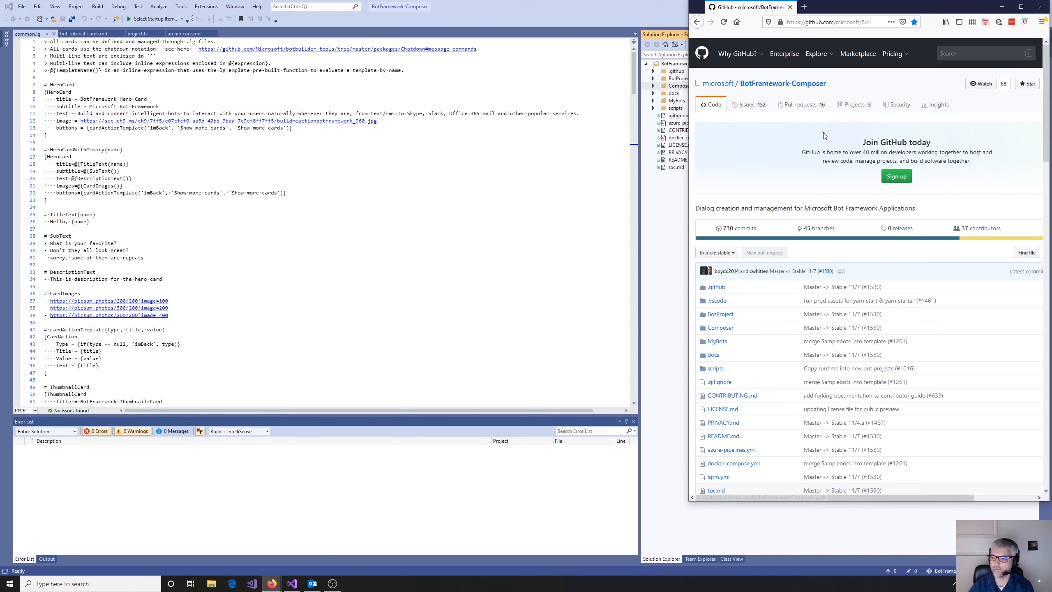
- Read through the BotFramework-Composer README from the overview to Get Started, and open the "create your first bot" tutorial
scroll(801, 153, down, 4)
scroll(801, 153, down, 7)
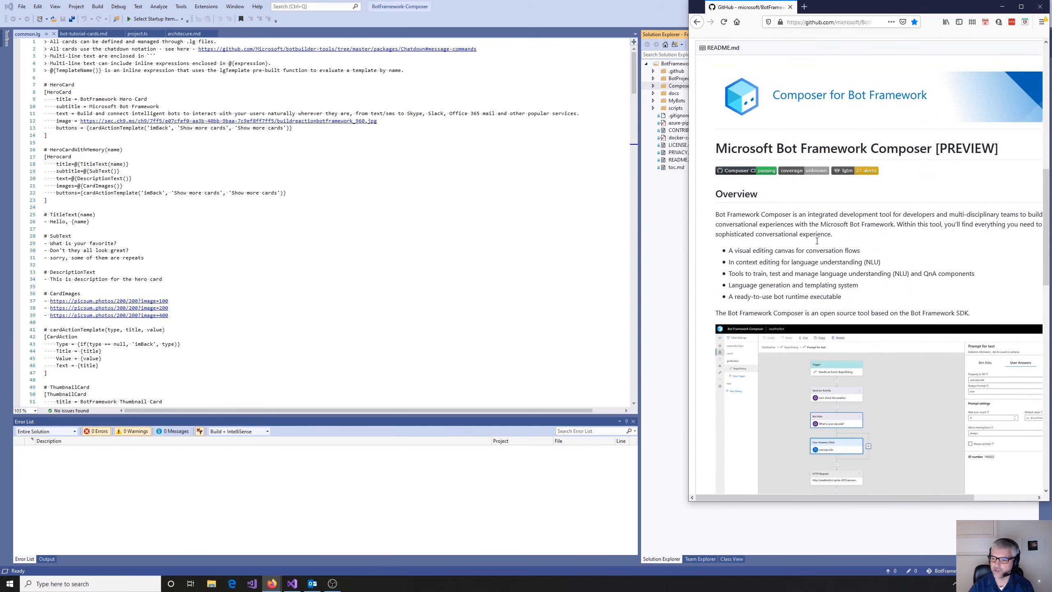
scroll(817, 240, down, 3)
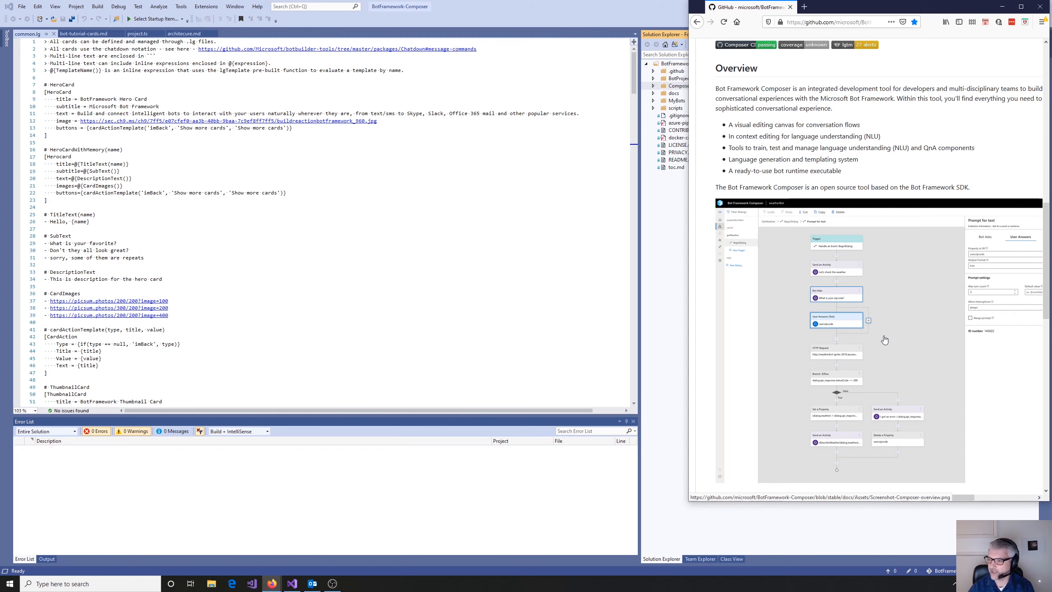
scroll(847, 199, down, 5)
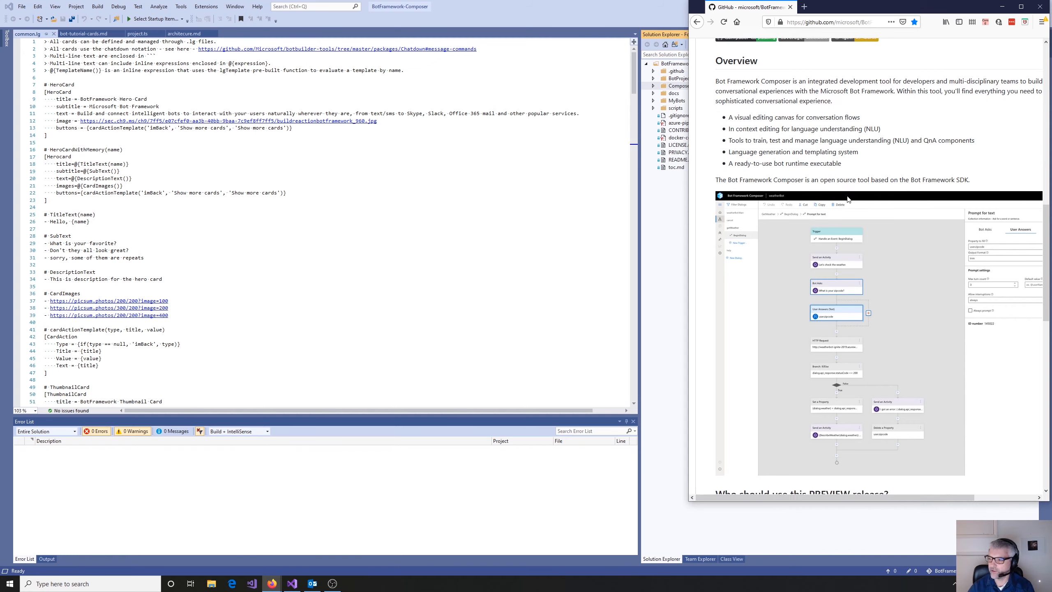
scroll(848, 200, down, 2)
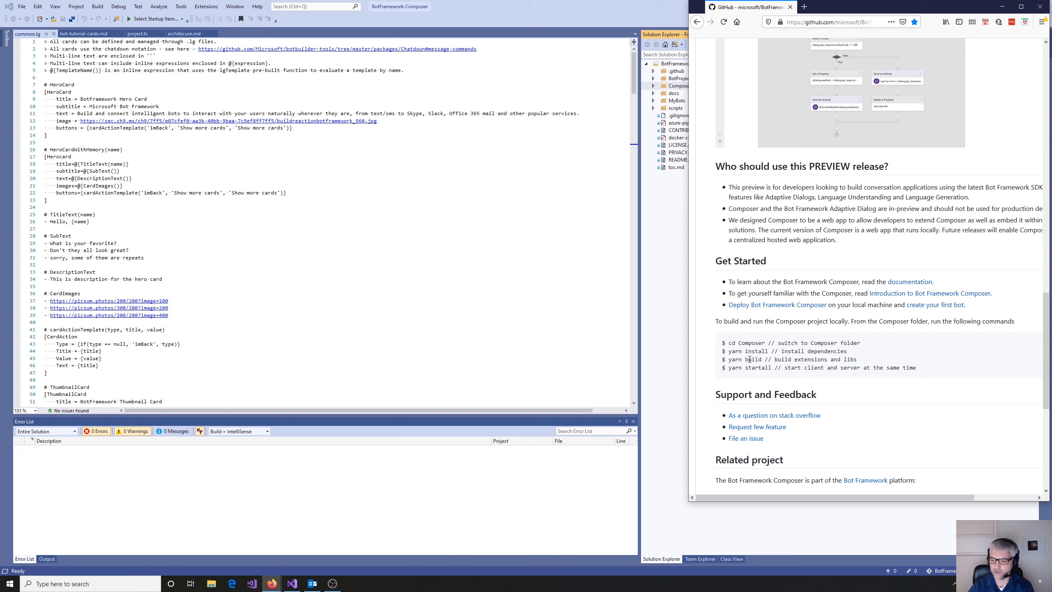
click(916, 310)
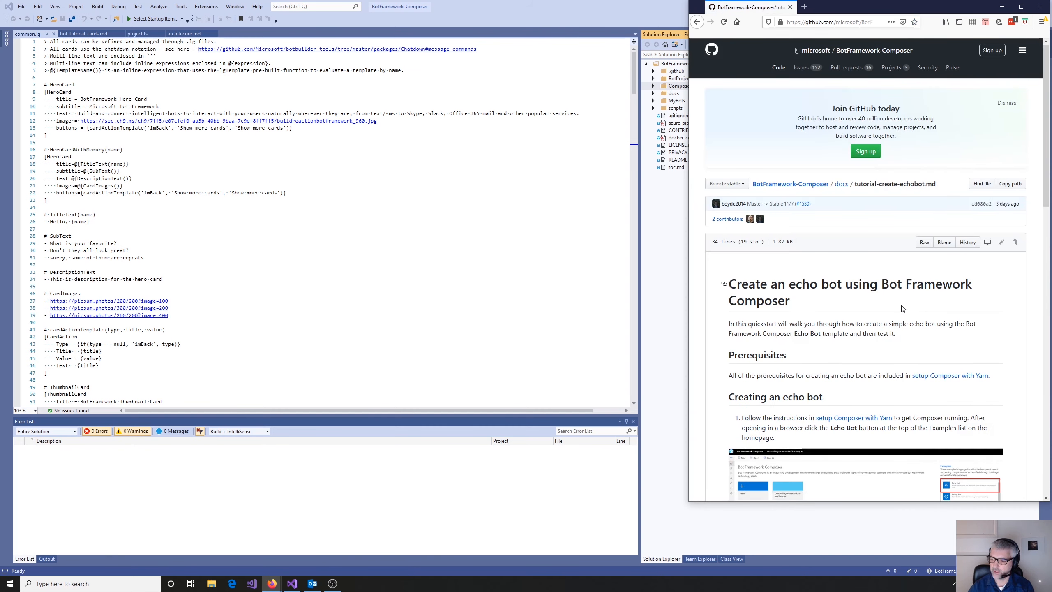
- Open the "setup Composer with Yarn" guide from the echo bot tutorial and read its prerequisites, cloning and build instructions
scroll(890, 310, down, 3)
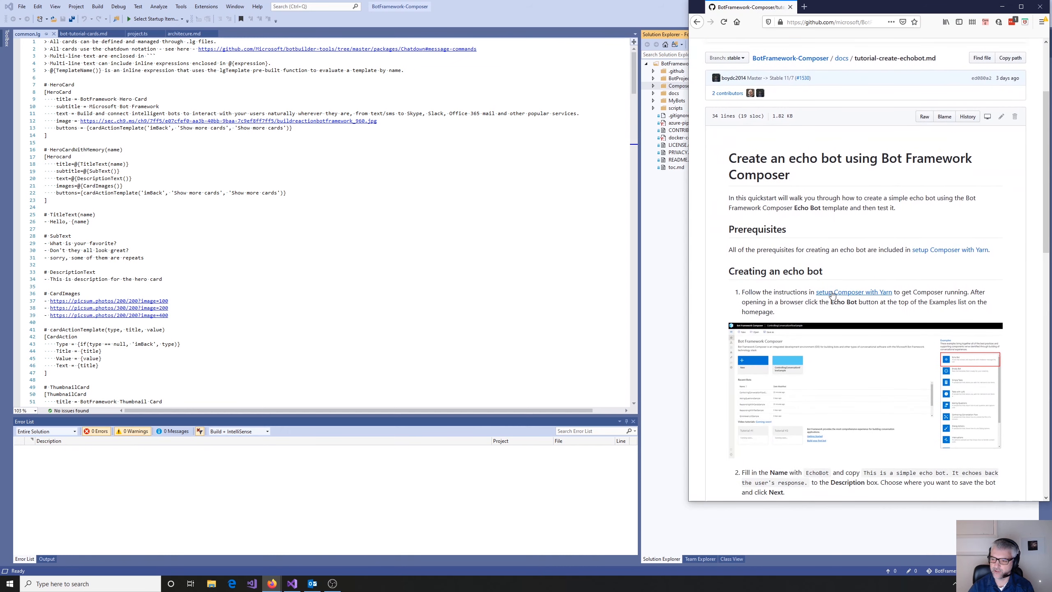
click(851, 295)
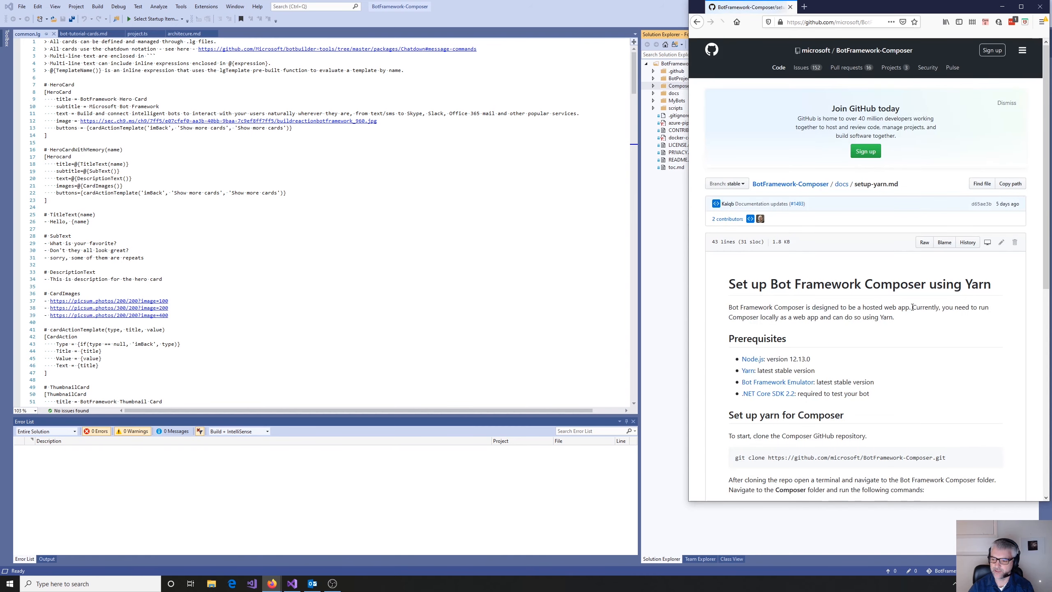
scroll(915, 307, down, 2)
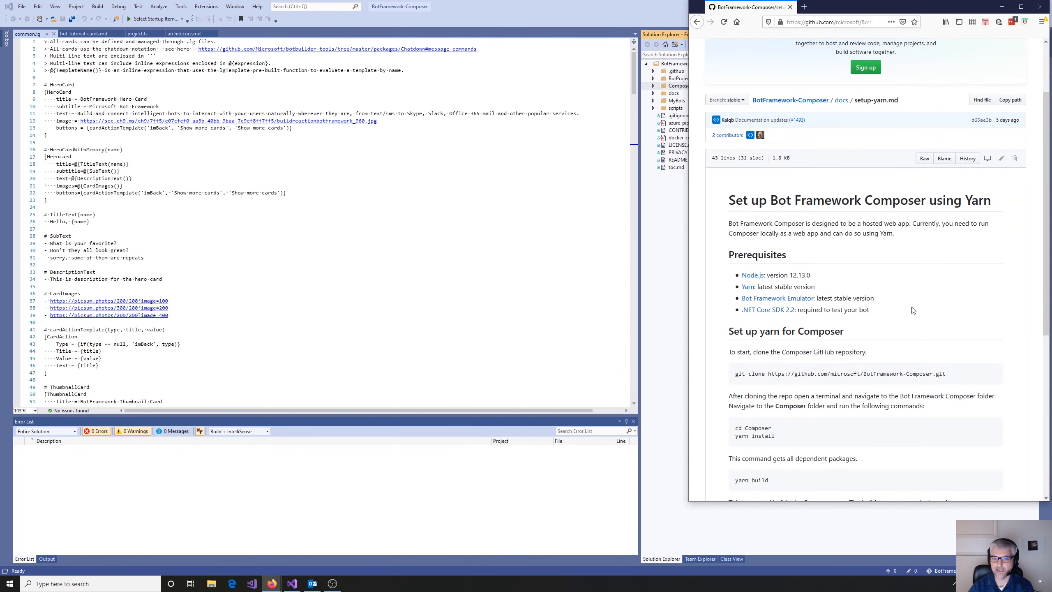
scroll(912, 309, down, 1)
scroll(912, 309, down, 1)
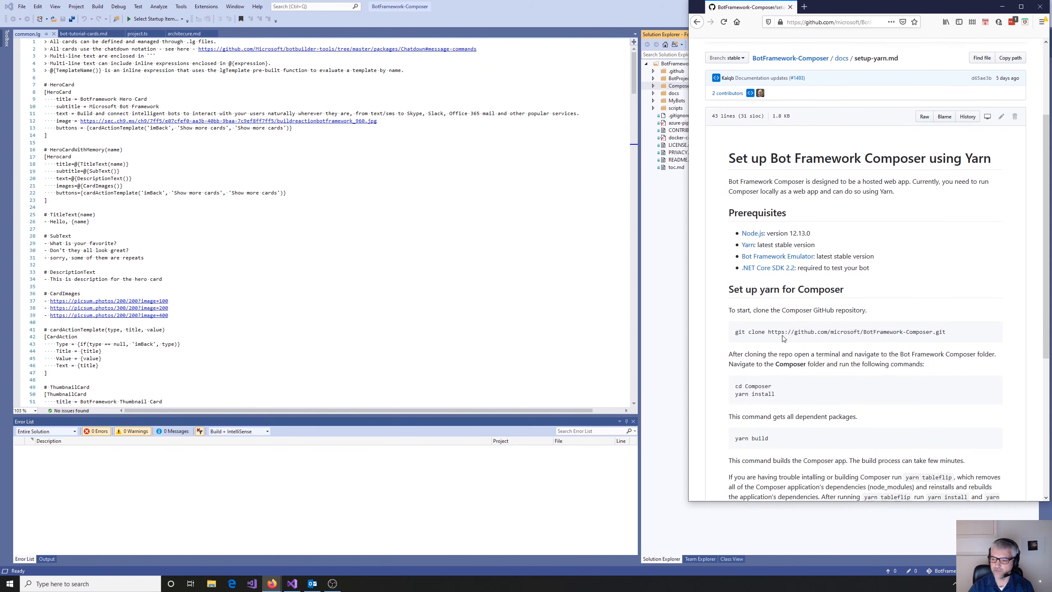
click(566, 312)
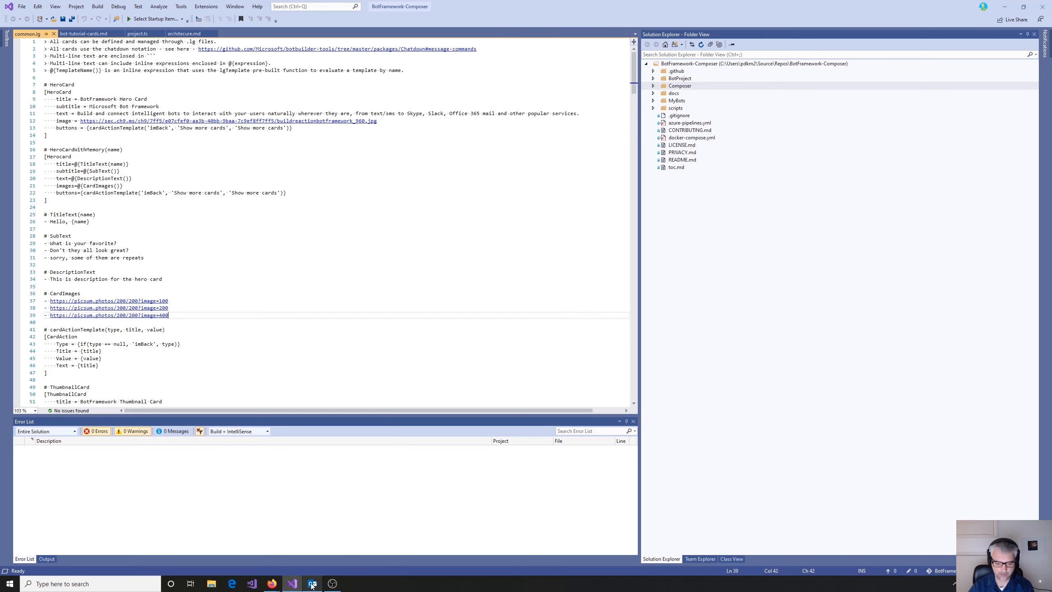
mouse_move(271, 583)
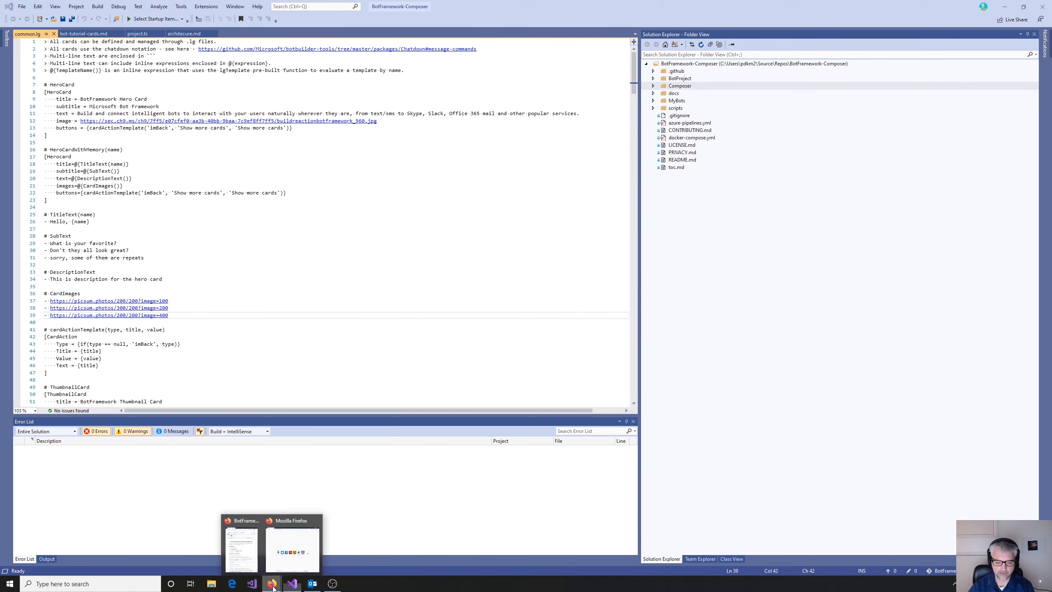
click(242, 549)
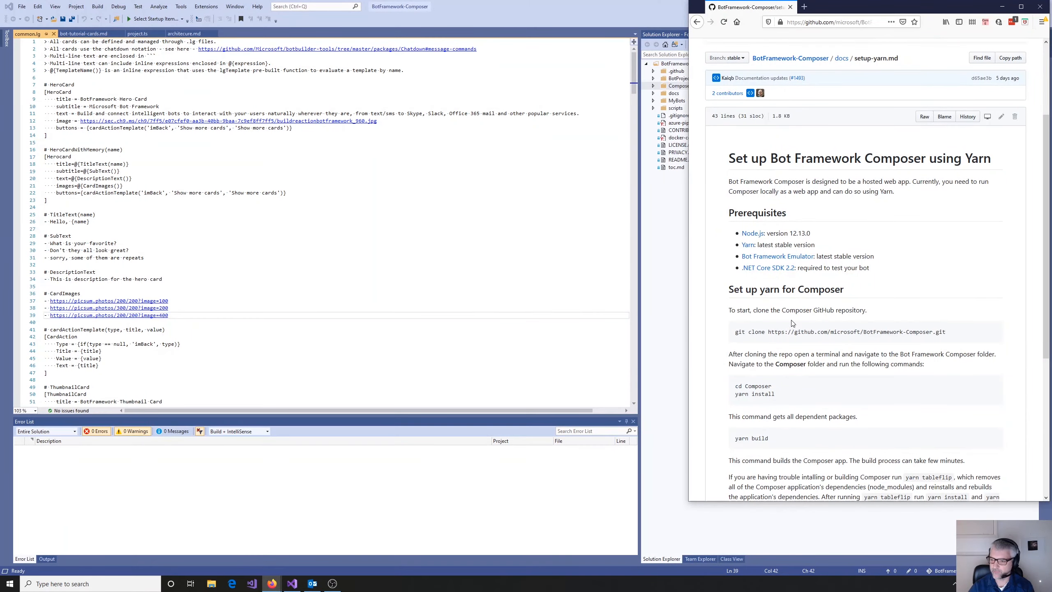
scroll(821, 332, down, 1)
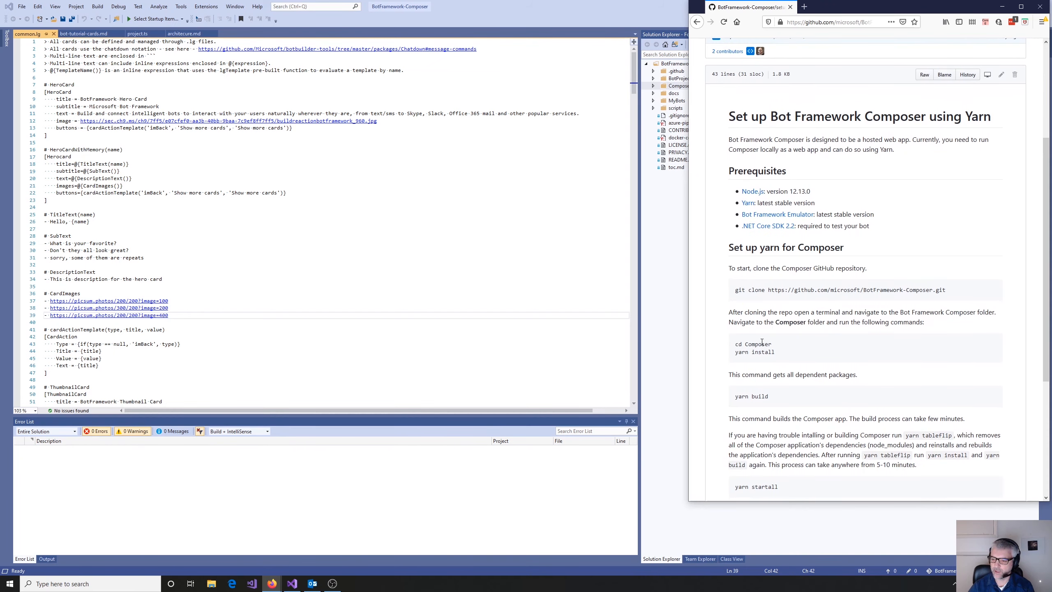
- From Visual Studio, open the repository's Composer folder in File Explorer, launch cmd there, and minimise the File Explorer window
click(489, 308)
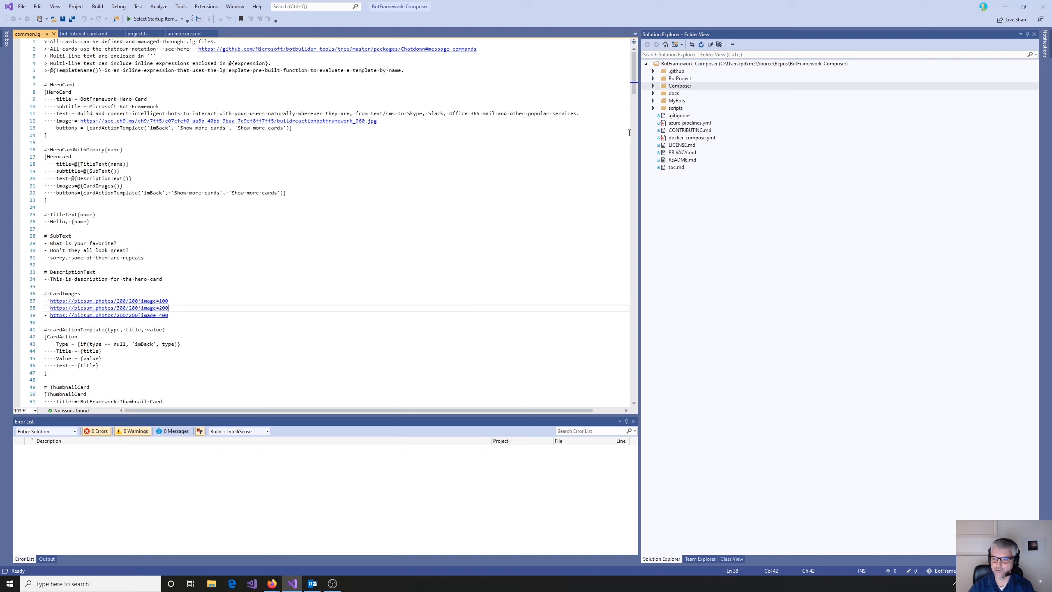
right_click(674, 87)
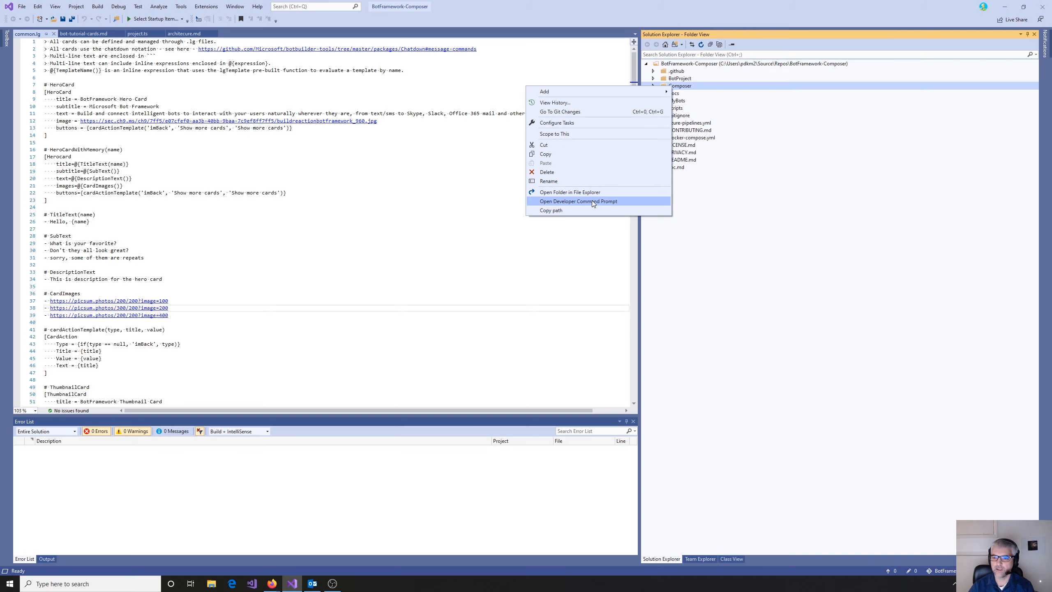
click(584, 192)
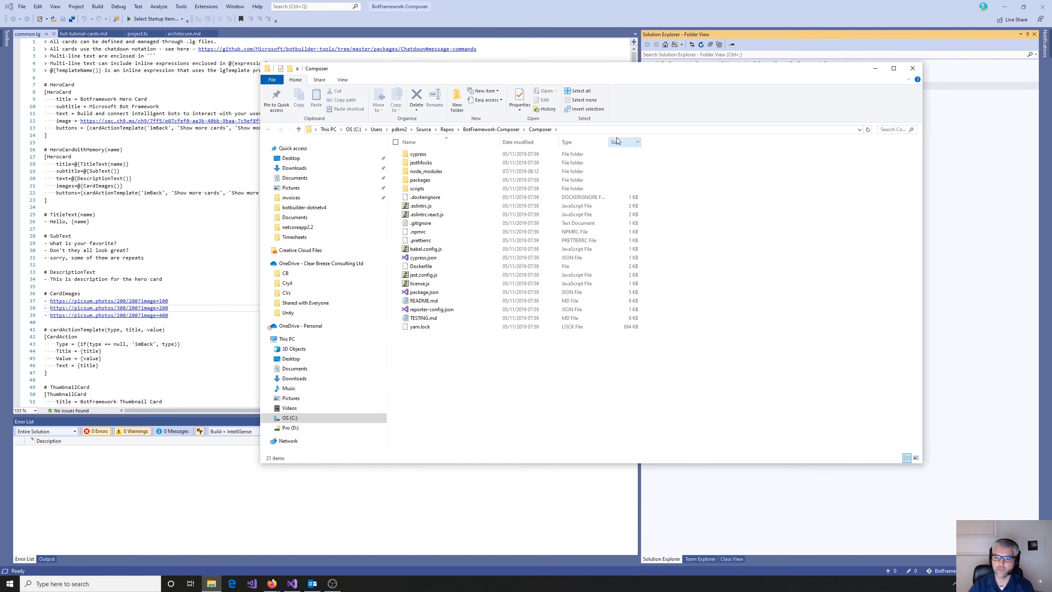
click(601, 129)
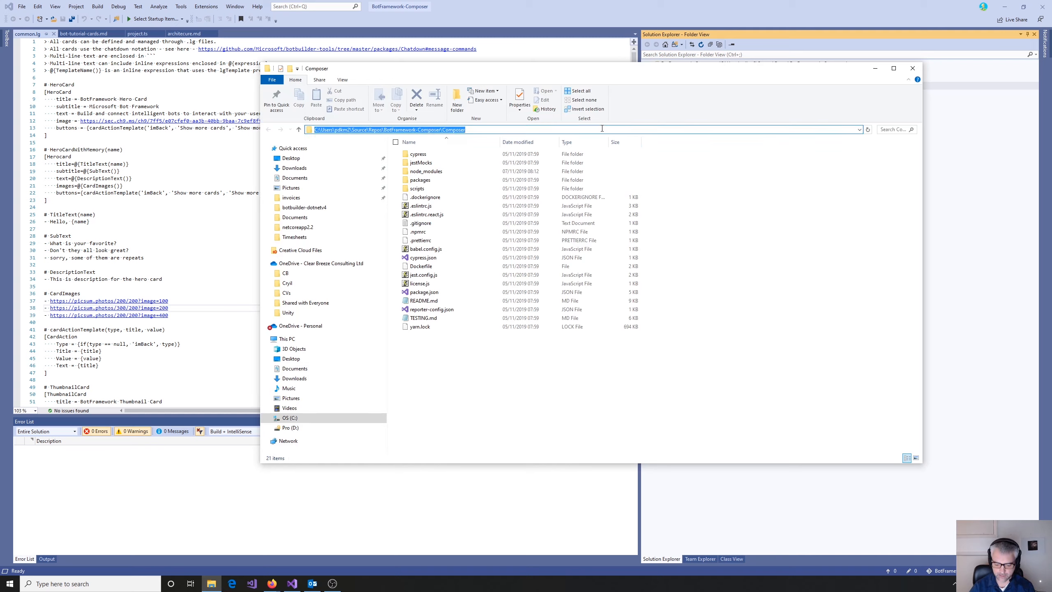
text(cmd)
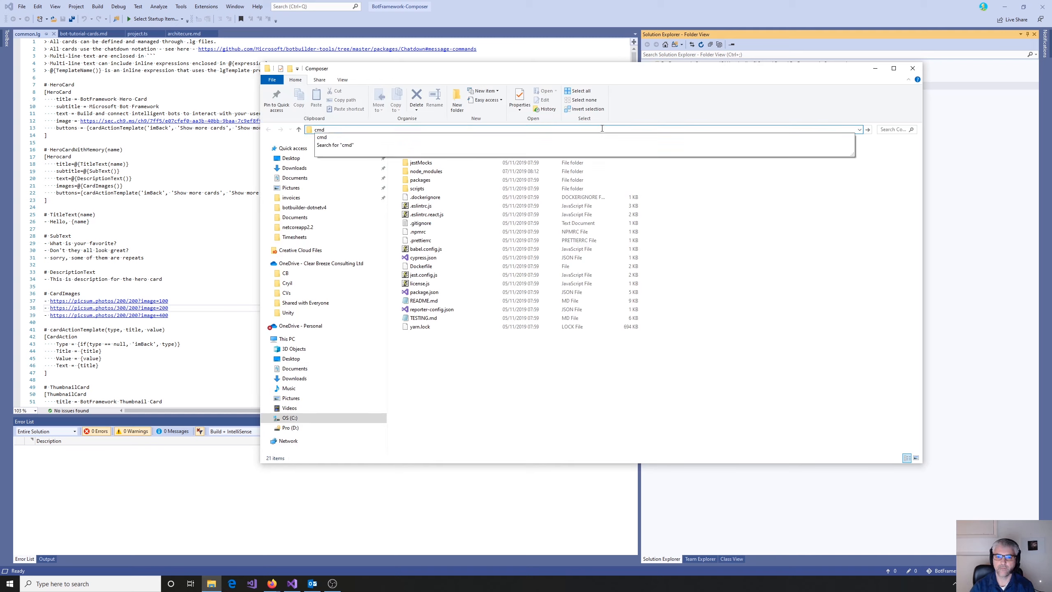
key(Return)
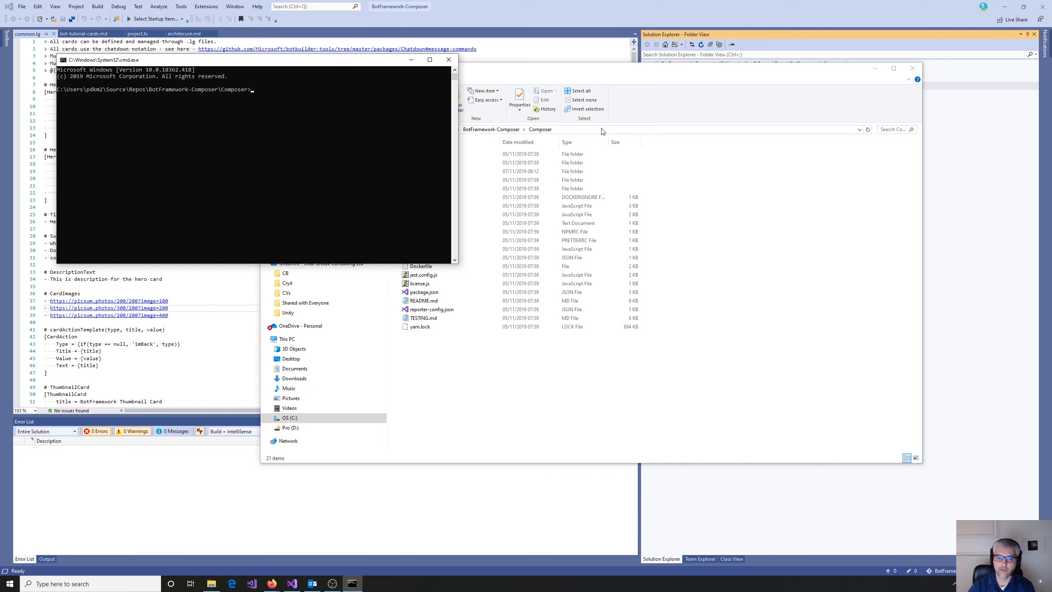
click(875, 68)
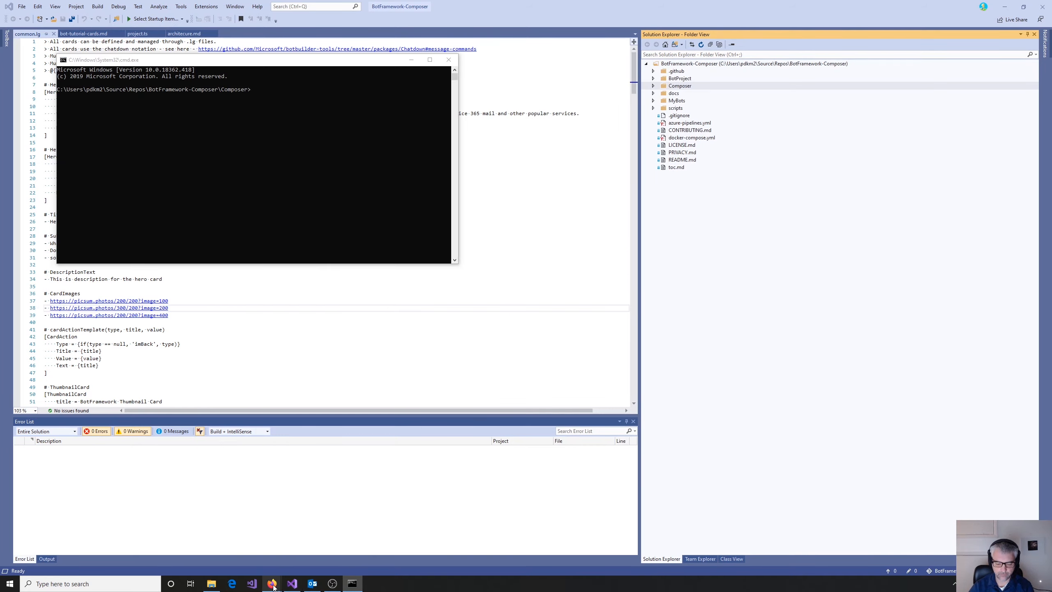
- Check the prerequisites and commands in the Yarn setup guide, and run "yarn startall" in the Composer folder's command prompt
mouse_move(271, 585)
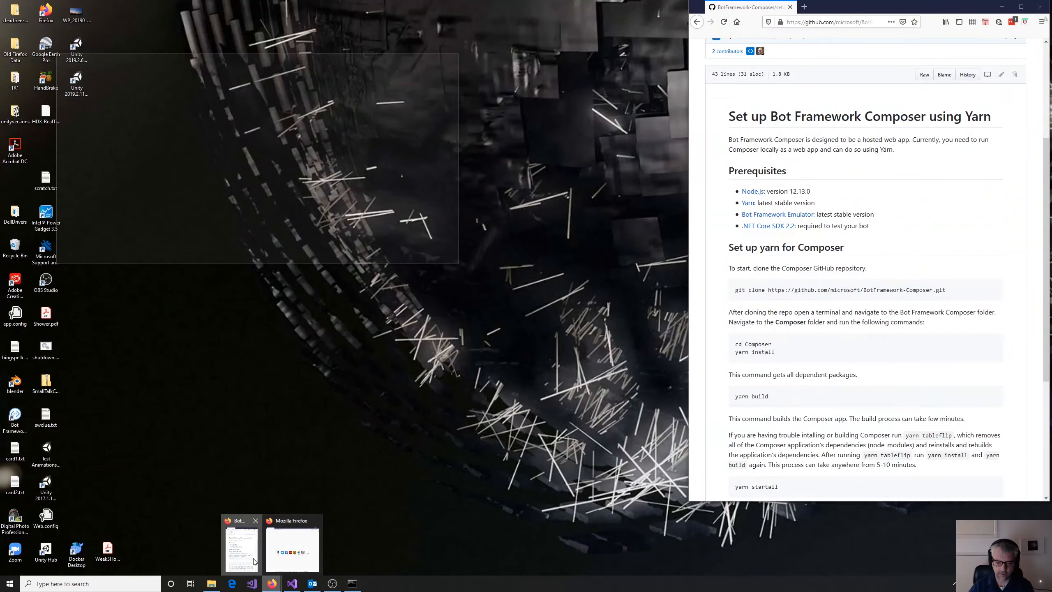
click(242, 549)
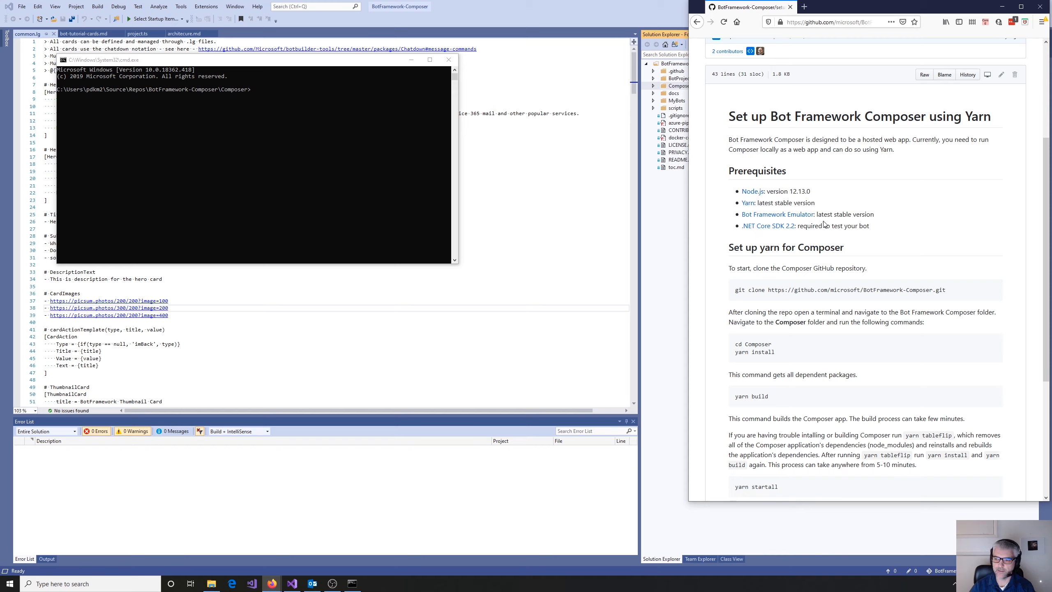
right_click(752, 195)
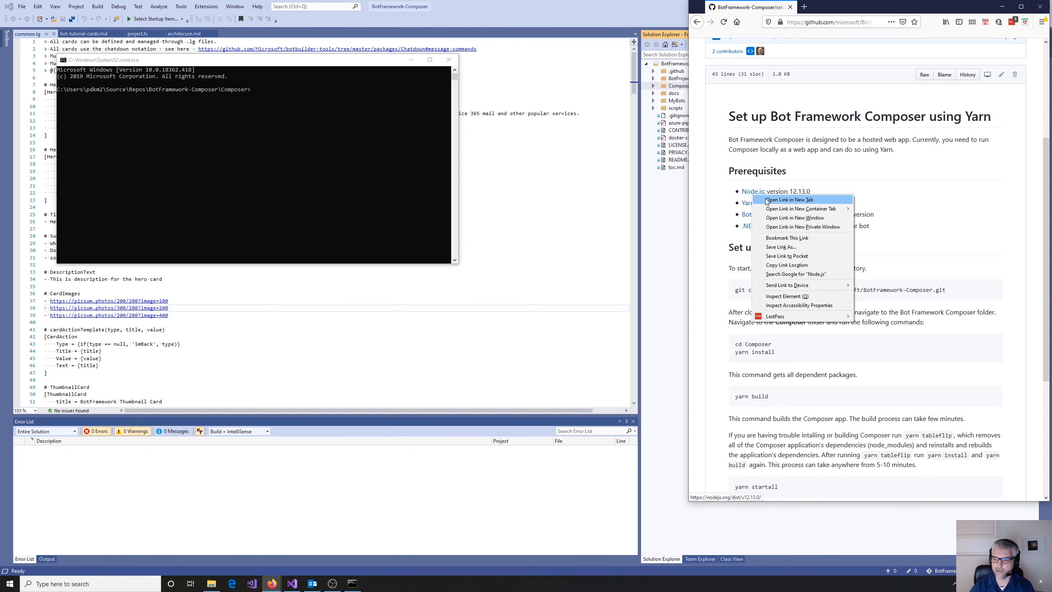
click(922, 207)
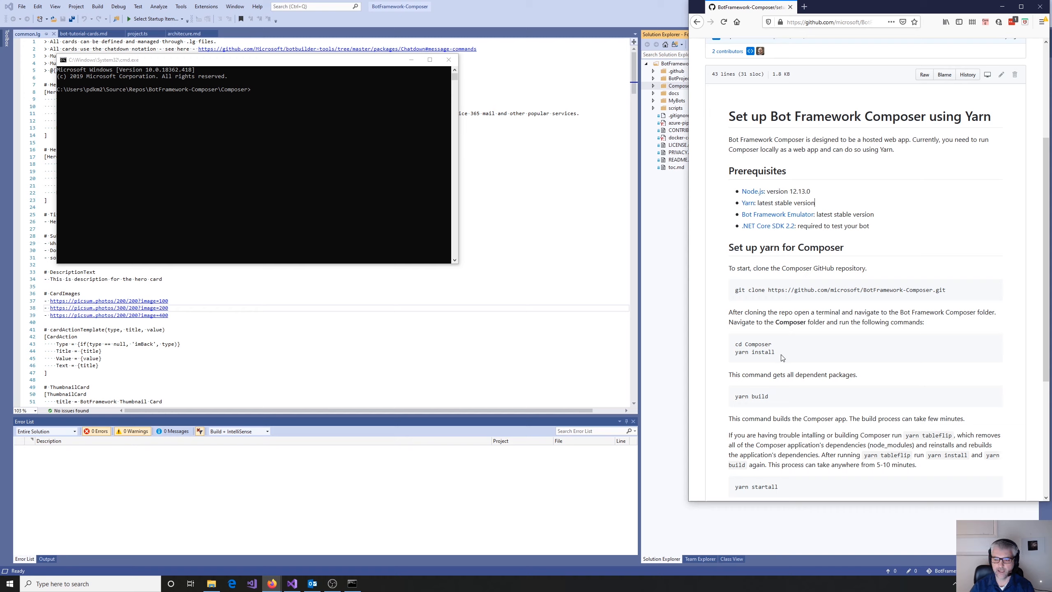
scroll(793, 356, down, 1)
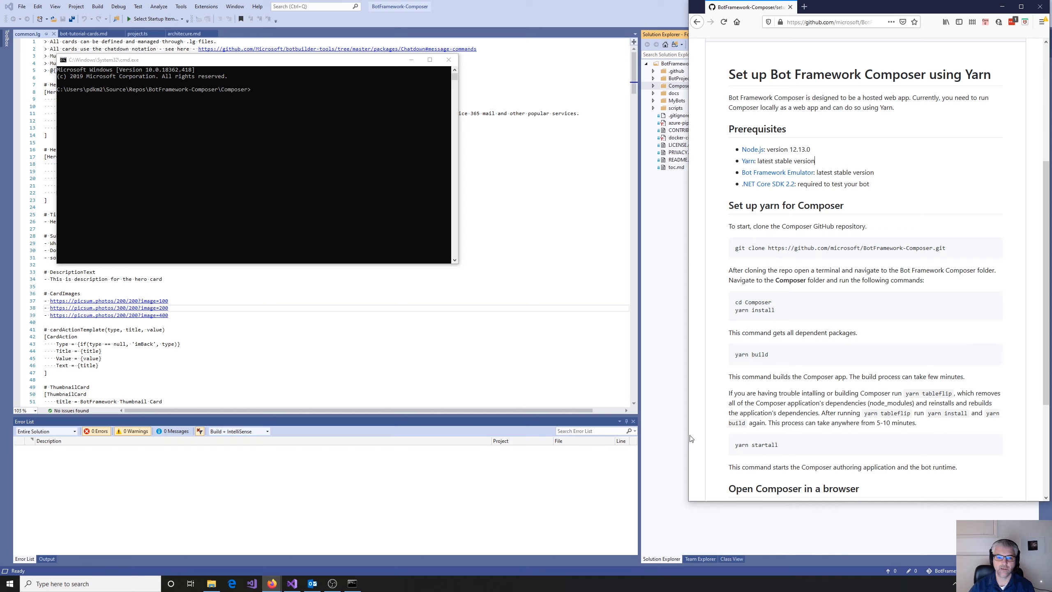
click(272, 96)
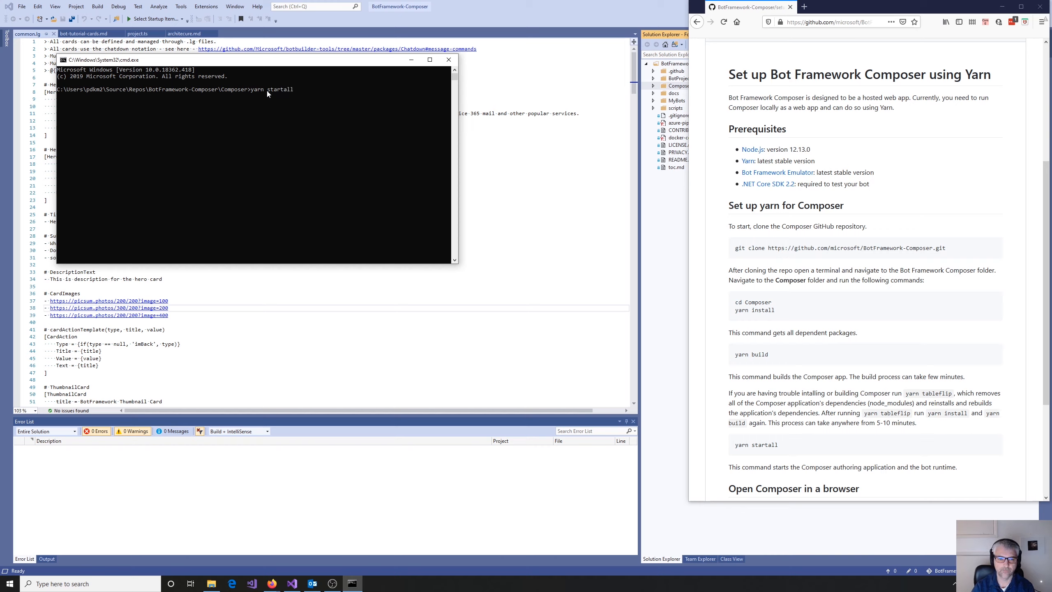
key(Return)
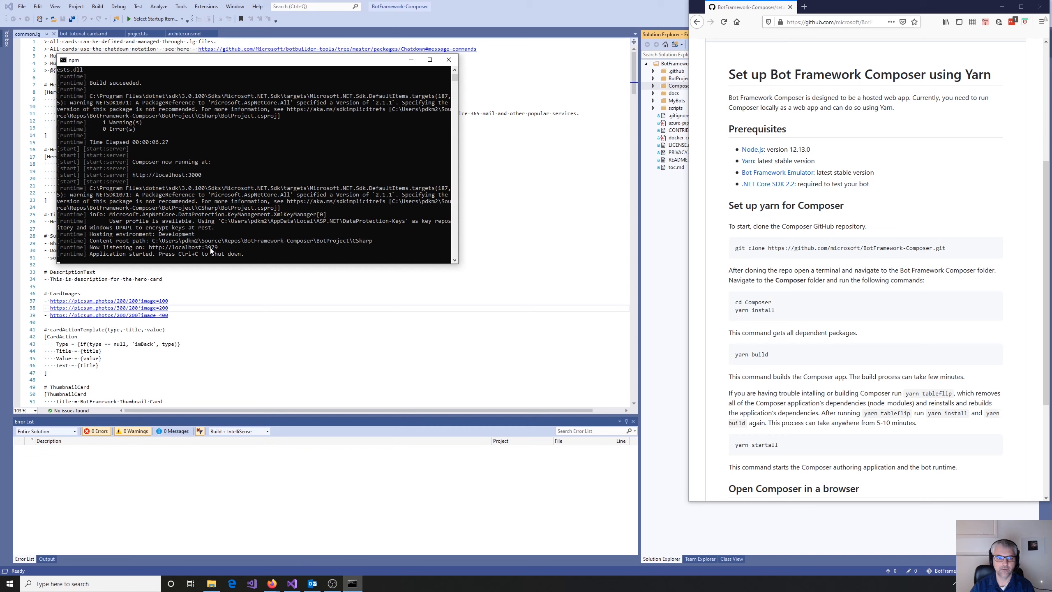
drag(133, 176, 202, 177)
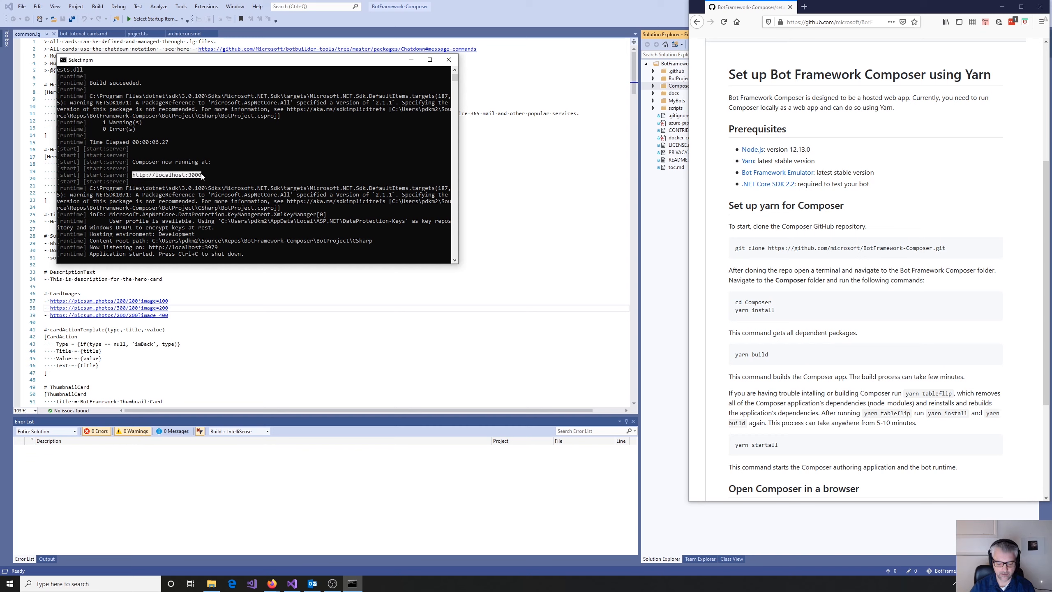
click(69, 61)
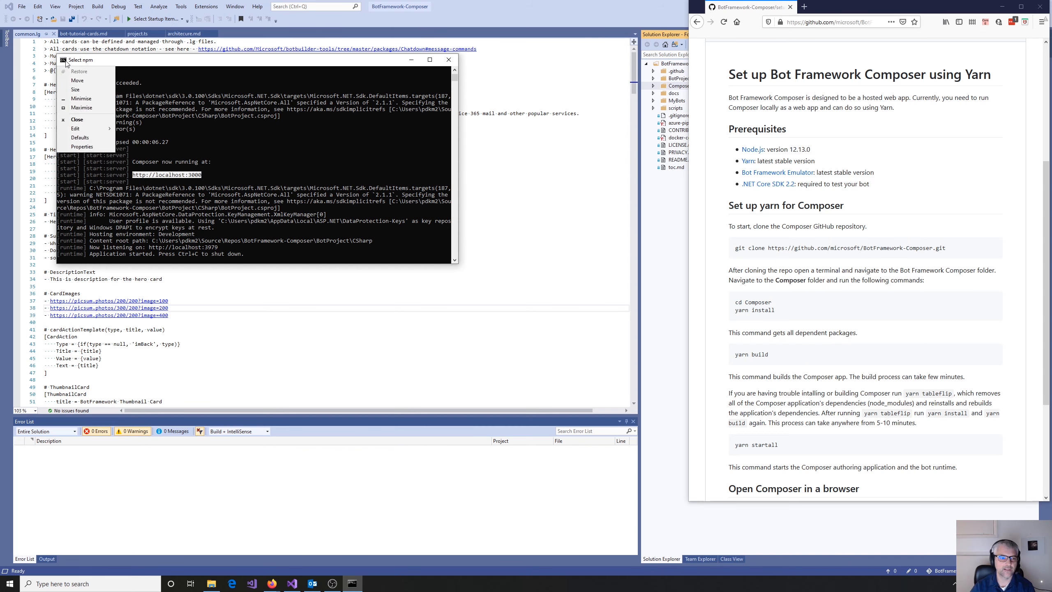
mouse_move(91, 129)
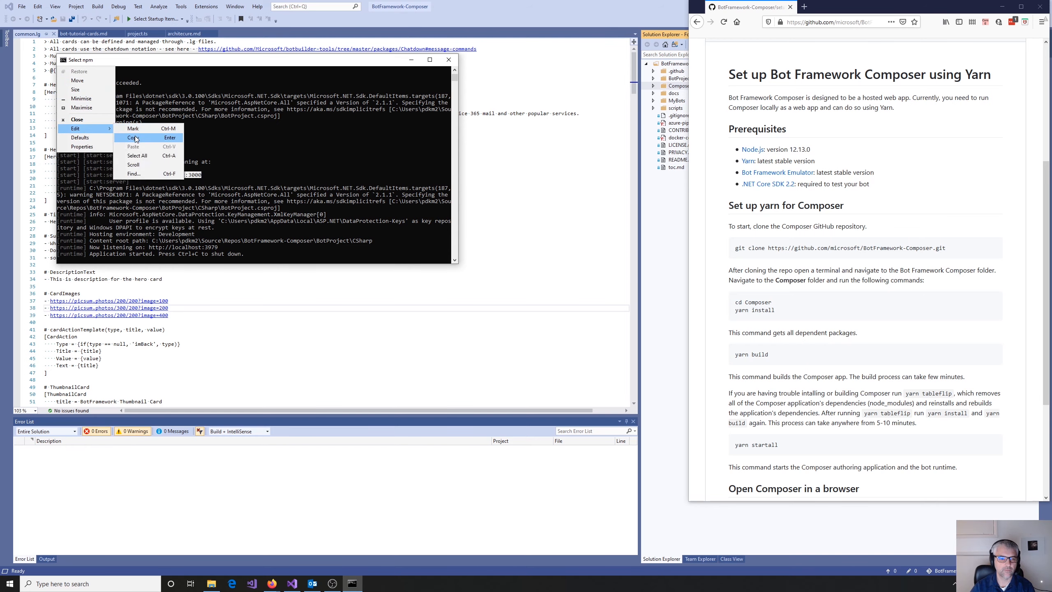
click(133, 138)
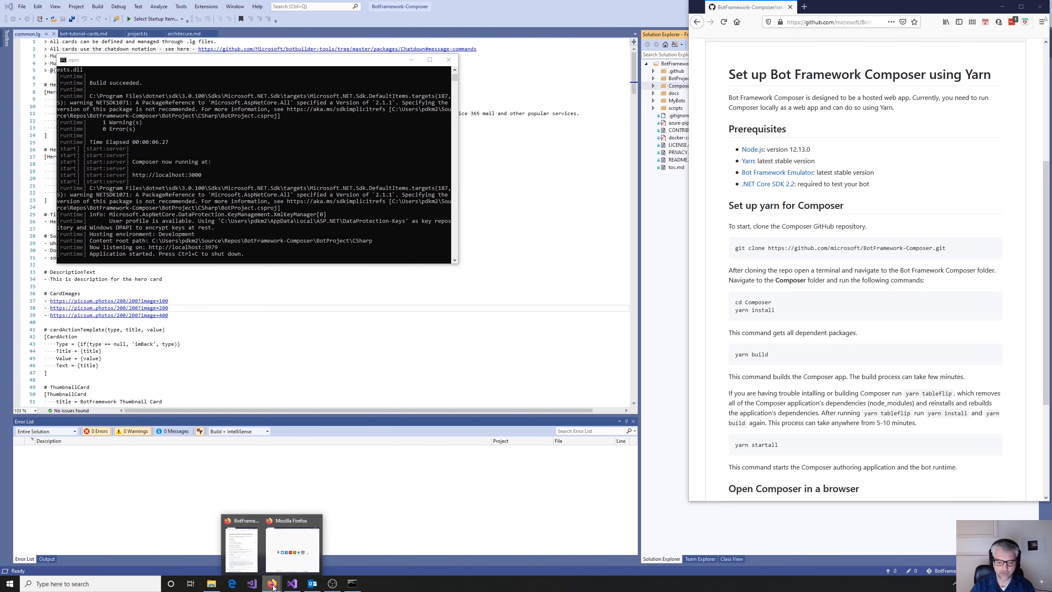
click(290, 546)
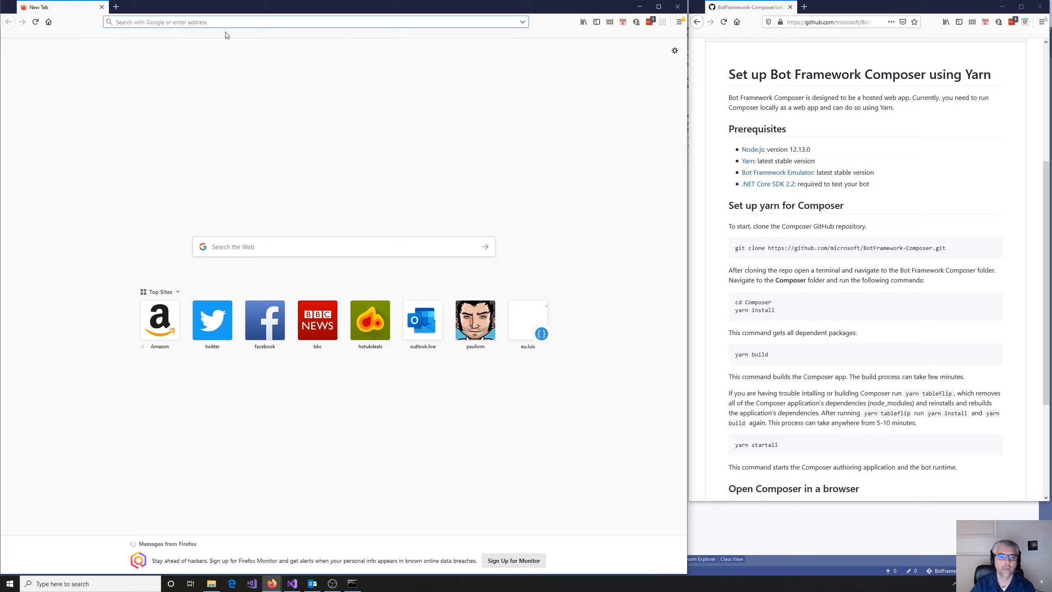
key(ctrl+v)
key(Return)
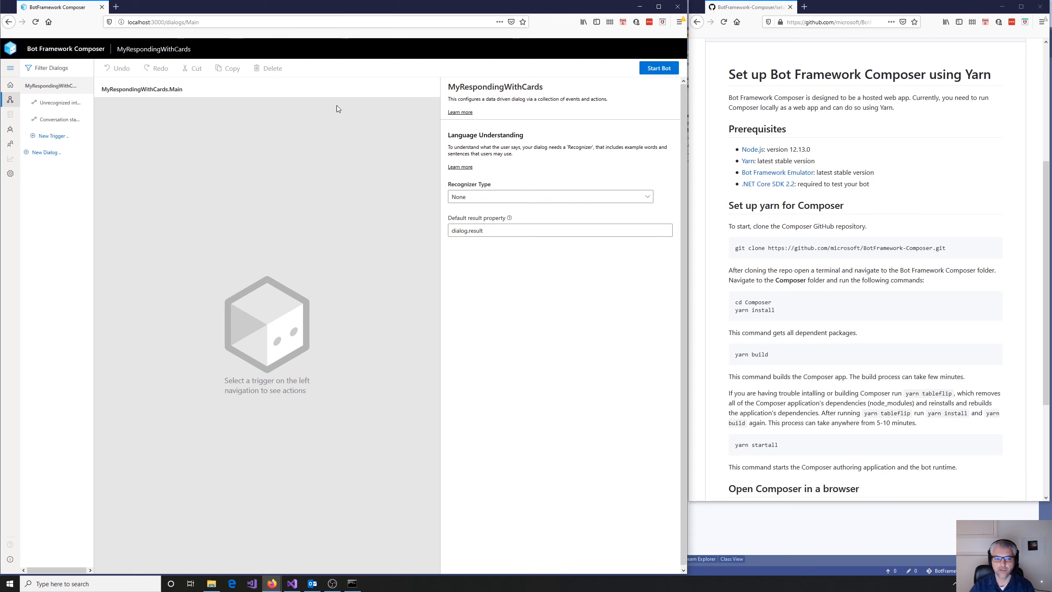
click(10, 87)
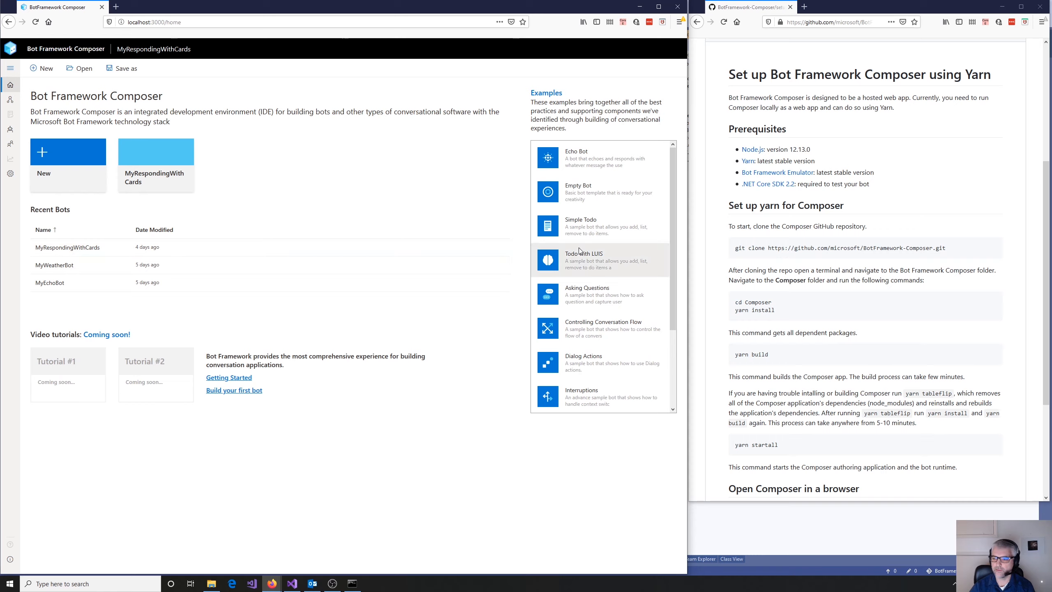
- Return to the echo bot tutorial in the other browser window and view the steps for creating an echo bot
click(696, 22)
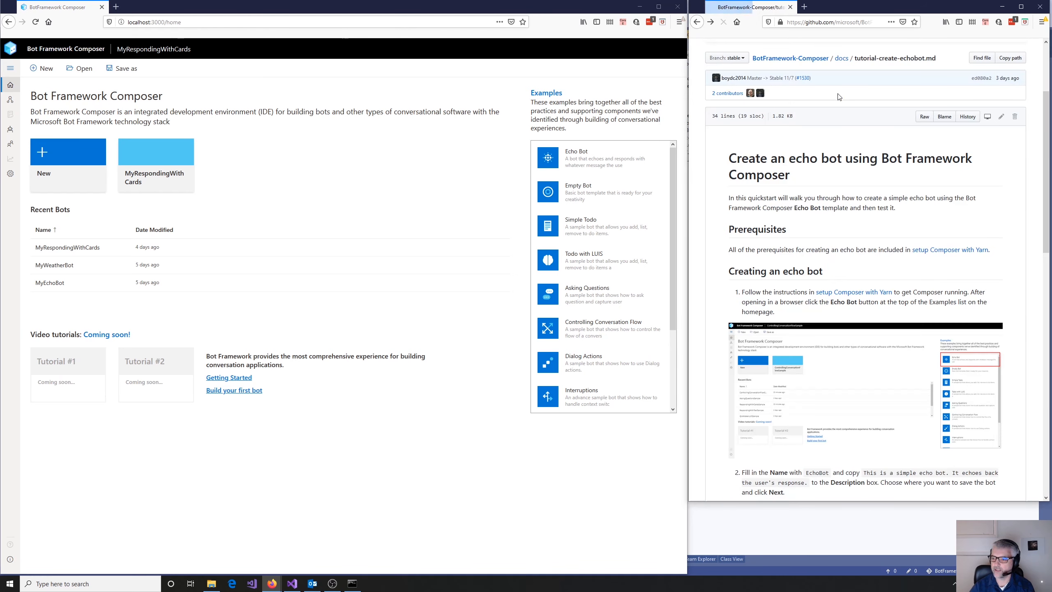
scroll(887, 246, down, 15)
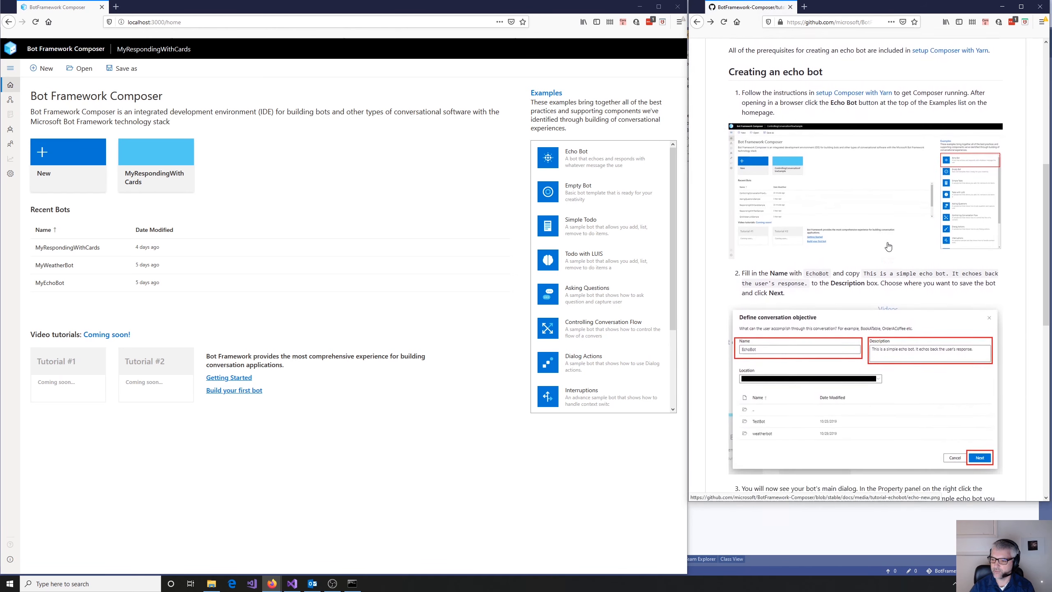
- From the end of the echo bot tutorial, open the weather bot tutorial and view its Create Project instructions
scroll(887, 246, down, 3)
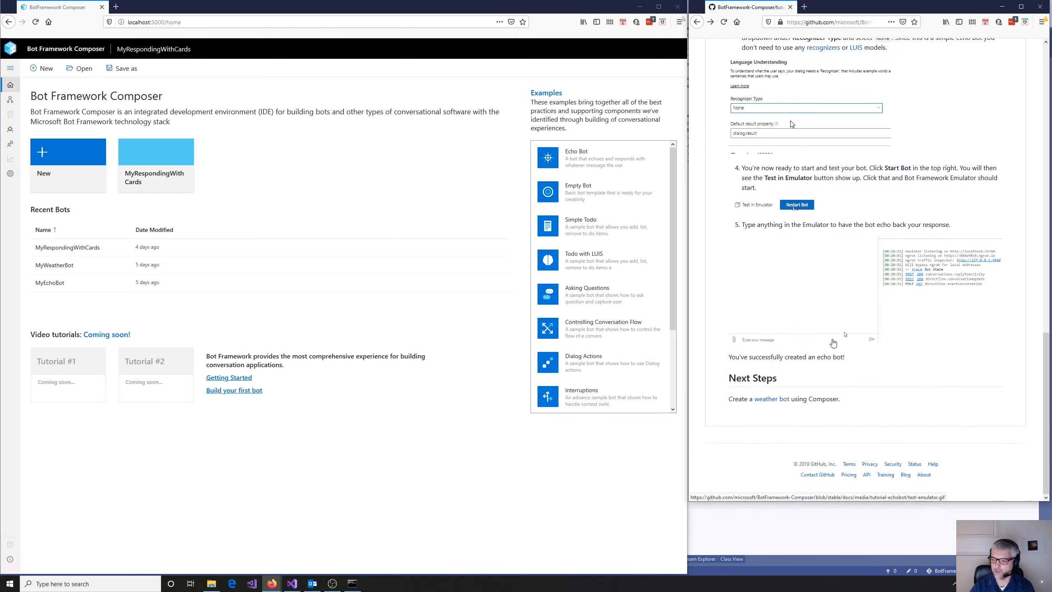
click(771, 399)
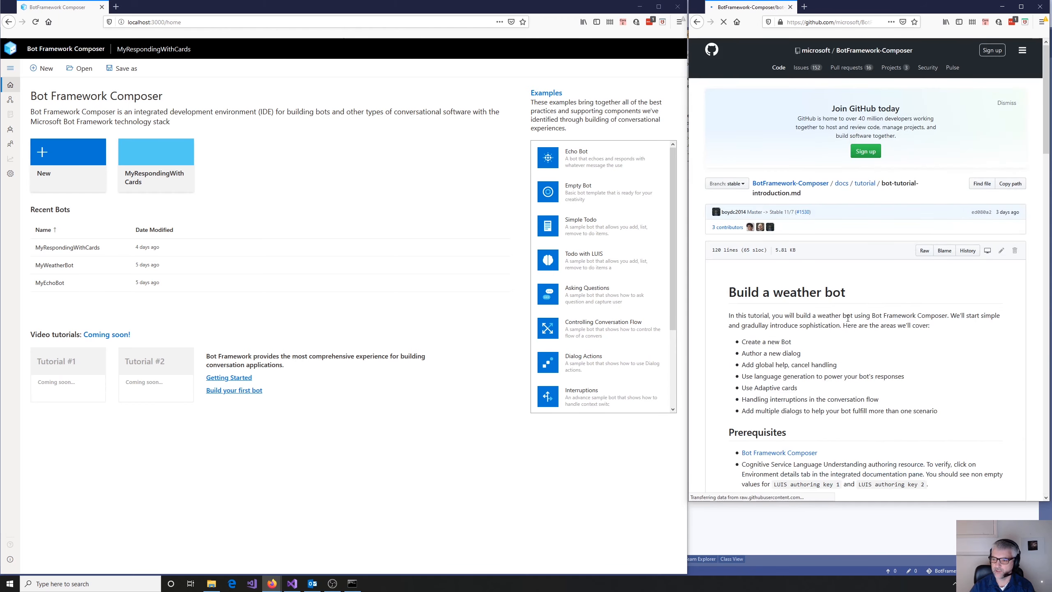
scroll(878, 336, down, 8)
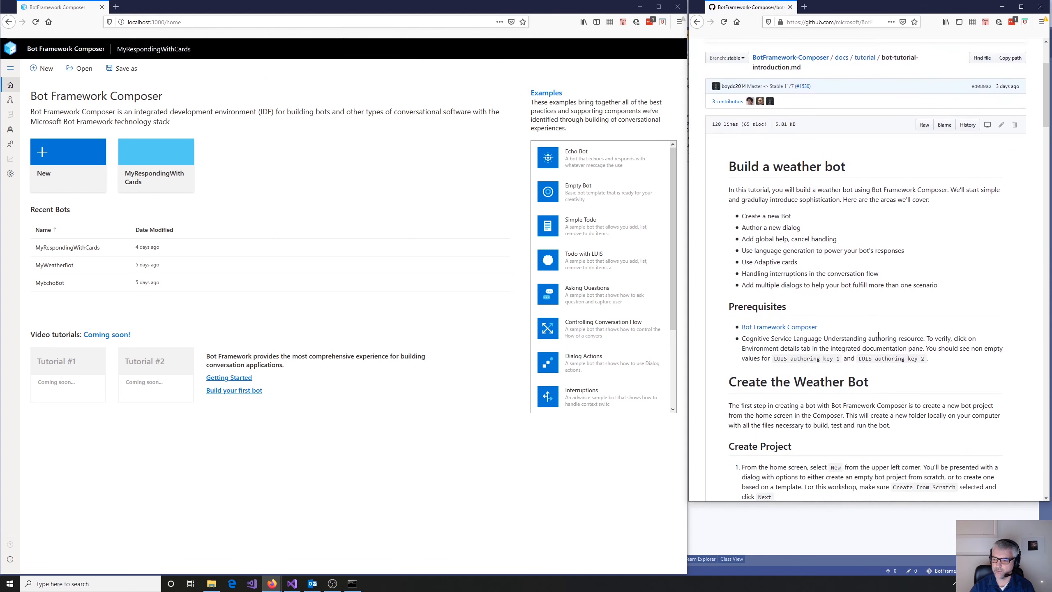
scroll(879, 335, down, 10)
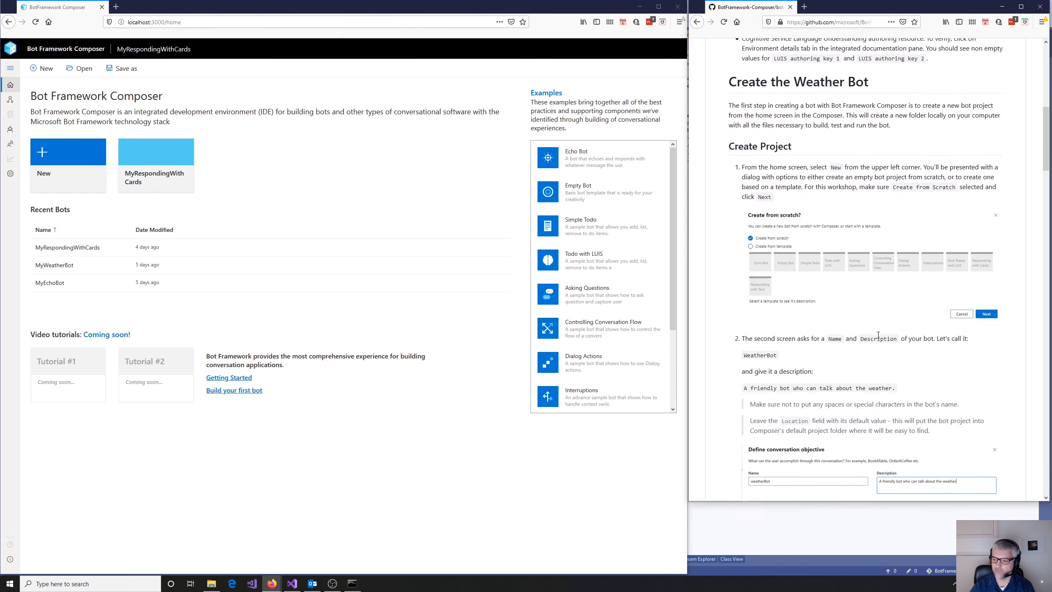
- Create a new bot from scratch named WeatherBotVideo, keeping the default location and leaving the description empty
click(45, 176)
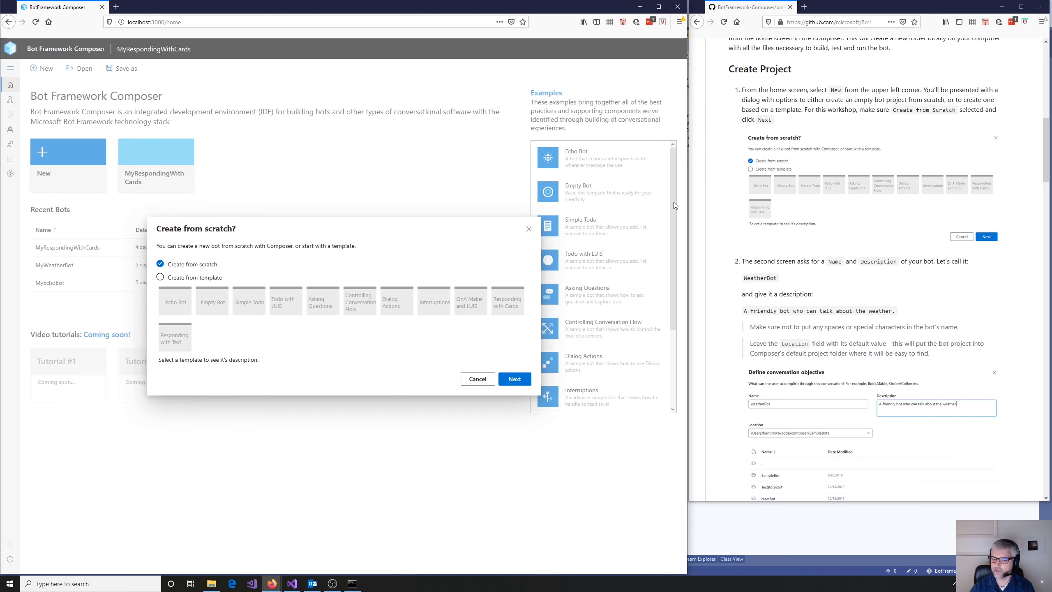
click(514, 378)
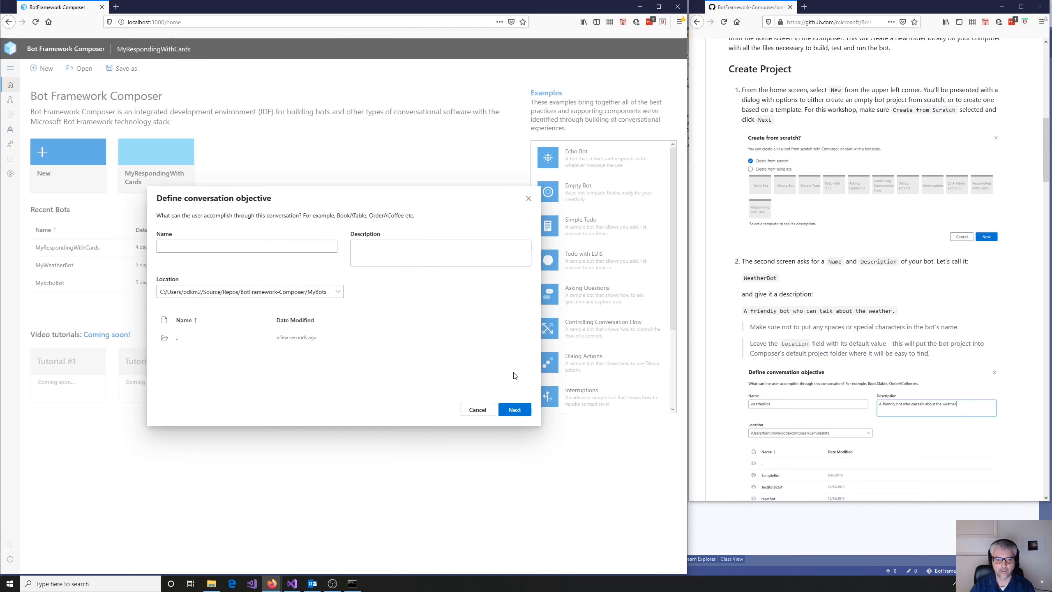
click(280, 247)
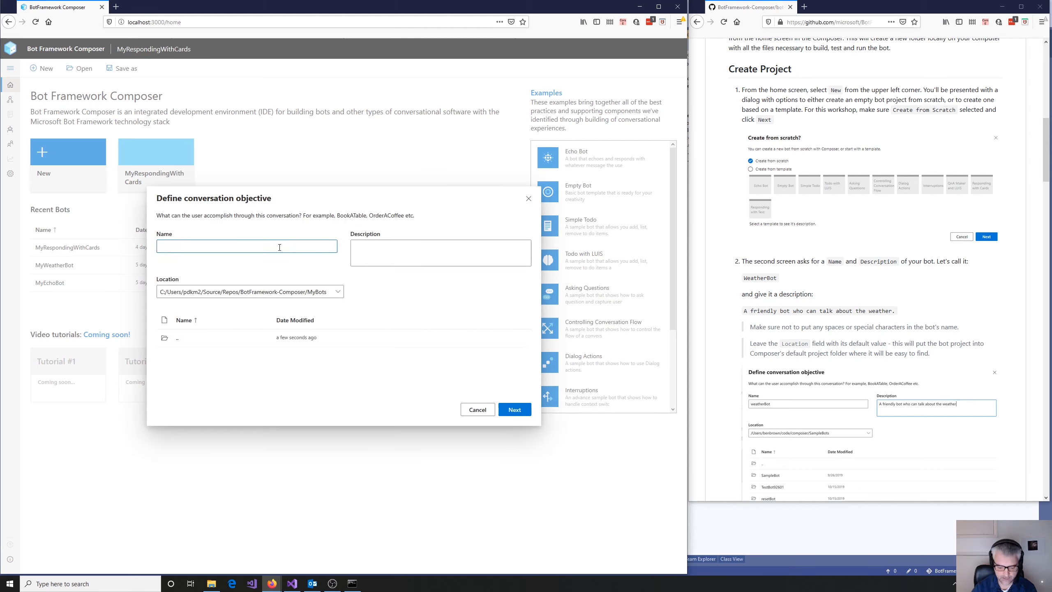
text(WeatherB)
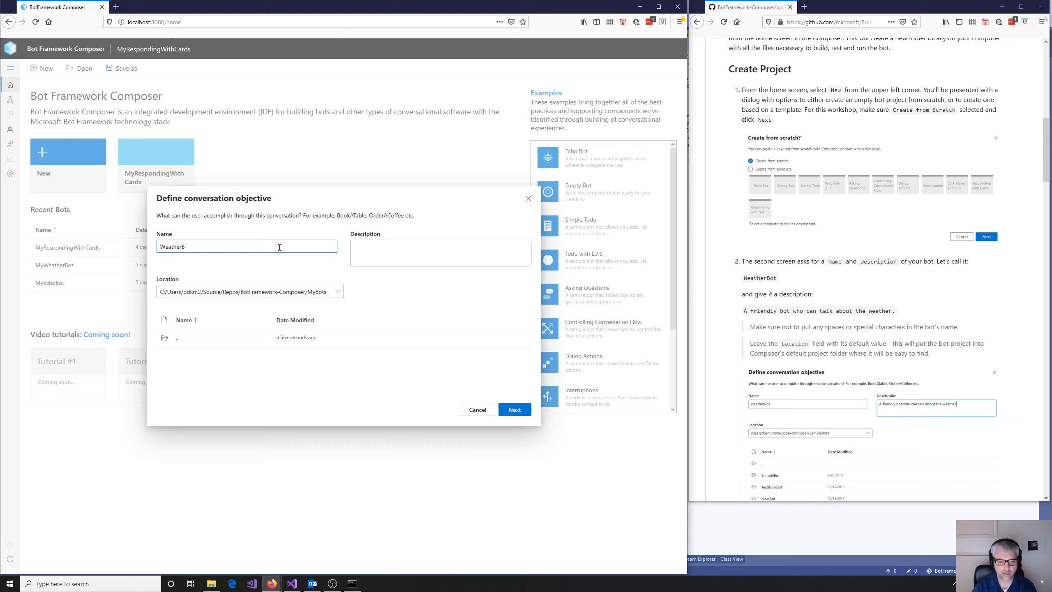
text(ot)
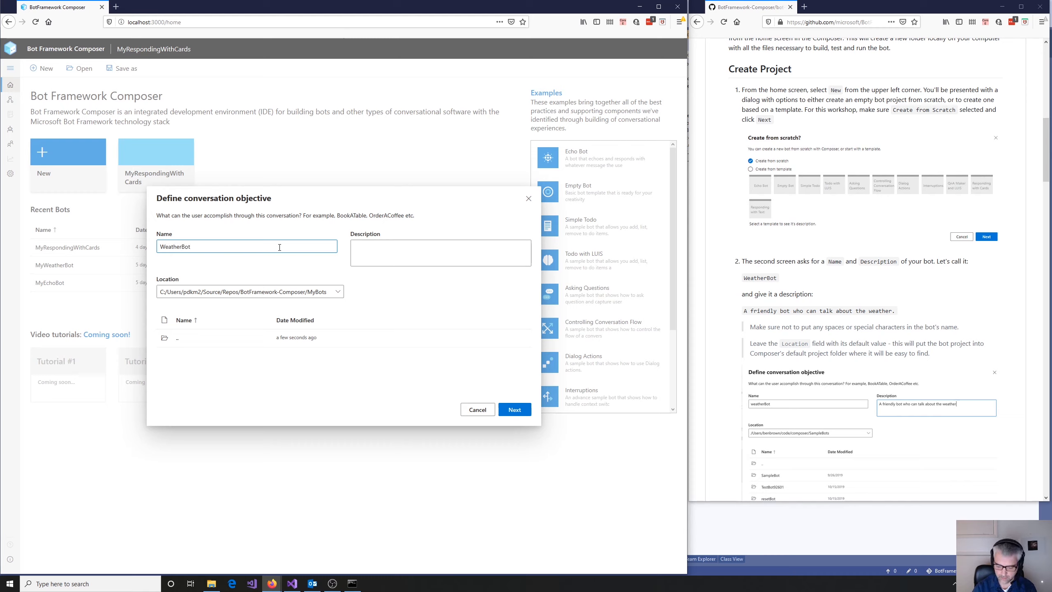
text(Video)
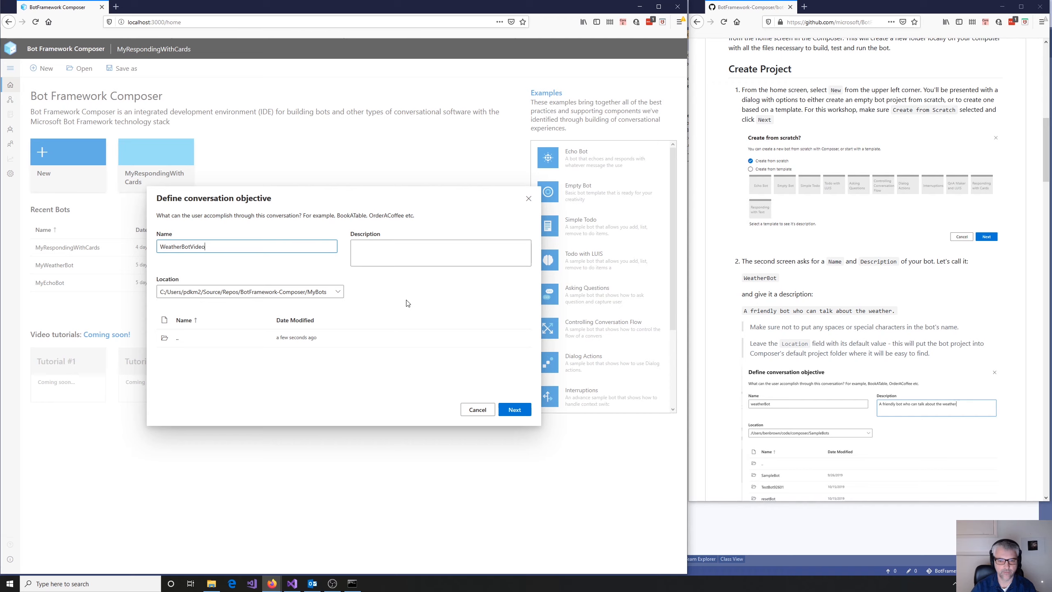
click(513, 410)
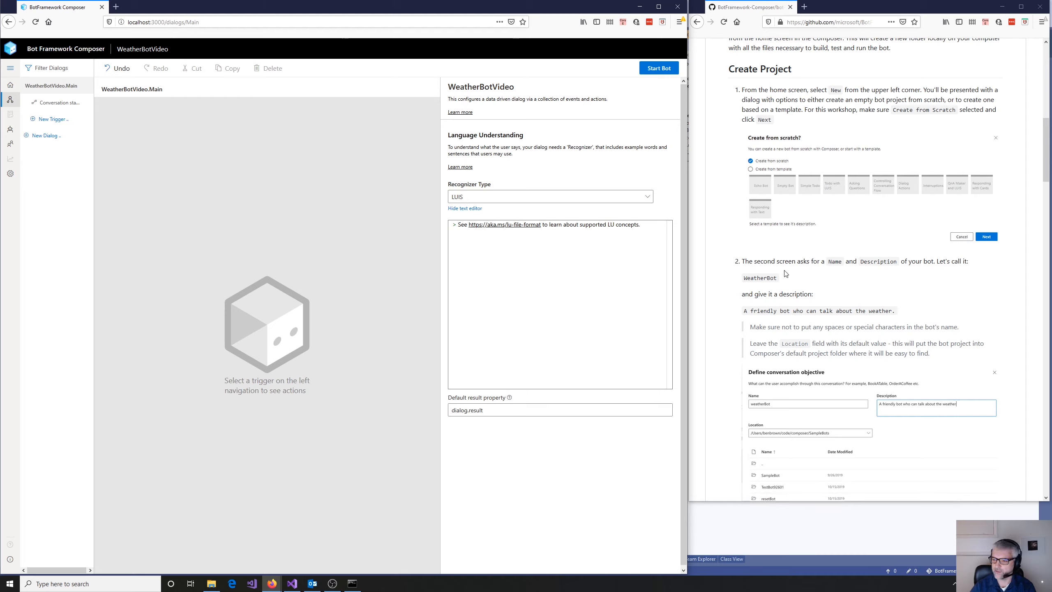
- Follow the tutorial to "Give your bot something to say", open the Conversation started trigger, and examine its condition expression
scroll(852, 306, down, 6)
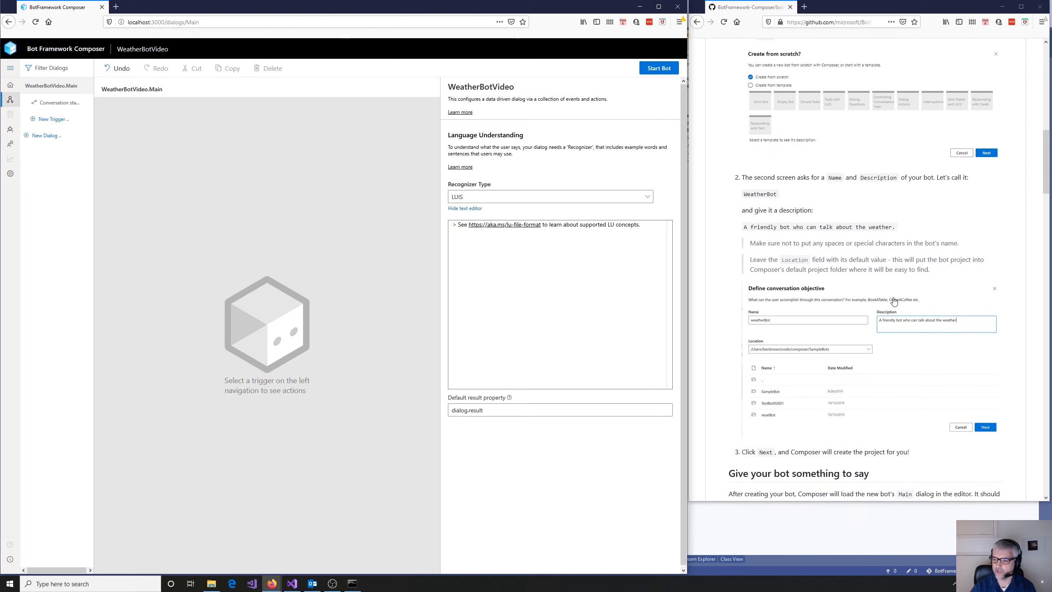
scroll(896, 300, down, 4)
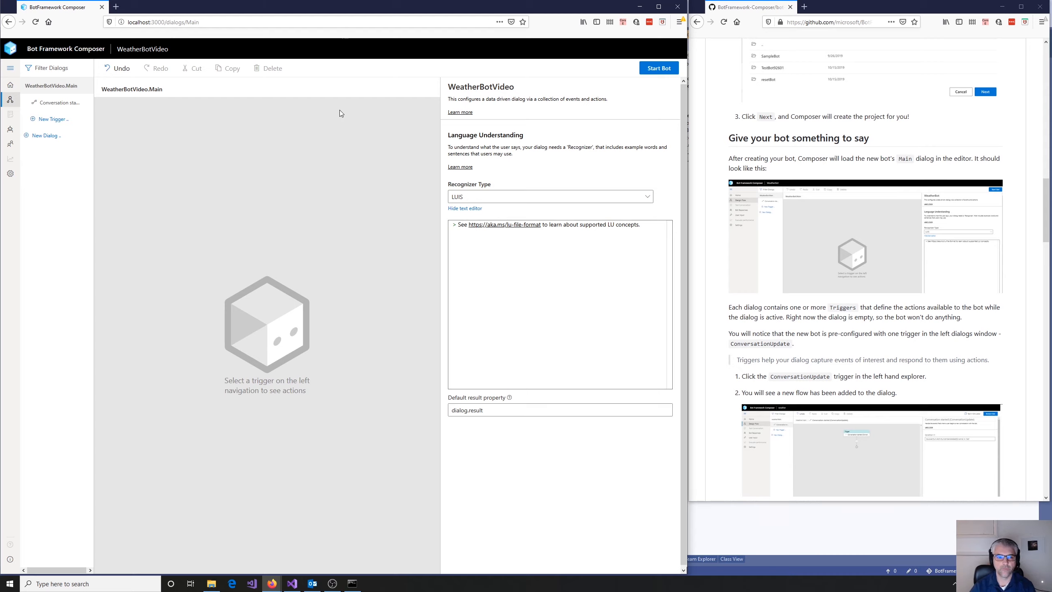
click(47, 103)
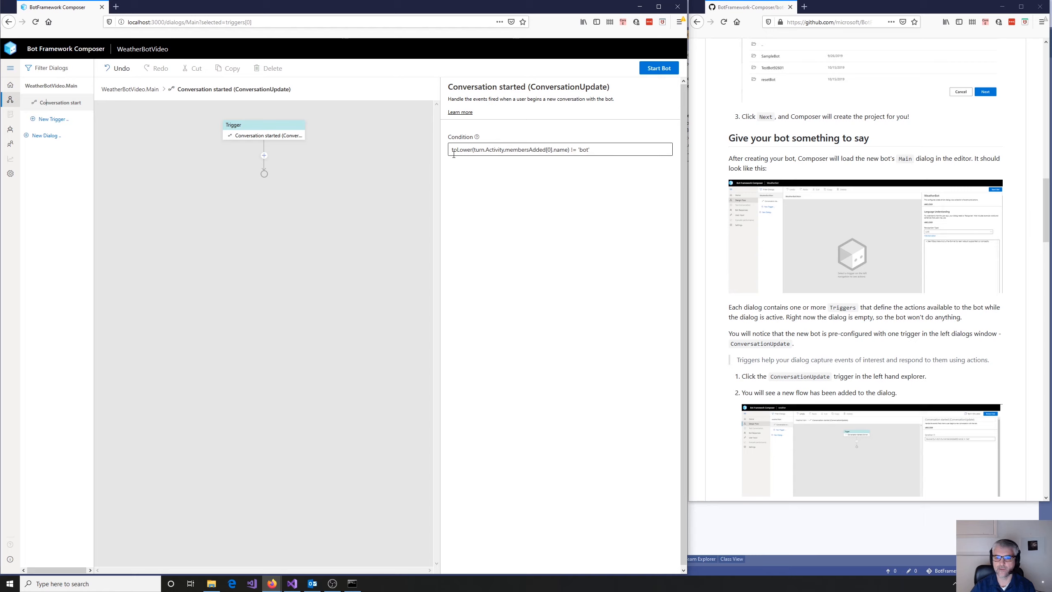
click(603, 148)
drag(594, 149, 452, 151)
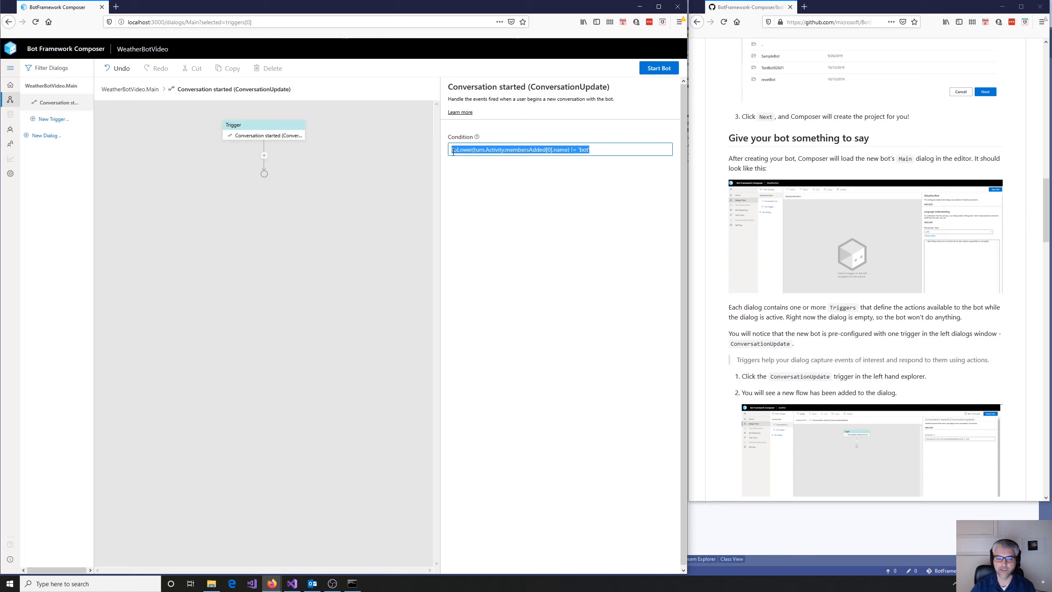
click(618, 152)
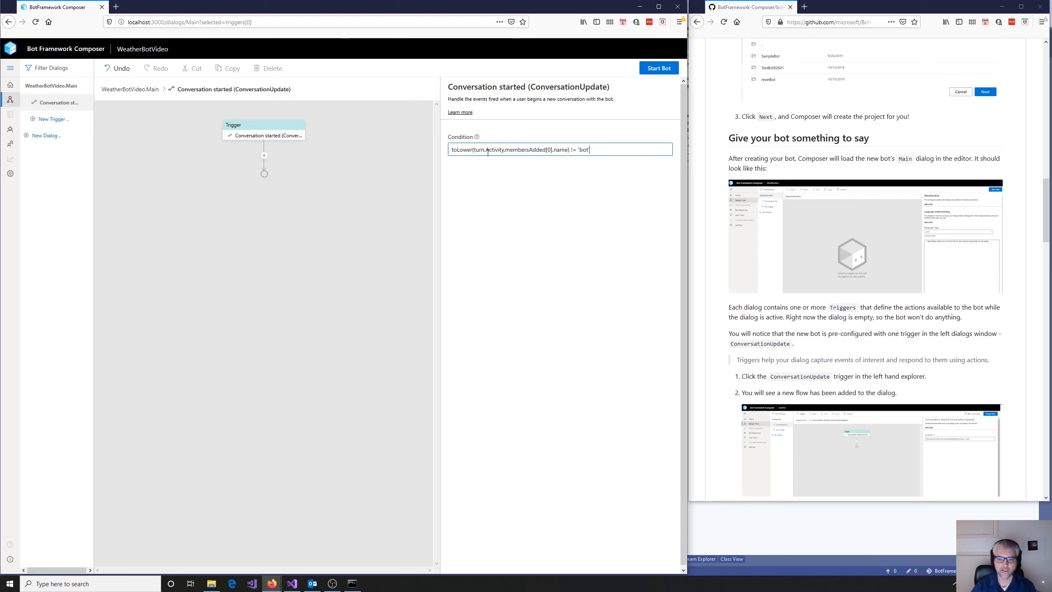
- Add a Send a response action to the Conversation started trigger with the message "Welcome to the video weather forecast"
click(264, 155)
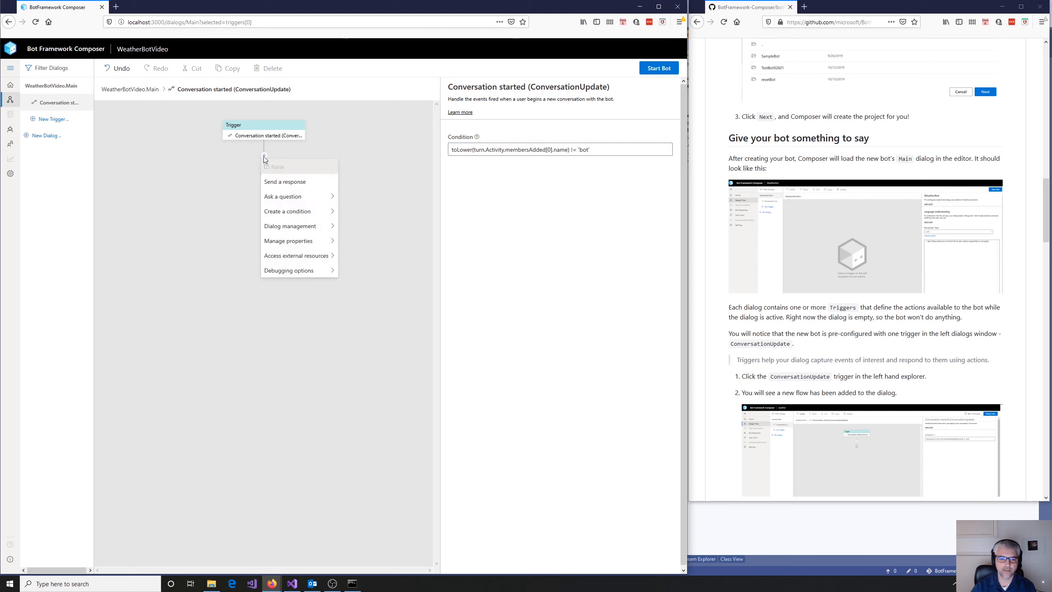
click(279, 188)
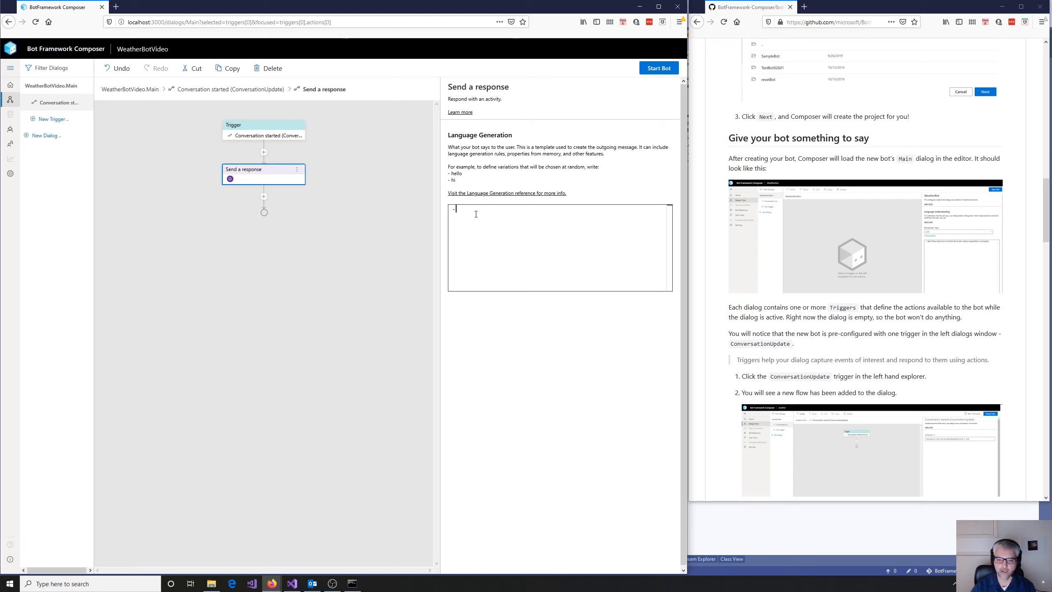
text(W)
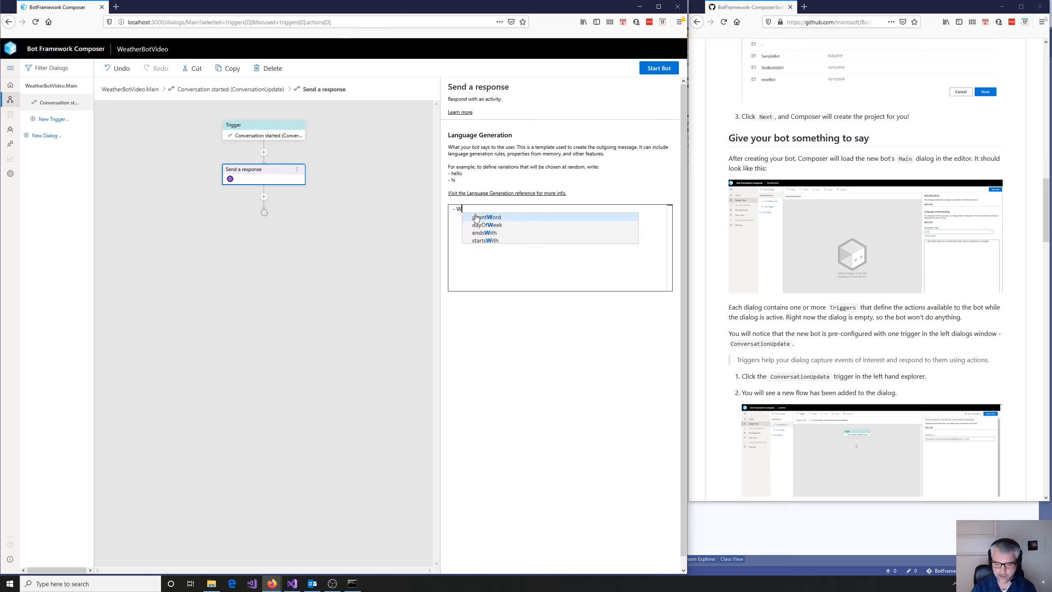
text(elcome to )
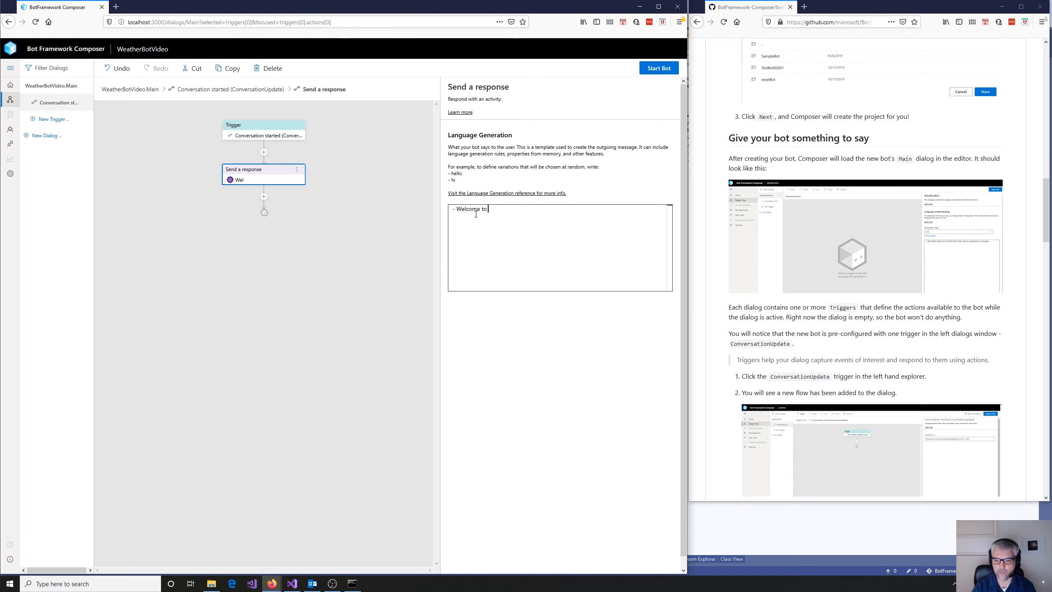
text(the video)
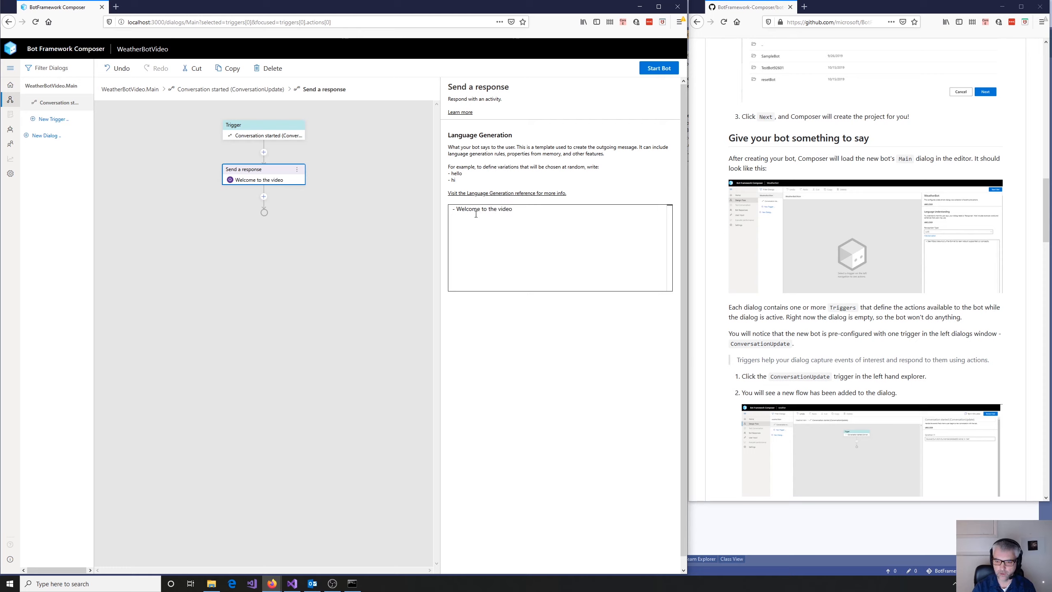
text( weather forecast)
key(BackSpace)
key(BackSpace)
key(BackSpace)
key(BackSpace)
key(BackSpace)
key(BackSpace)
key(BackSpace)
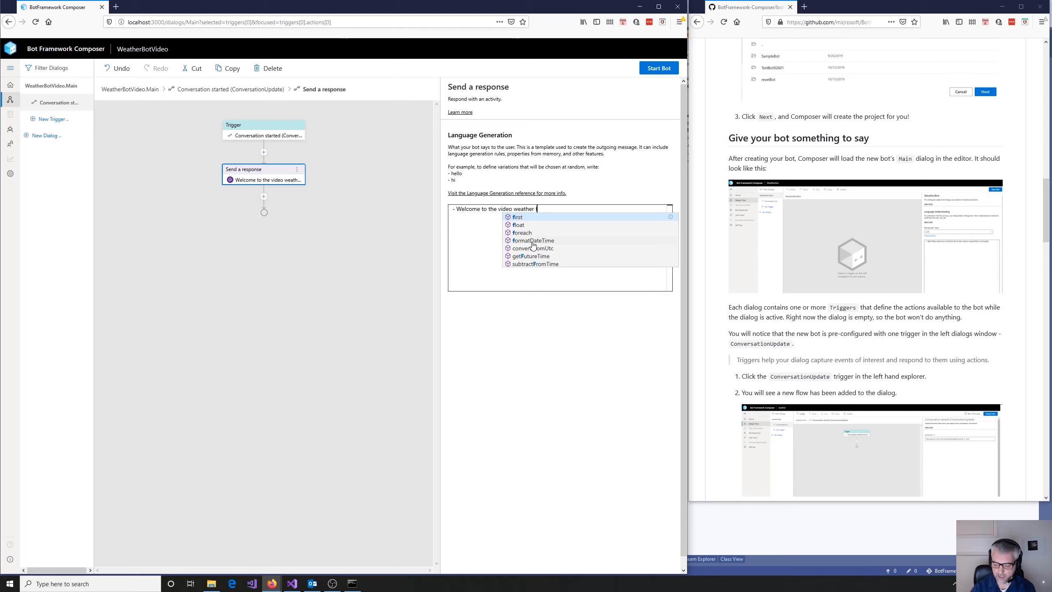
text(orecast)
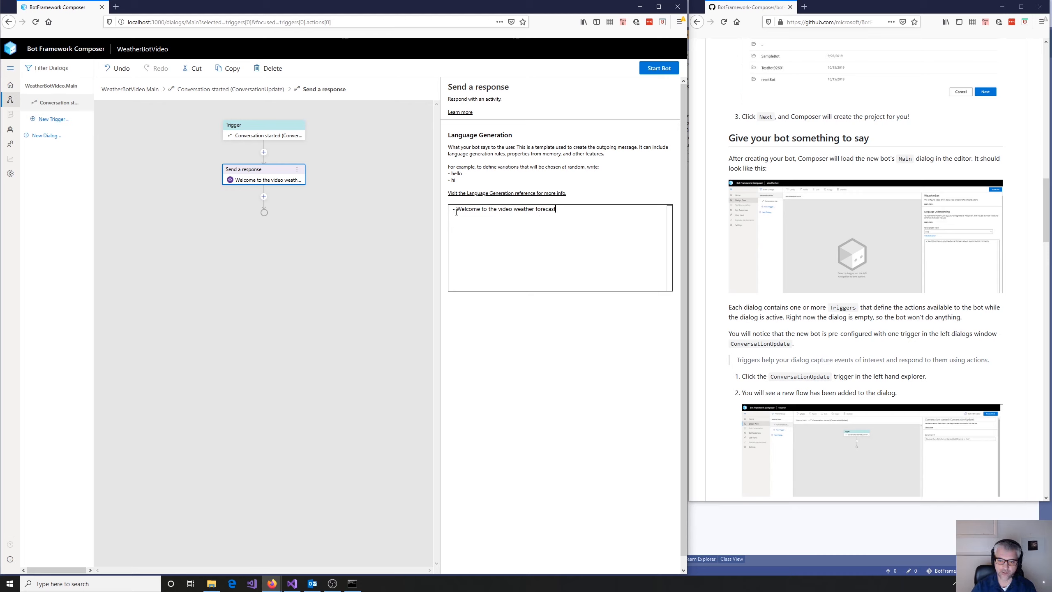
click(560, 210)
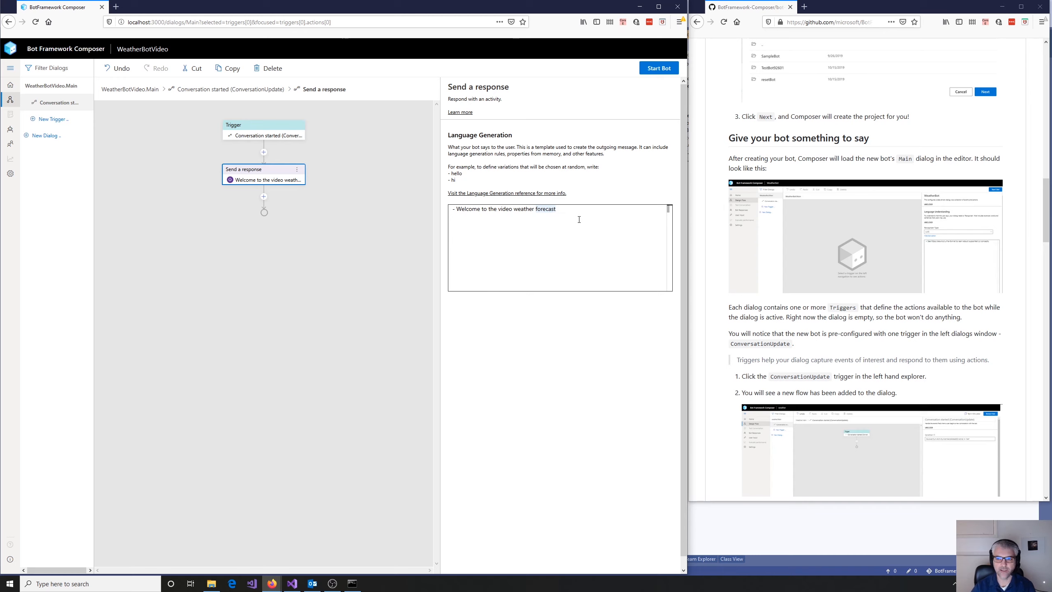
- Try to start the bot, cancel publishing the LUIS models, and set the WeatherBotVideo.Main dialog's recognizer type to None
click(659, 68)
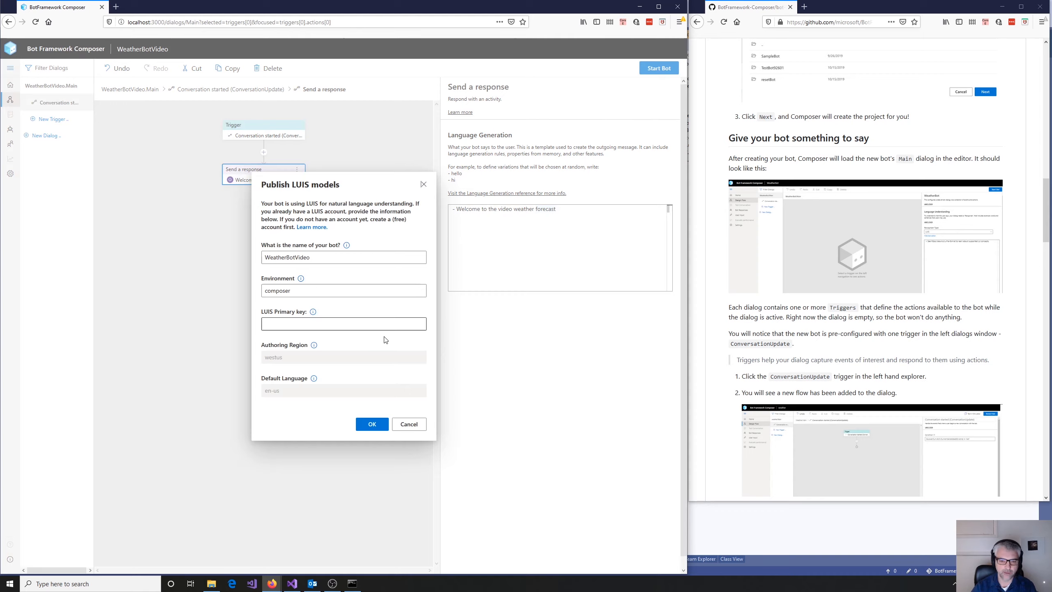
click(410, 424)
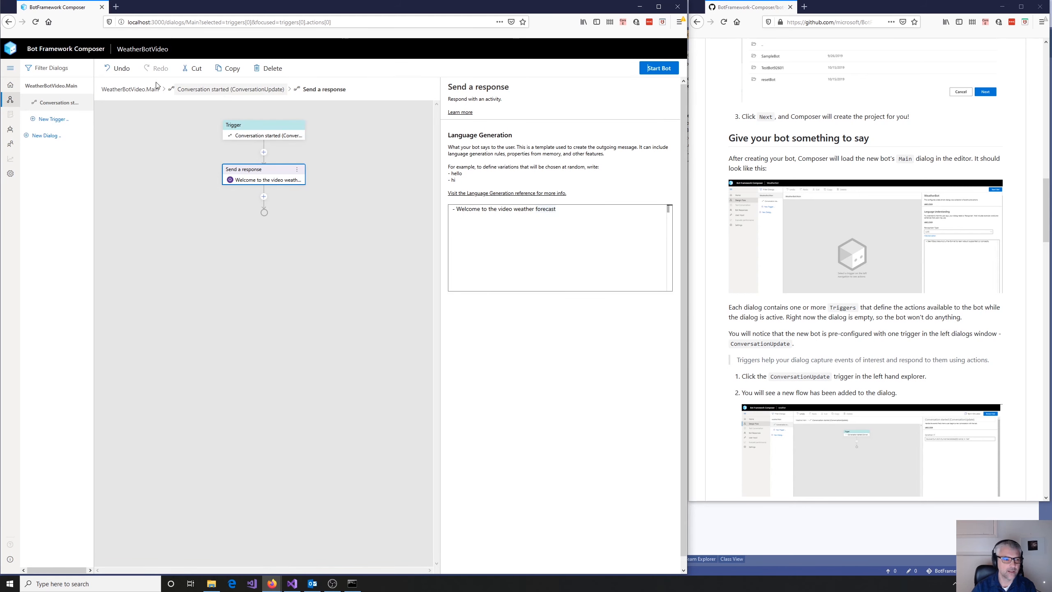
click(45, 92)
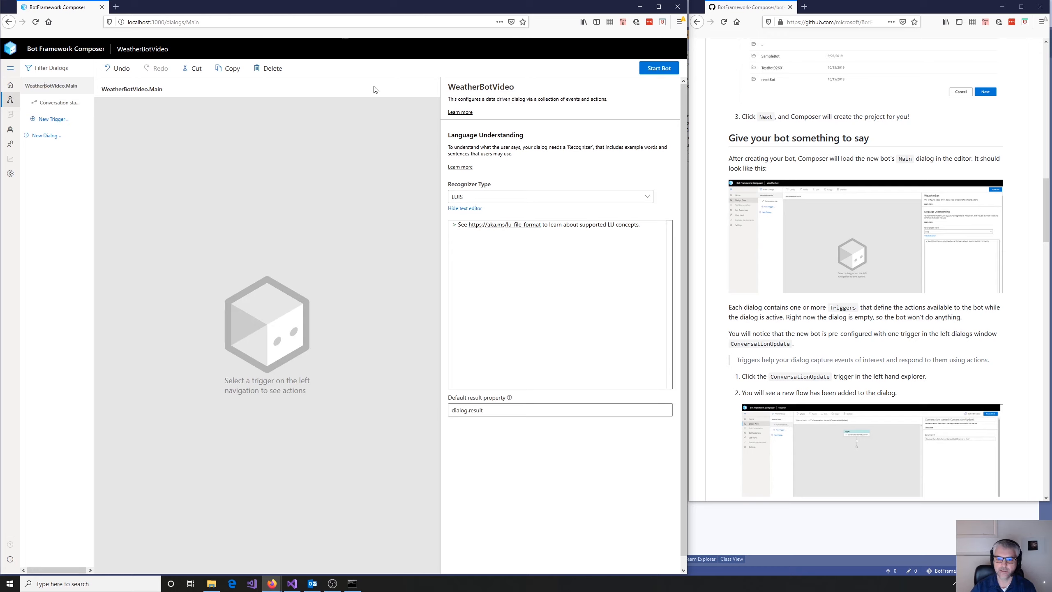
click(645, 199)
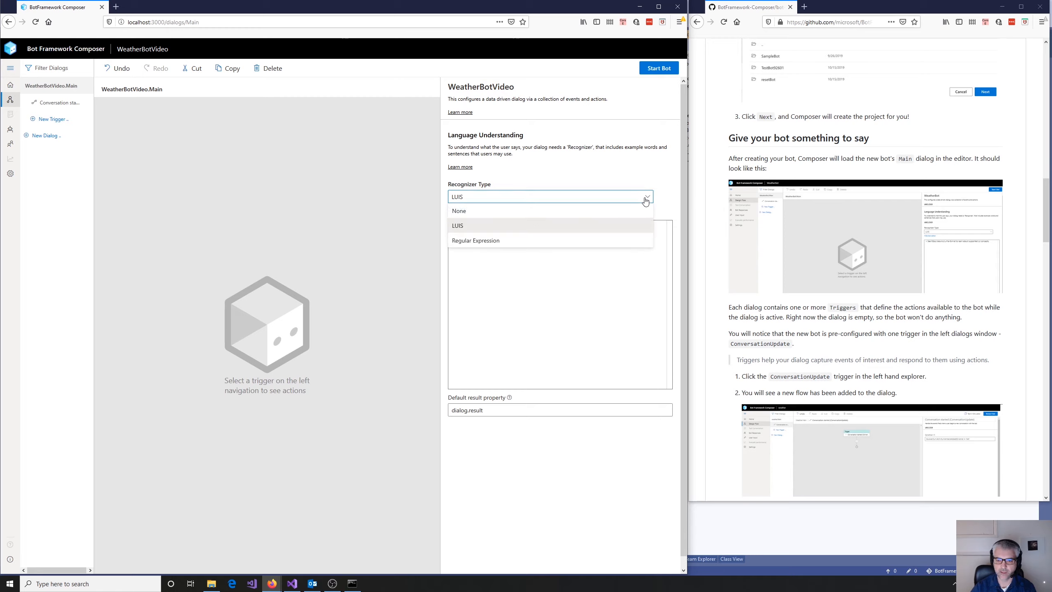
click(476, 212)
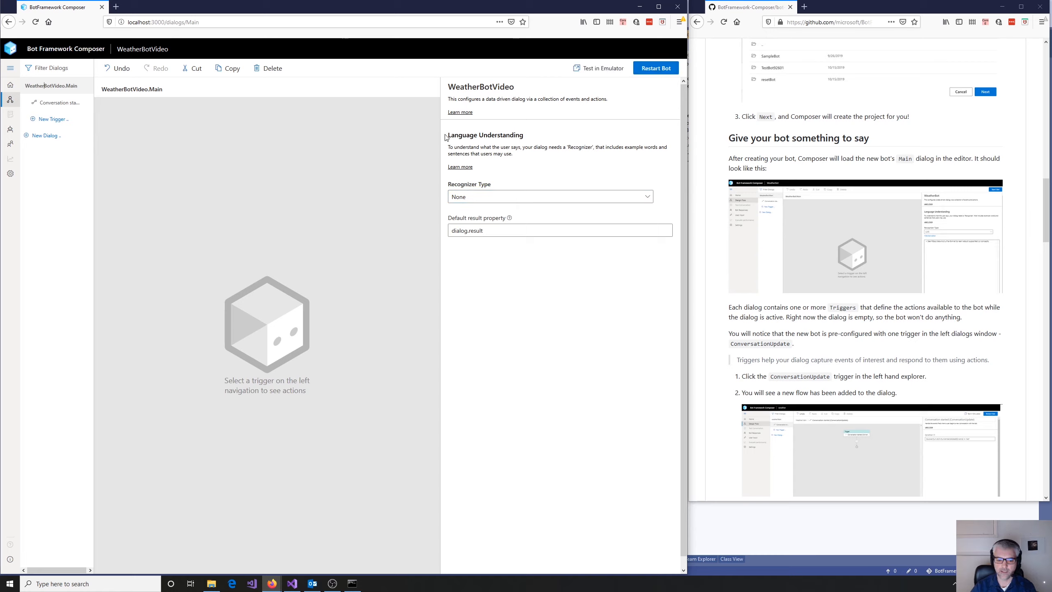
- Test the running bot's welcome message in Bot Framework Emulator, and minimise the emulator window
click(600, 70)
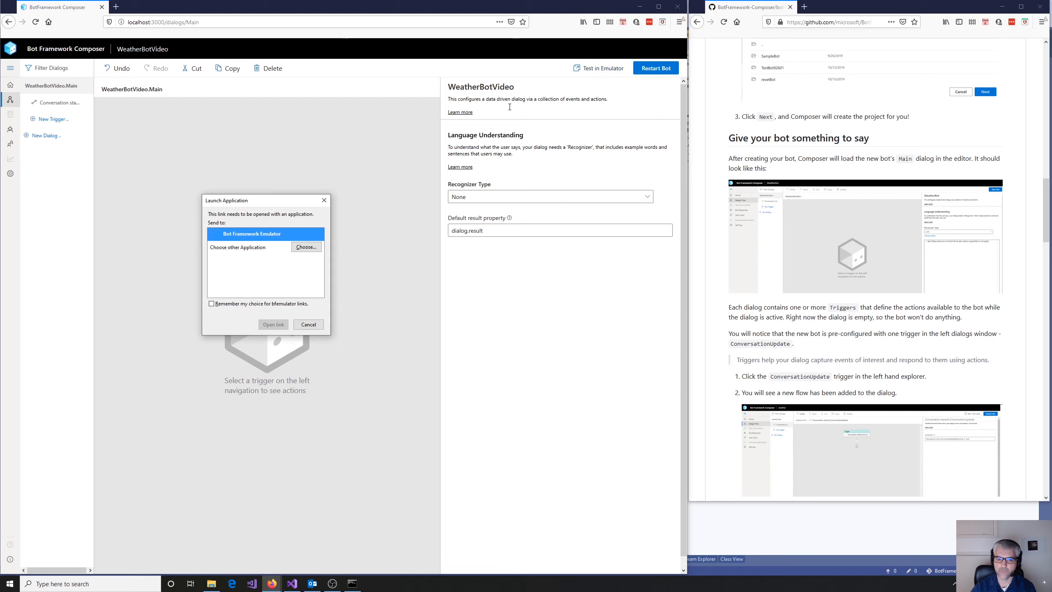
click(273, 324)
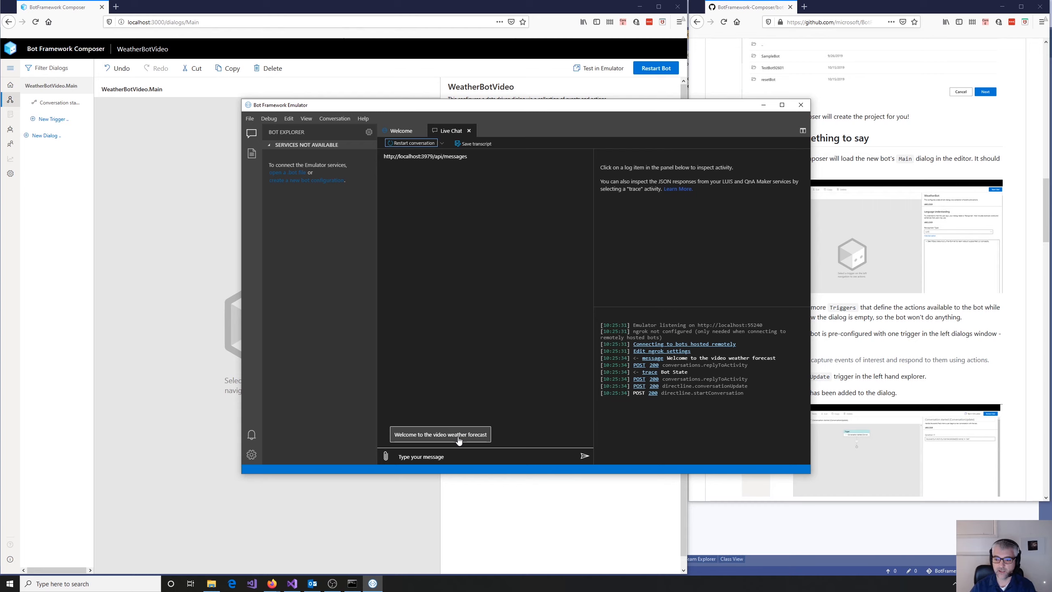
click(764, 104)
- Review the weather bot tutorial from the trigger and response steps down to "Start your bot and test it"
scroll(841, 336, down, 6)
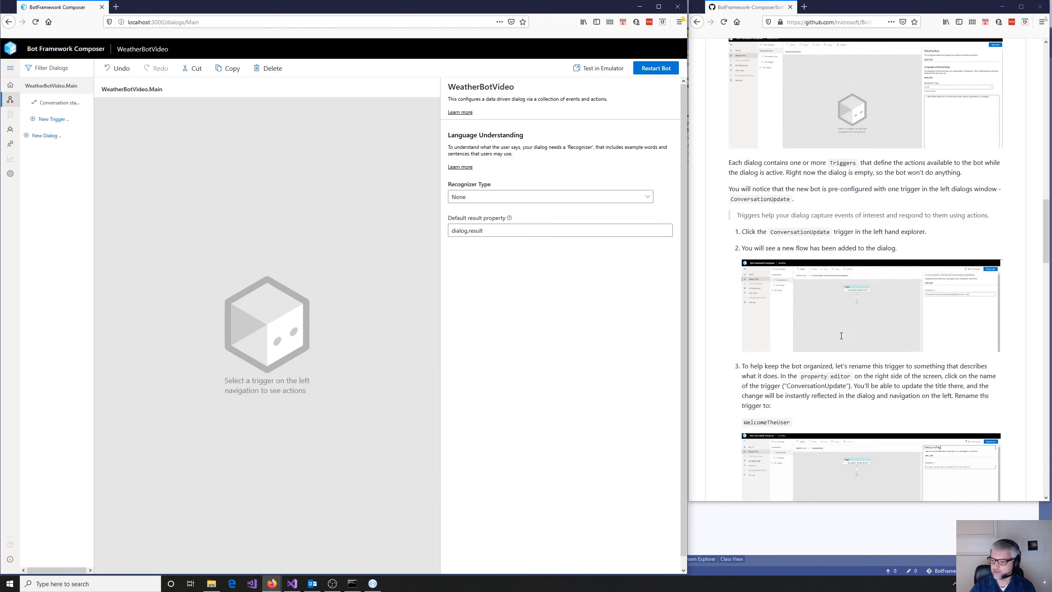
scroll(841, 339, down, 8)
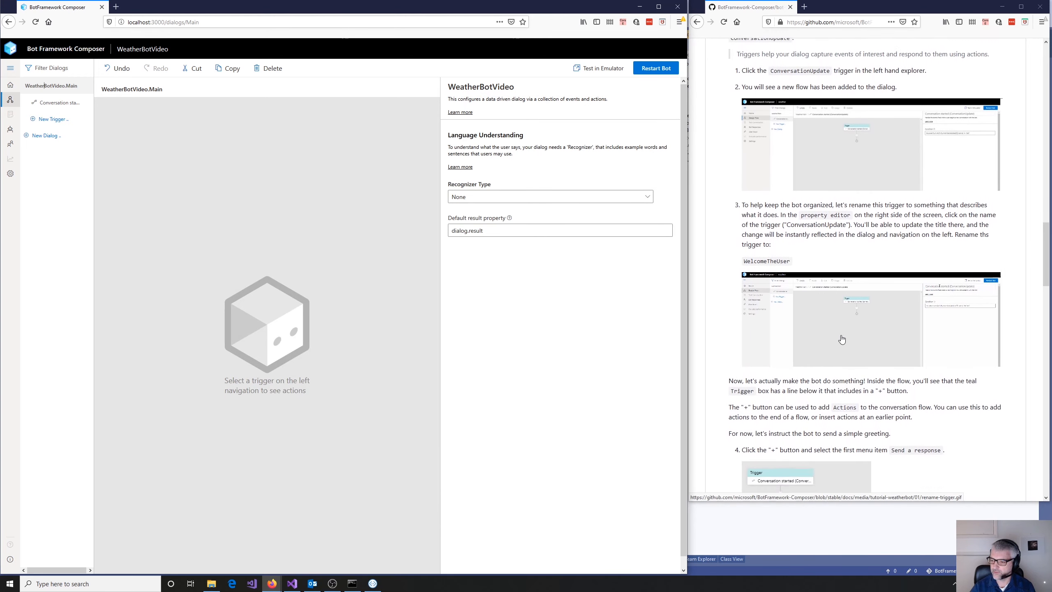
scroll(882, 334, down, 7)
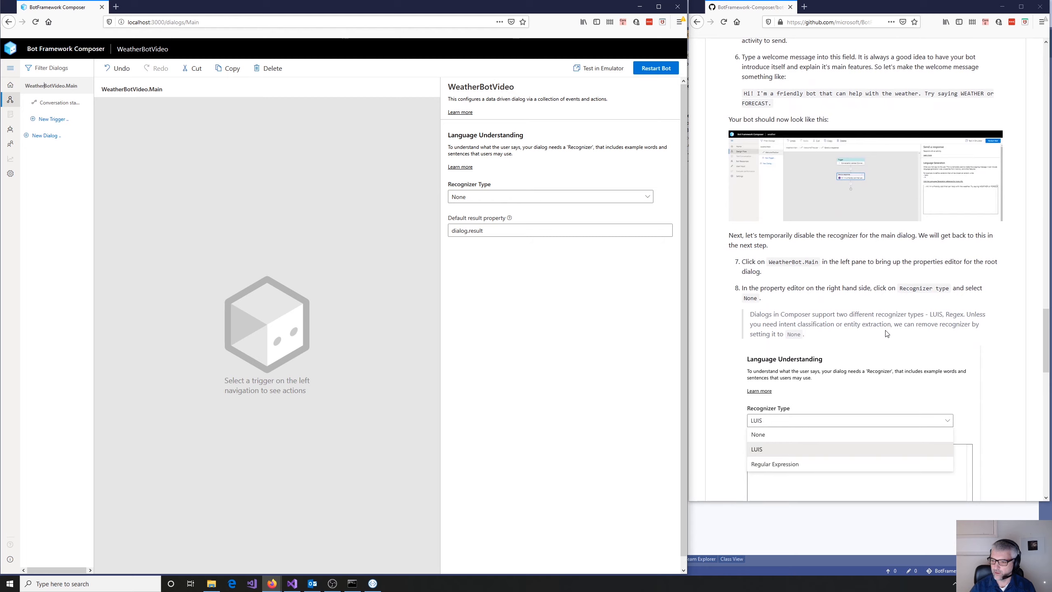
scroll(886, 333, down, 8)
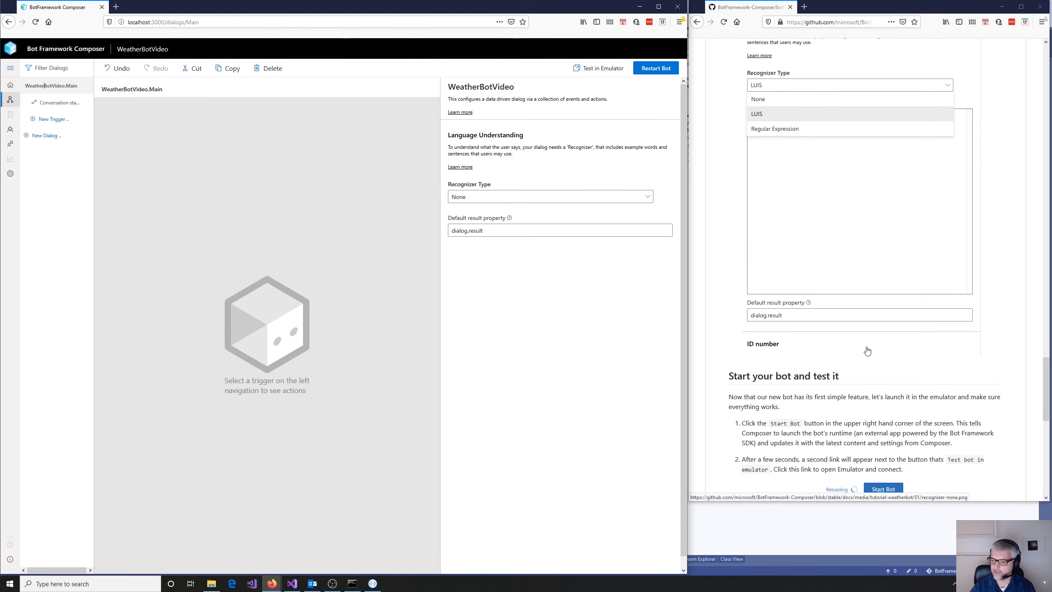
- Finish reading the current tutorial page, open its "Add a dialog" next step, and read down to "Create a new dialog"
scroll(867, 350, down, 9)
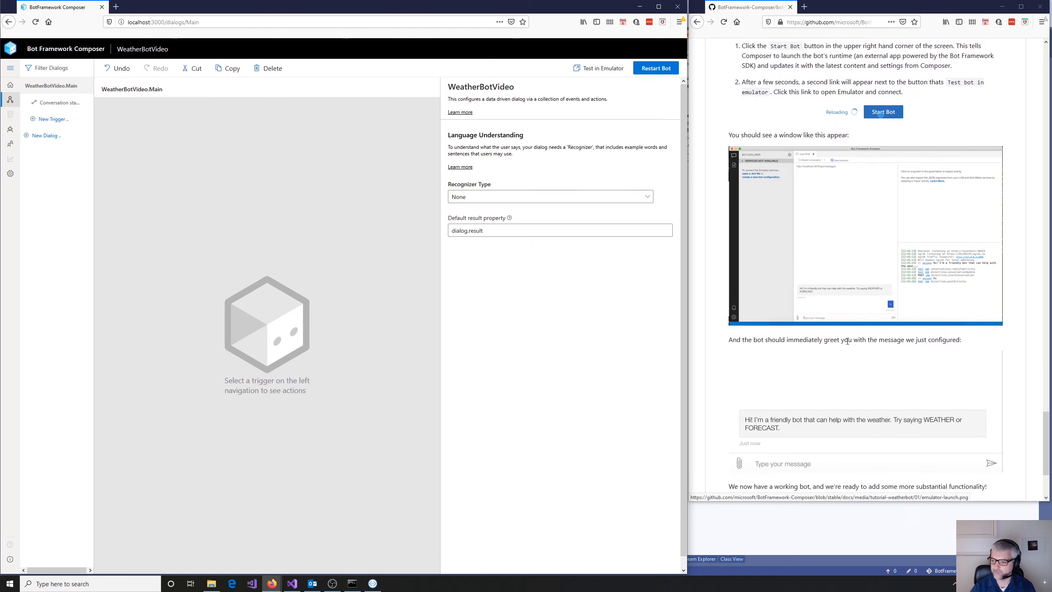
scroll(846, 340, down, 3)
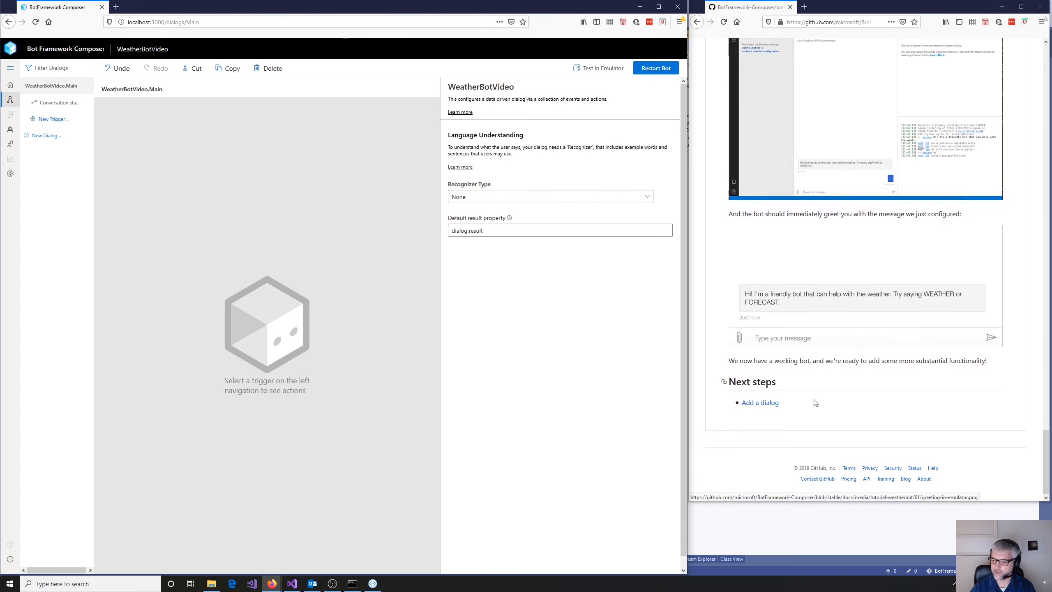
click(768, 402)
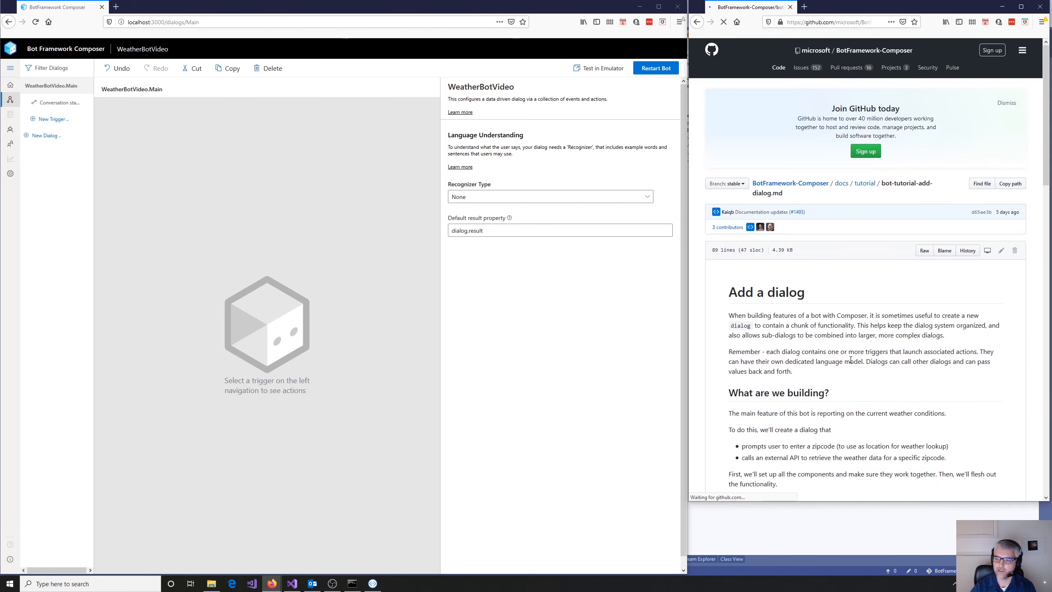
scroll(866, 352, down, 4)
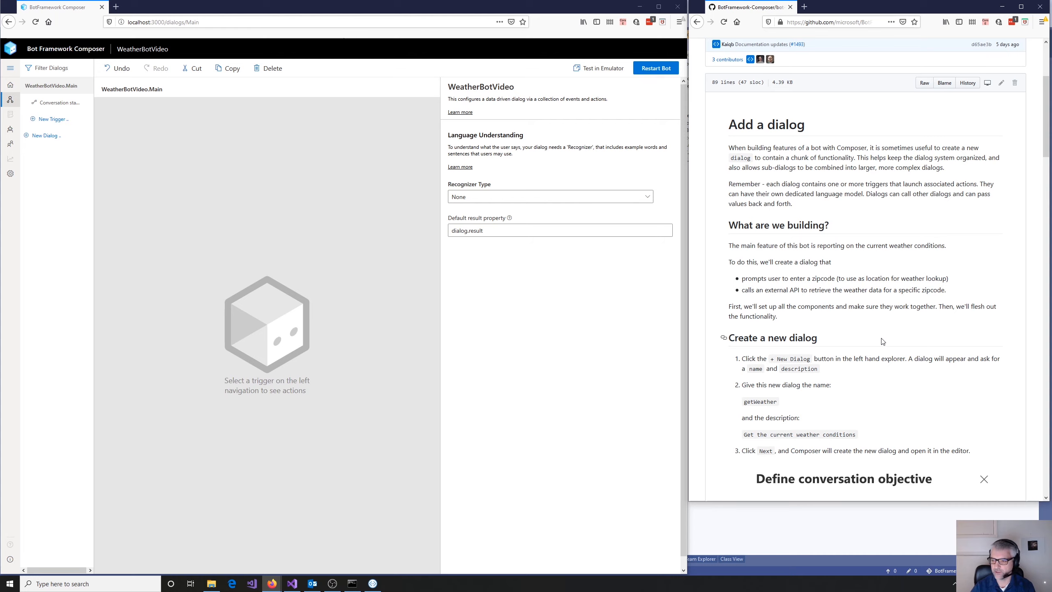
scroll(799, 286, down, 1)
scroll(799, 286, down, 3)
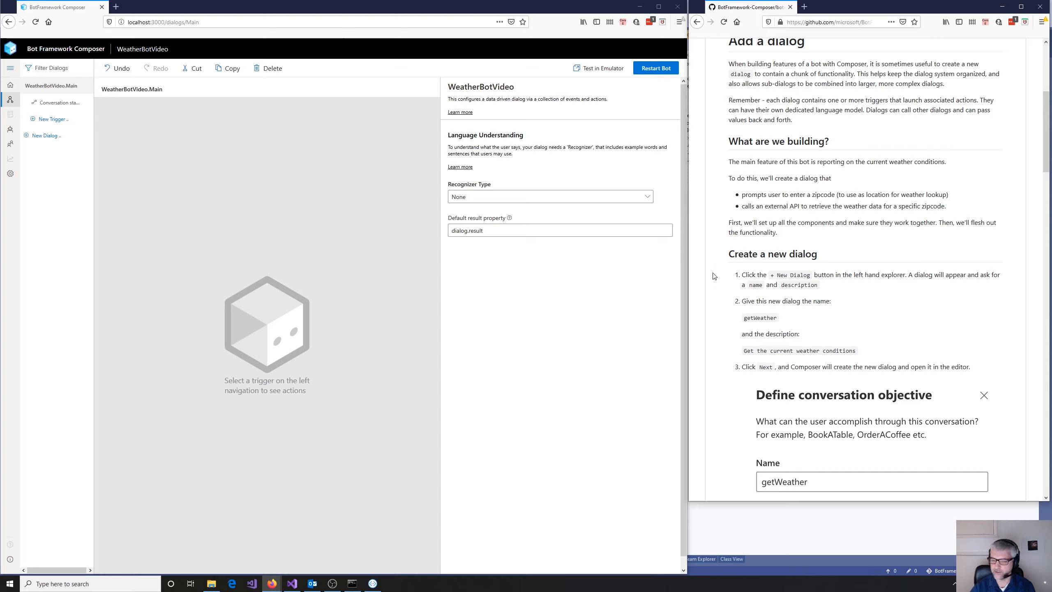
- Create a new dialog named GetWeather, leaving its description empty
click(36, 140)
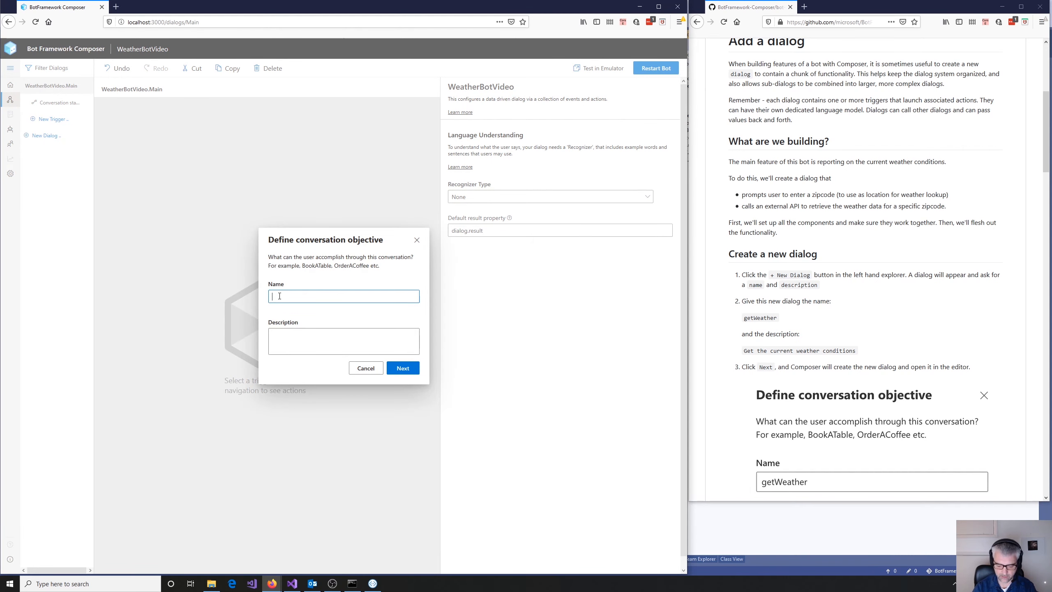
text(GetE)
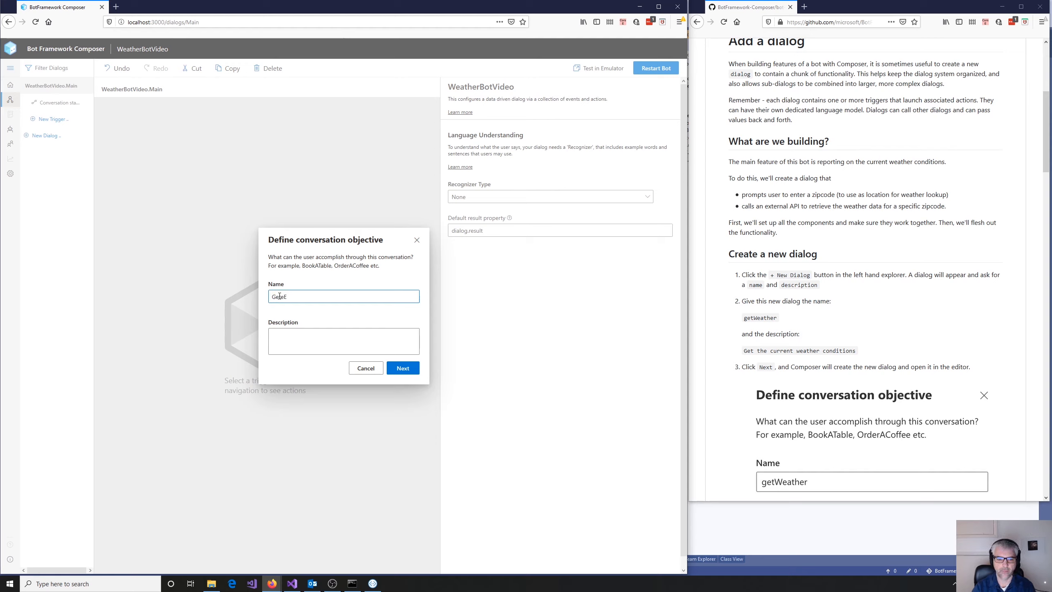
key(BackSpace)
key(BackSpace)
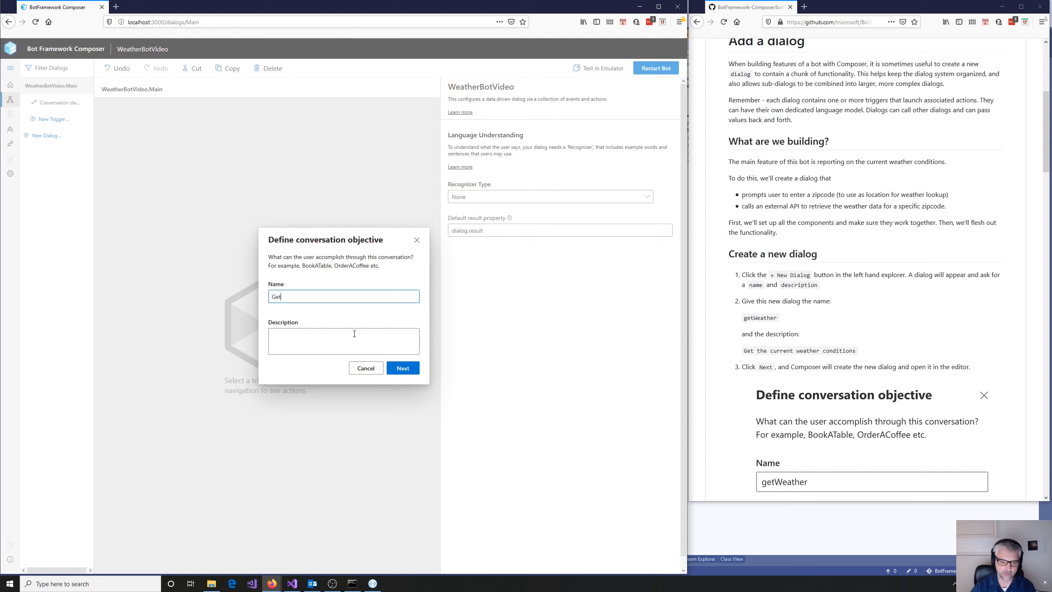
text(Weat)
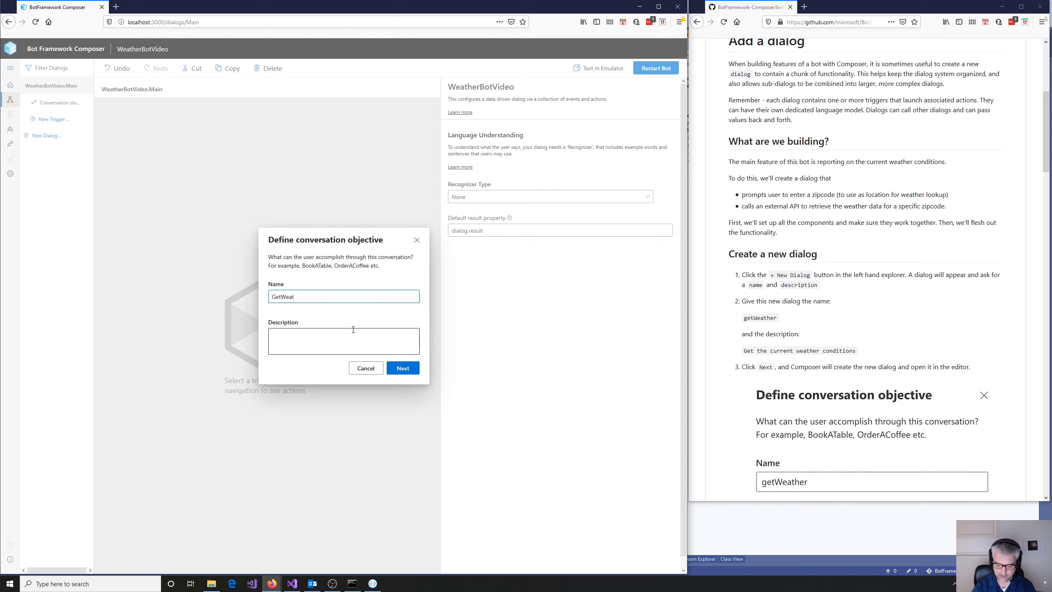
text(her)
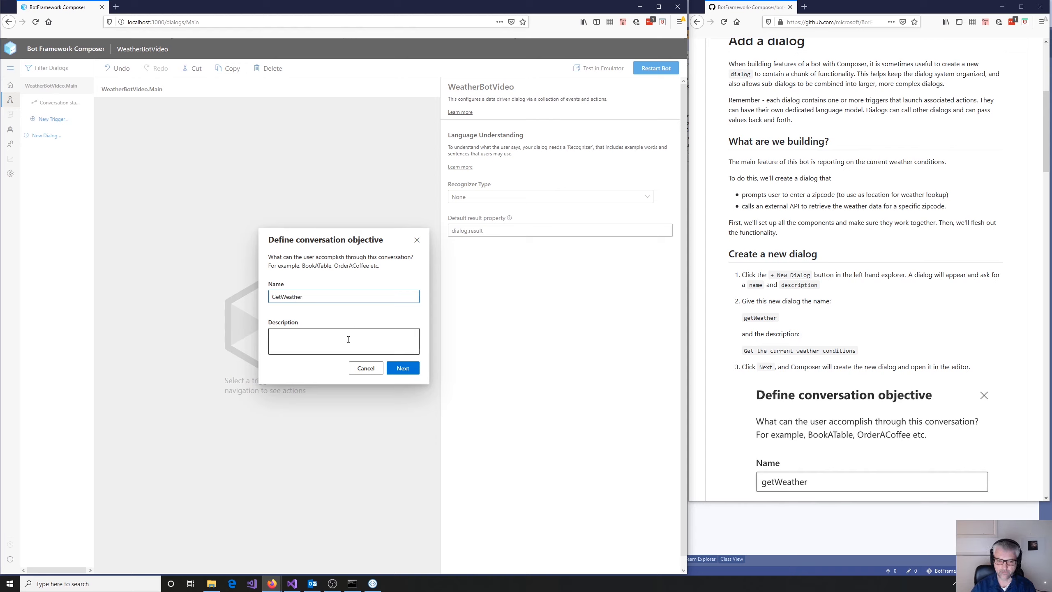
click(403, 368)
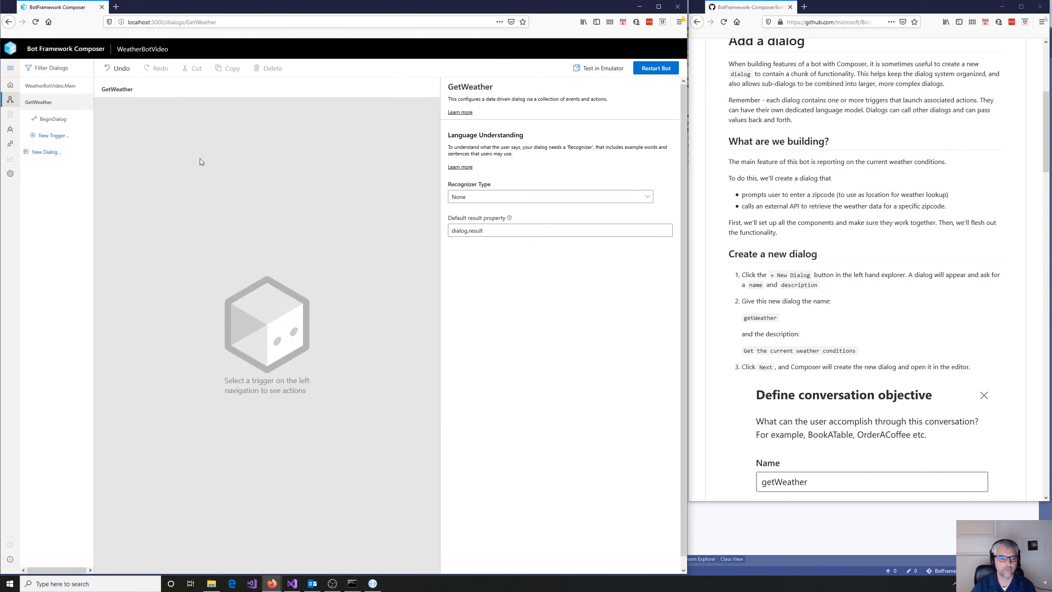
- Add a Send a response action to the GetWeather dialog's BeginDialog trigger with the message "Let's find your forecast"
click(49, 120)
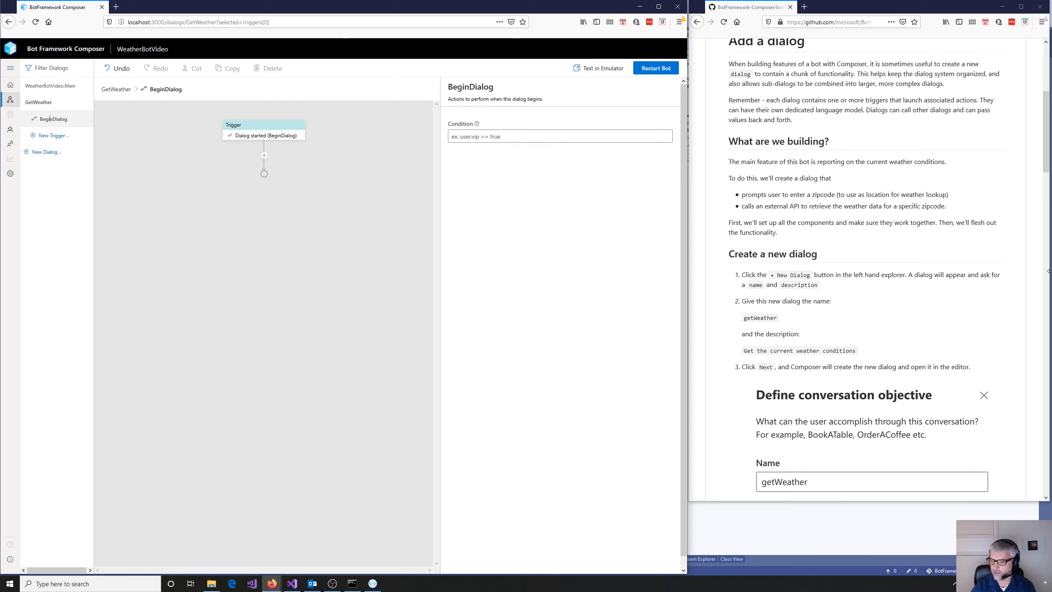
scroll(848, 350, down, 6)
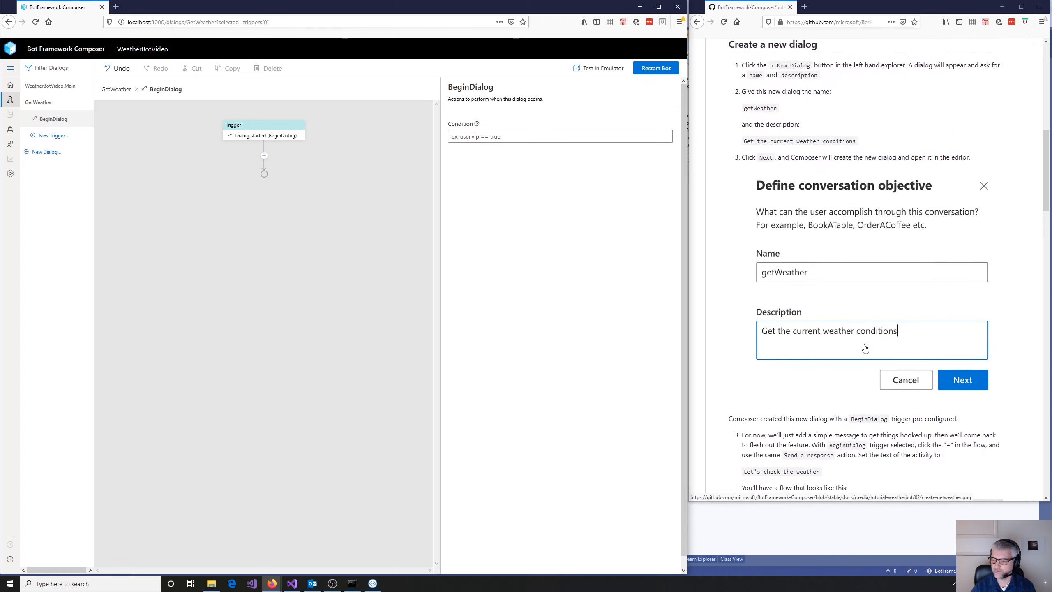
scroll(853, 346, down, 4)
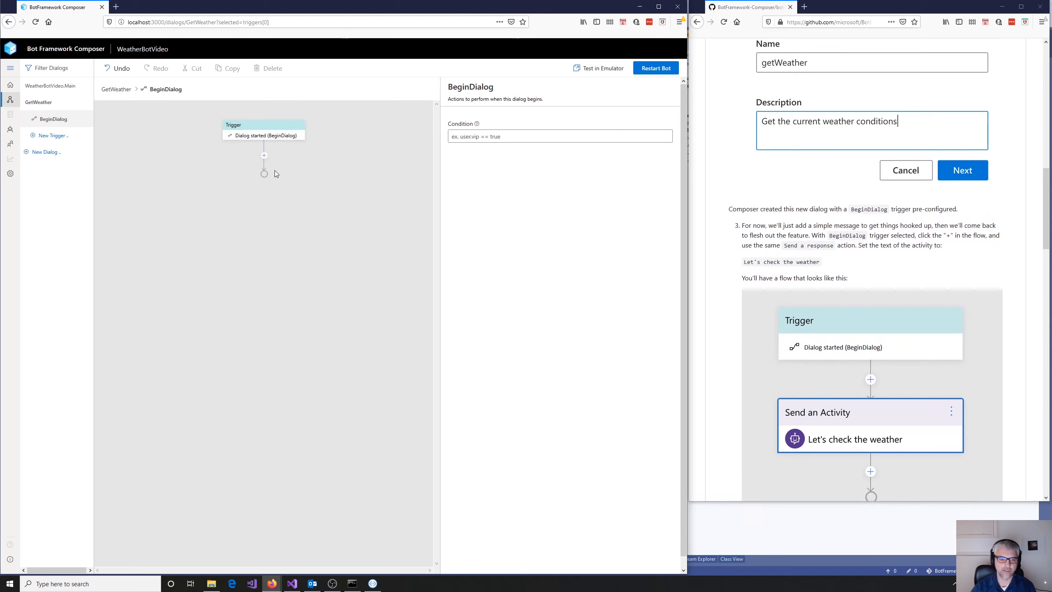
click(264, 157)
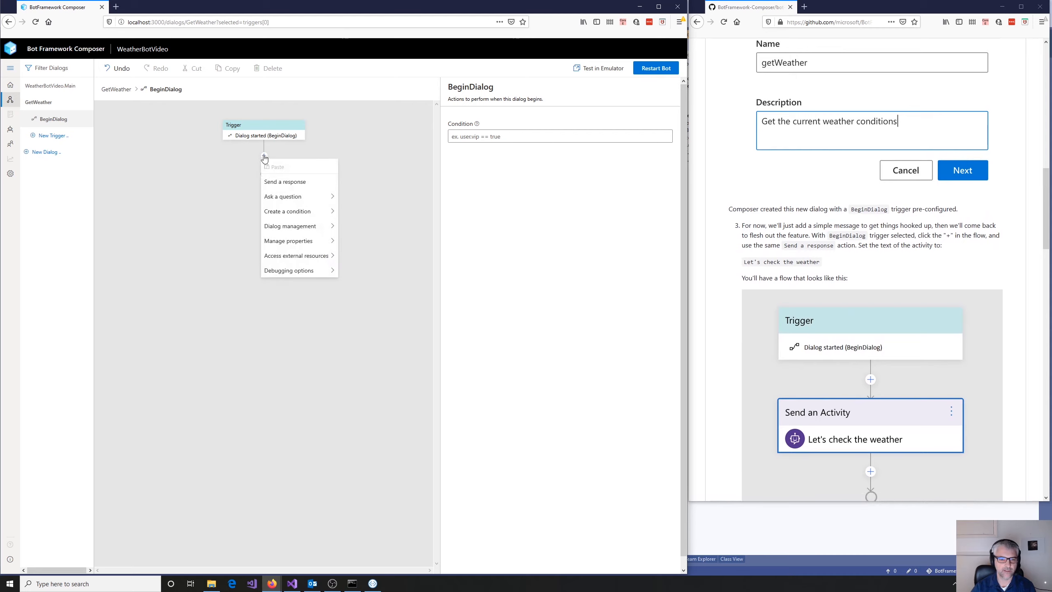
click(283, 183)
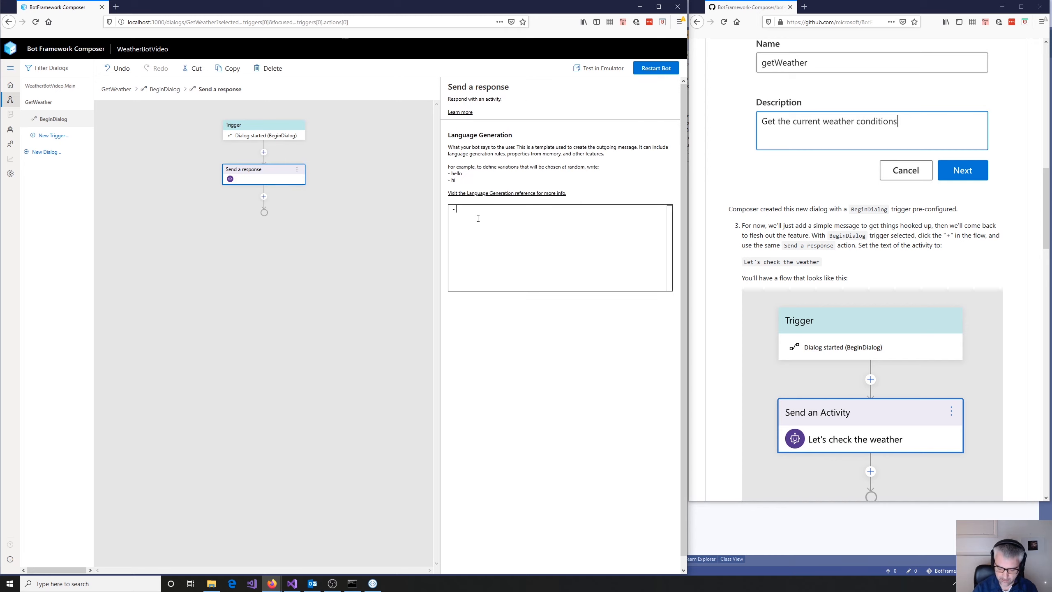
click(478, 218)
text(Let's )
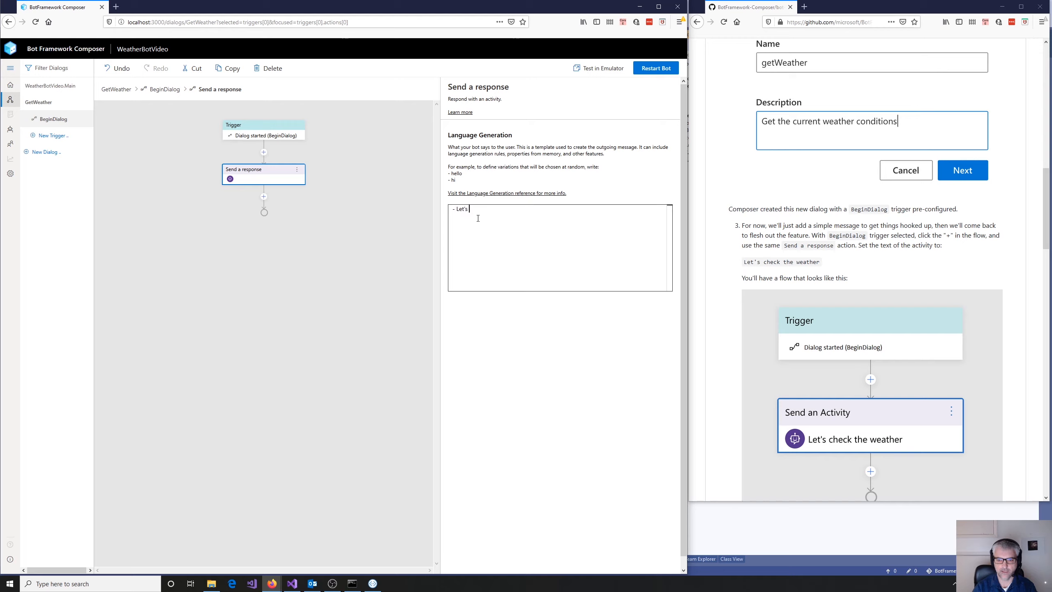
text(f)
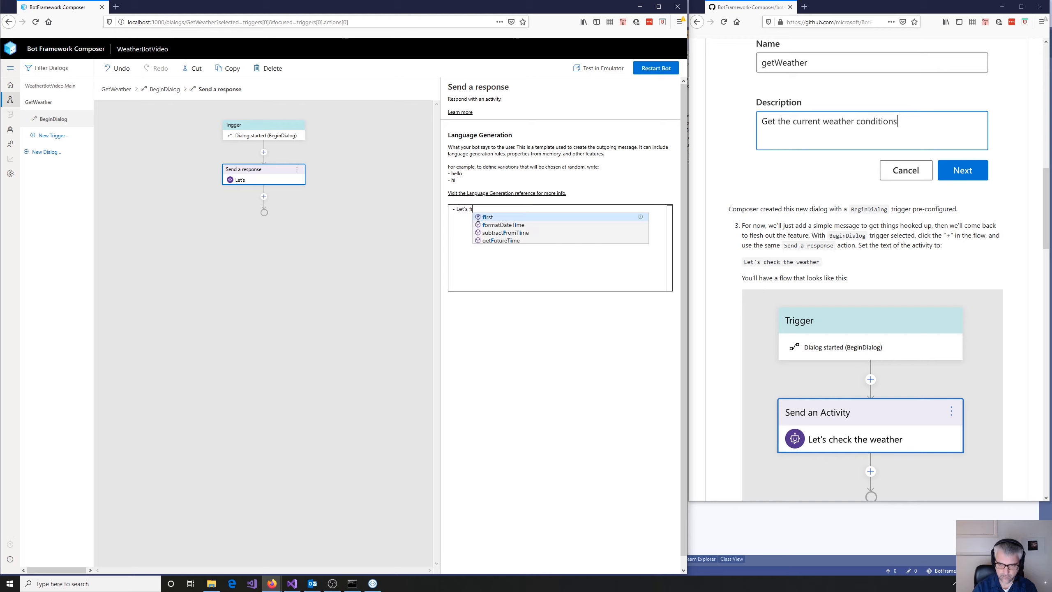
text(ind your fore)
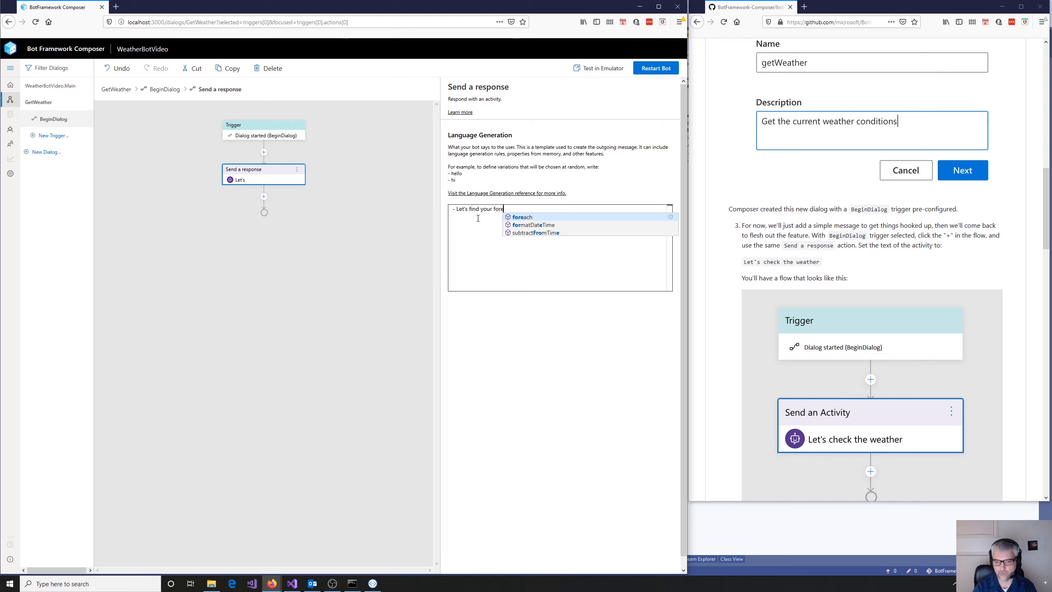
text(cast)
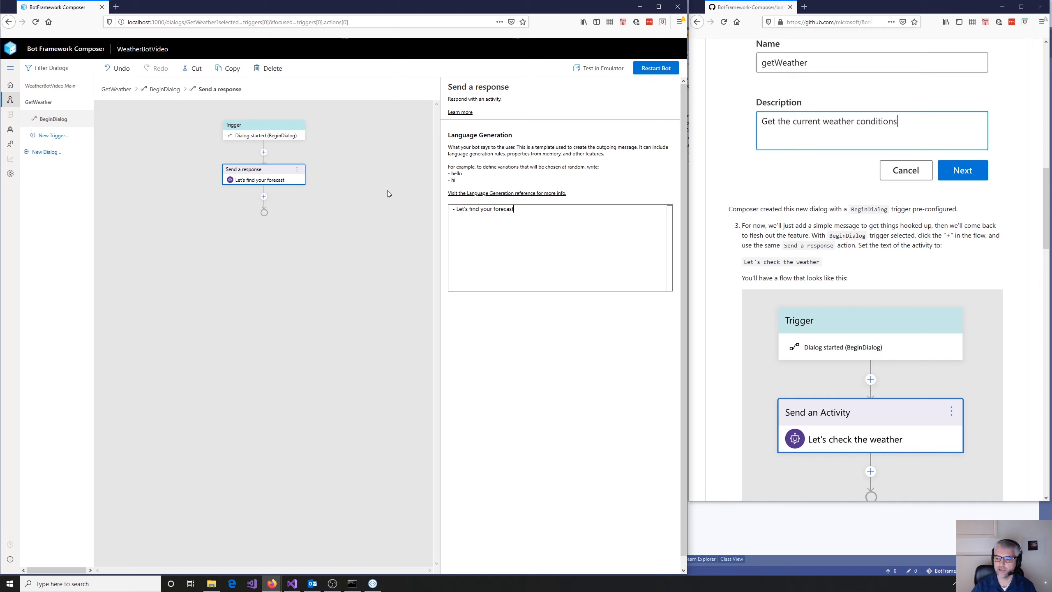
- Set the WeatherBotVideo.Main dialog's recognizer type to Regular Expression
scroll(880, 307, down, 6)
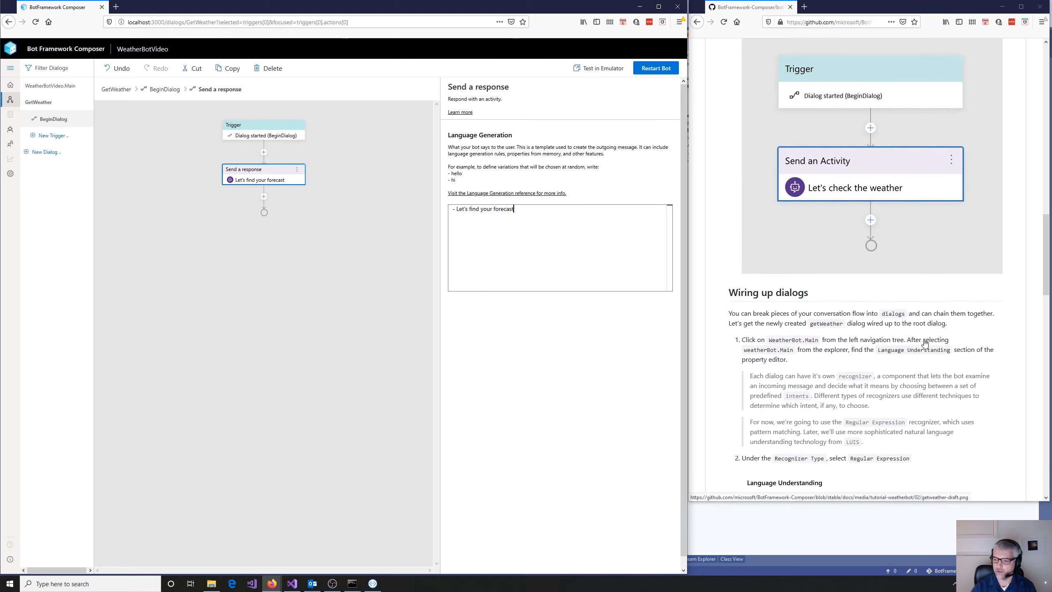
scroll(924, 339, down, 1)
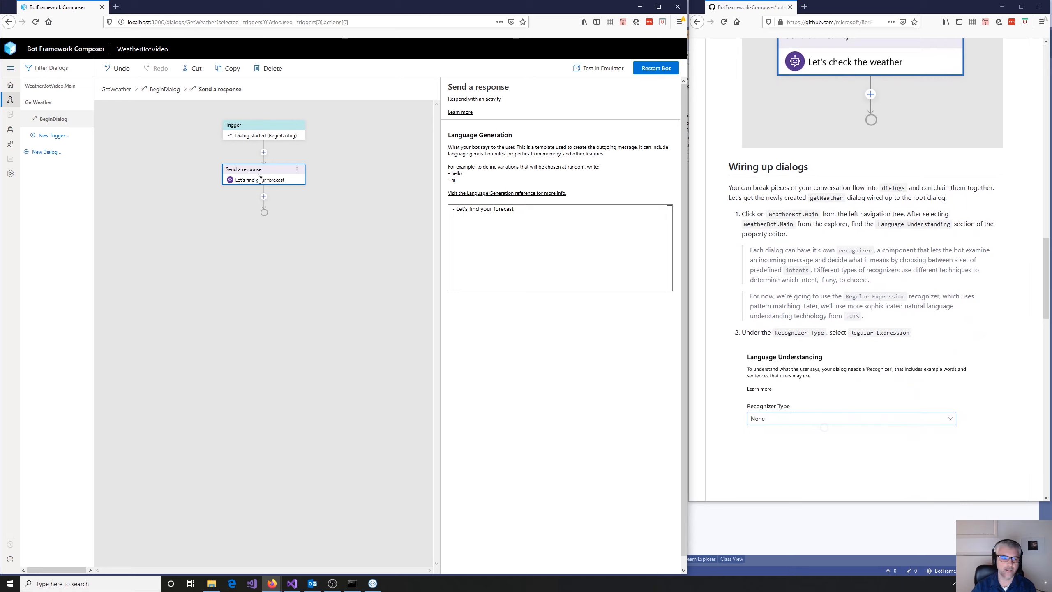
click(42, 90)
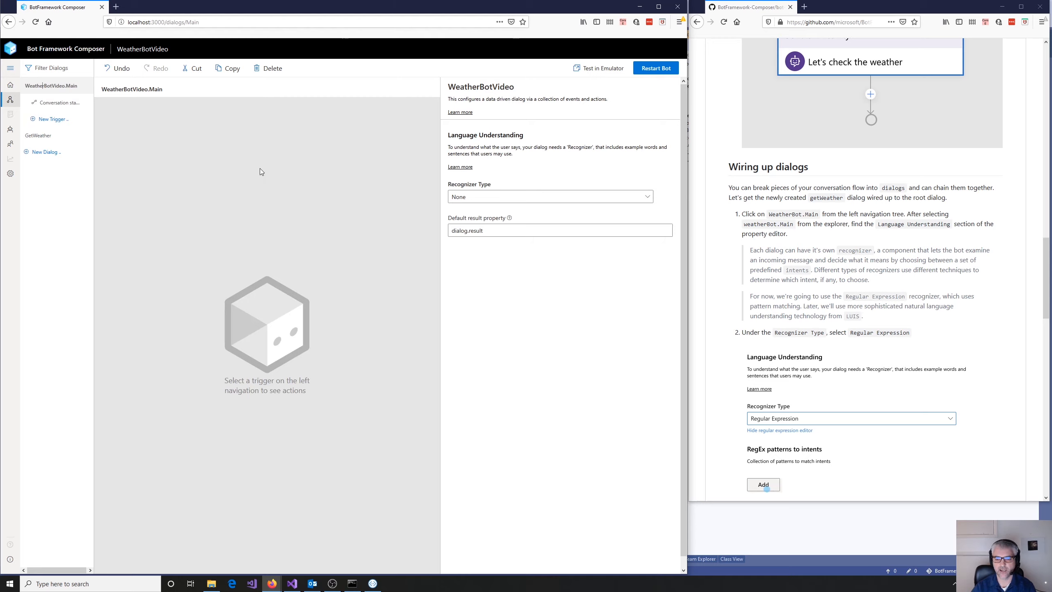
click(647, 198)
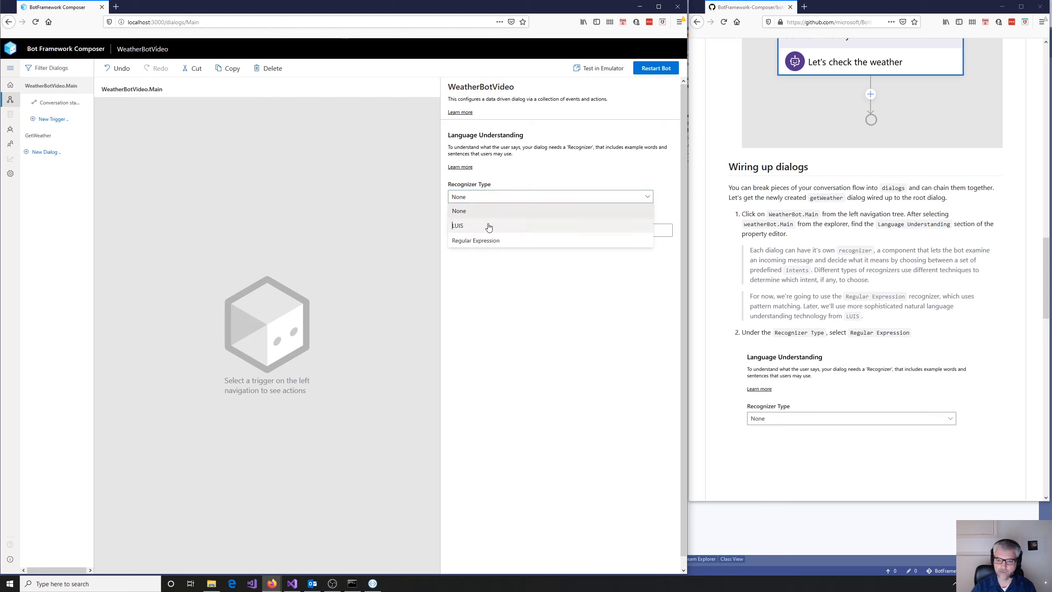
click(474, 241)
- Add a RegEx pattern to the WeatherBotVideo.Main recognizer with the intent "weather" and the pattern "weather"
click(464, 262)
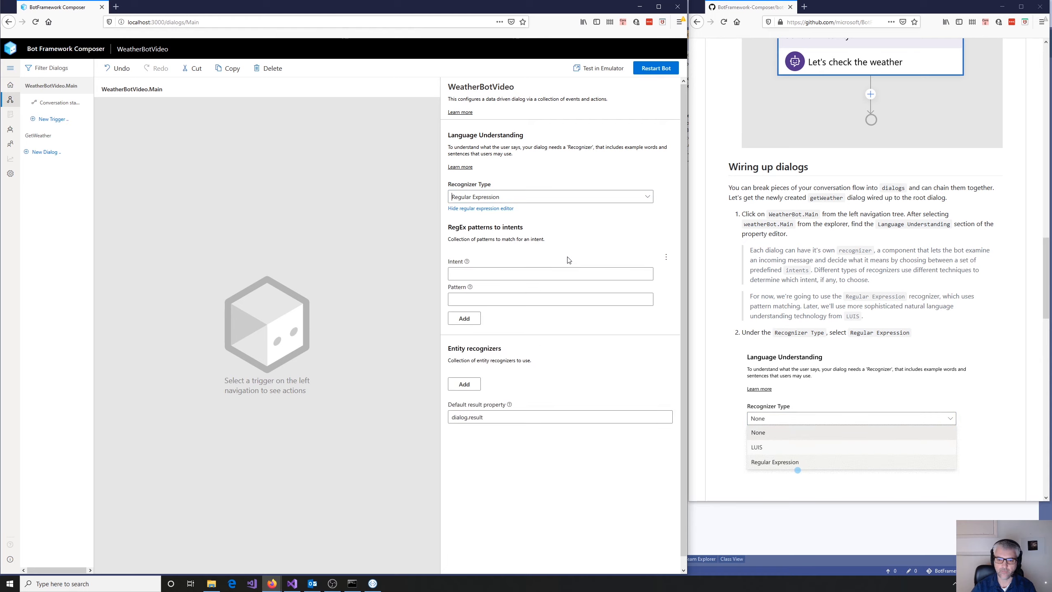
click(526, 273)
text(w)
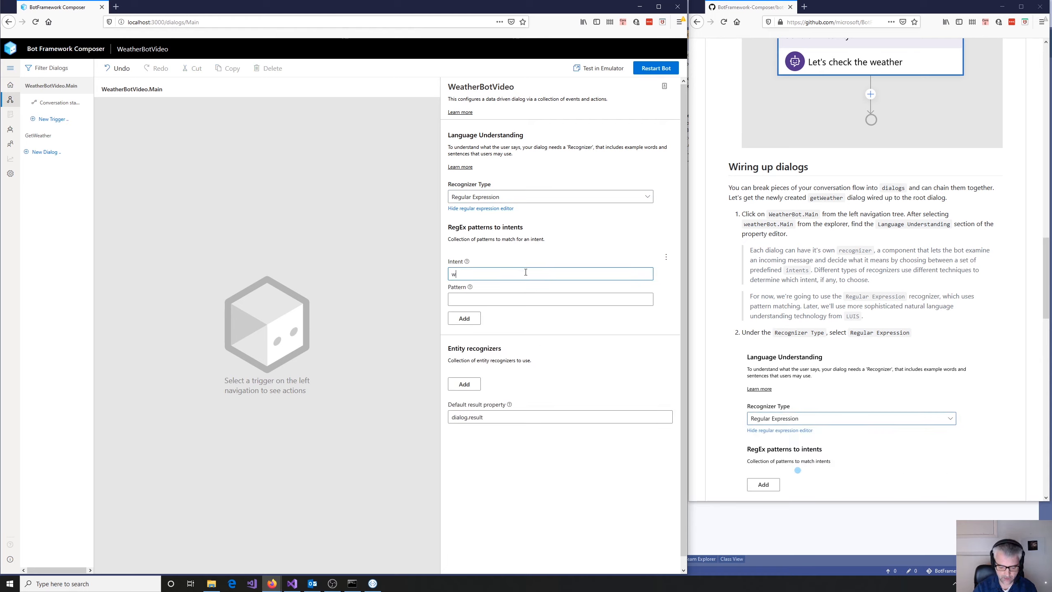
text(eather)
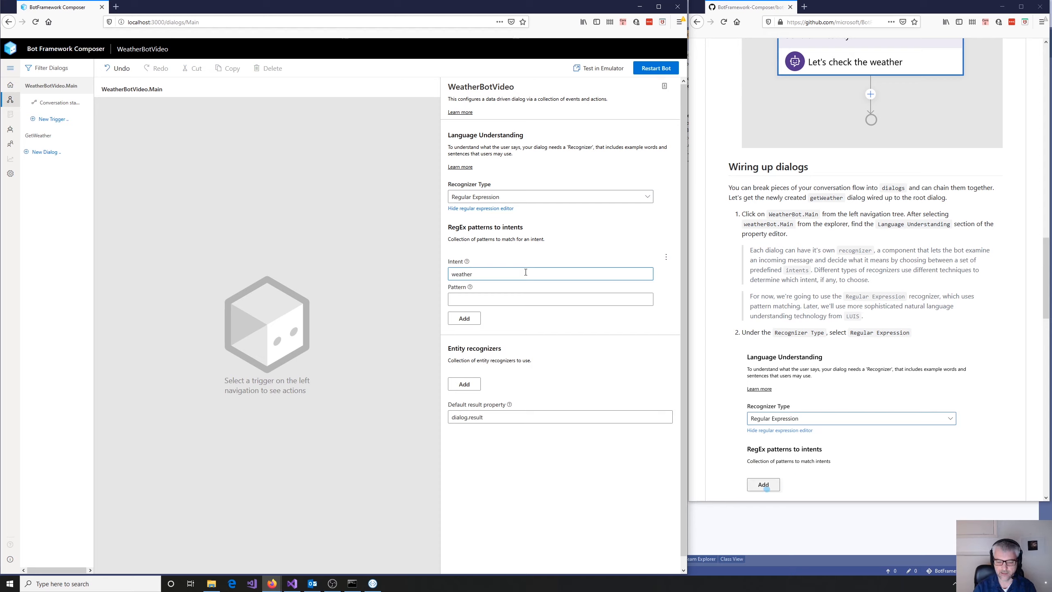
click(526, 296)
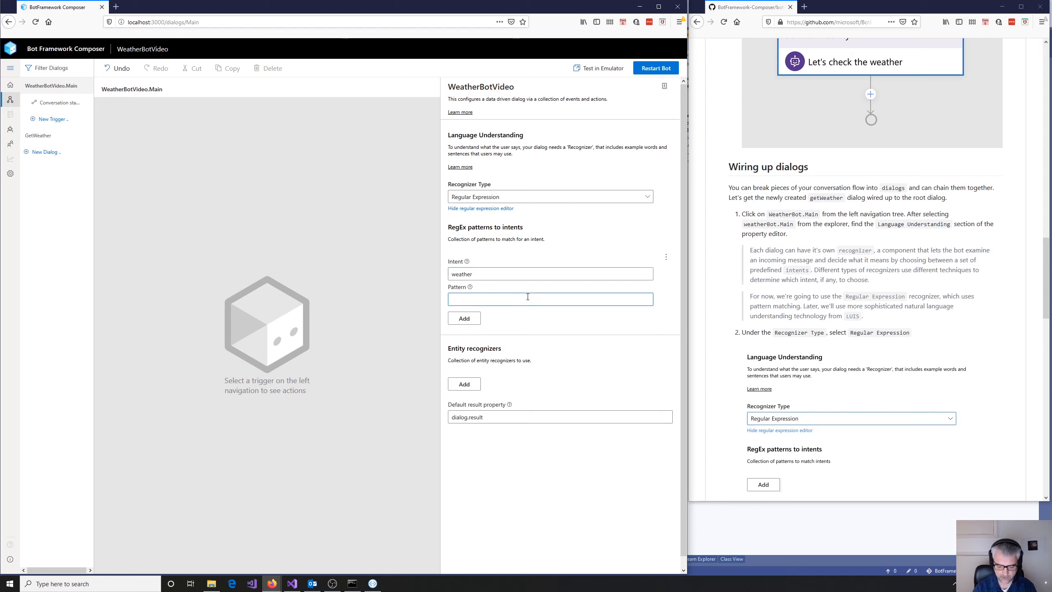
text(weather)
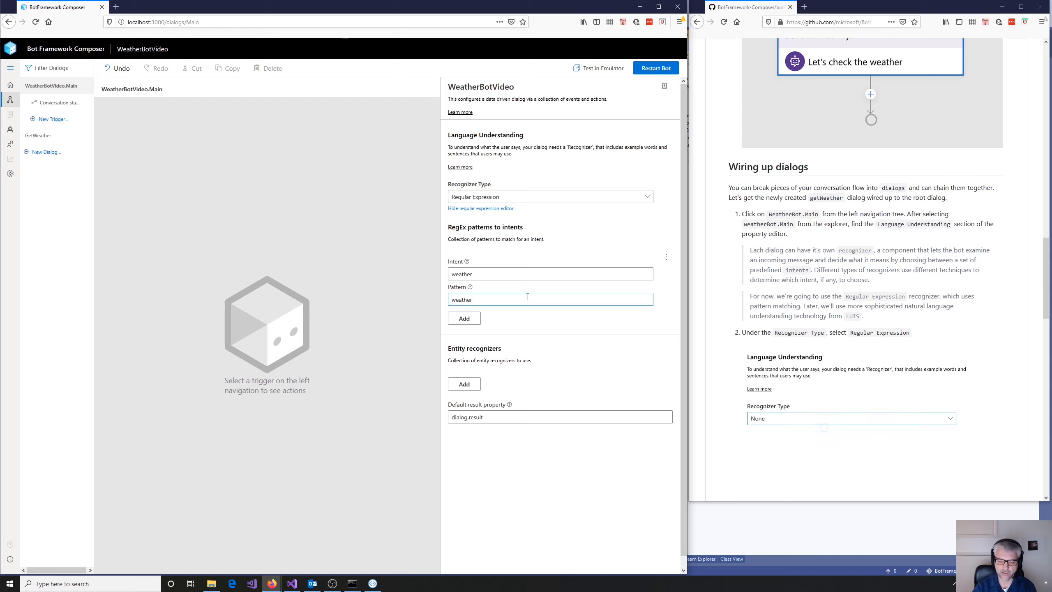
click(526, 332)
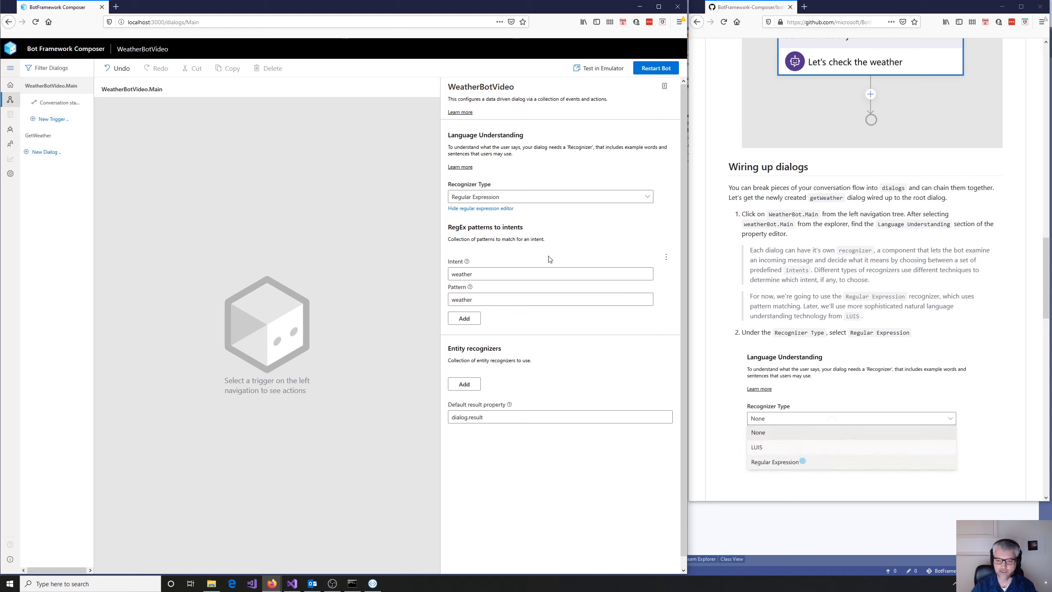
click(578, 248)
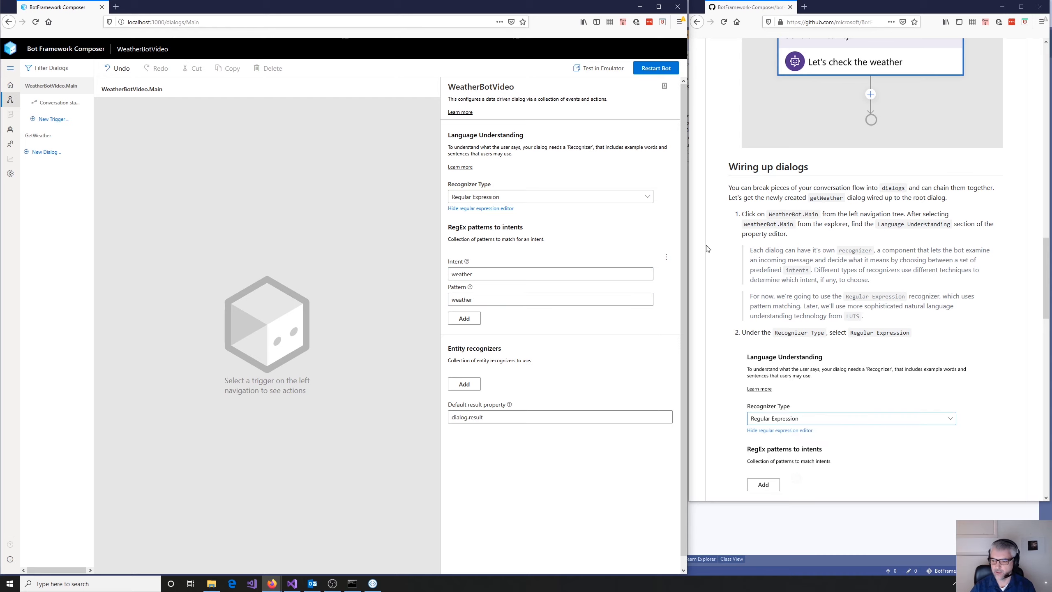
- Create an Intent trigger in the WeatherBotVideo.Main dialog that handles the "weather" intent
scroll(881, 287, down, 7)
scroll(882, 289, down, 5)
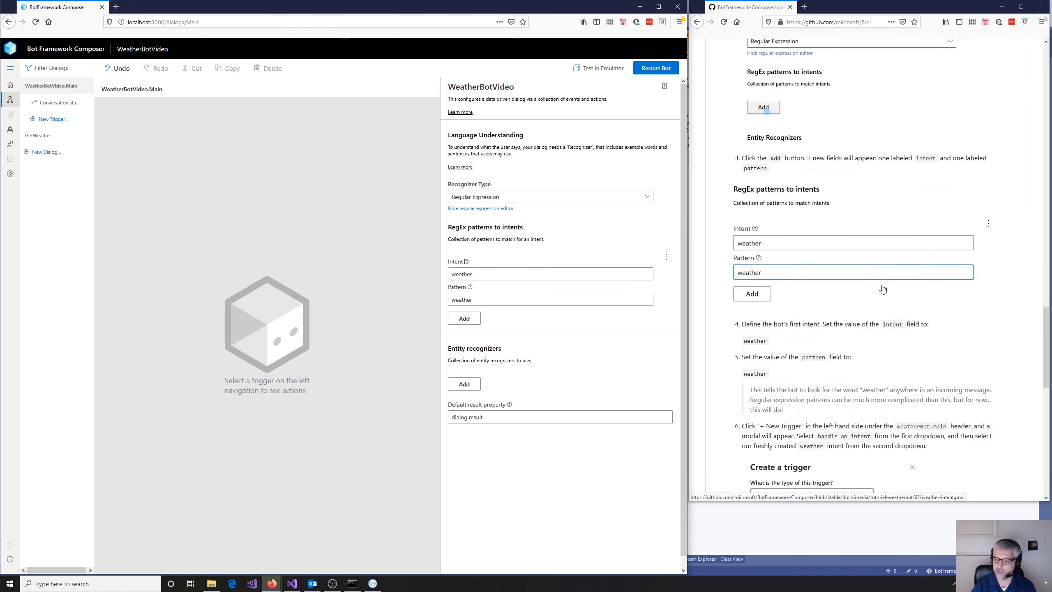
scroll(882, 289, down, 1)
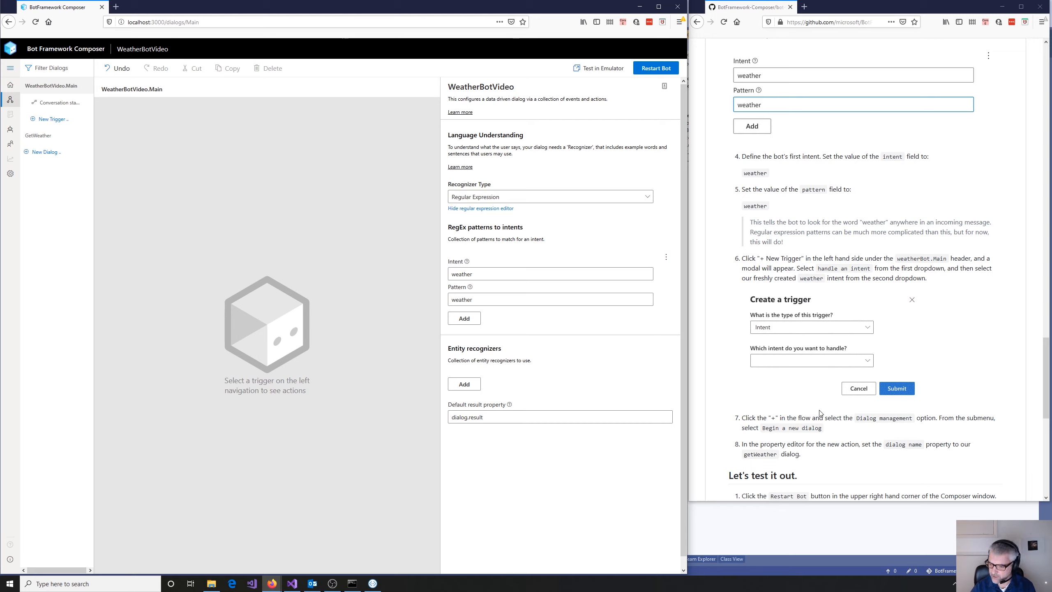
scroll(820, 412, down, 3)
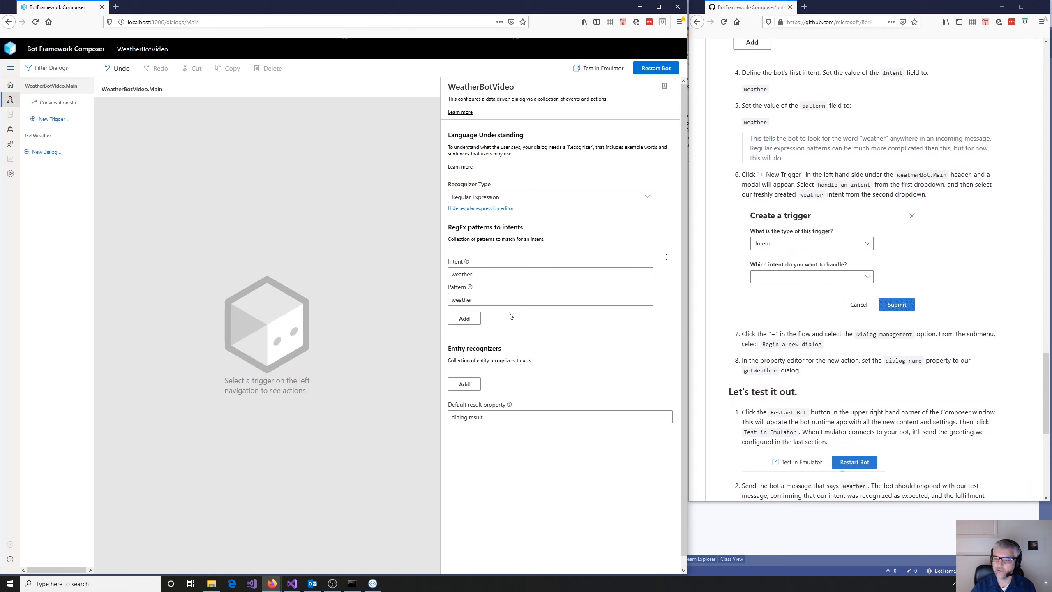
click(50, 119)
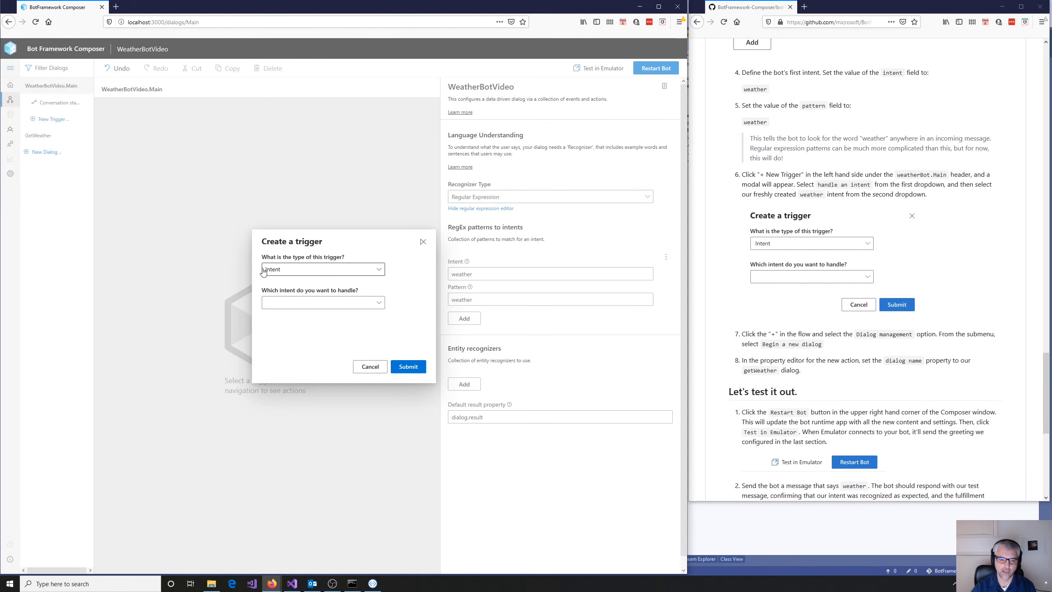
click(379, 308)
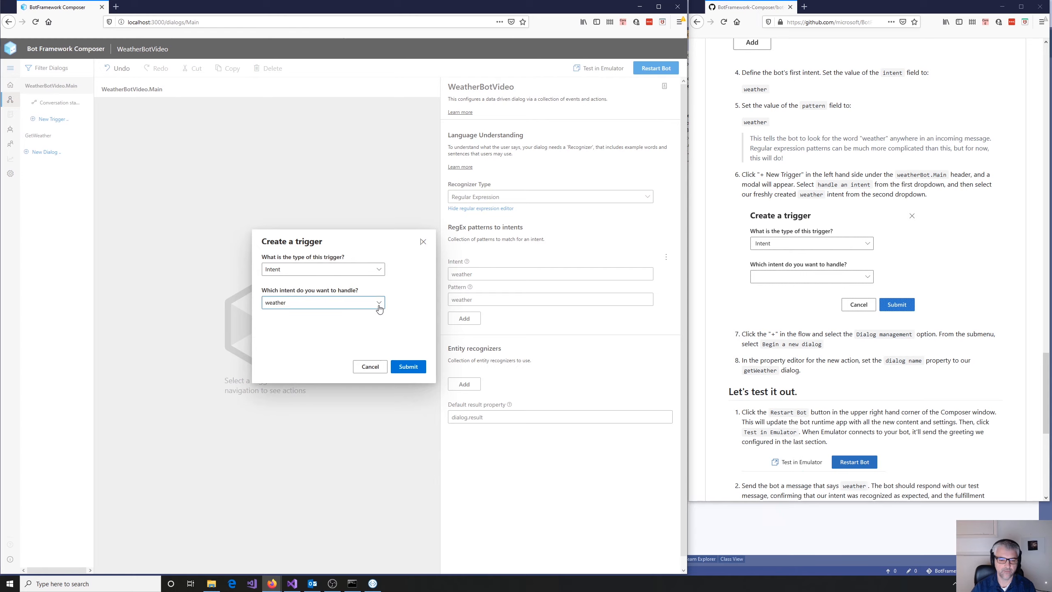
click(281, 318)
click(408, 366)
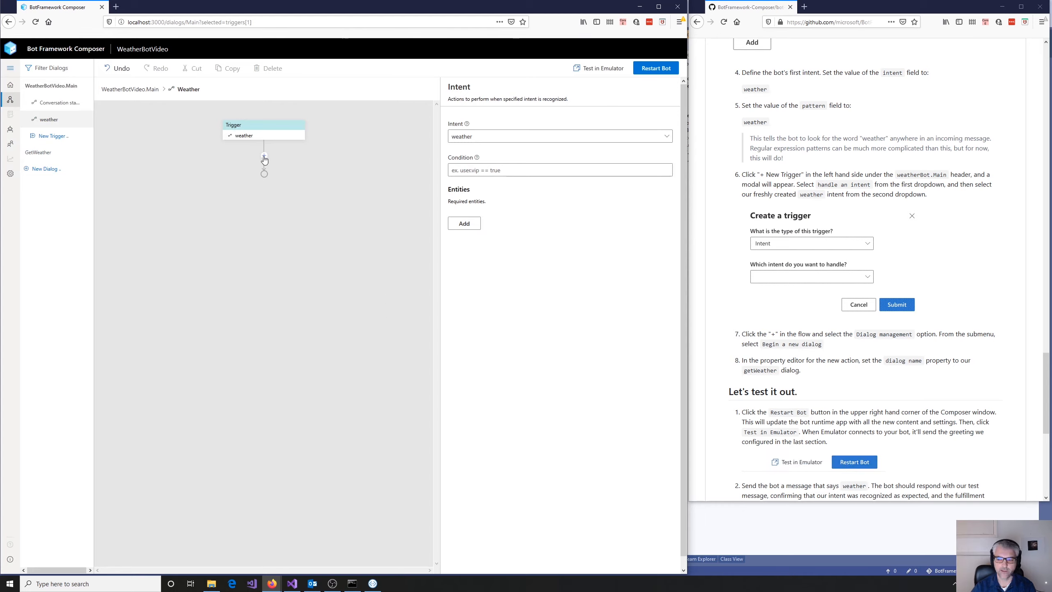
- Add a Begin a new dialog action to the weather trigger's flow and set its dialog name to GetWeather
scroll(877, 374, up, 1)
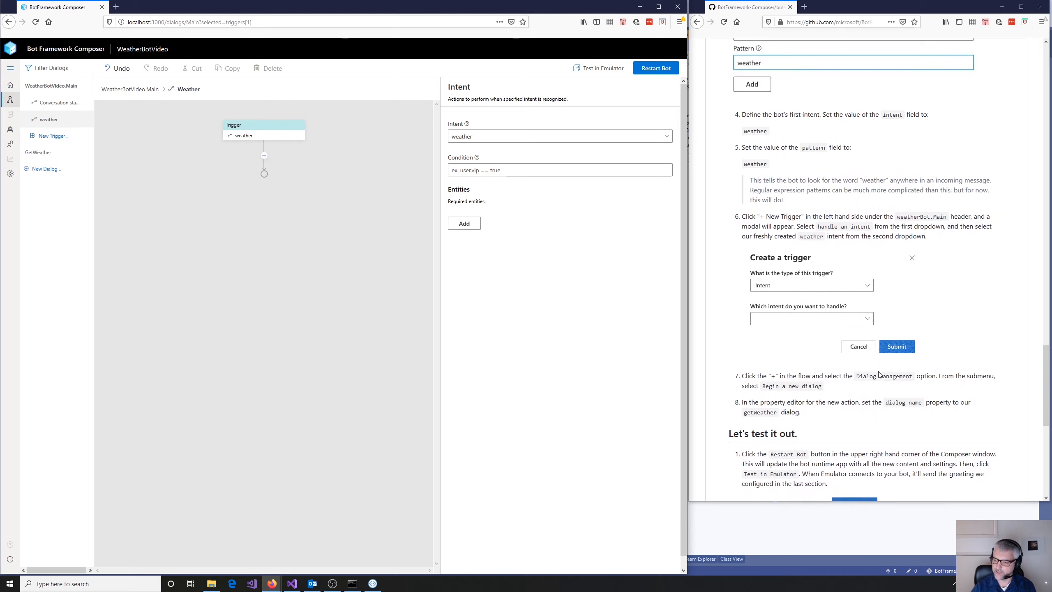
scroll(878, 375, down, 2)
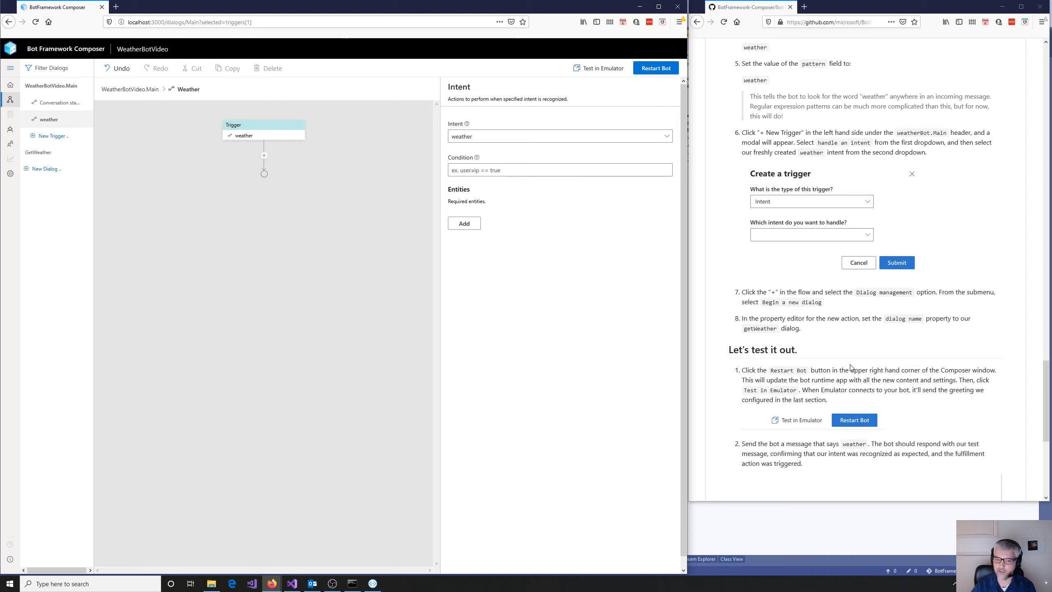
click(263, 157)
mouse_move(282, 228)
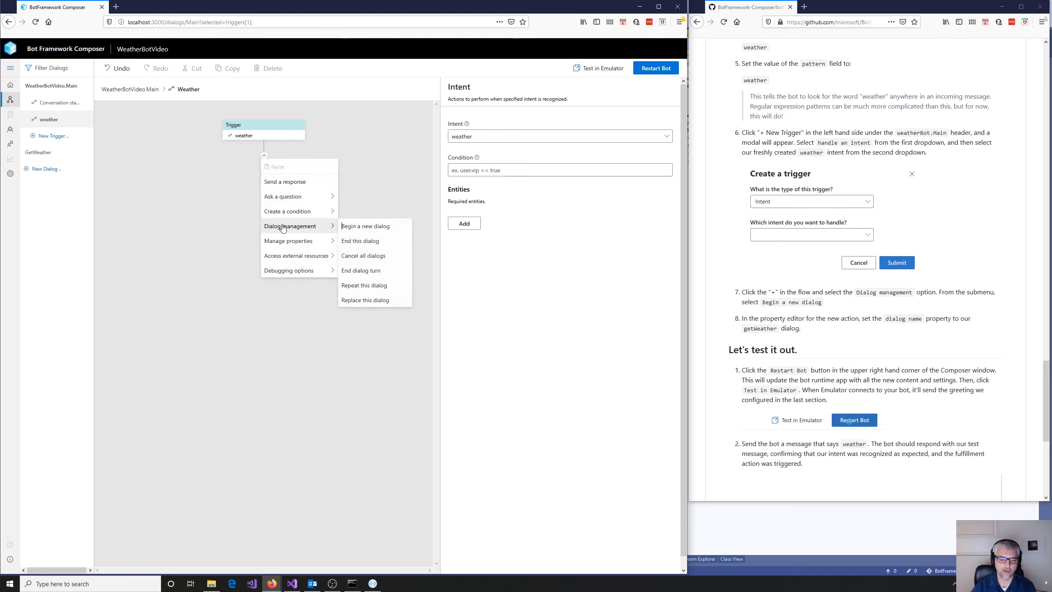
click(371, 227)
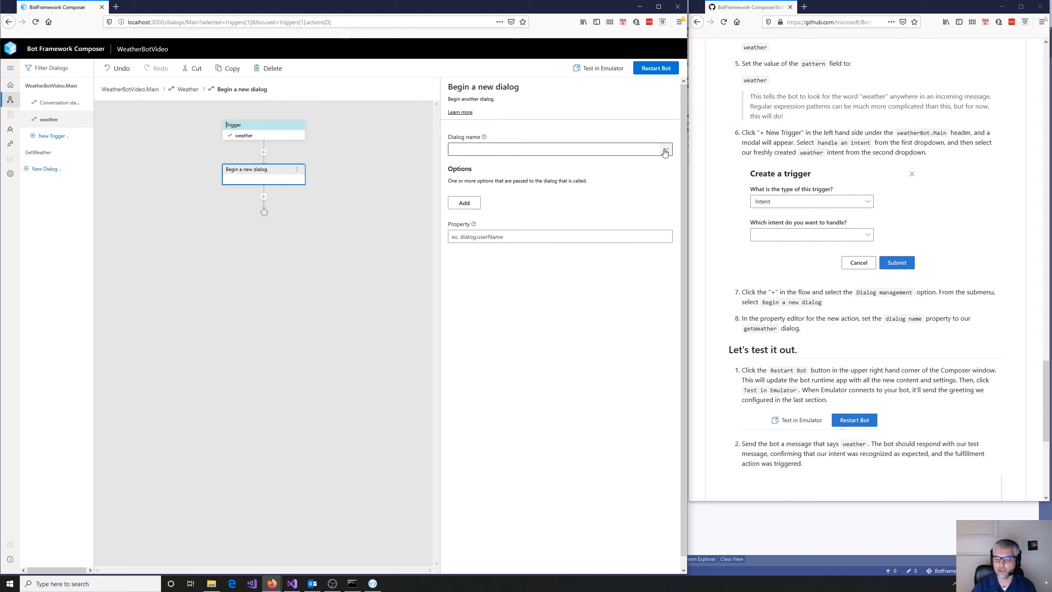
click(666, 148)
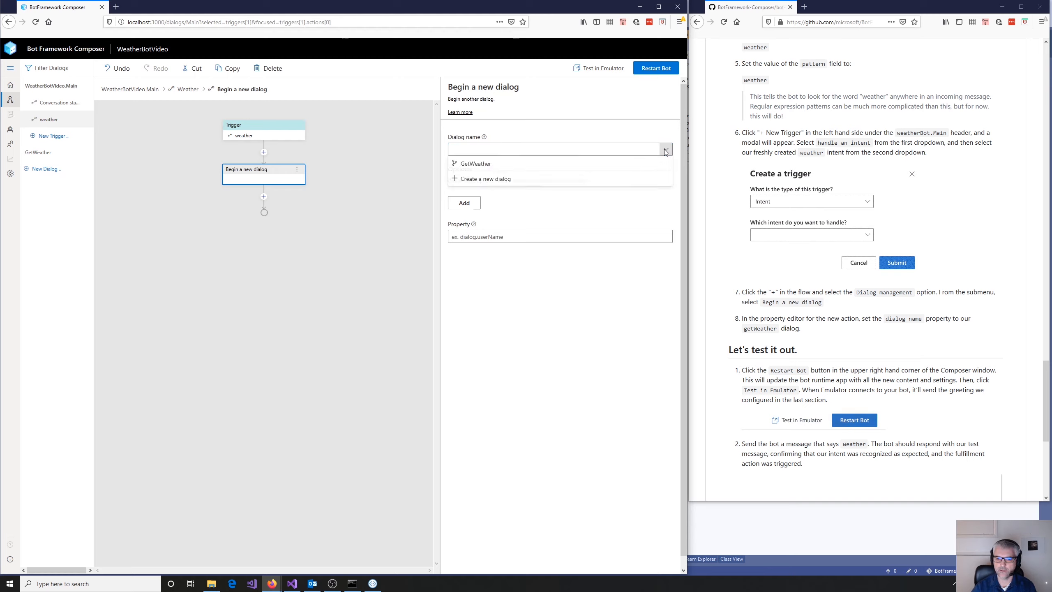
click(475, 164)
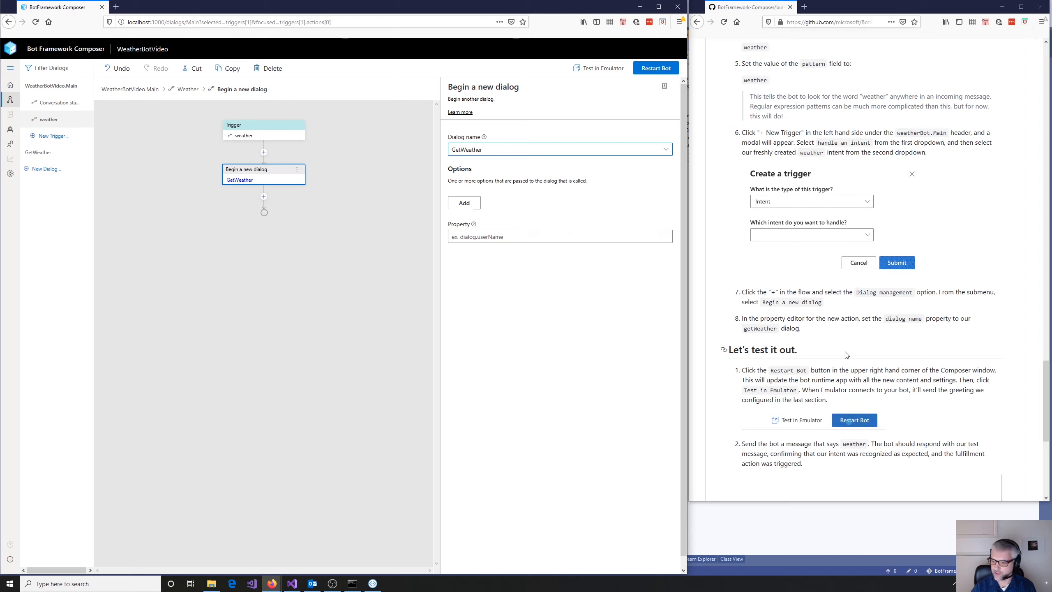
- Review the wiring from the WeatherBotVideo.Main recognizer through the weather trigger to the GetWeather dialog's BeginDialog flow
scroll(844, 352, down, 3)
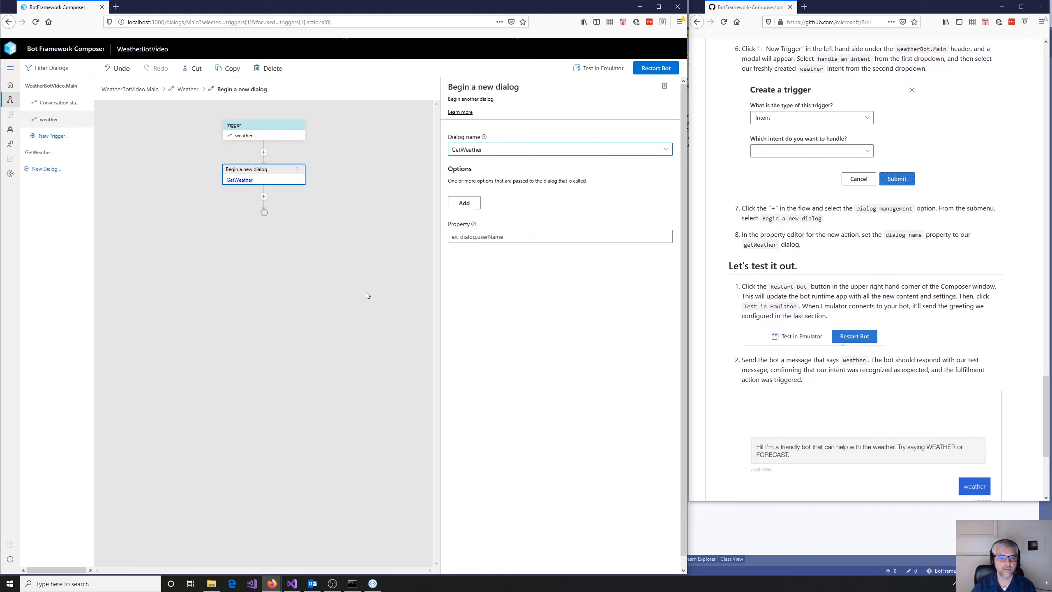
click(55, 85)
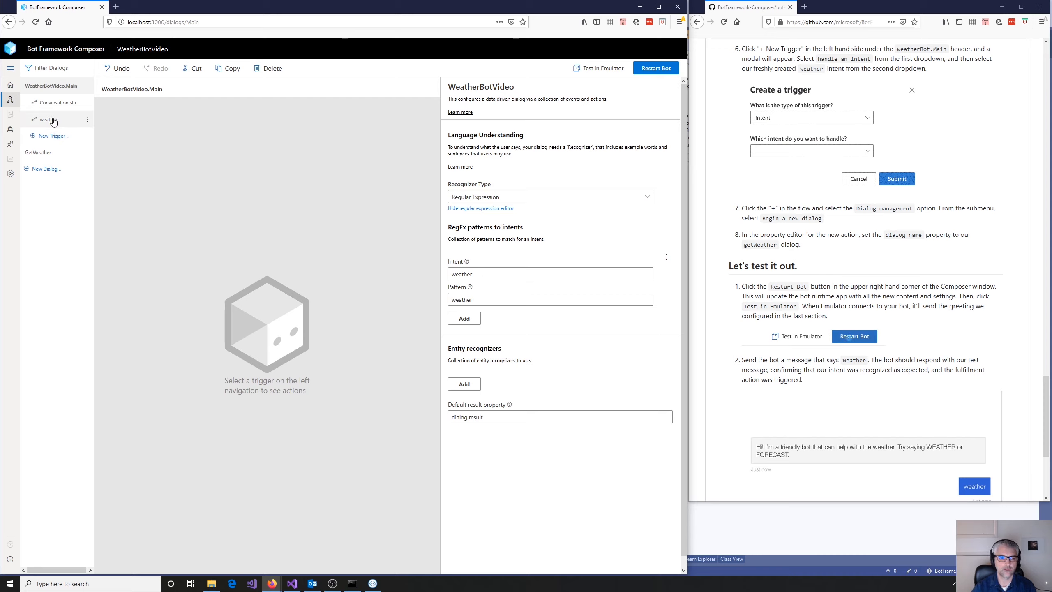
click(53, 121)
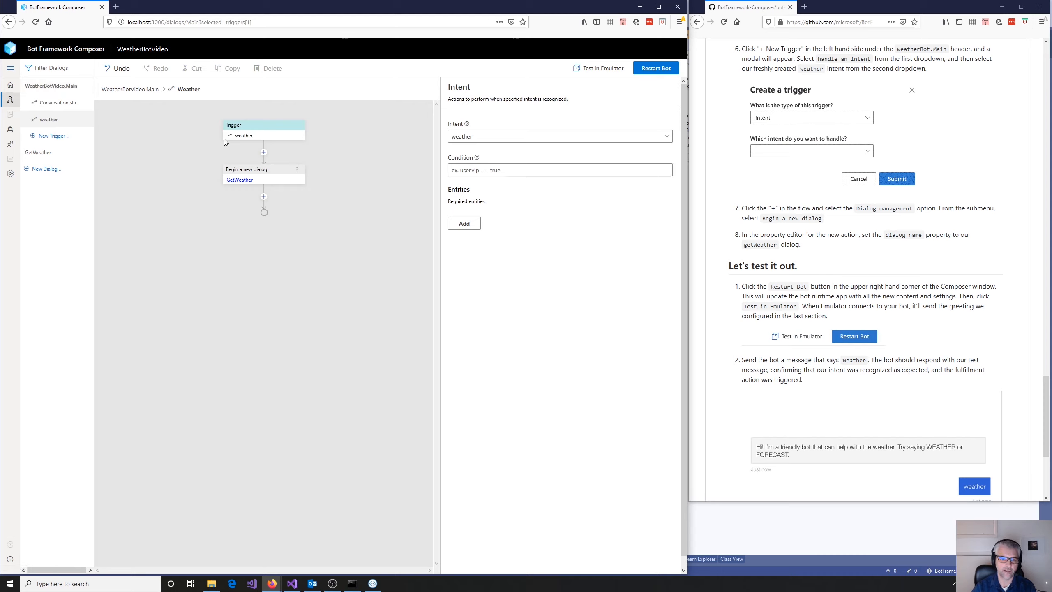
click(240, 181)
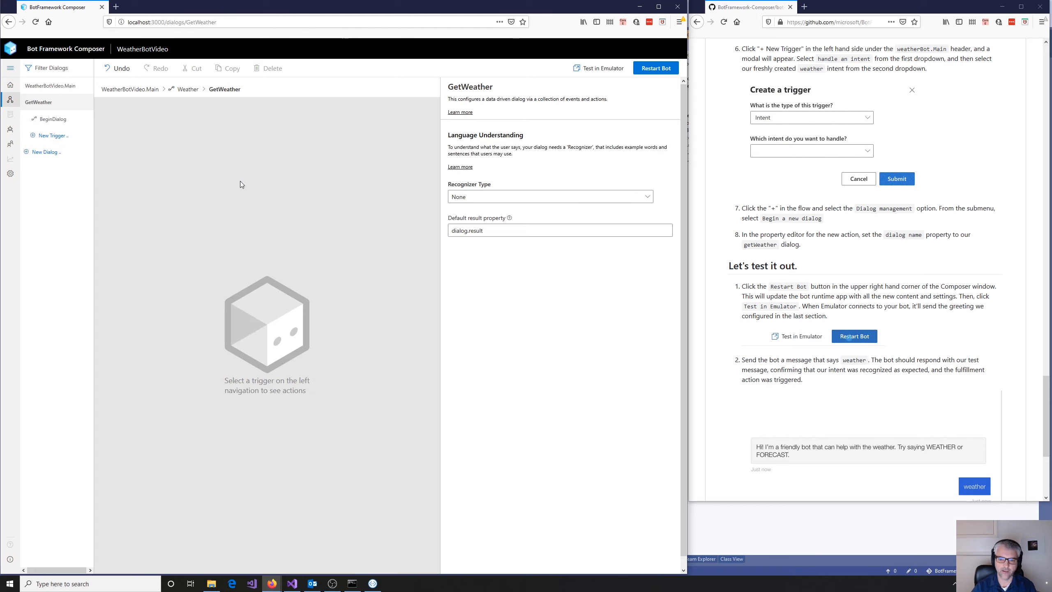
click(60, 122)
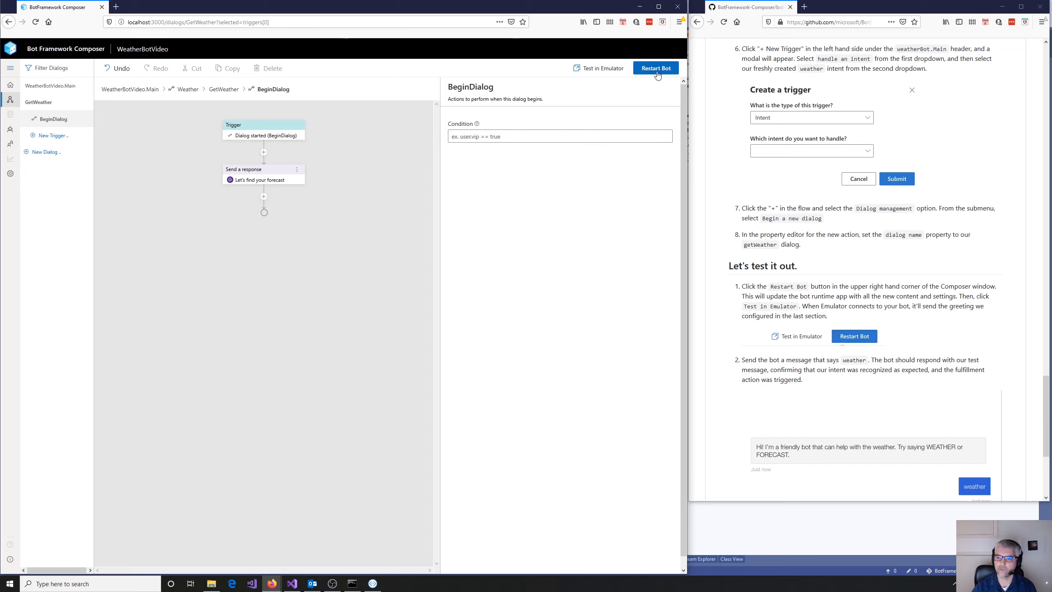
- Switch to the Bot Framework Emulator, restart the conversation and send the bot the message "weather"
click(374, 583)
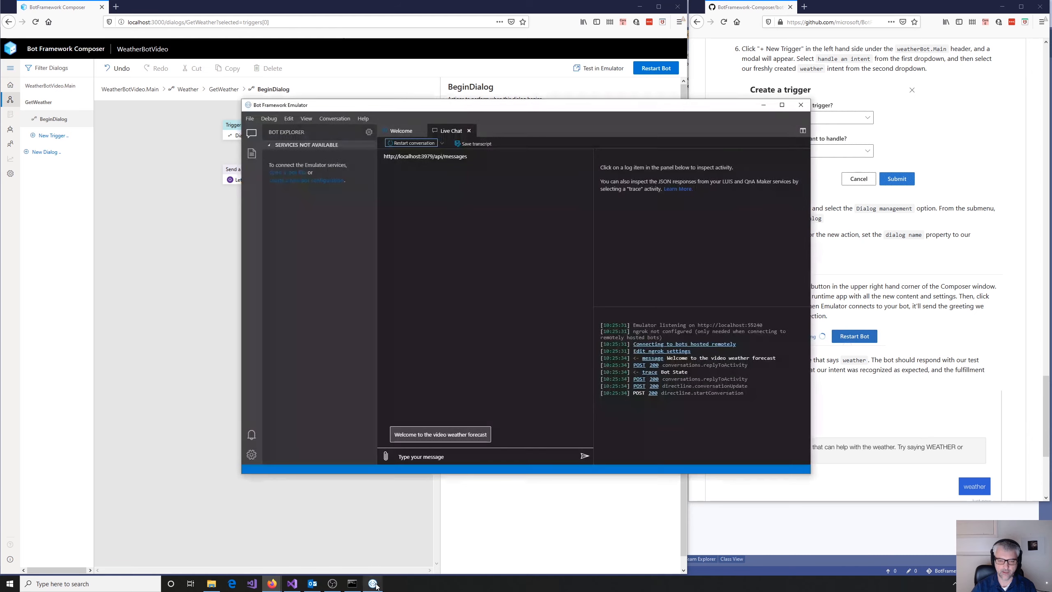
click(411, 143)
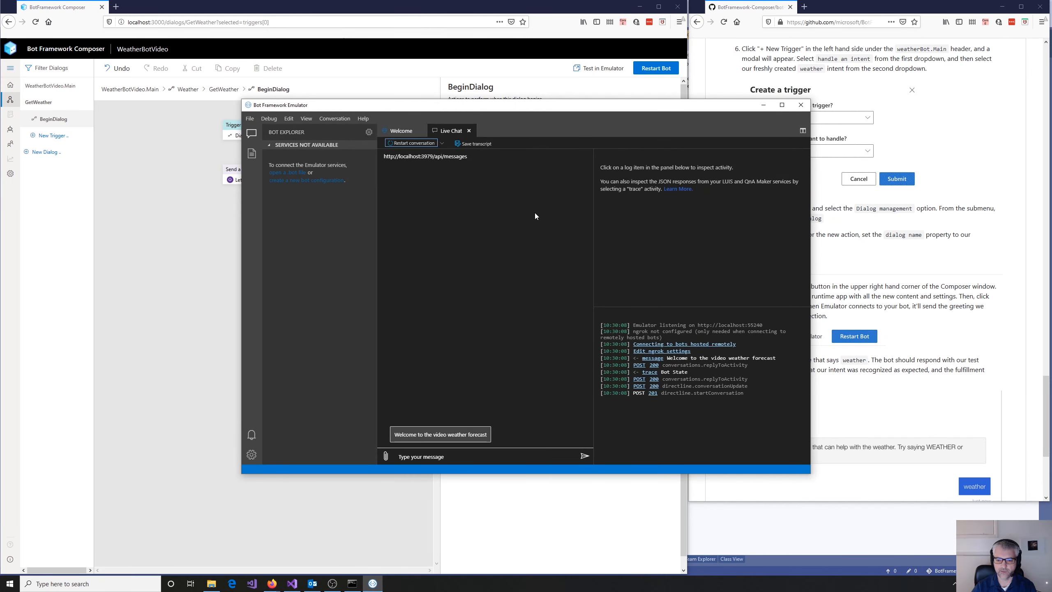
click(458, 457)
text(weather)
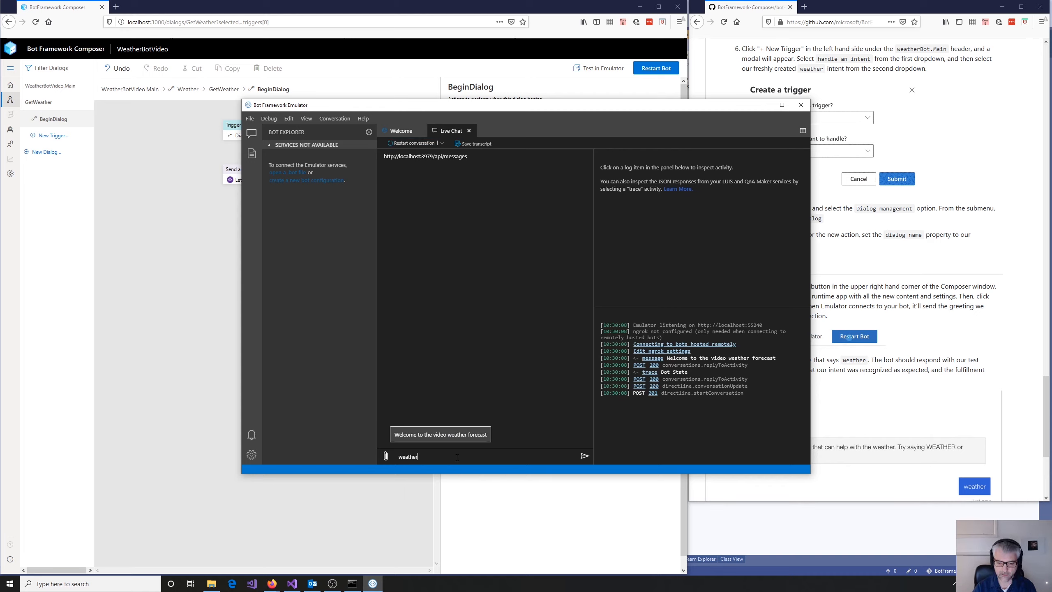
key(Return)
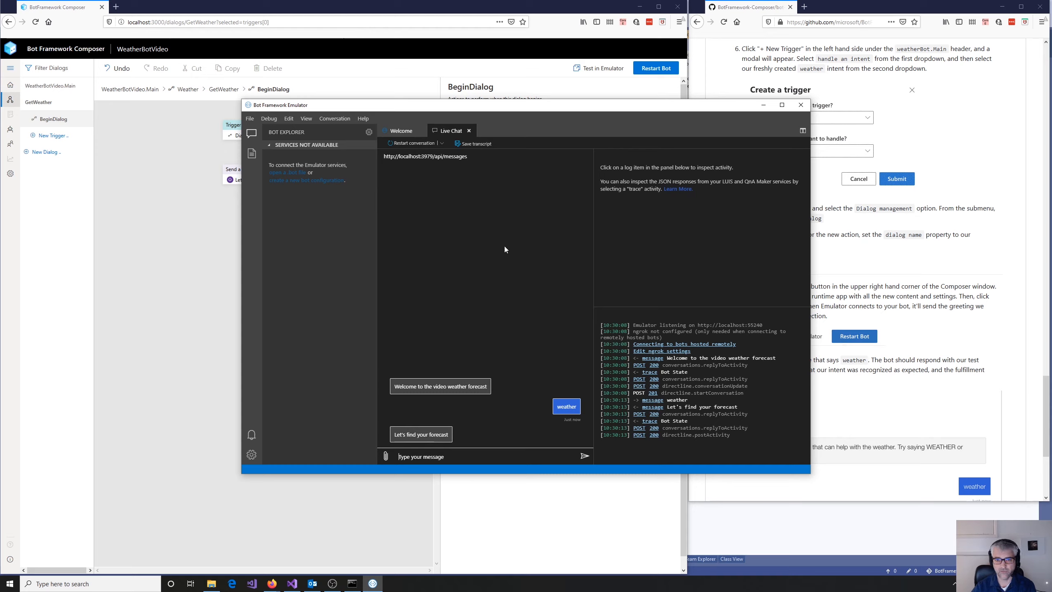
- Return to the GitHub tutorial, open its "Get weather" next-steps page and read the instructions for adding a text input
click(388, 15)
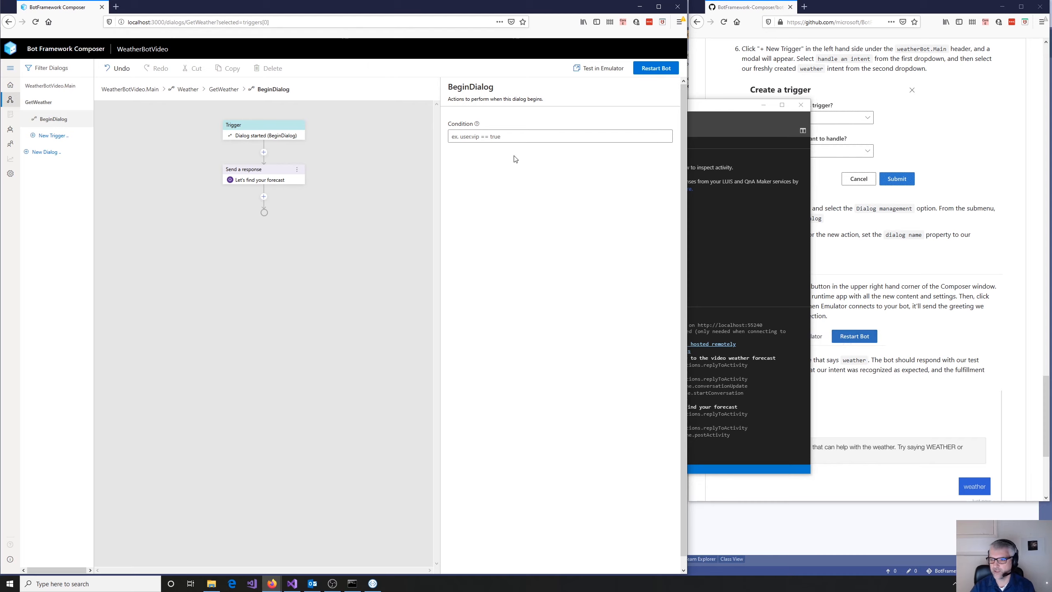
click(967, 12)
scroll(890, 195, down, 5)
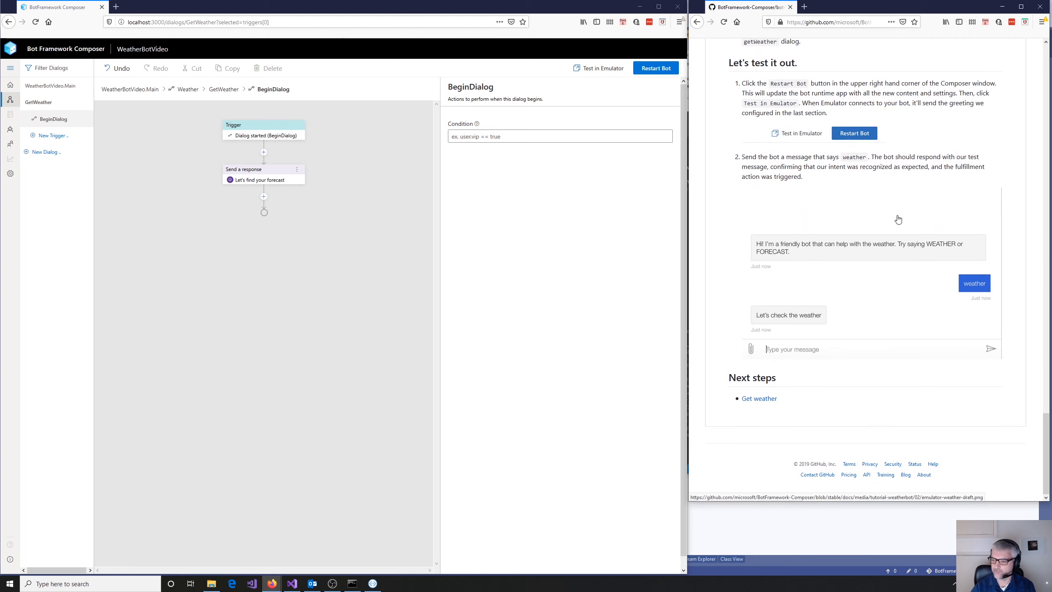
click(761, 398)
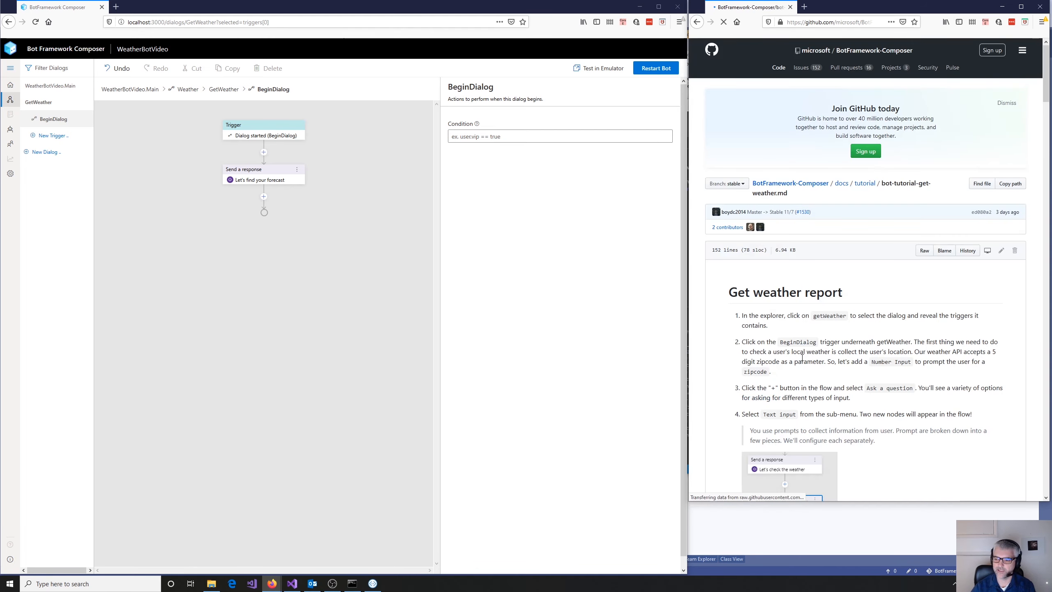
scroll(818, 349, down, 3)
scroll(822, 347, down, 1)
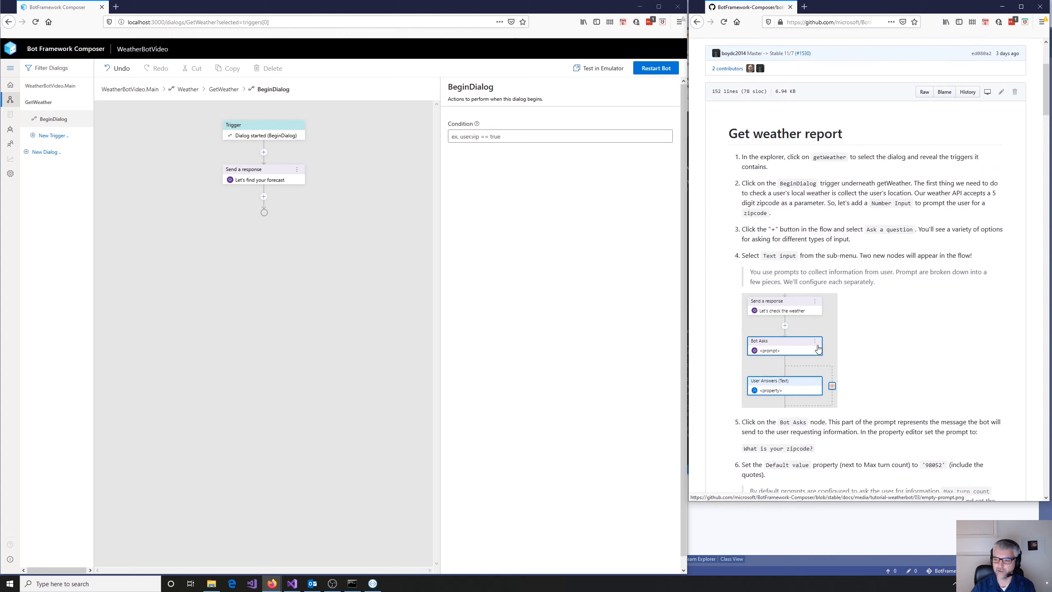
scroll(874, 322, down, 1)
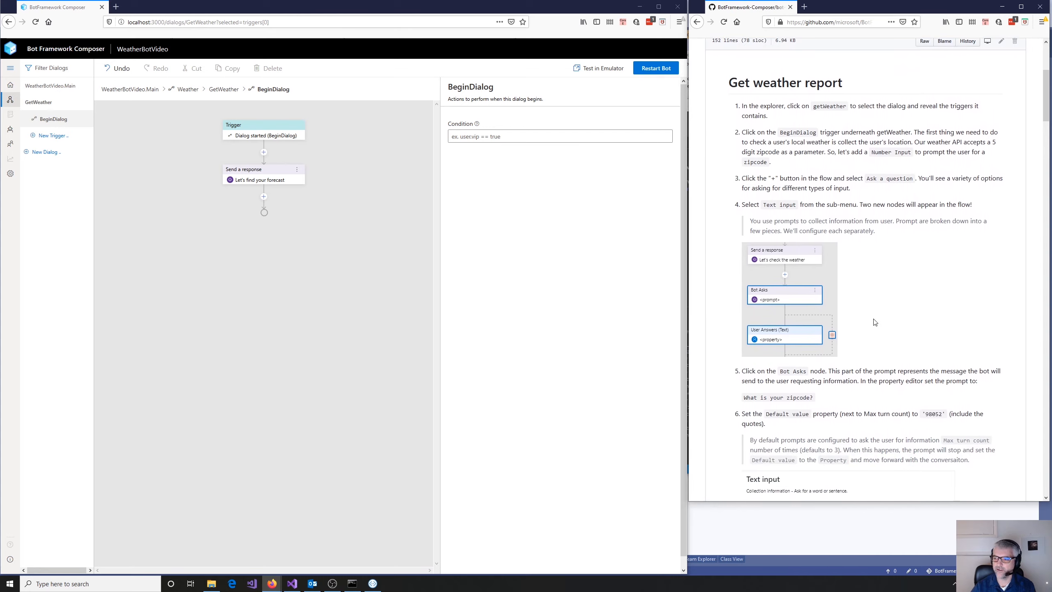
scroll(874, 322, down, 5)
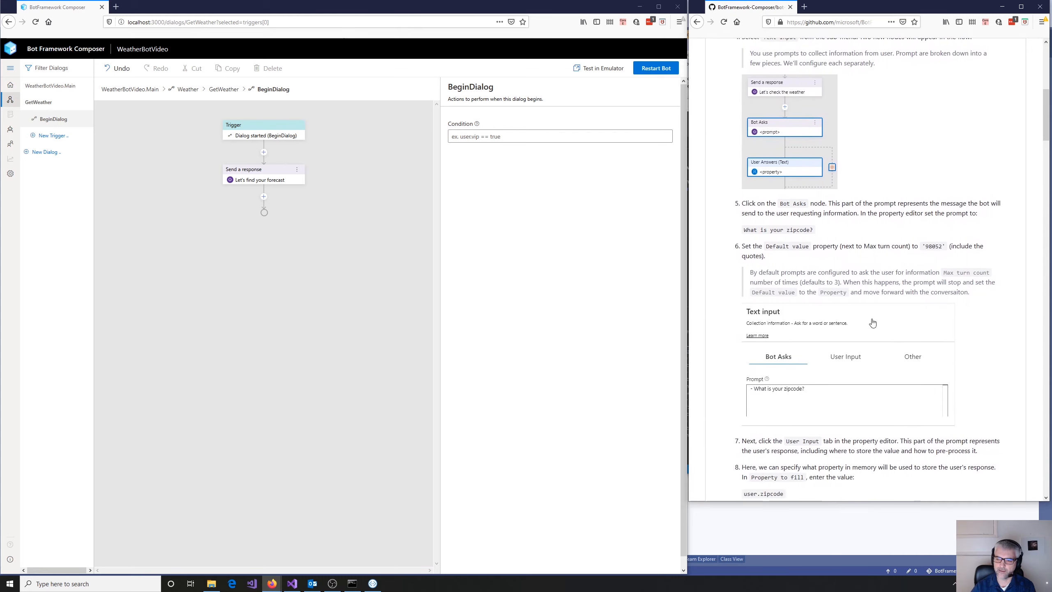
- Add a Text input question after the forecast response in GetWeather's BeginDialog flow, with the prompt "Please enter your Zip Code"
click(263, 197)
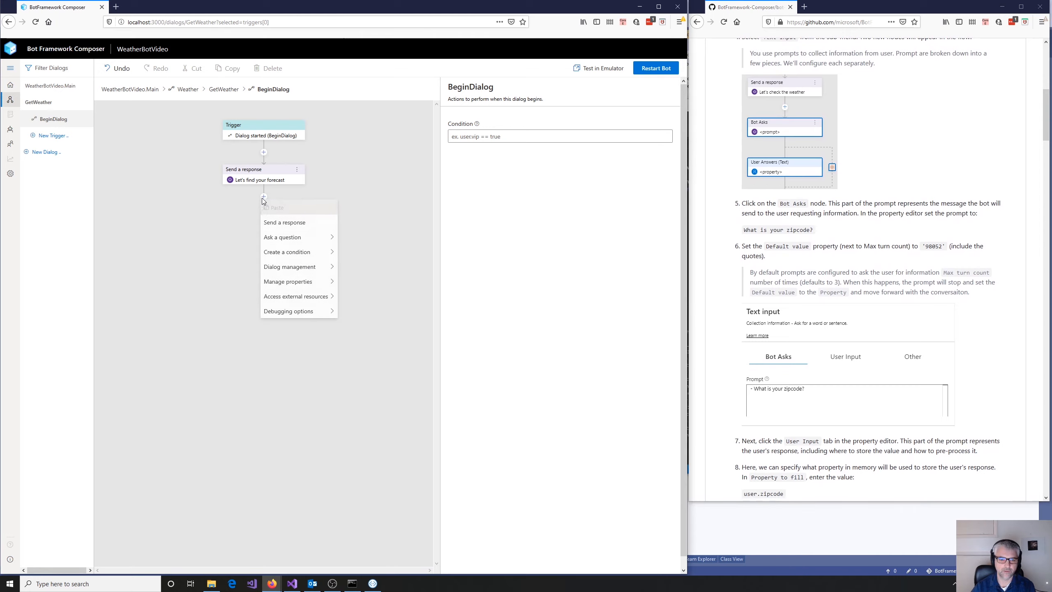
mouse_move(269, 237)
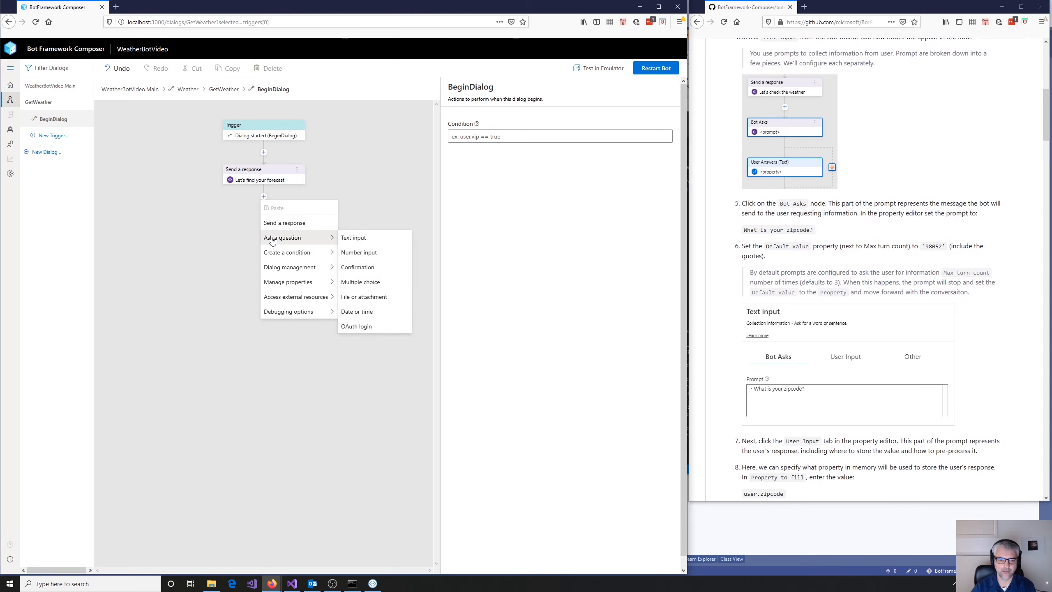
click(347, 239)
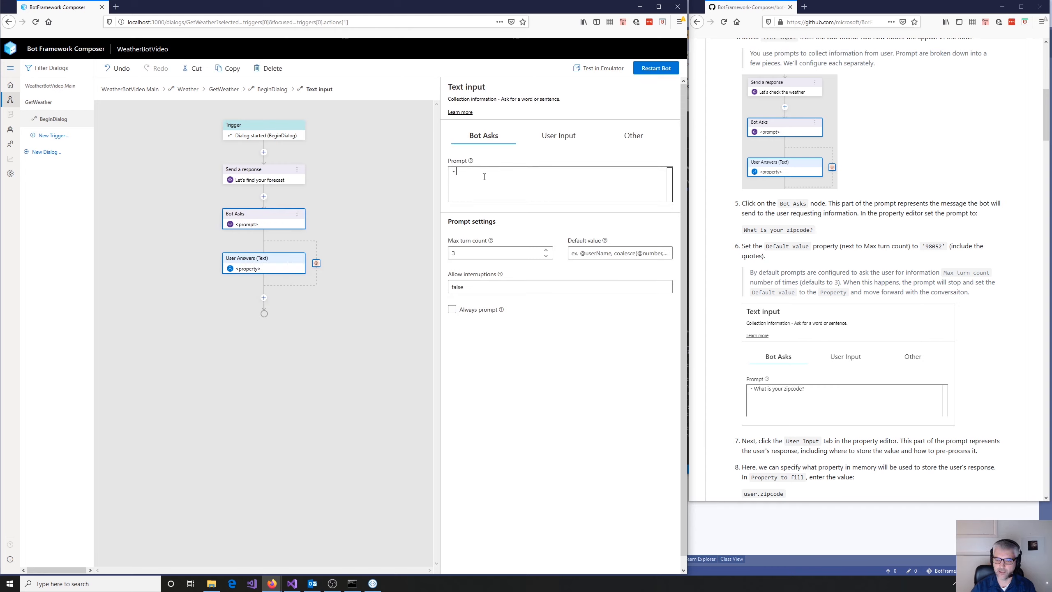
text(Please e)
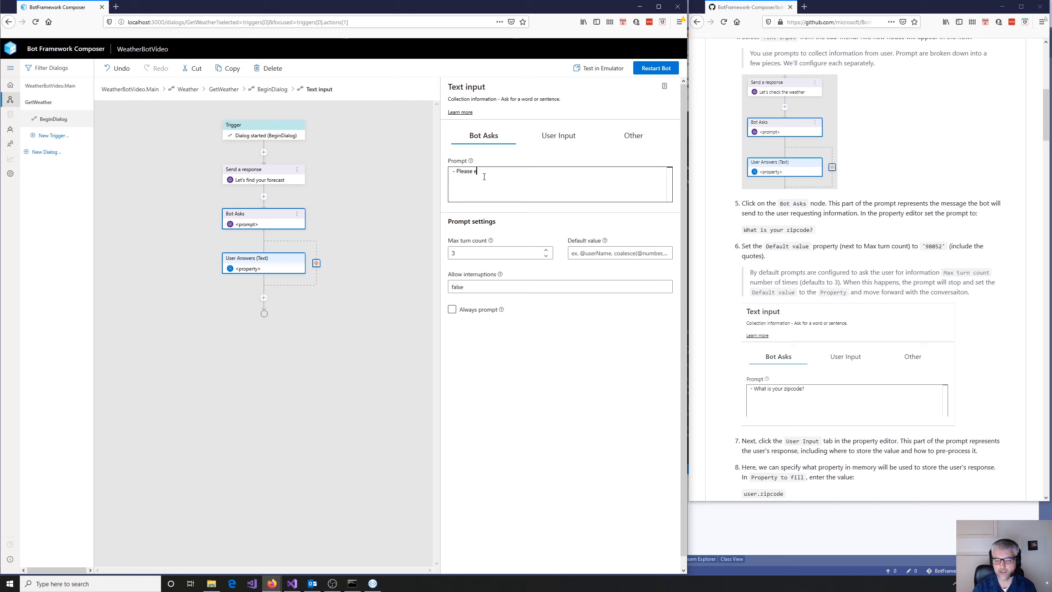
text(nter your Z)
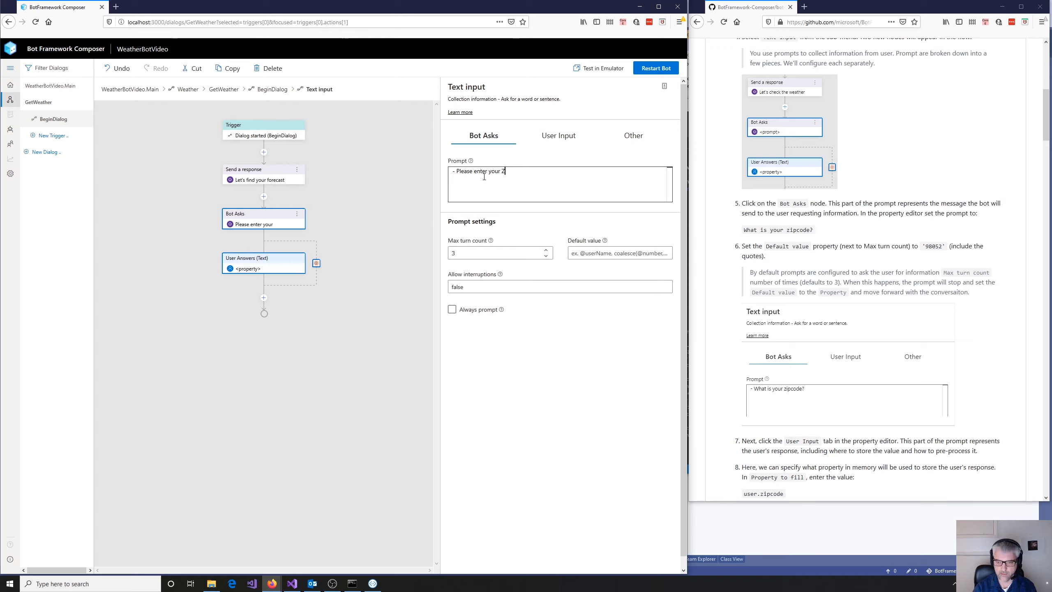
text(ip Code)
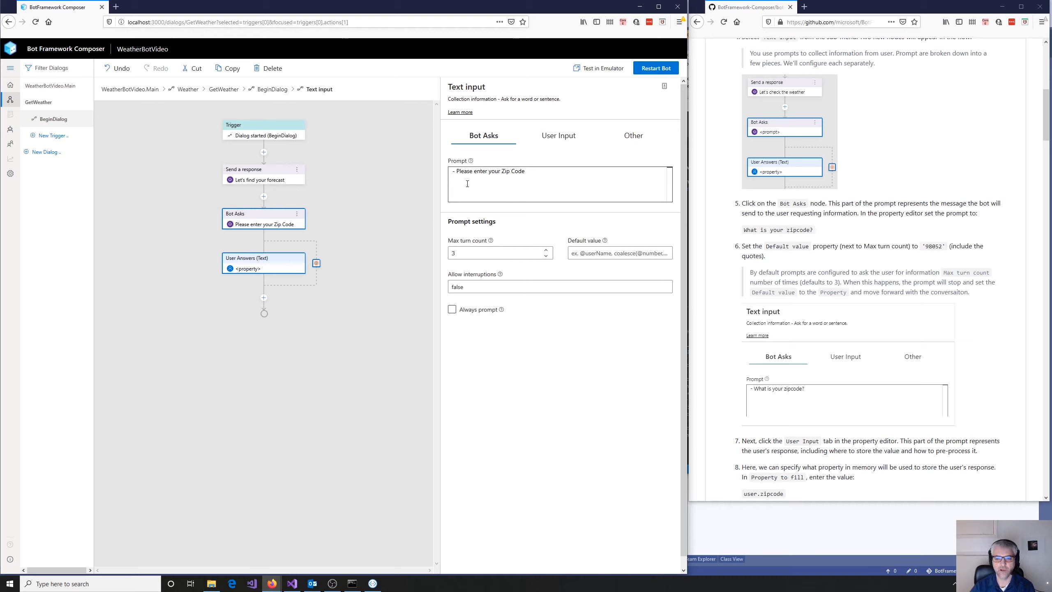
- Set the text input's Property to fill to user.zipcode and its Output Format to trim
click(559, 137)
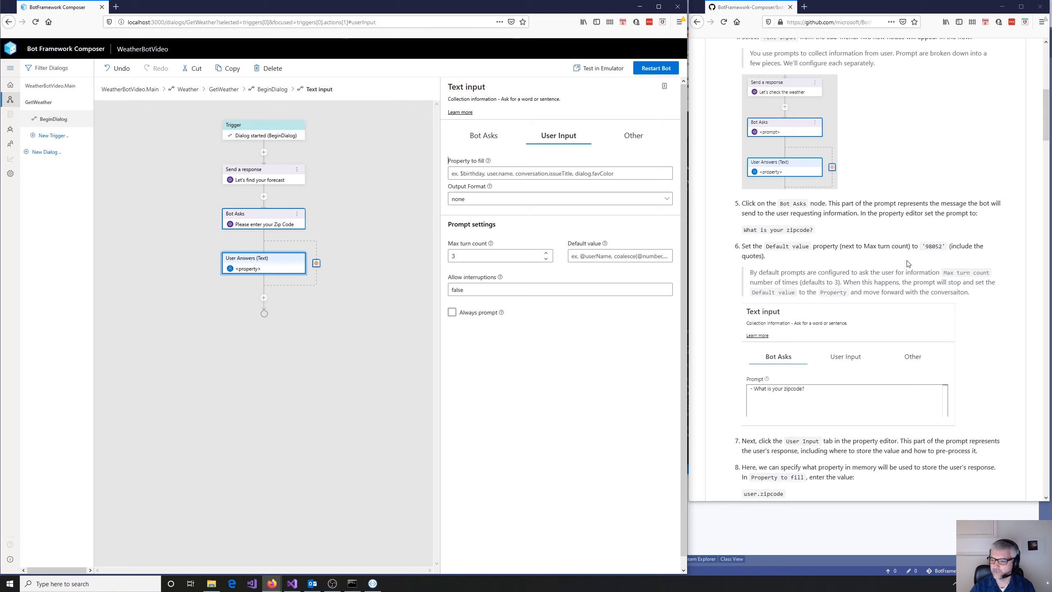
scroll(908, 263, down, 3)
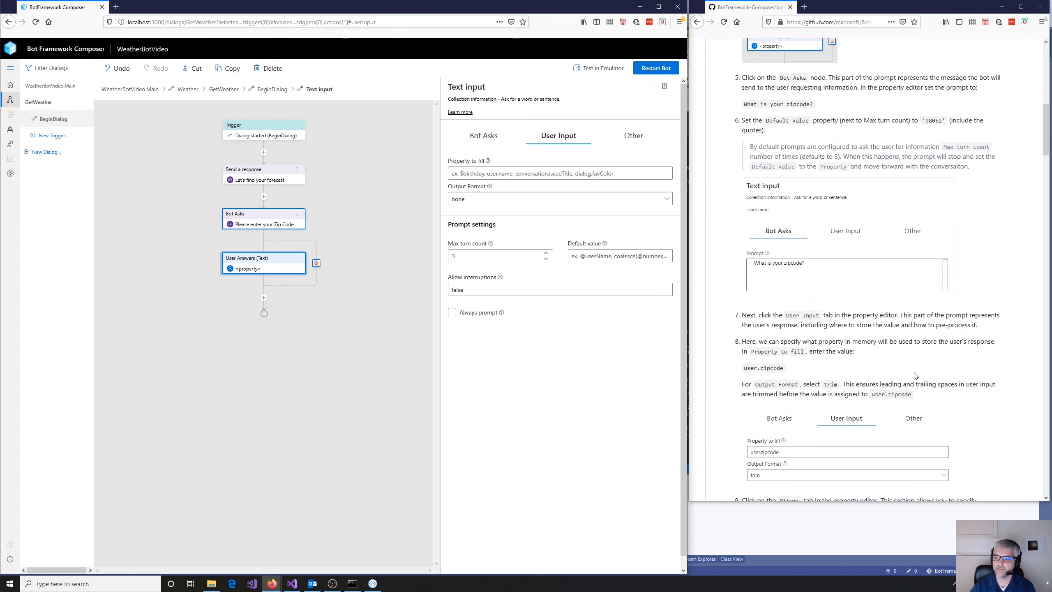
click(487, 176)
text(user.)
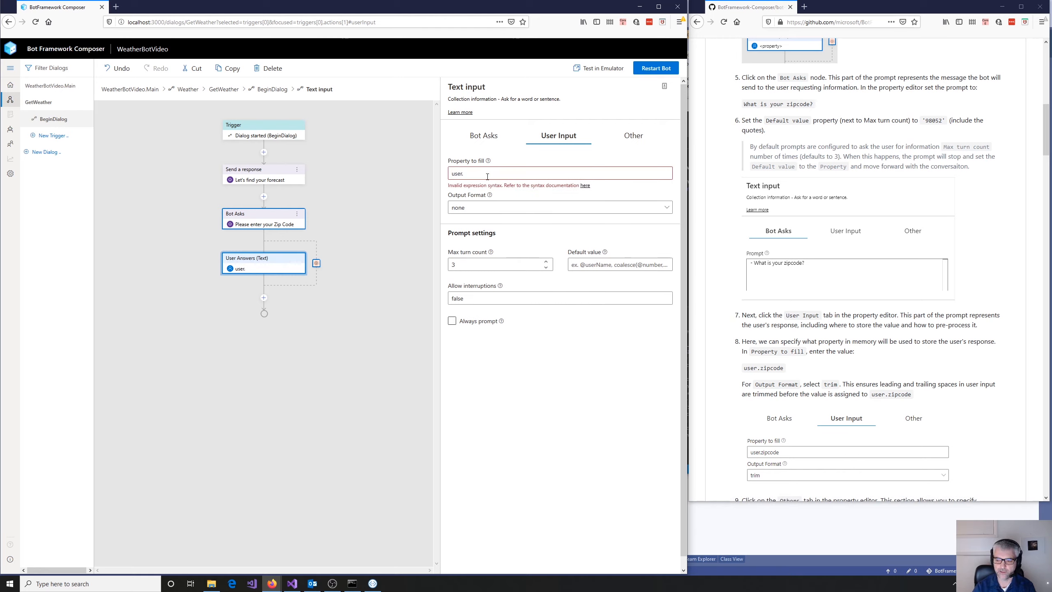
text(zip)
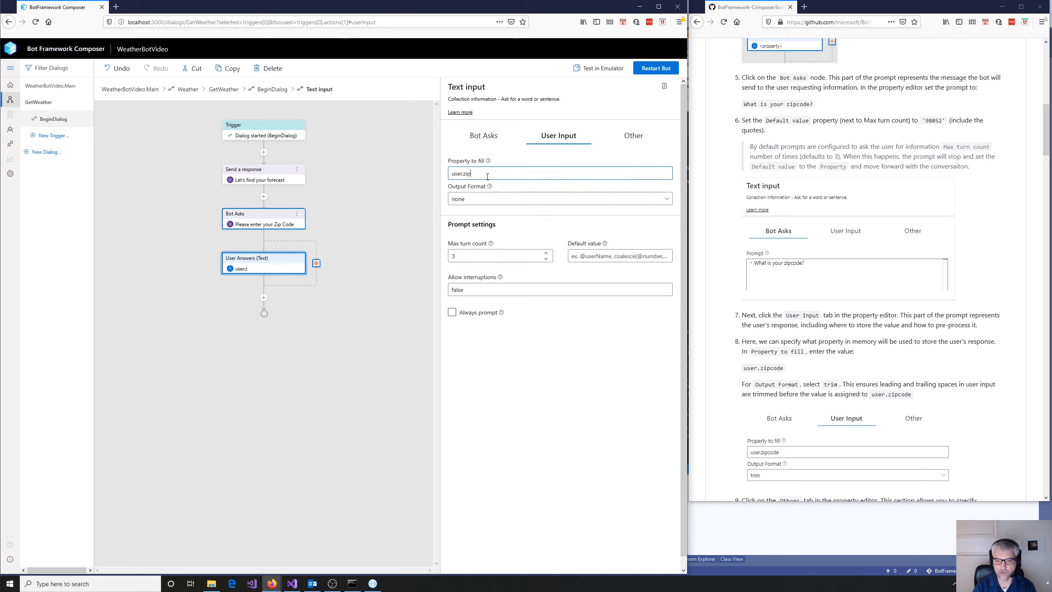
text(code)
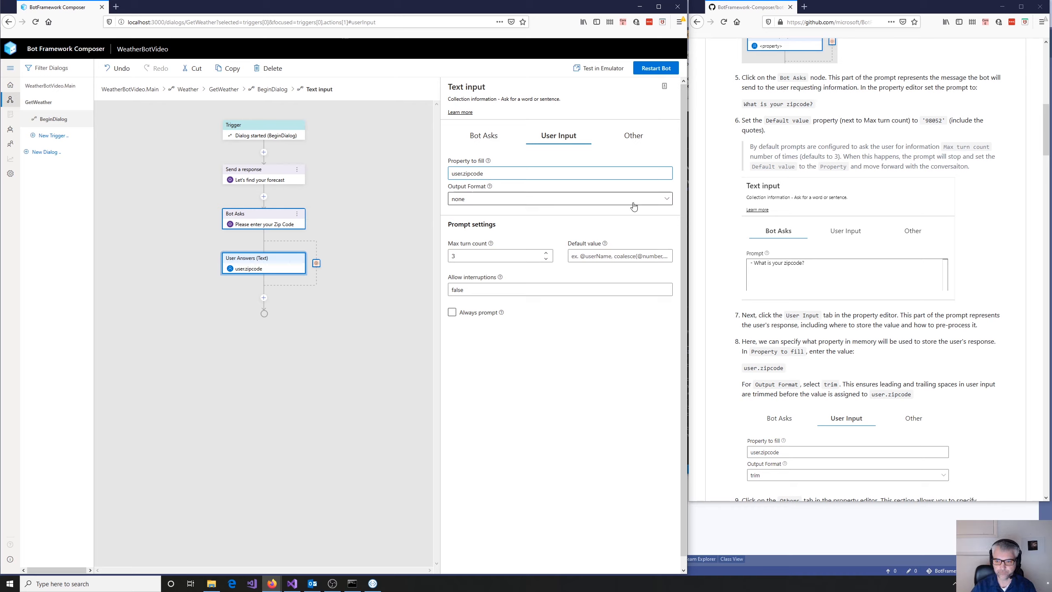
click(665, 202)
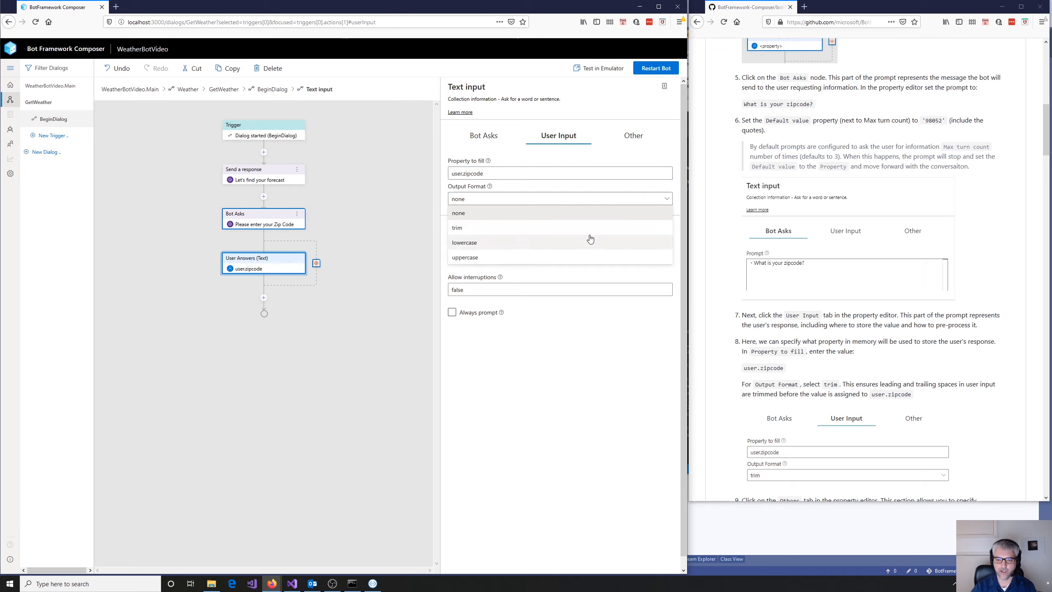
click(467, 231)
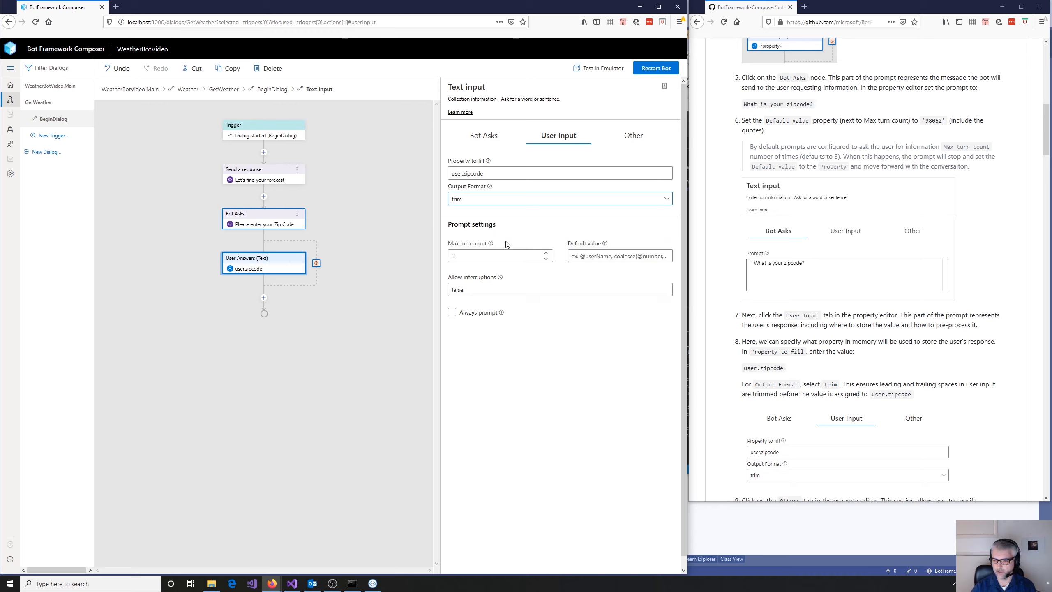
- Set the Unrecognized Prompt to "- Sorry, I do not understand '{this.value}'. Please specify a zipcode in the form 12345"
click(631, 145)
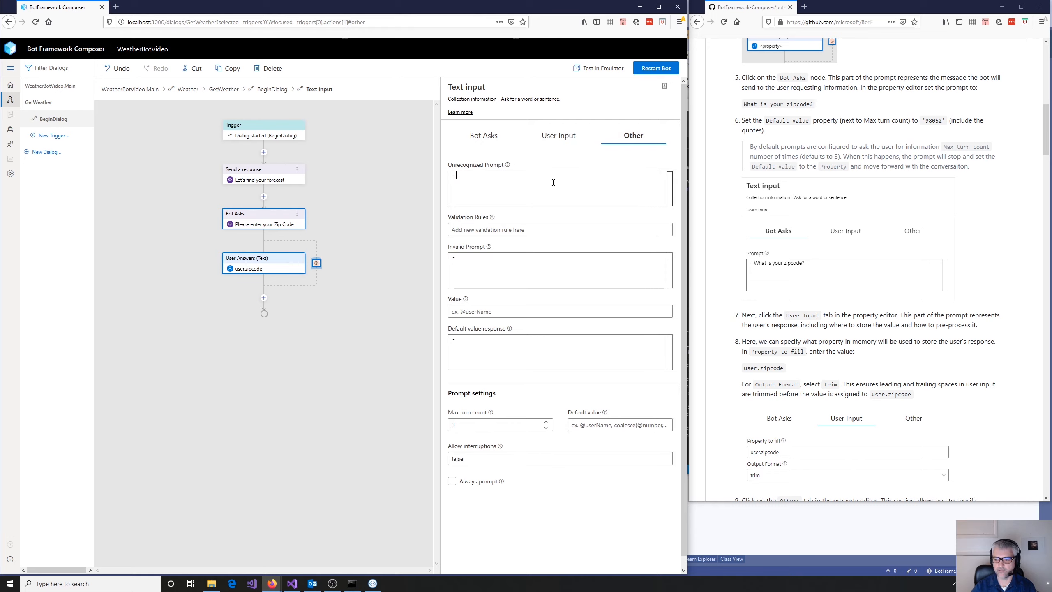
scroll(857, 304, down, 7)
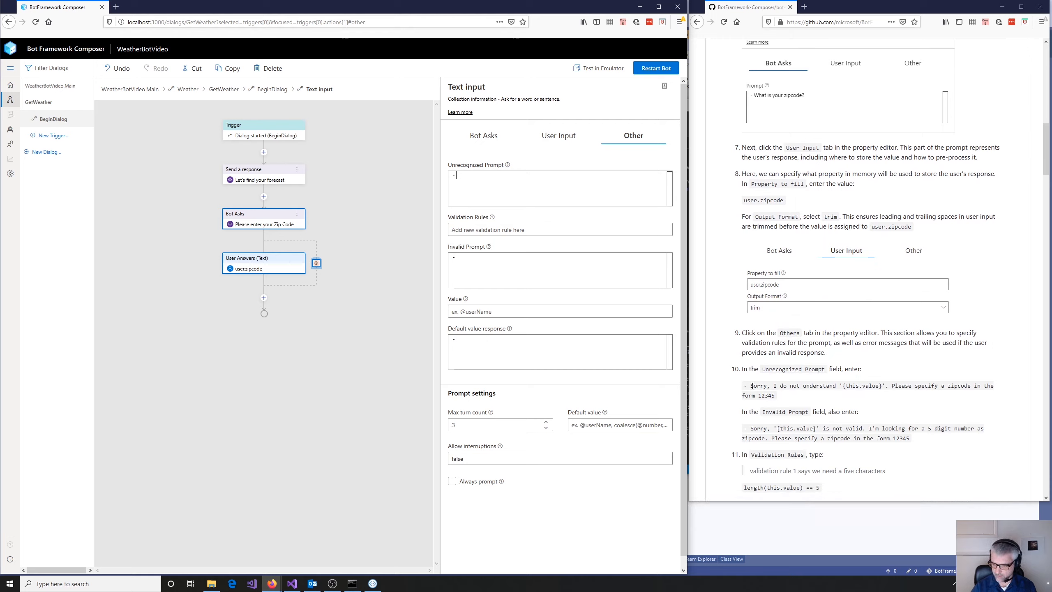
drag(751, 385, 787, 397)
key(ctrl+c)
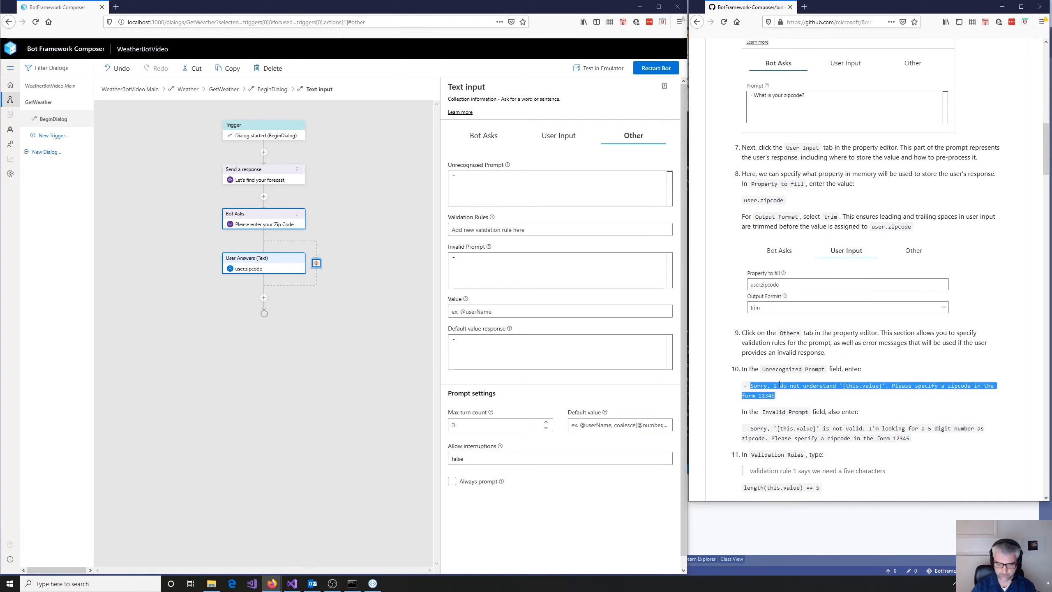
click(508, 178)
key(ctrl+v)
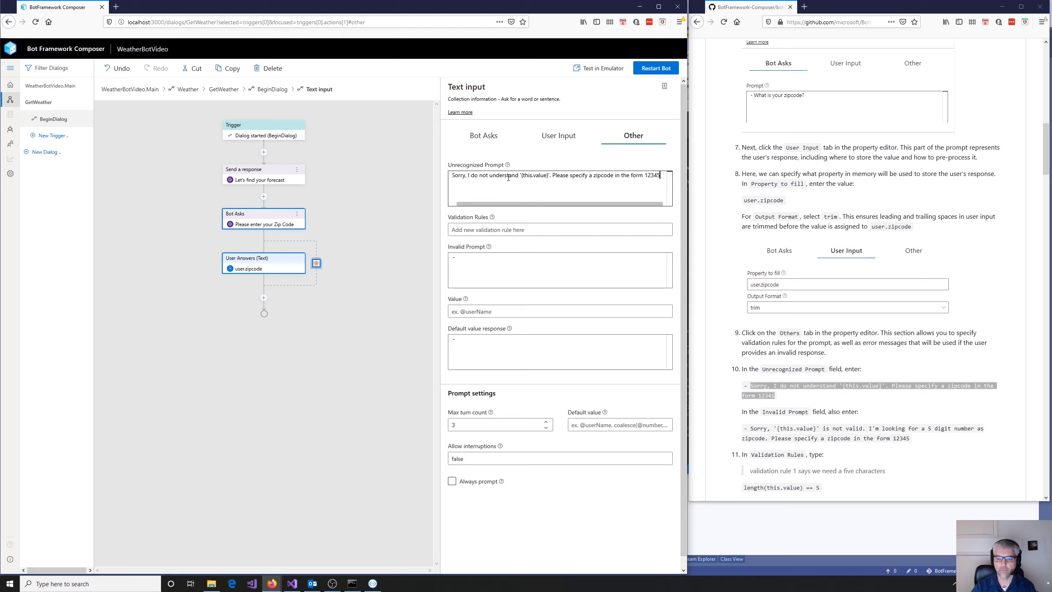
key(Home)
text(-)
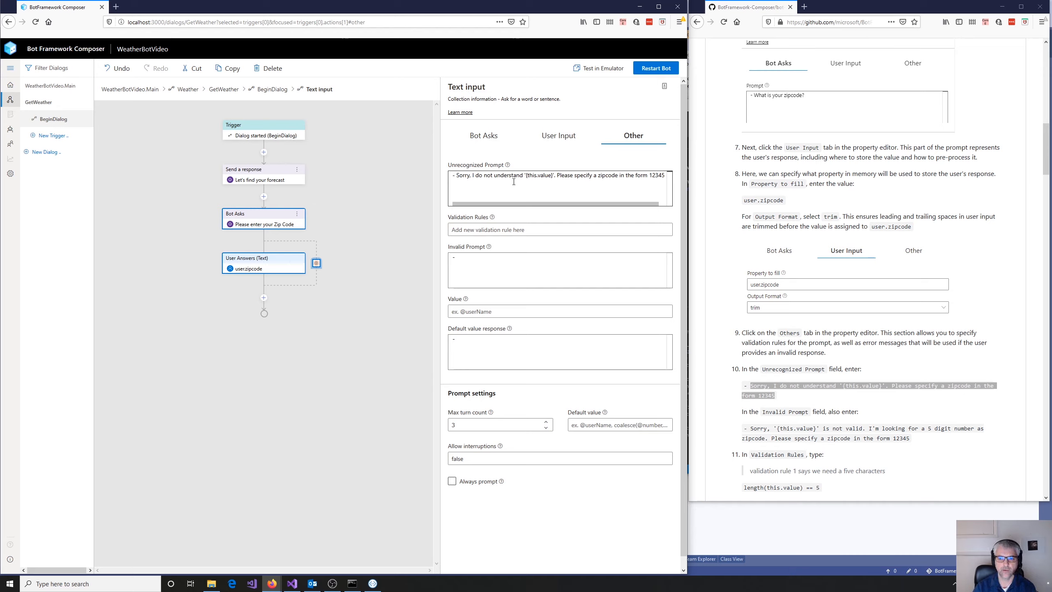
- Examine the {this.value} placeholder and the rest of the message in the Unrecognized Prompt
key(shift+Right)
key(shift+Right)
key(shift+Right)
key(shift+Right)
key(shift+Right)
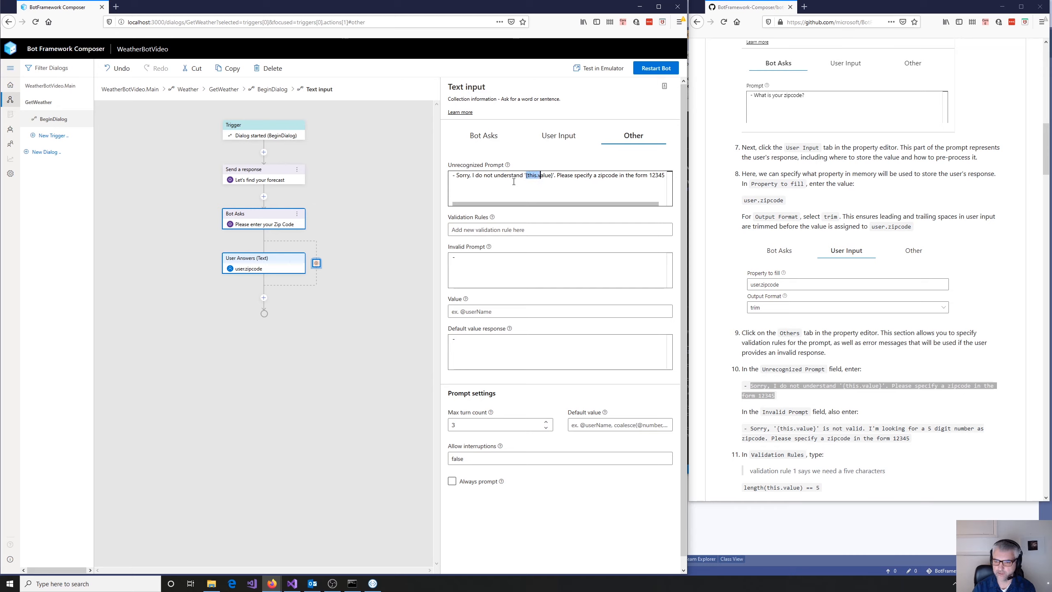
key(shift+Right)
key(shift+Right)
key(shift+Right)
key(shift+Right)
key(shift+Right)
key(Left)
text(@)
key(BackSpace)
key(Left)
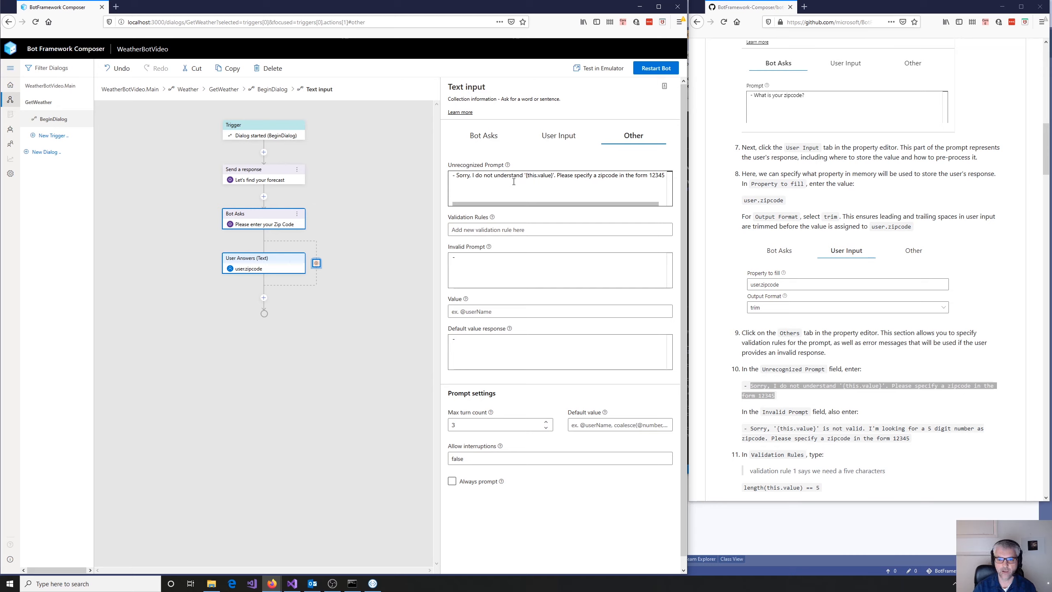
key(Right)
key(Right)
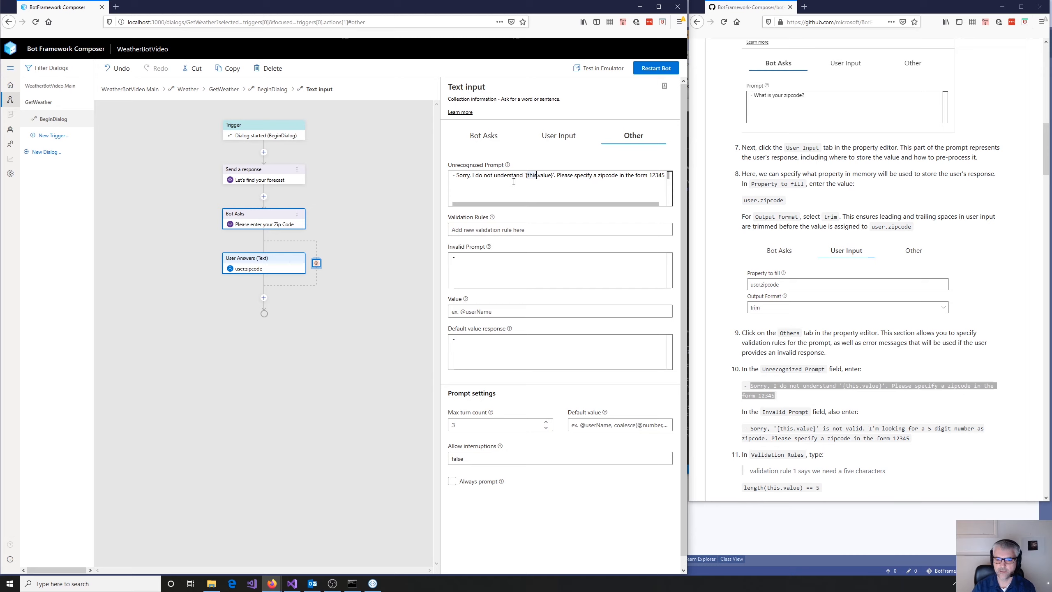
key(Right)
key(Right)
key(Right)
key(Right)
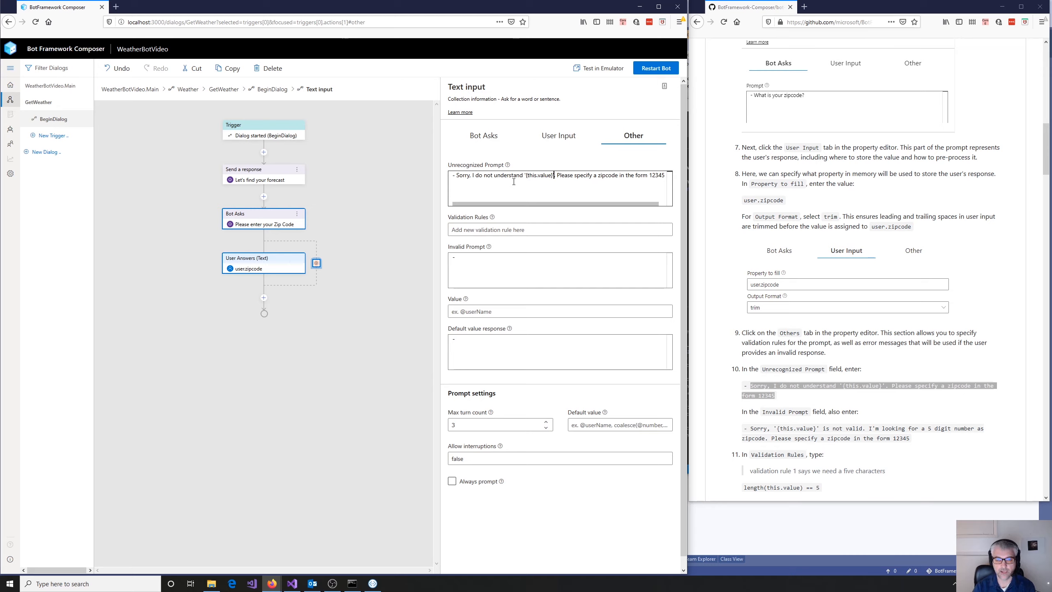
key(Right)
key(Right)
key(Right)
key(Right)
key(Right)
key(Right)
key(Right)
key(Right)
key(Right)
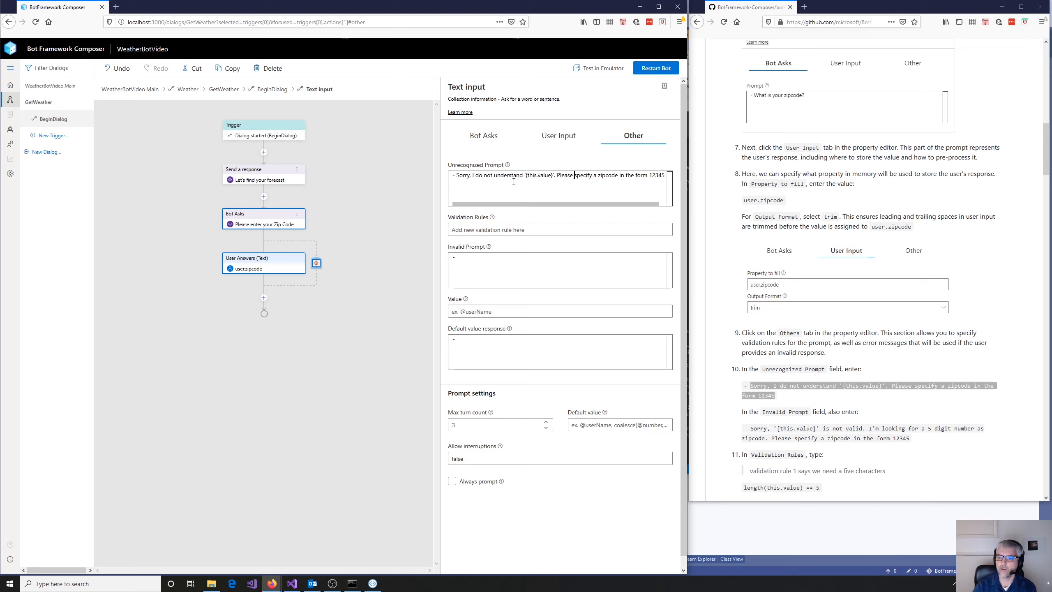
key(Right)
key(Right)
key(Right)
key(Right)
key(Right)
key(Right)
key(Right)
key(Right)
key(Right)
key(Right)
key(Right)
key(Right)
key(Right)
key(Right)
key(Right)
key(Right)
key(Right)
key(Right)
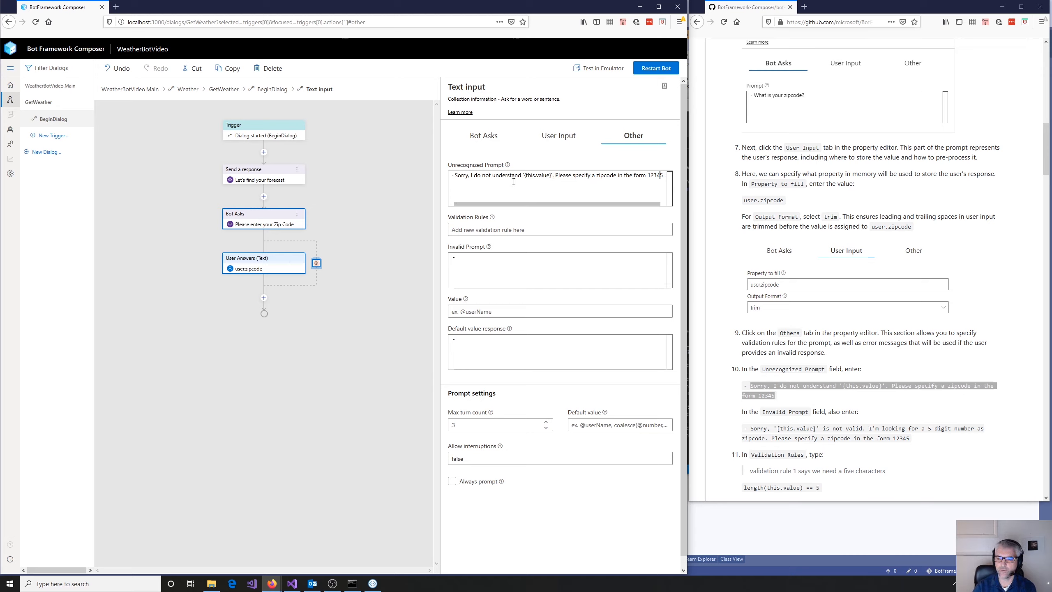
click(616, 175)
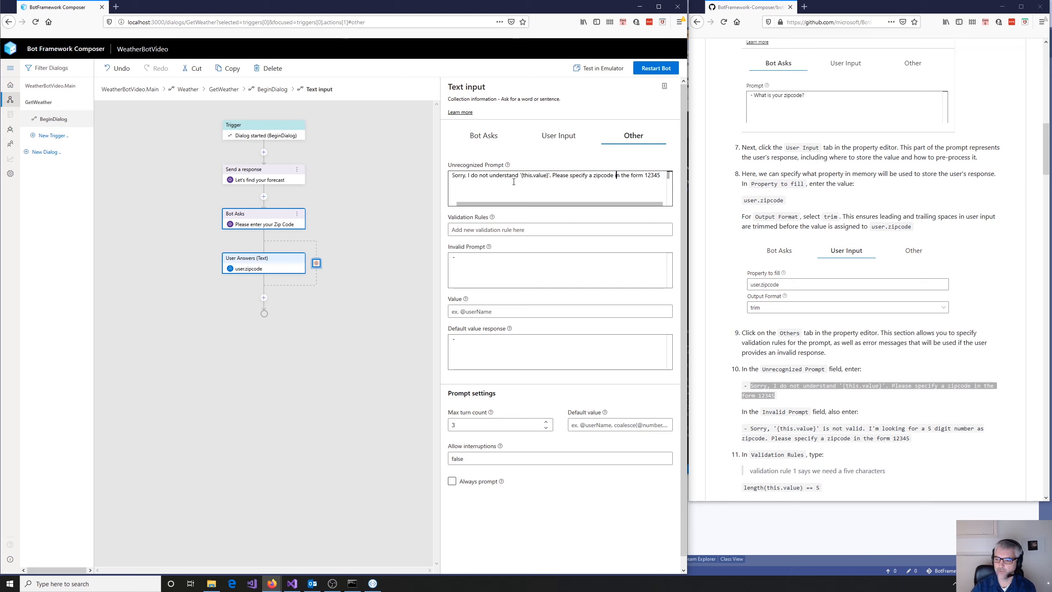
- Set the Invalid Prompt to "- Sorry, '{this.value}' is not valid. I'm looking for a 5 digit number as zipcode. Please specify a zipcode in the form 12345"
scroll(813, 333, down, 2)
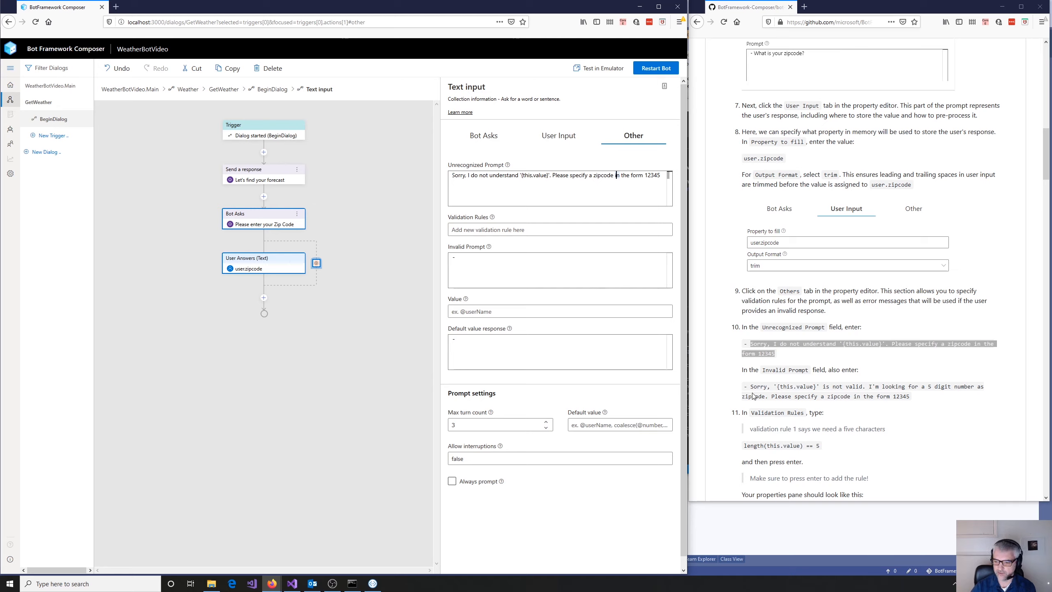
drag(751, 386, 910, 396)
key(ctrl+c)
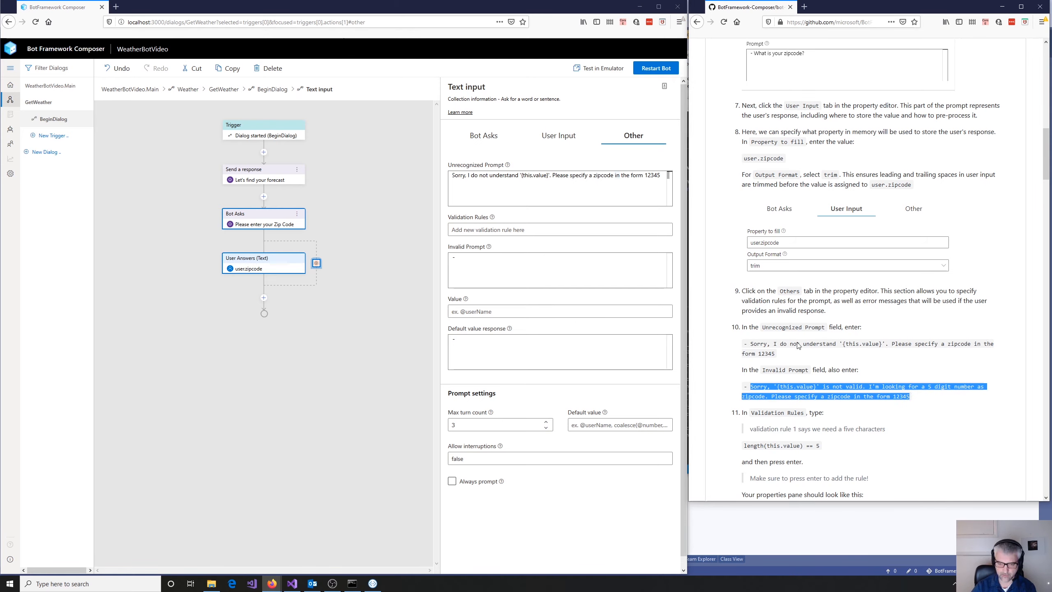
click(473, 257)
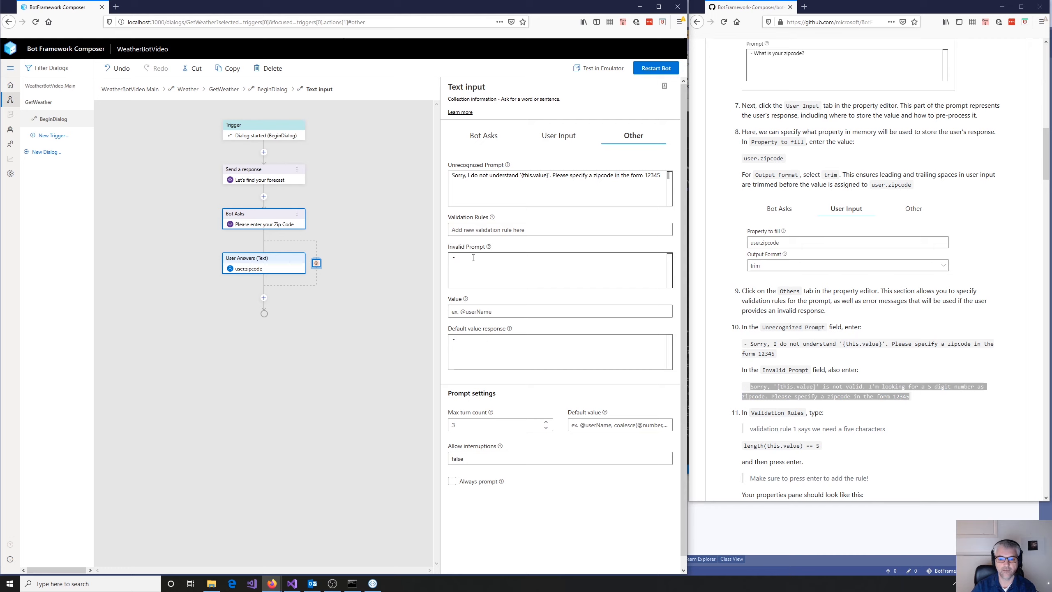
key(ctrl+v)
key(Home)
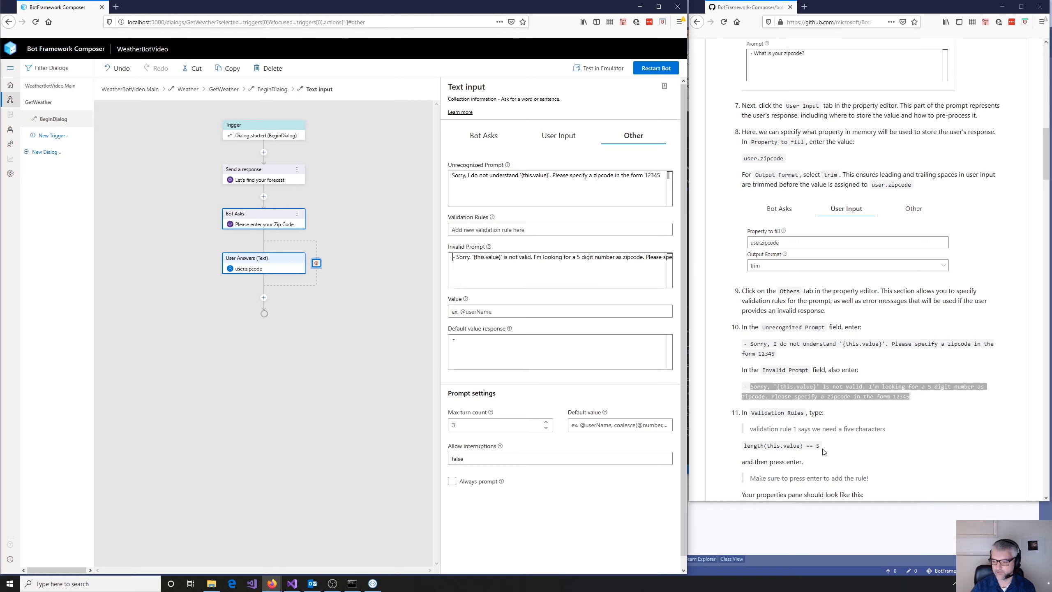
- Add the validation rule length(this.value) == 5 from the tutorial to the zip code text input
drag(820, 446, 743, 446)
key(ctrl+c)
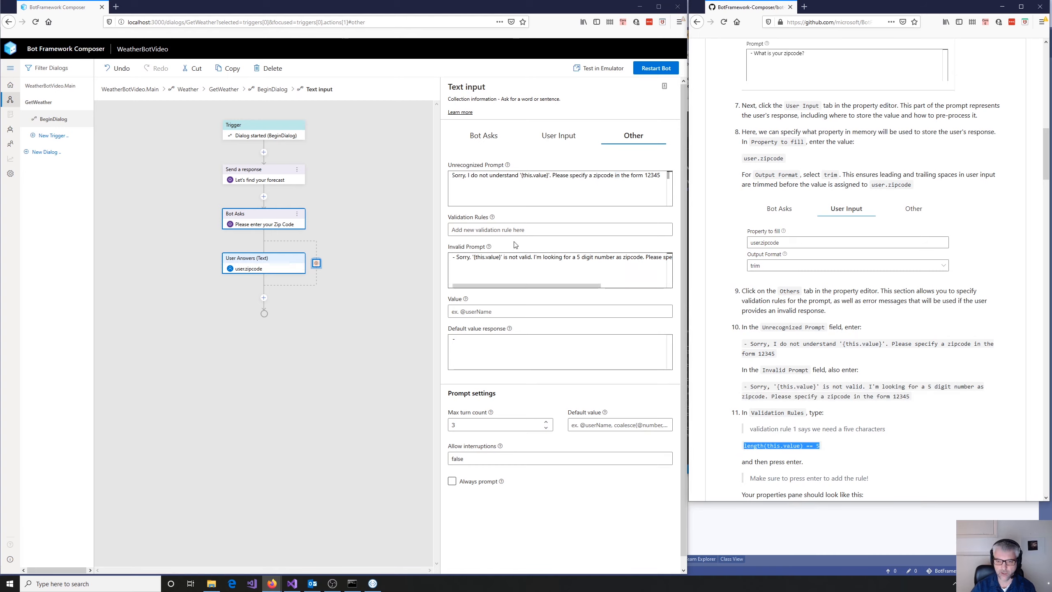
click(483, 232)
key(ctrl+v)
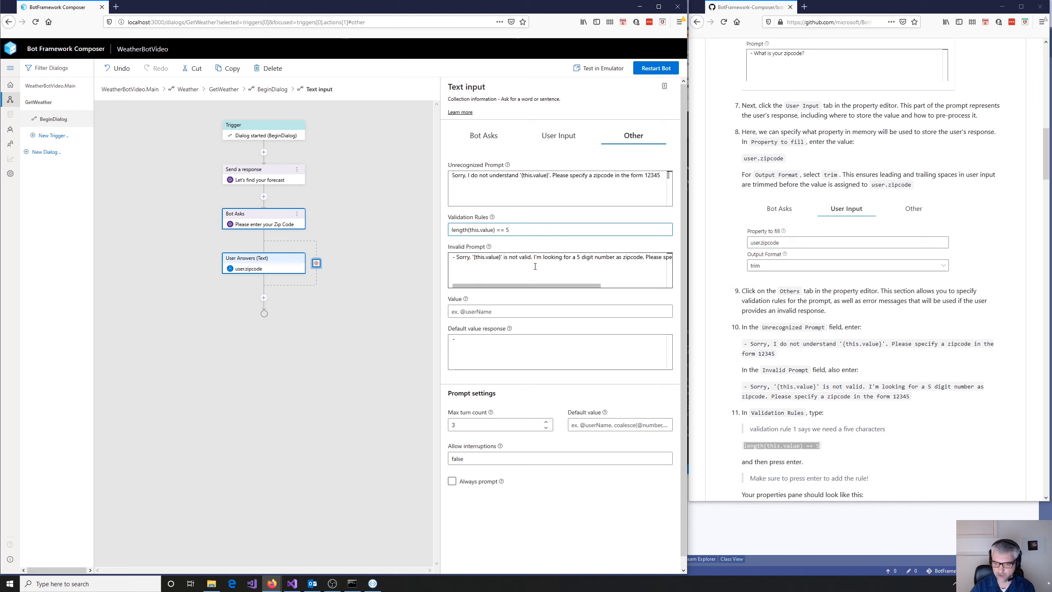
scroll(750, 349, down, 5)
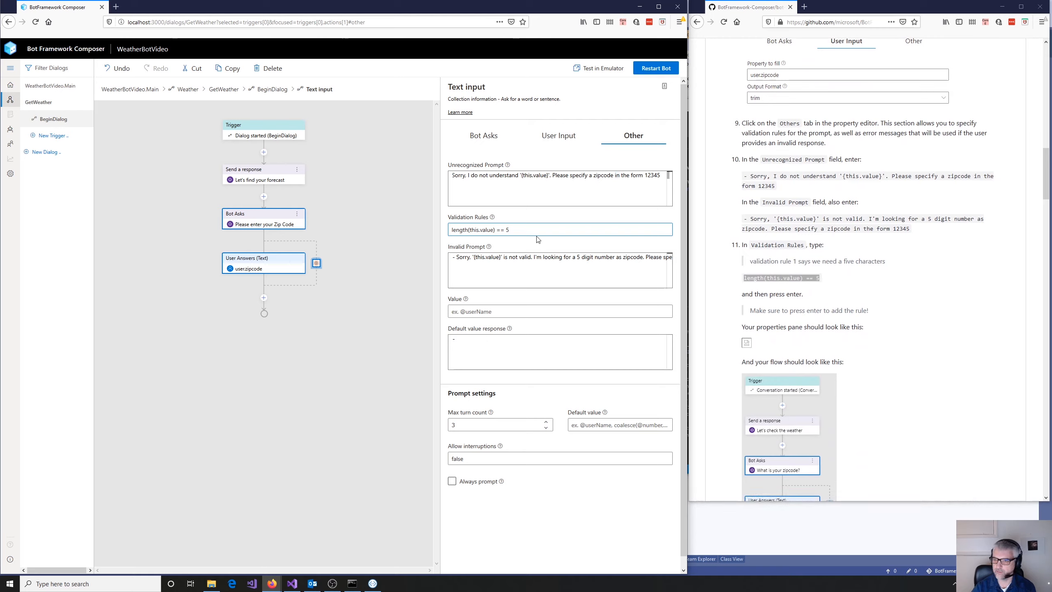
key(Return)
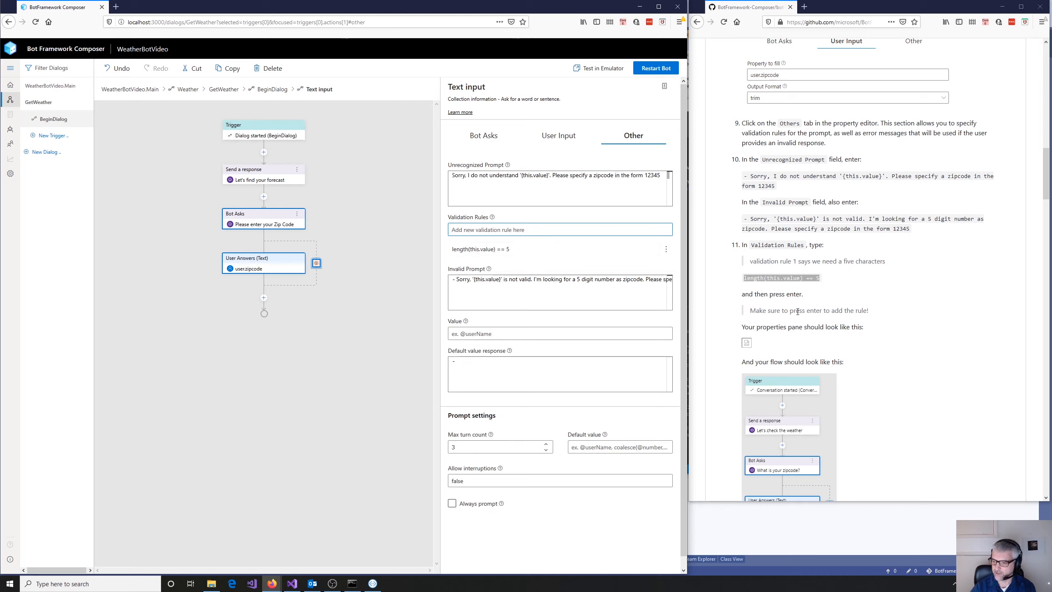
- Following the tutorial, add a Send an HTTP request action after the zip code question in GetWeather's BeginDialog flow
scroll(909, 338, down, 3)
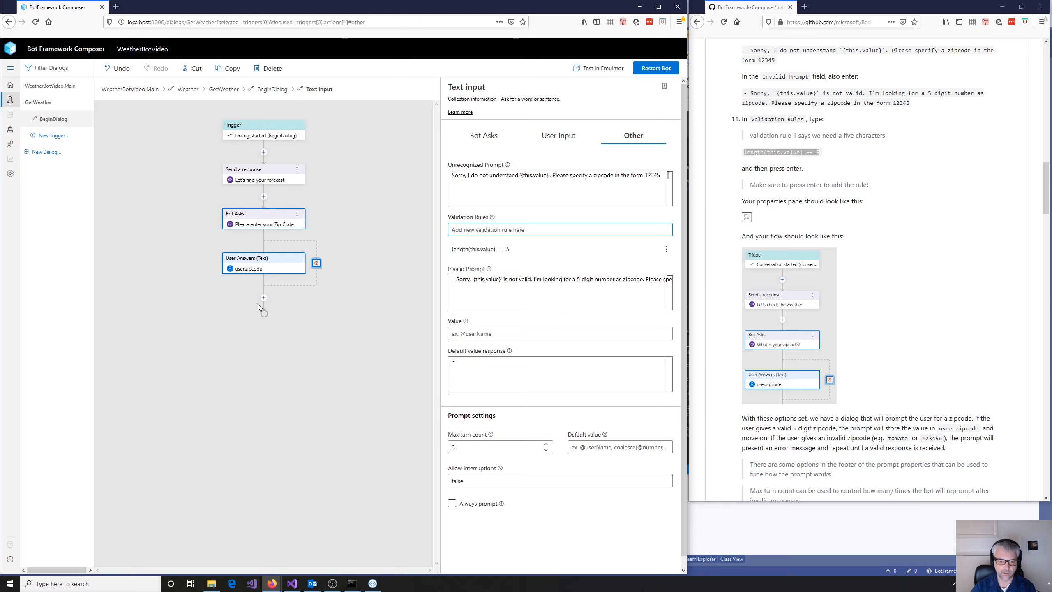
scroll(902, 347, down, 3)
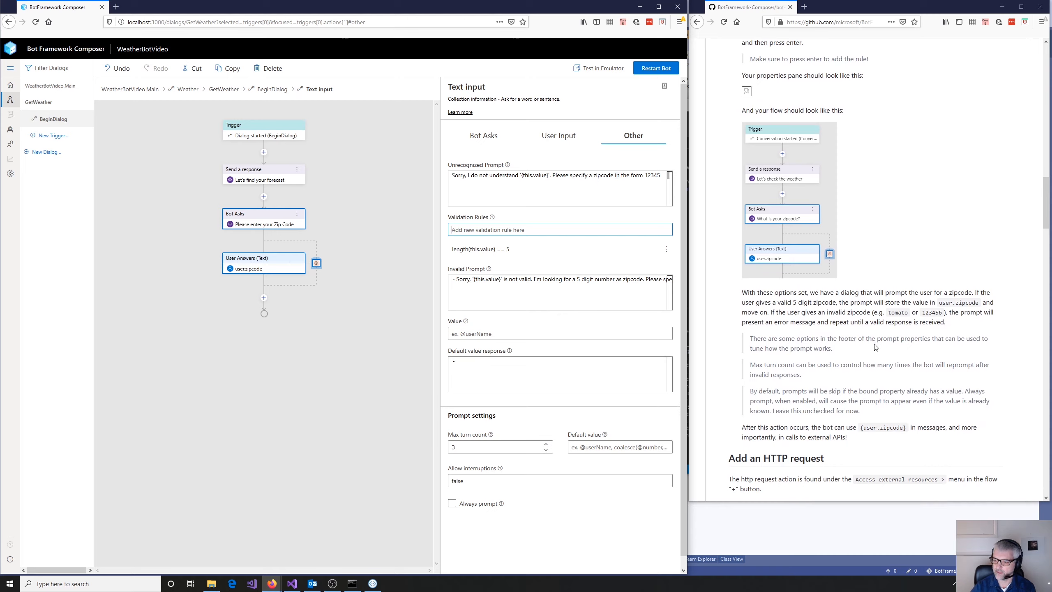
scroll(875, 347, down, 4)
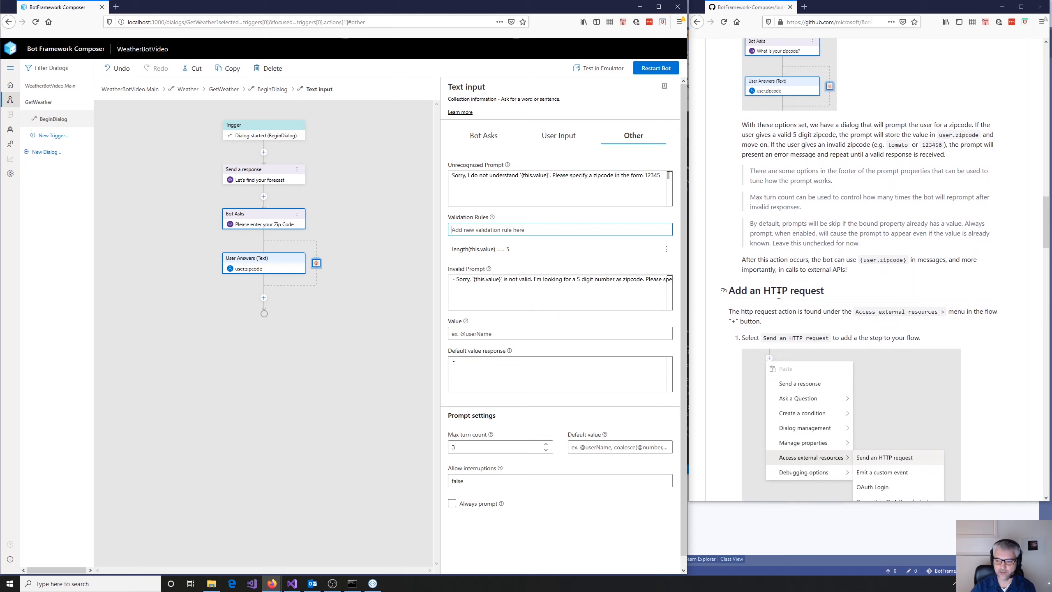
click(264, 298)
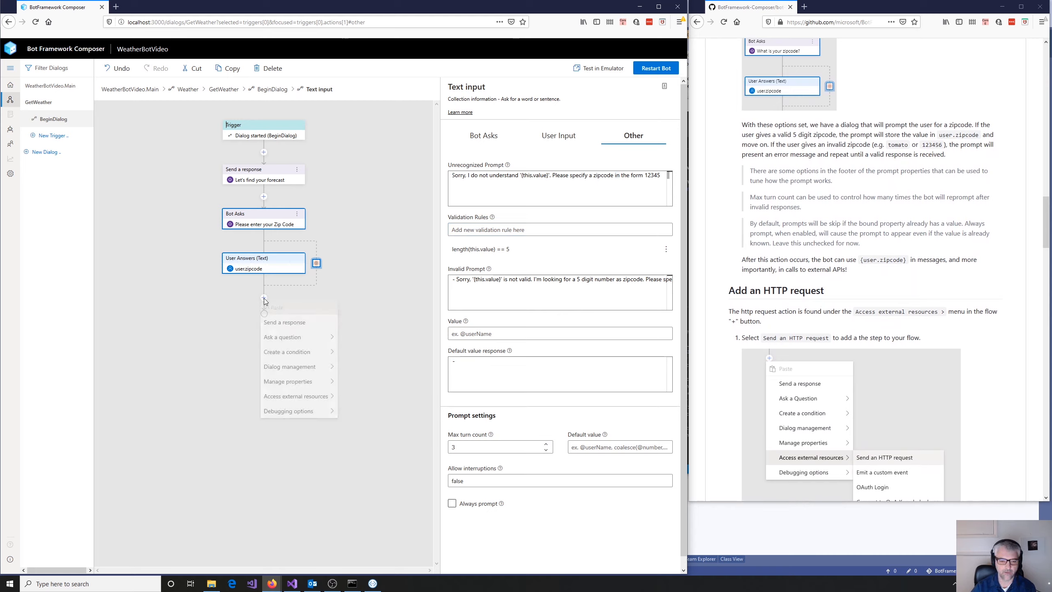
mouse_move(302, 405)
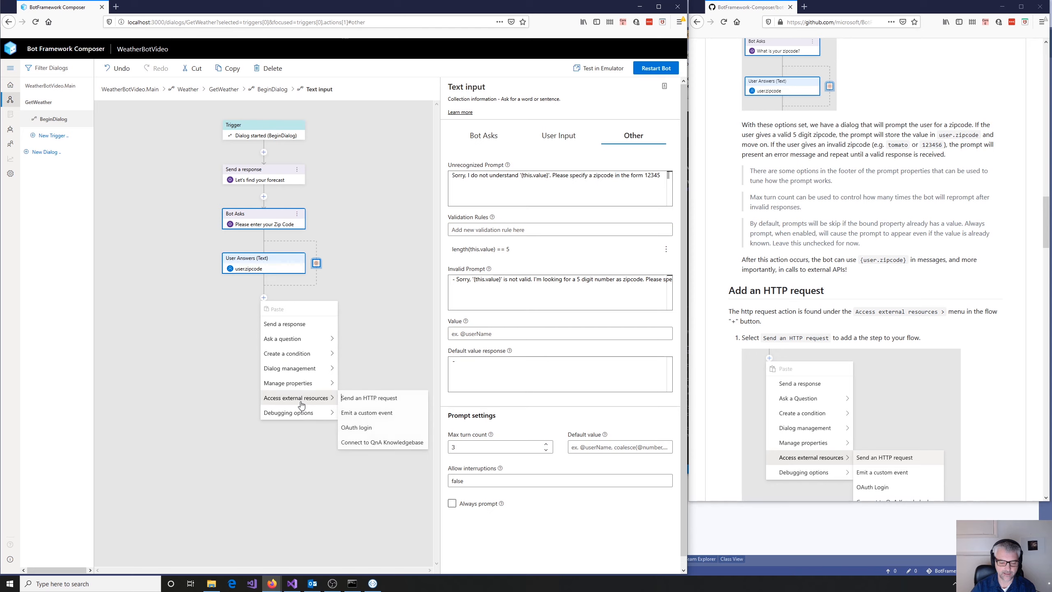
click(371, 398)
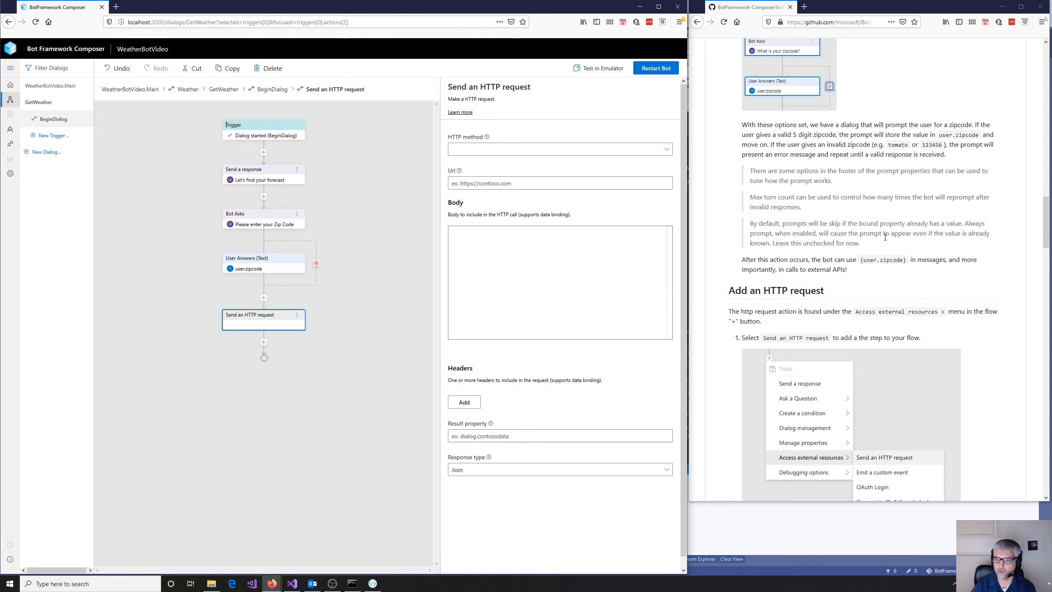
scroll(929, 327, down, 4)
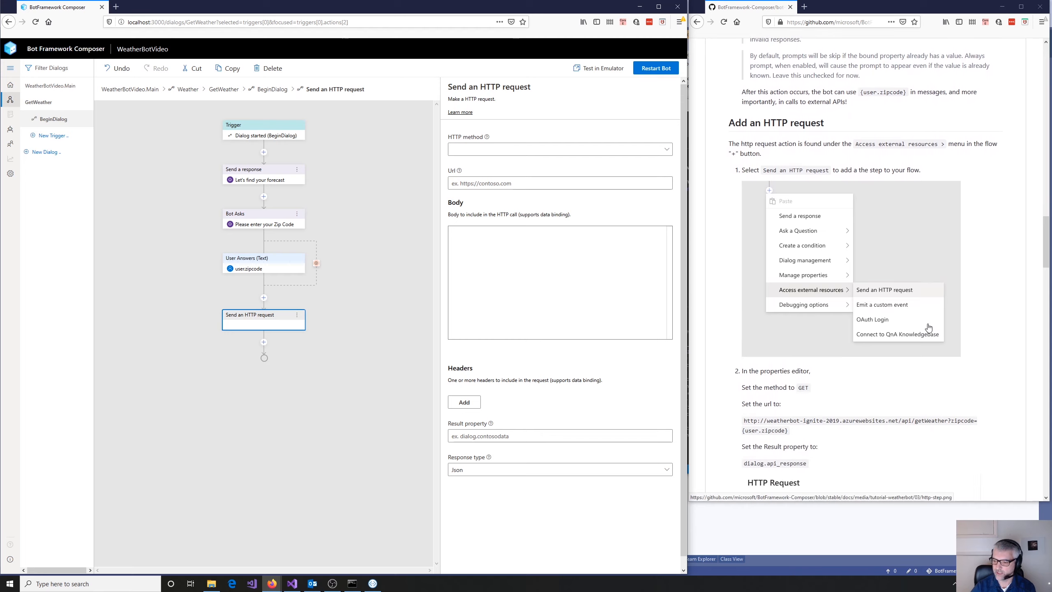
scroll(929, 327, down, 1)
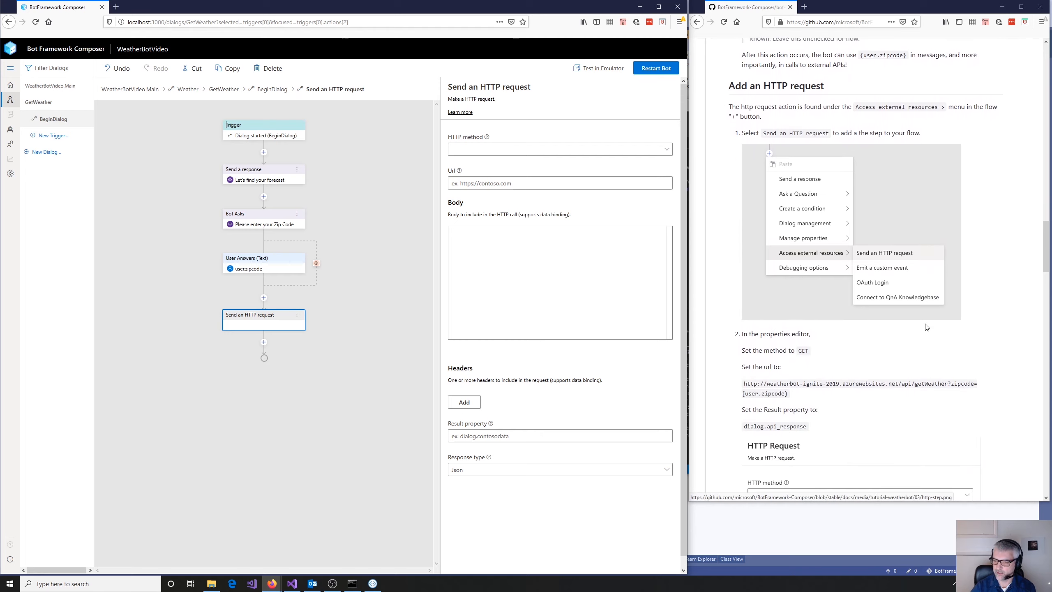
click(668, 152)
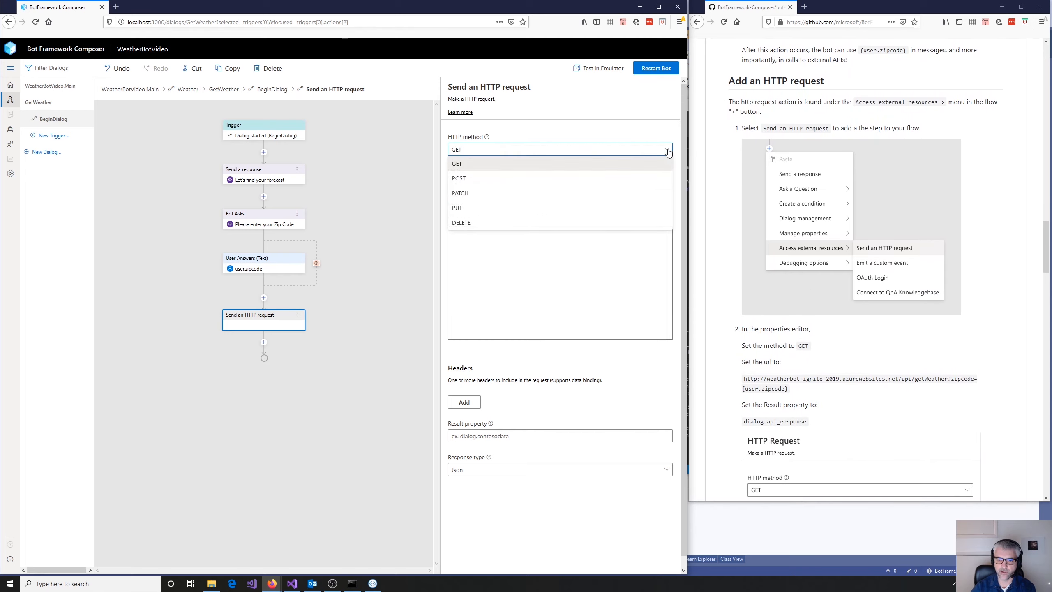
click(477, 165)
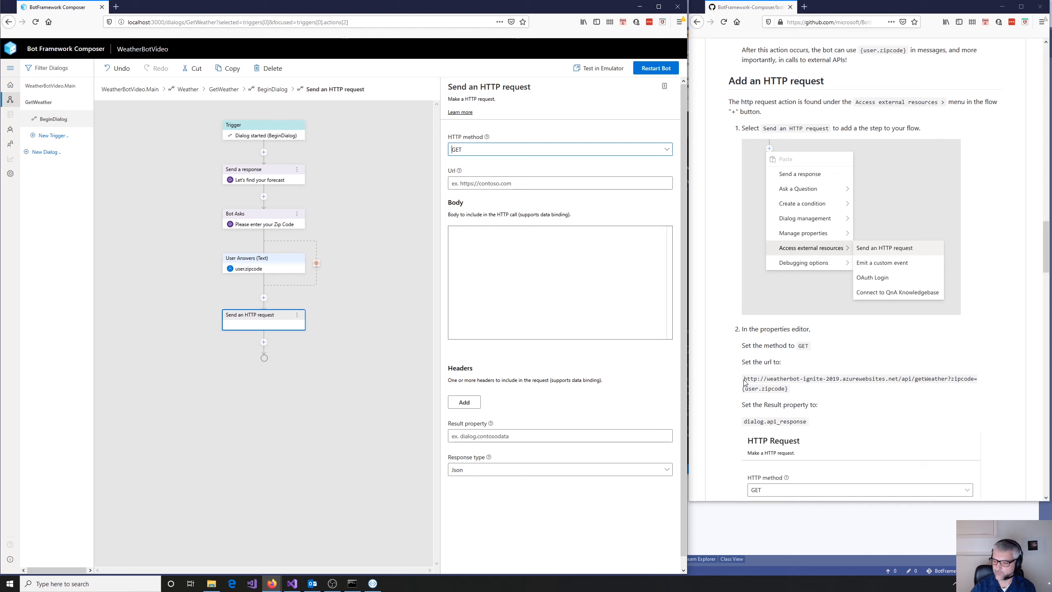
drag(744, 381, 791, 396)
key(ctrl+c)
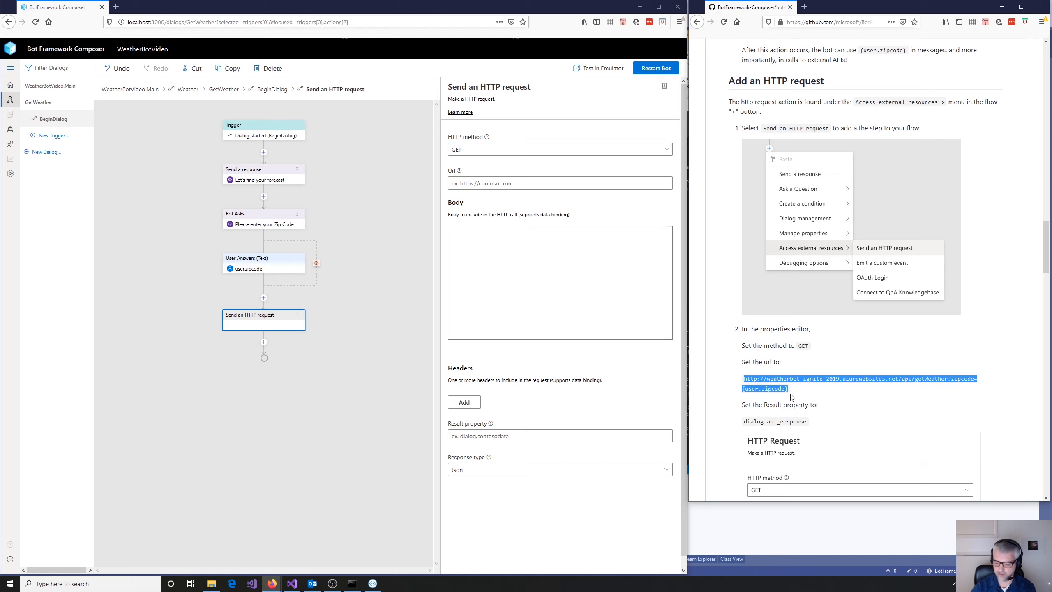
click(541, 183)
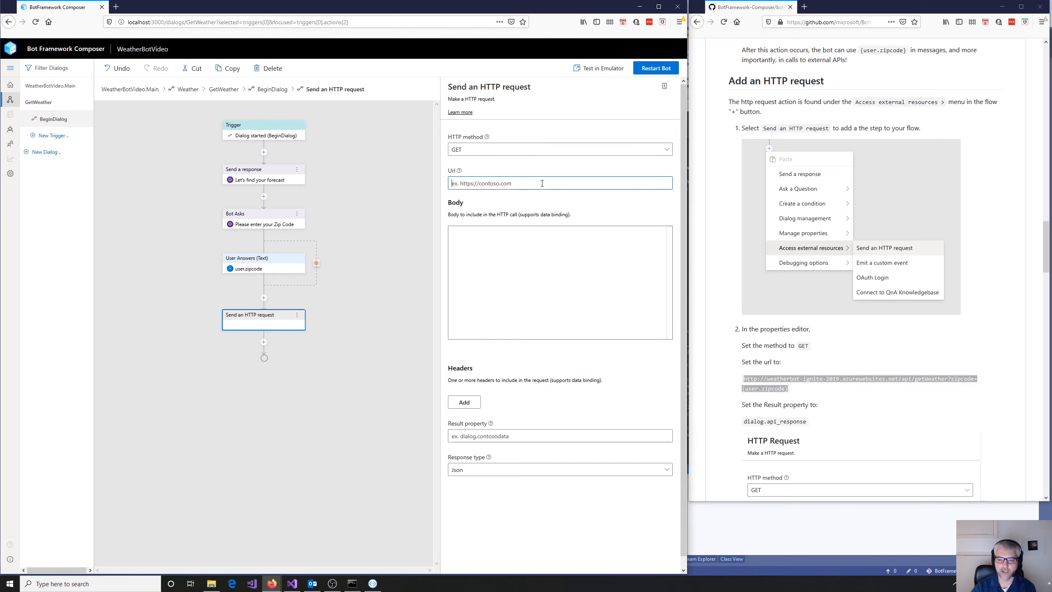
key(ctrl+v)
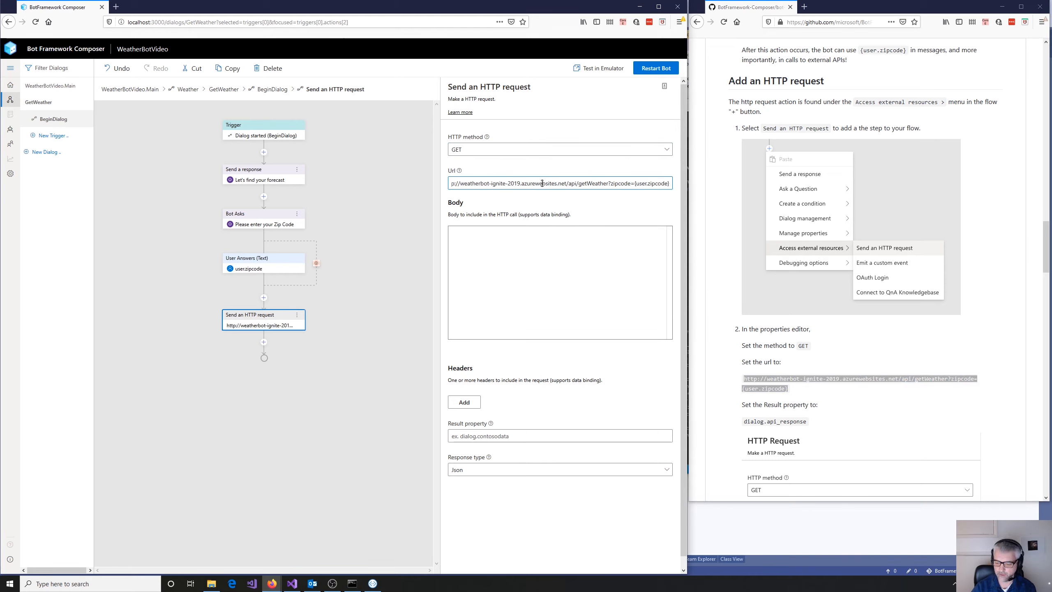
- Examine the HTTP request URL from its start through to the {user.zipcode} parameter at the end
key(Home)
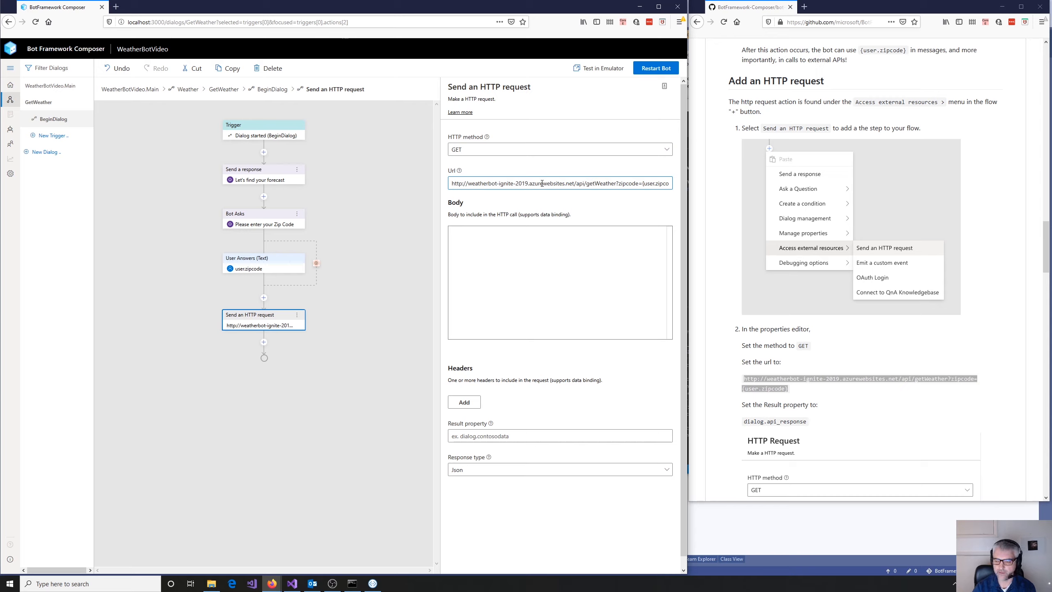
key(Right)
key(Right)
key(Right)
key(Right)
key(Right)
key(Right)
key(Right)
key(Right)
key(Right)
key(Right)
key(Right)
key(Right)
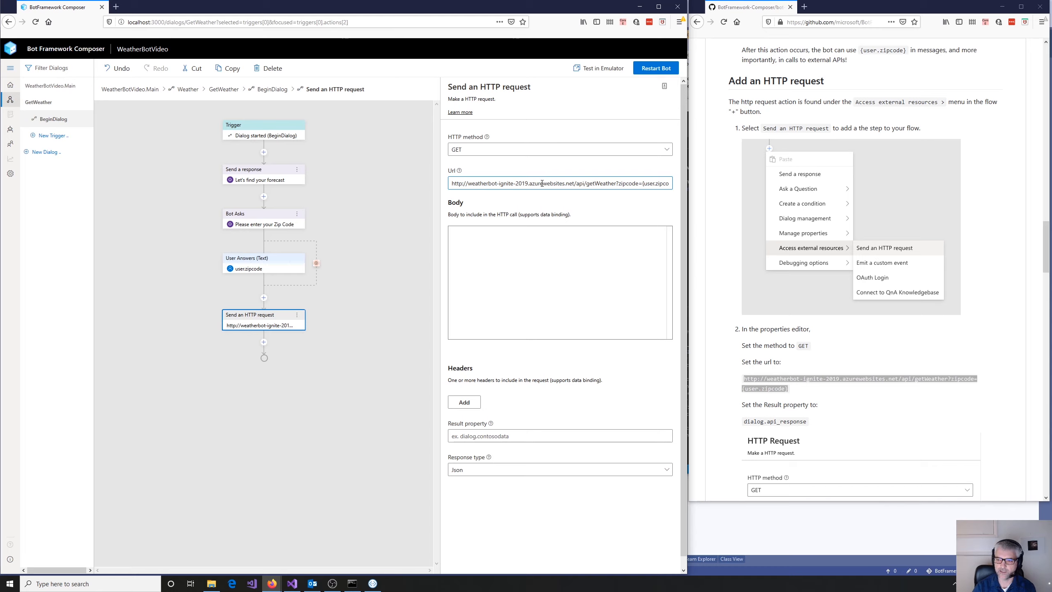
key(Right)
key(Right)
key(Right)
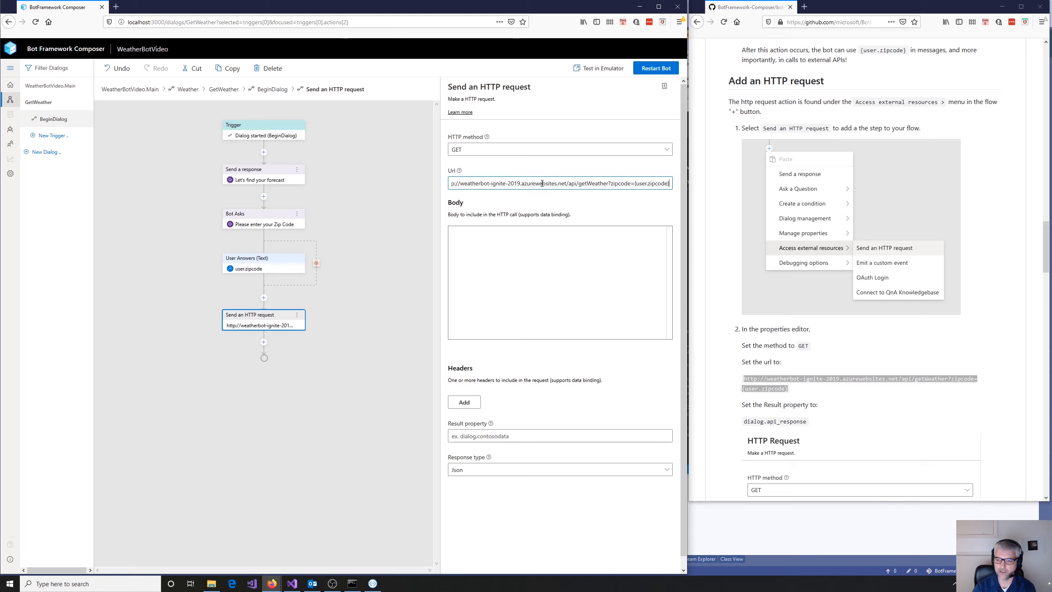
key(shift+Left)
key(shift+Left)
key(shift+Left)
key(shift+Left)
key(shift+Left)
key(shift+Left)
key(shift+Left)
key(shift+Left)
key(shift+Left)
key(shift+Left)
key(shift+Left)
key(Left)
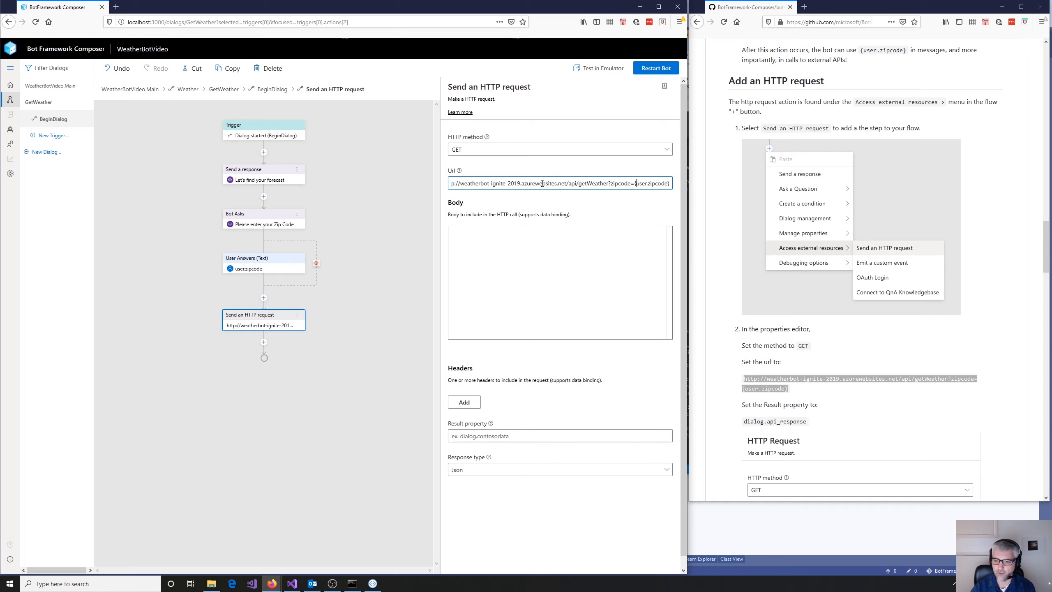
- Examine the tutorial's sample HTTP Request settings, including the result property and response type
scroll(835, 371, down, 1)
scroll(837, 373, down, 5)
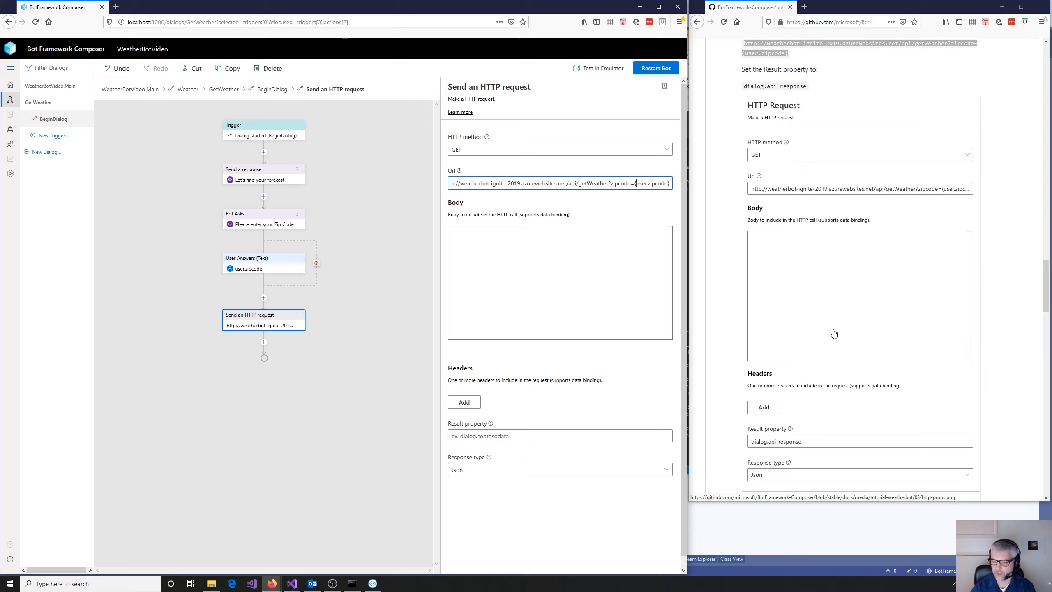
click(808, 446)
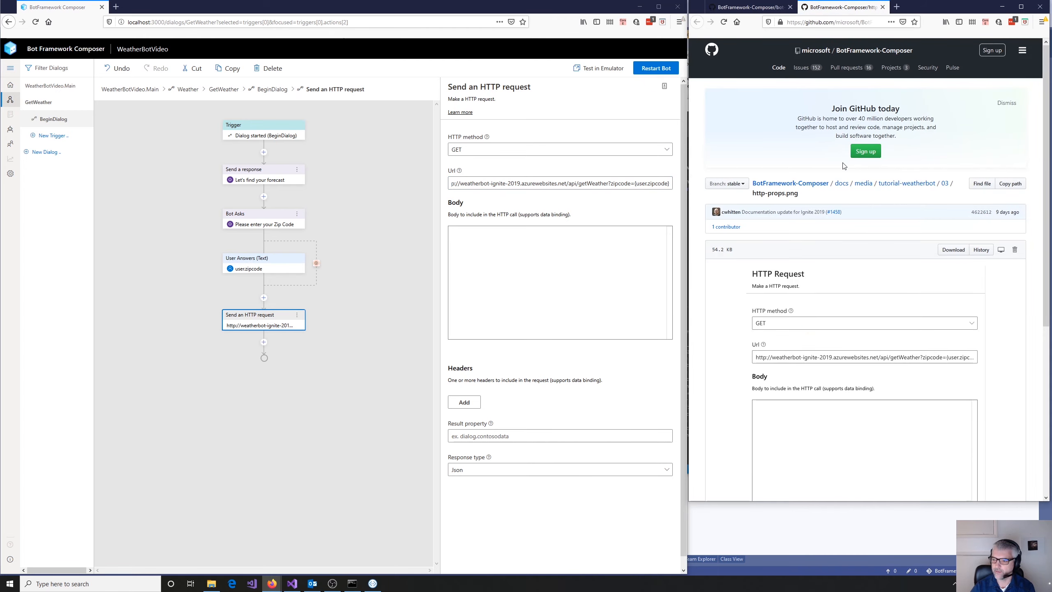
scroll(888, 336, down, 6)
scroll(897, 324, up, 5)
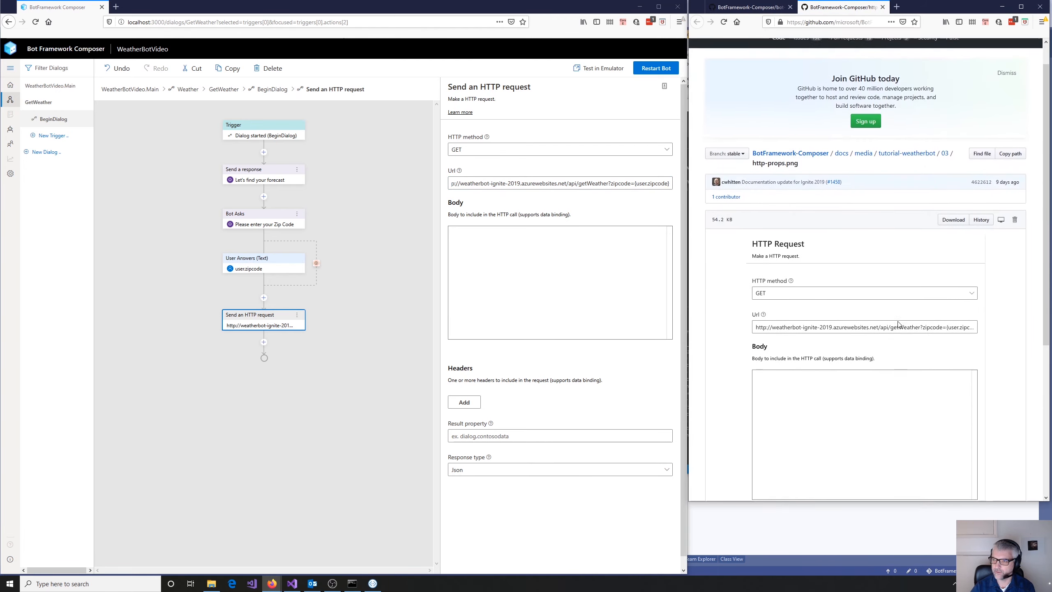
click(745, 7)
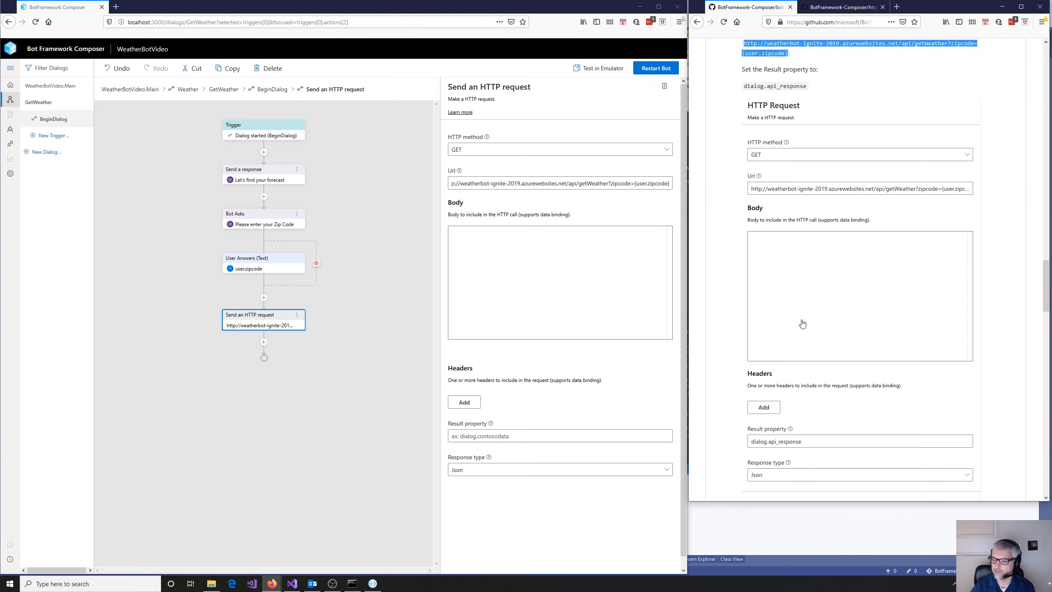
scroll(812, 387, down, 3)
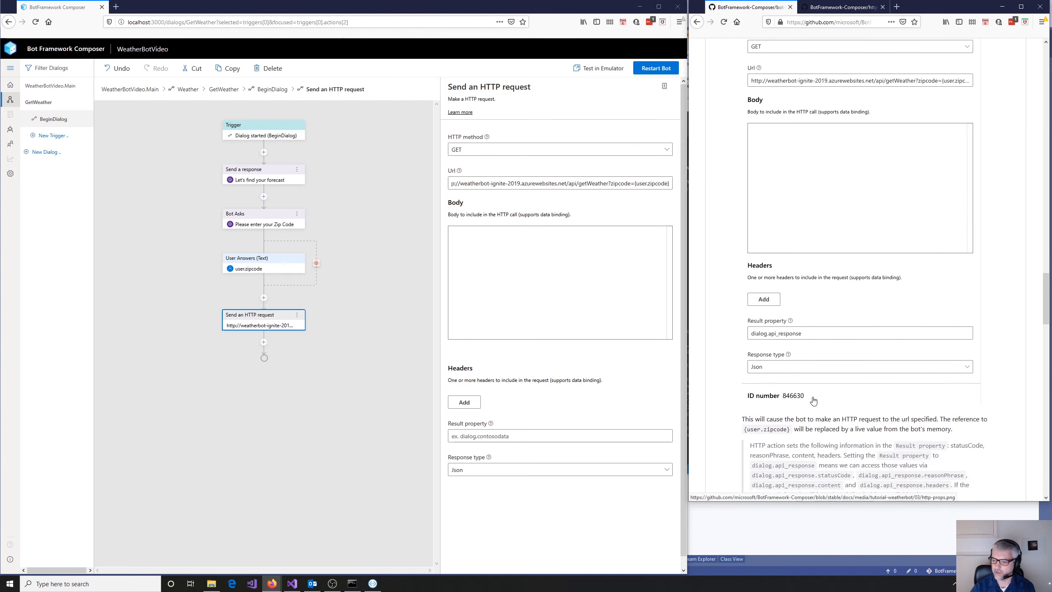
- Set the HTTP request's result property to dialog.api_response
click(483, 440)
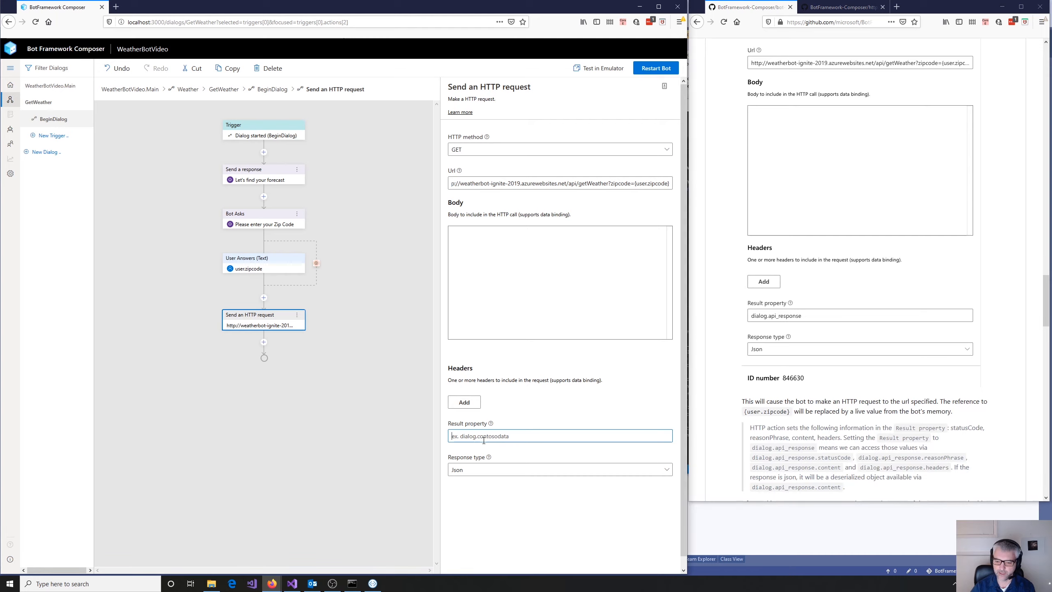
text(dialog.)
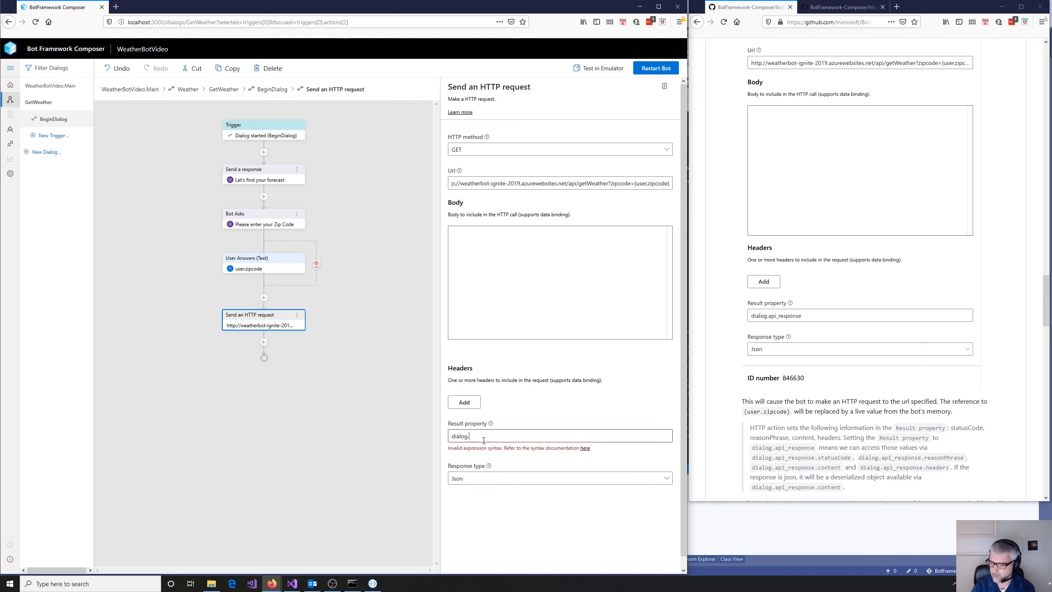
text(zipcode)
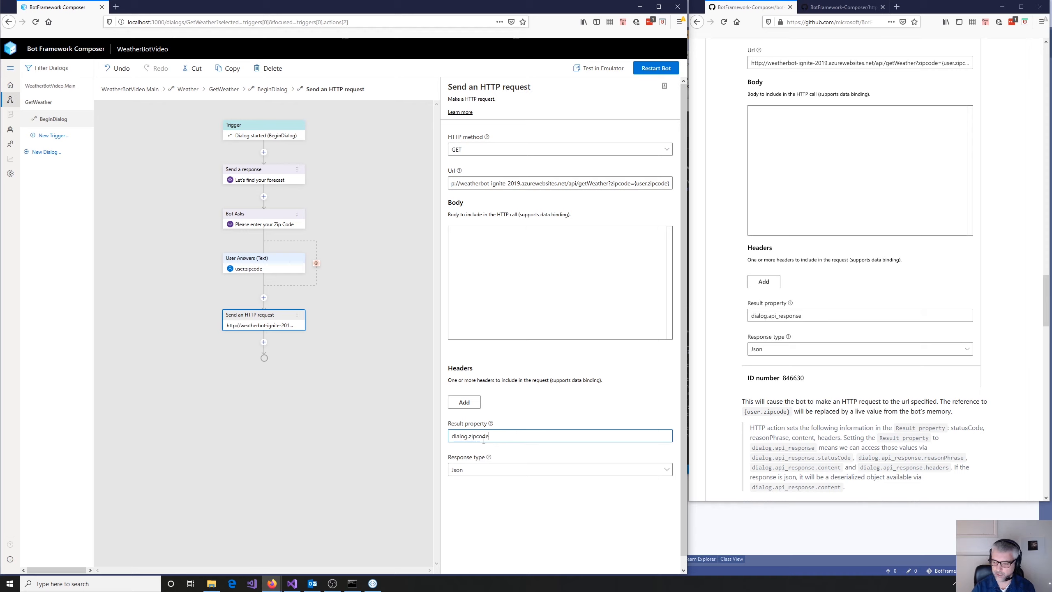
key(BackSpace)
key(BackSpace)
key(BackSpace)
key(BackSpace)
key(BackSpace)
key(BackSpace)
key(BackSpace)
text(a)
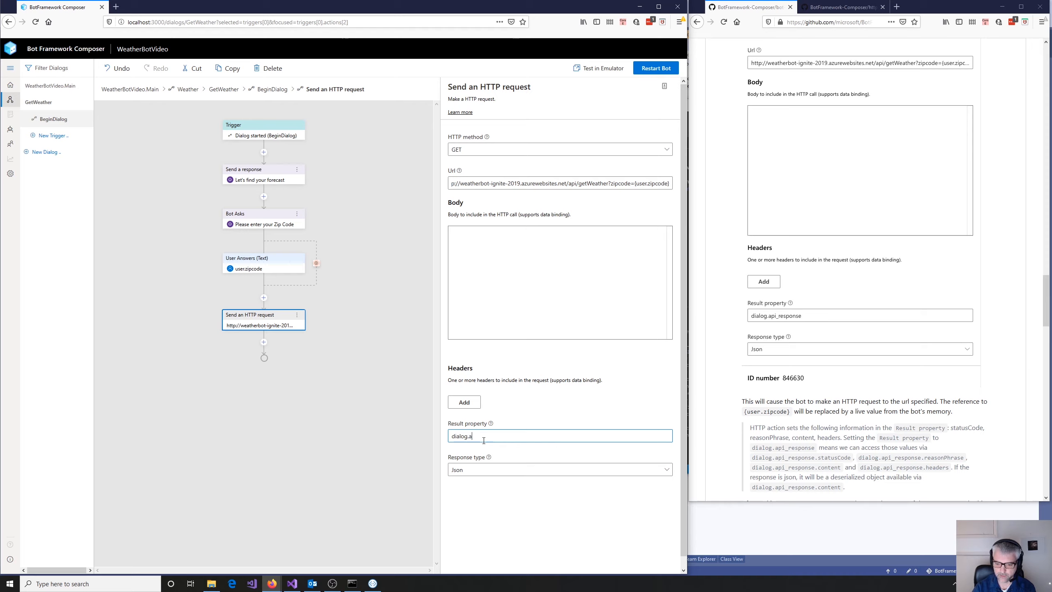
text(pi_response)
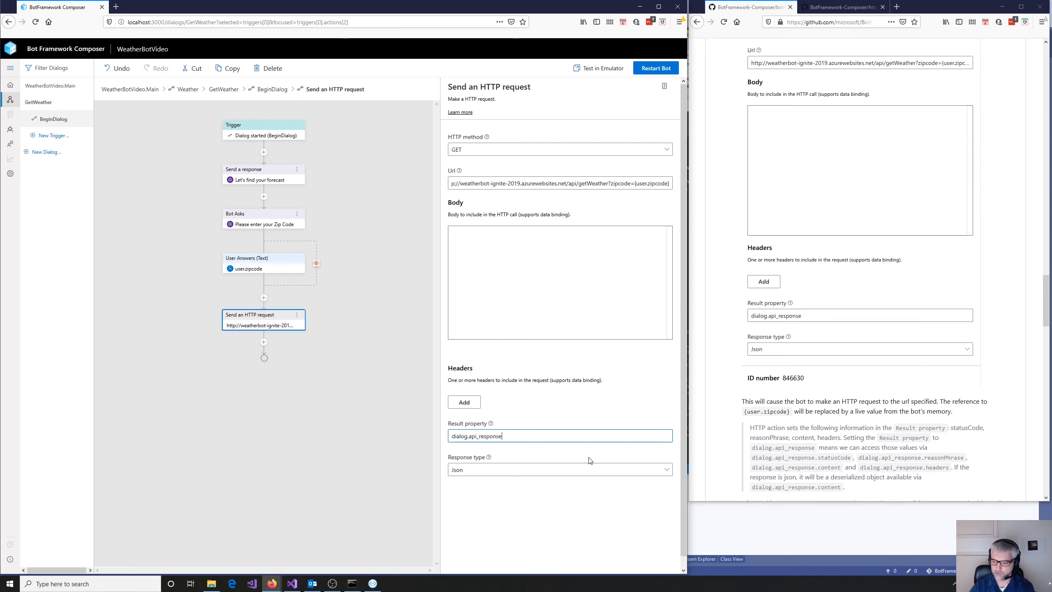
- Following the tutorial, add a Branch: if/else condition after the HTTP request in the flow
scroll(869, 400, down, 3)
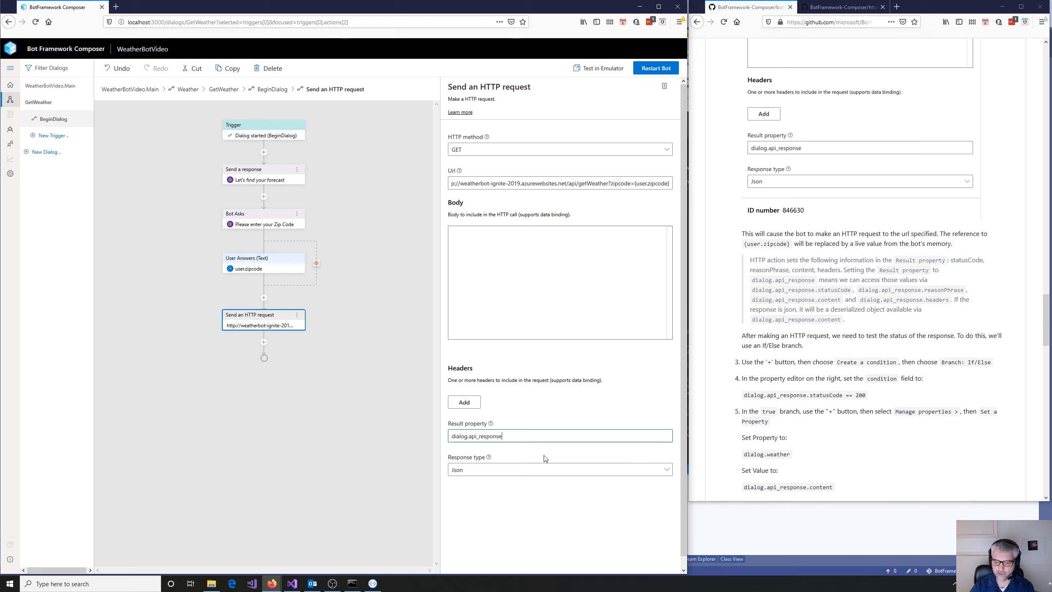
click(611, 407)
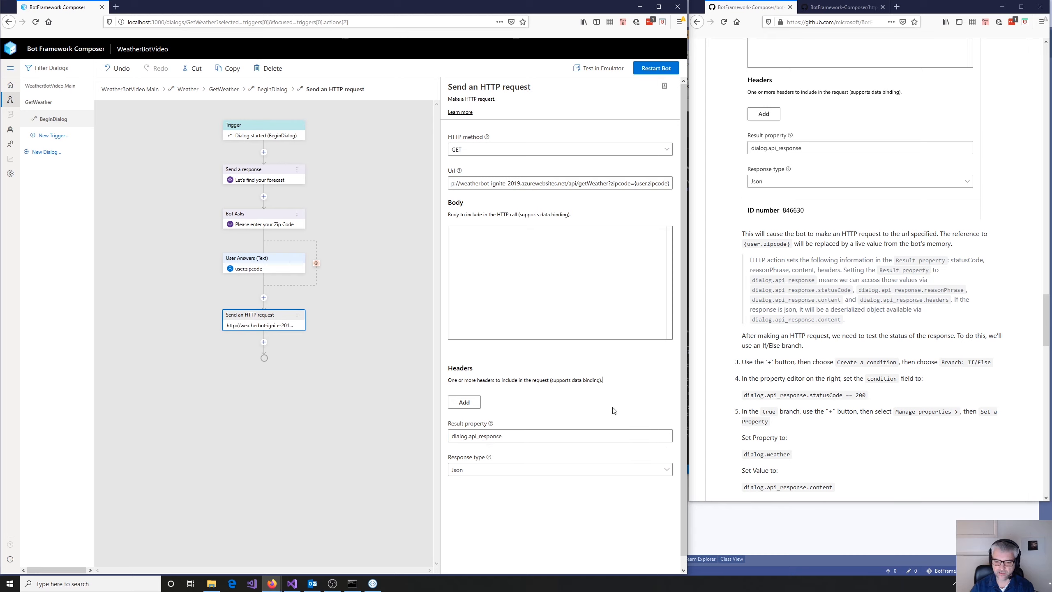
click(263, 344)
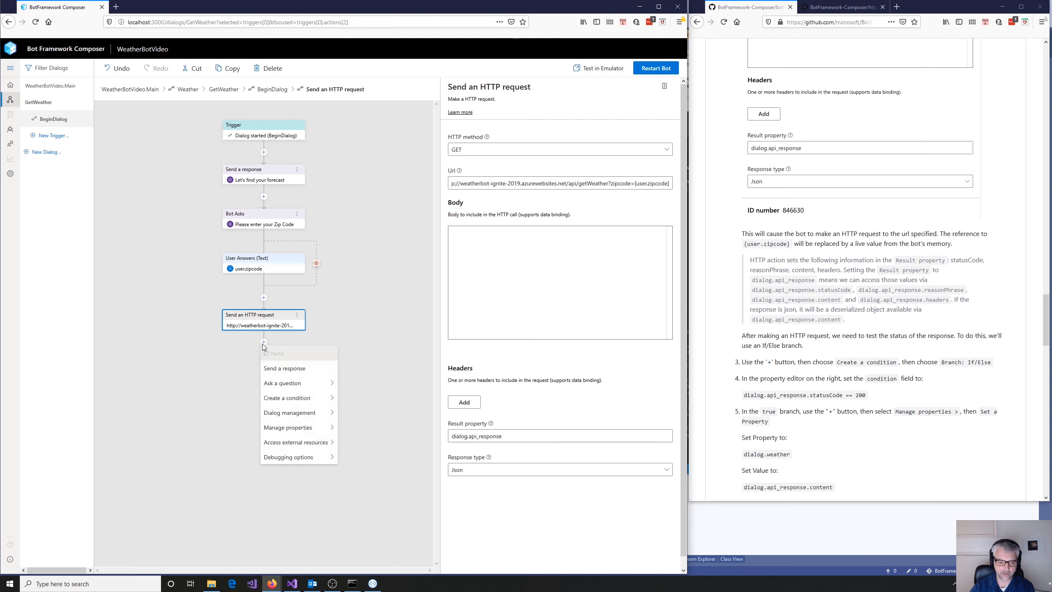
mouse_move(286, 398)
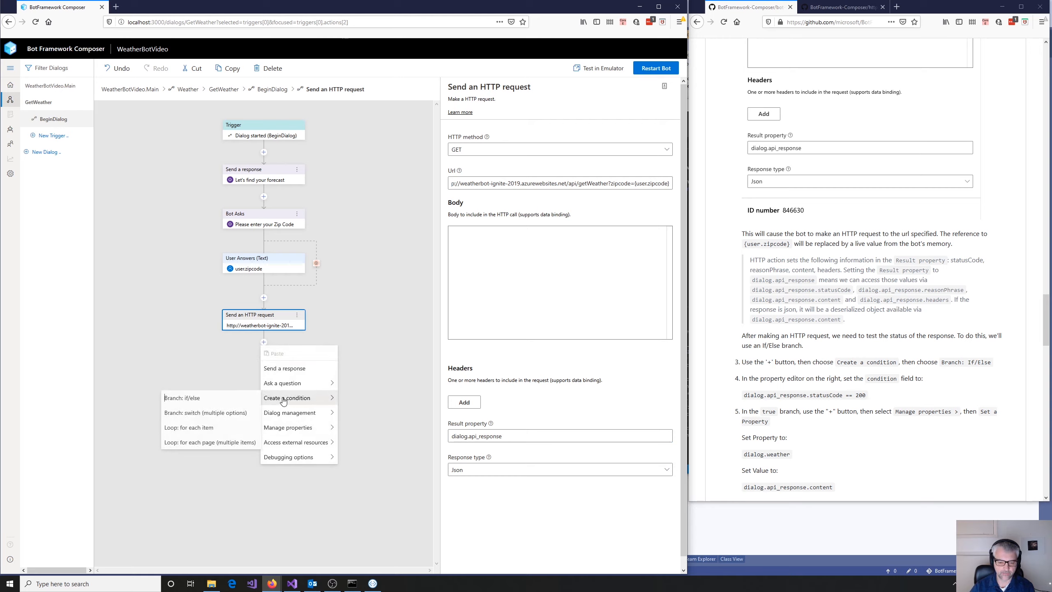
click(212, 399)
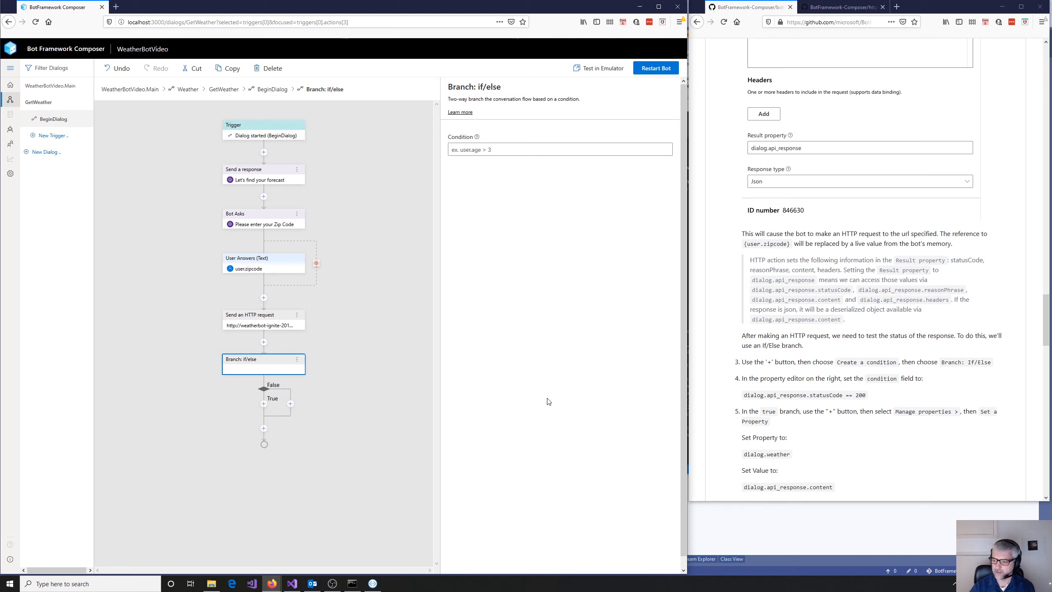
- Add a Set a property action to the True branch of the if/else, with dialog.weather as its property
click(264, 405)
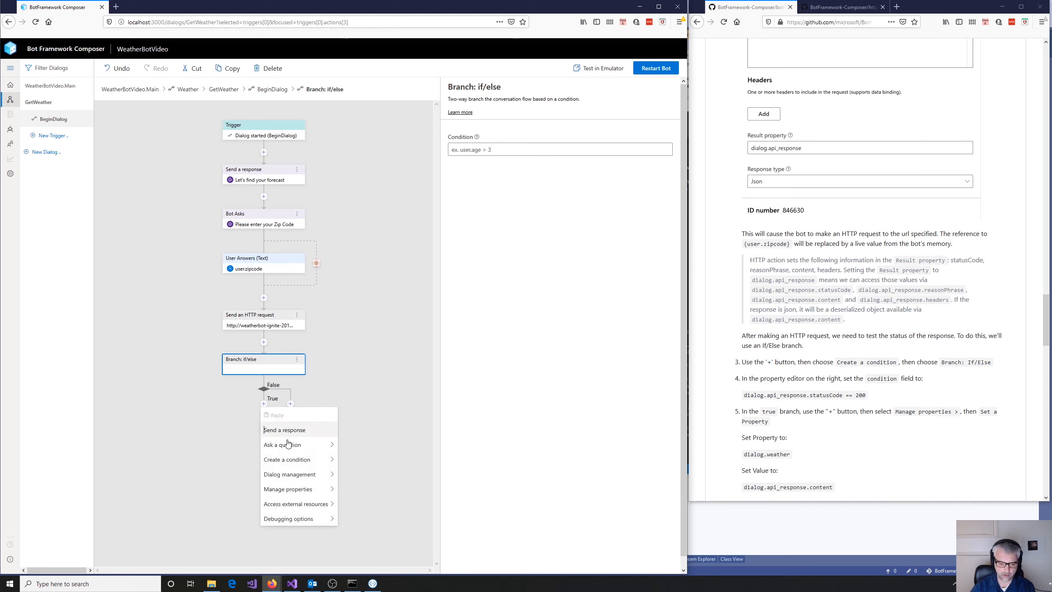
mouse_move(305, 492)
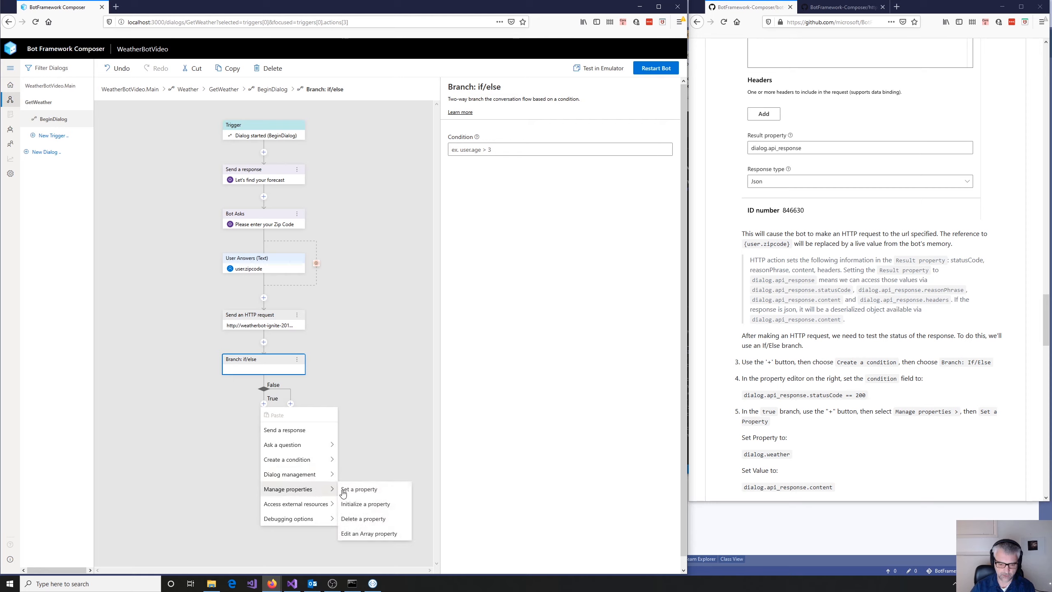
click(364, 490)
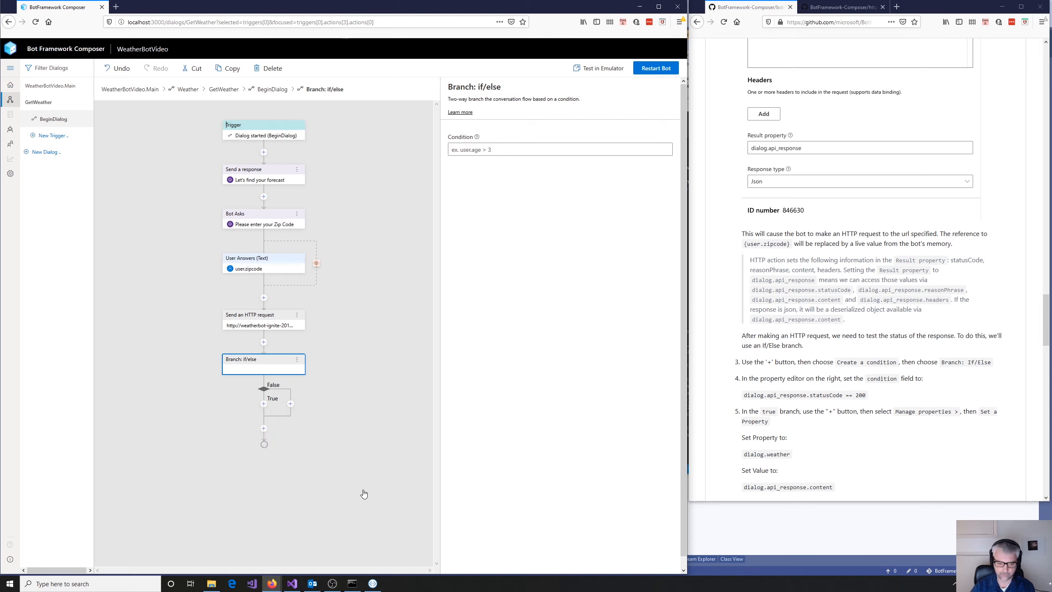
click(485, 150)
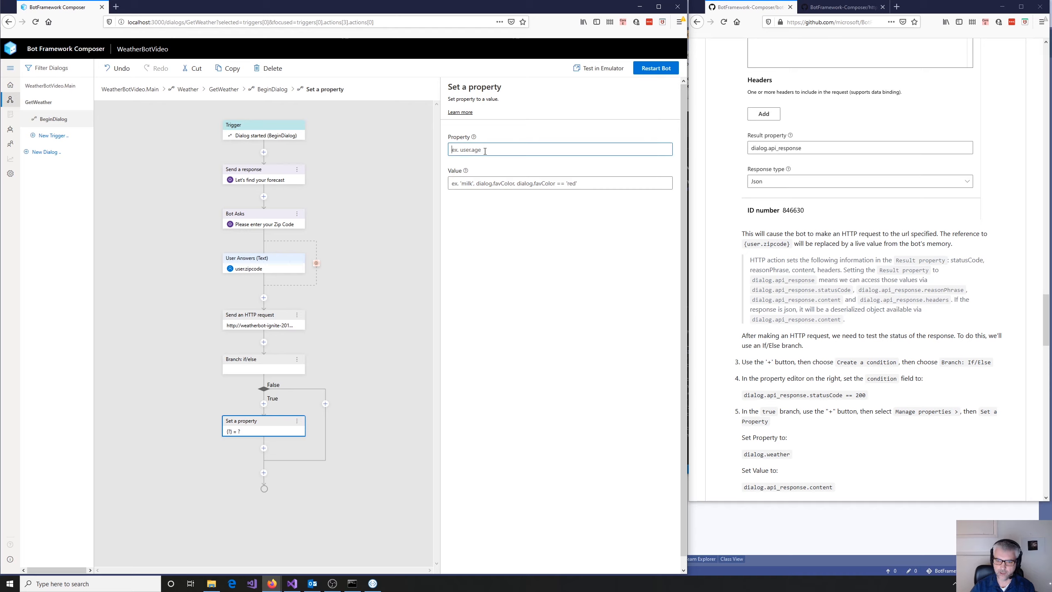
text(dialog.)
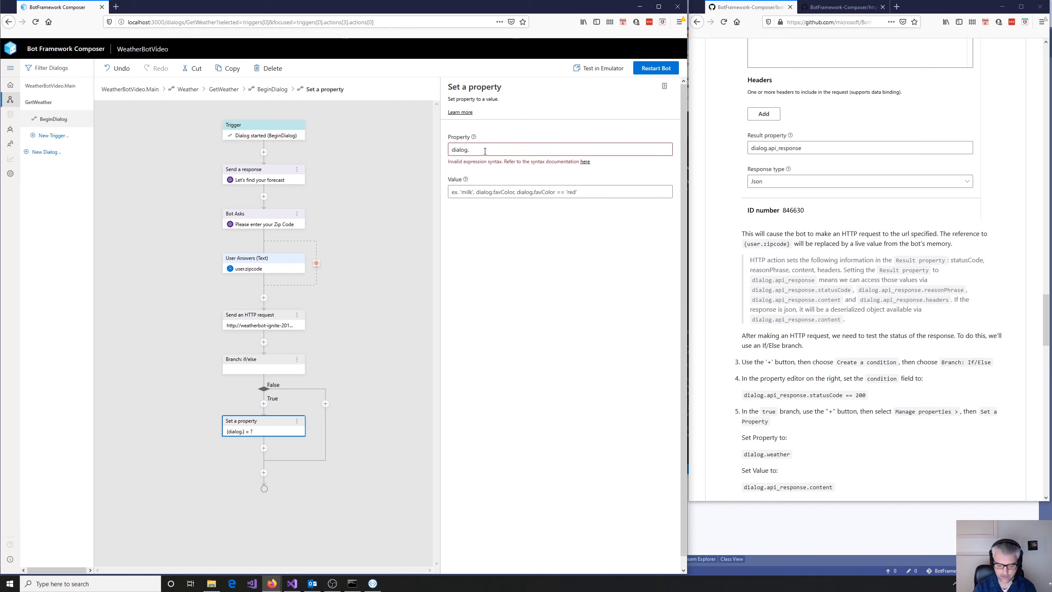
text(weather)
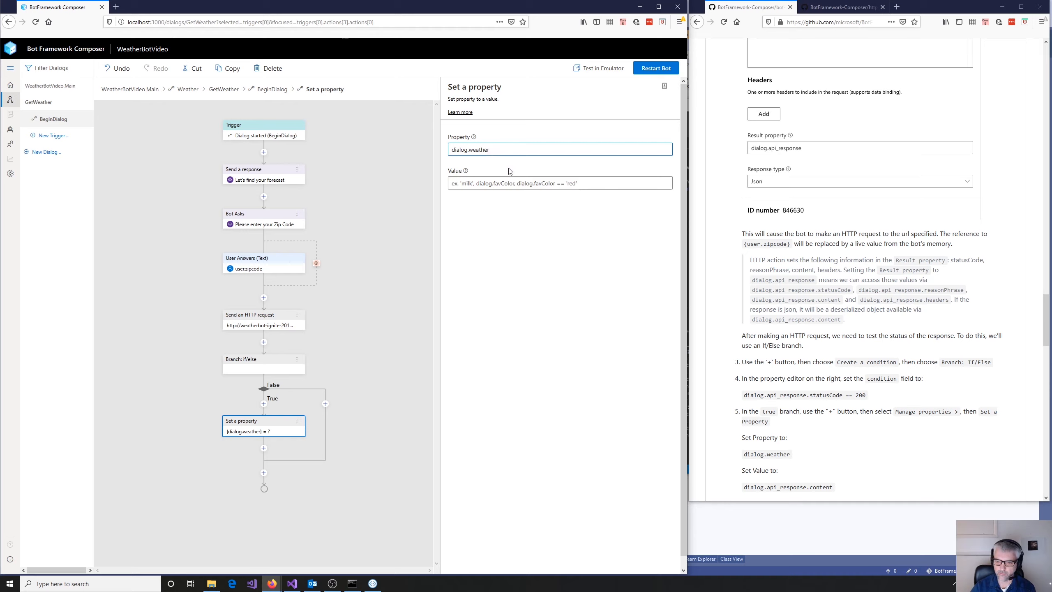
- Set the value of the True branch's Set a property action to dialog.api_response.content
click(593, 184)
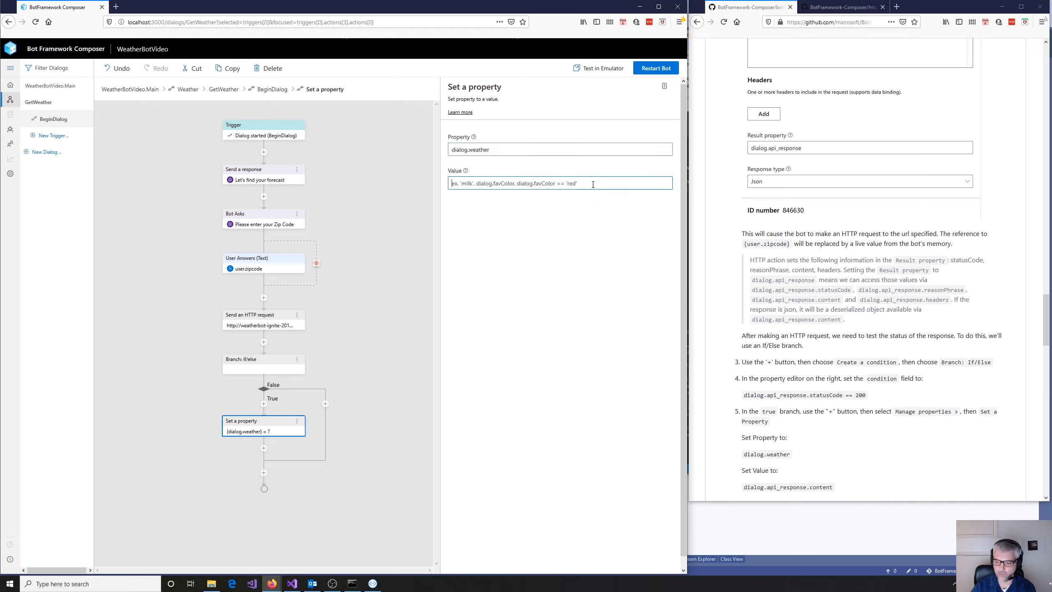
text(dialog)
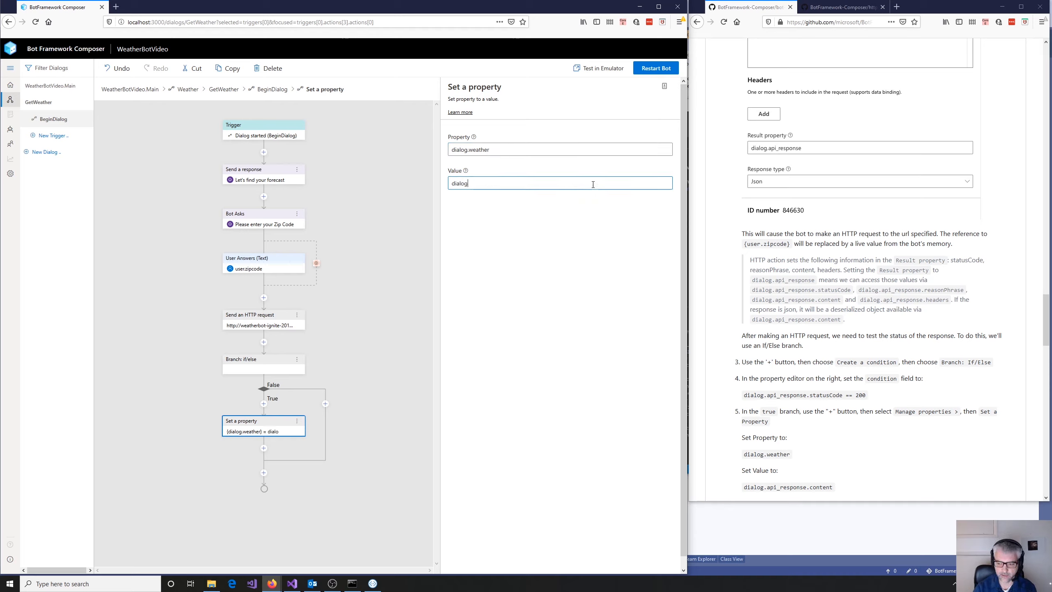
text(.api)
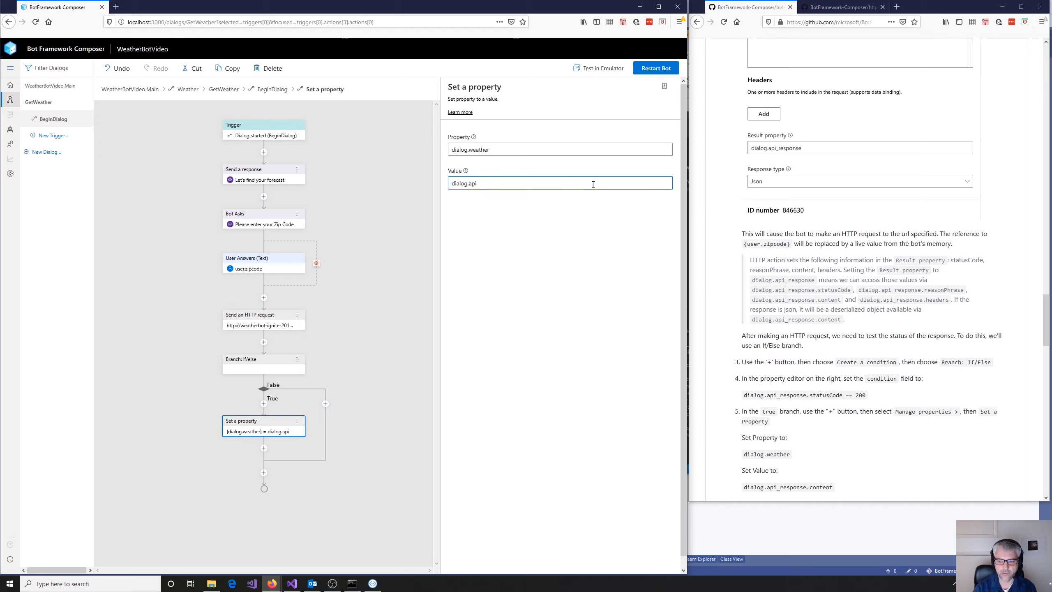
text(_re)
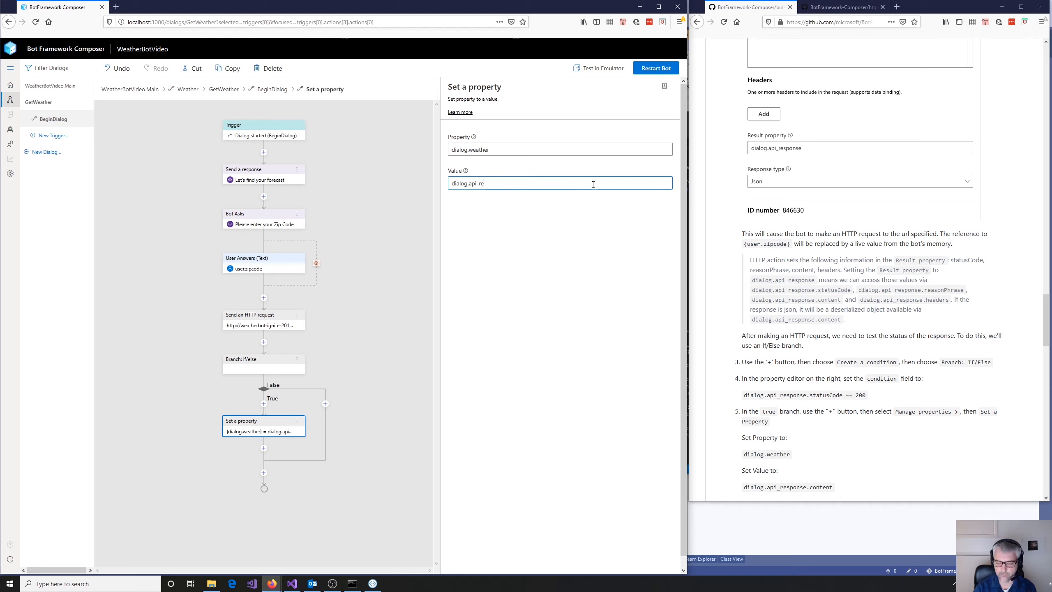
text(sponse.)
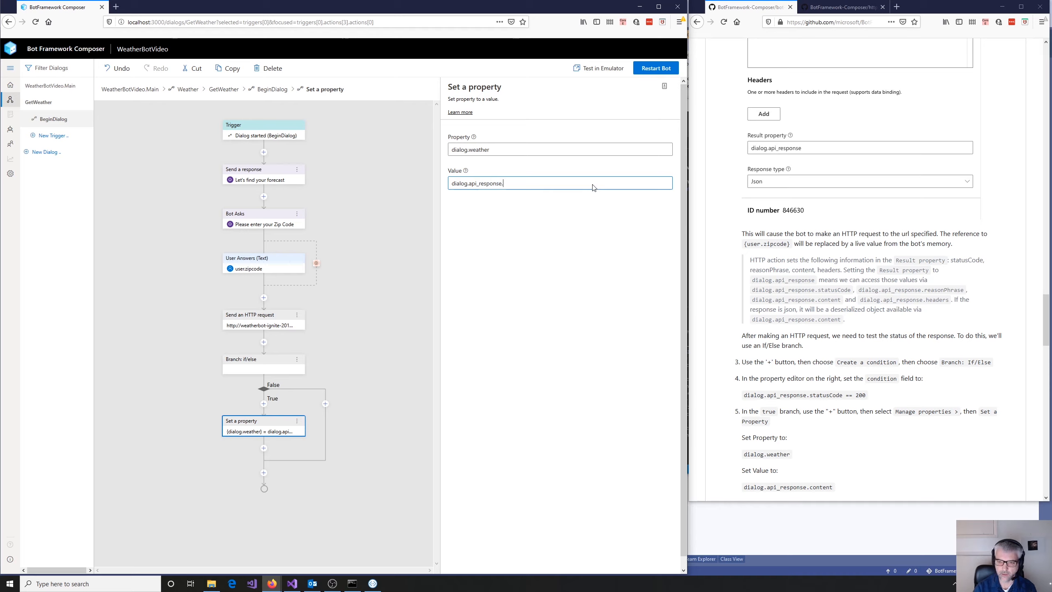
text(content)
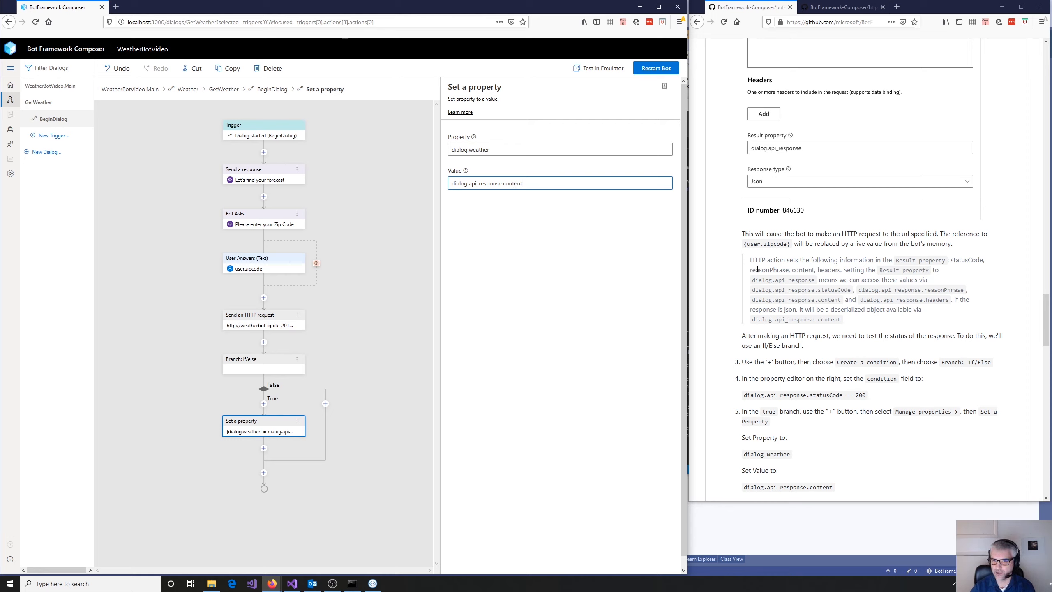
- Following the tutorial, set the Branch: if/else condition to dialog.api_response.statusCode == 200
scroll(834, 345, down, 3)
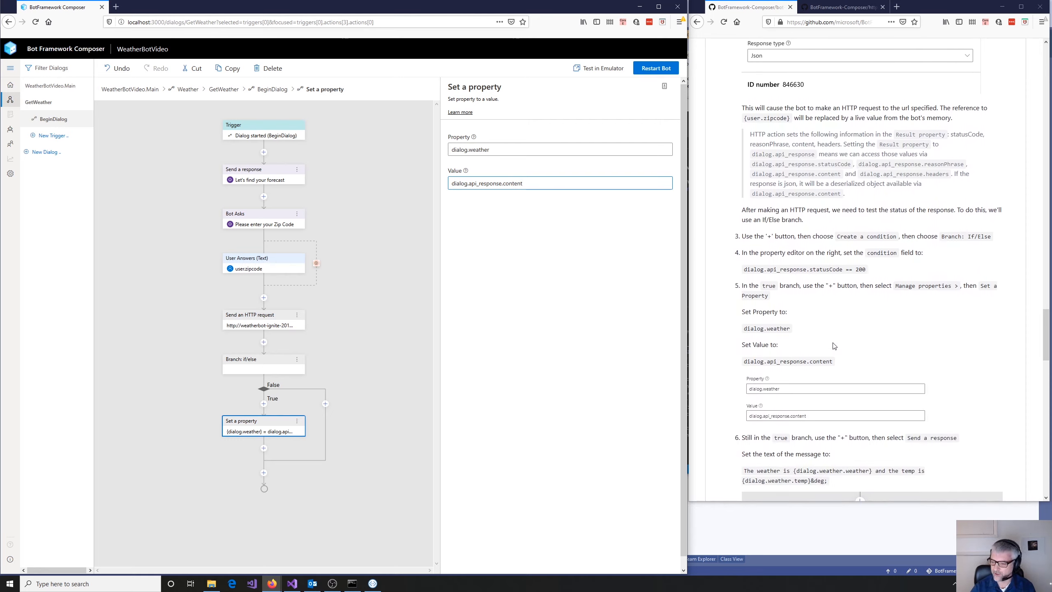
scroll(834, 345, down, 1)
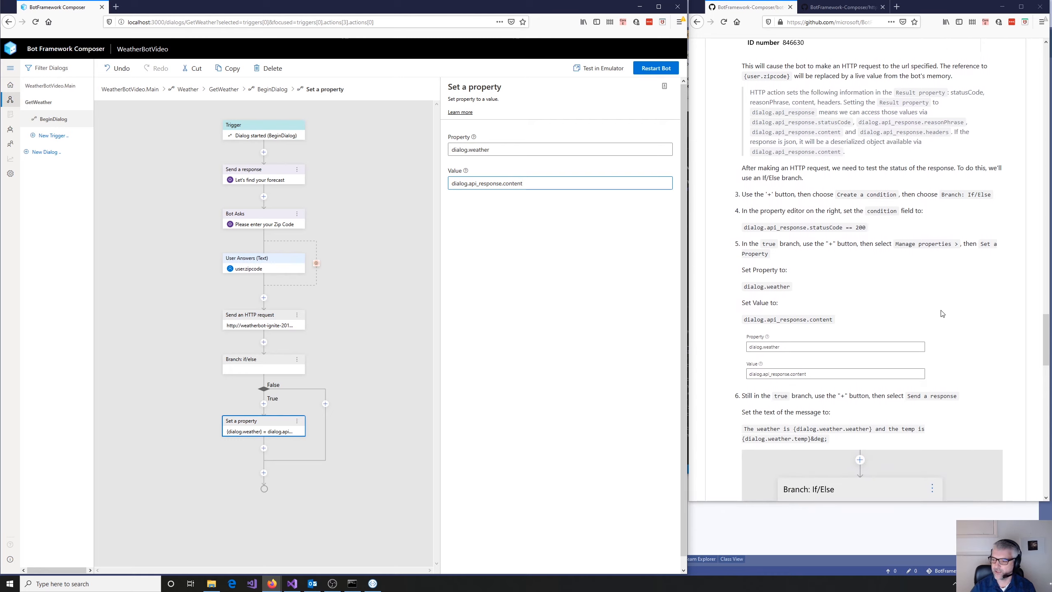
scroll(942, 314, down, 2)
scroll(942, 313, down, 3)
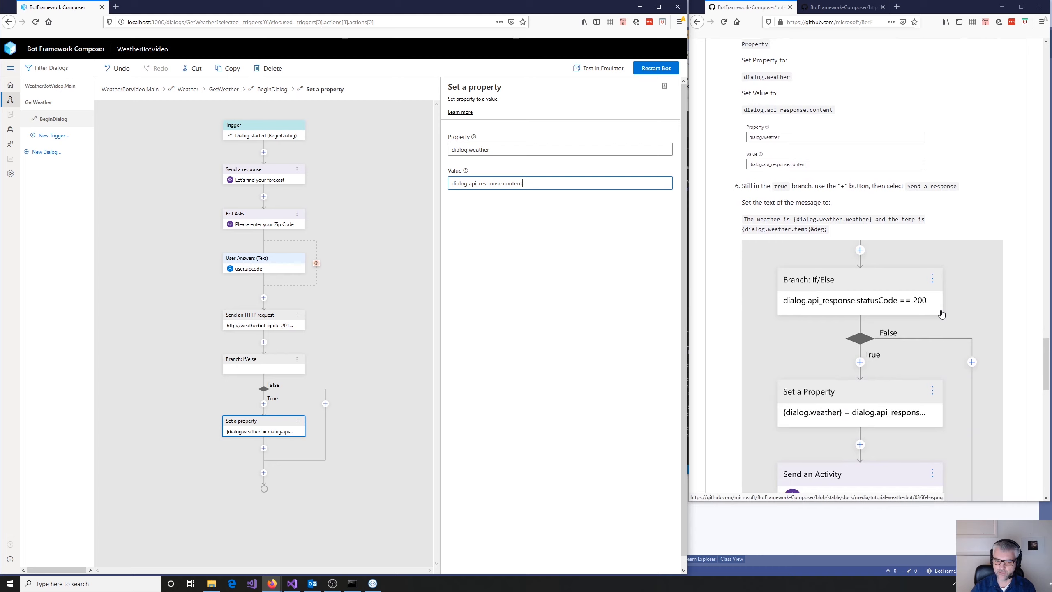
scroll(941, 313, up, 9)
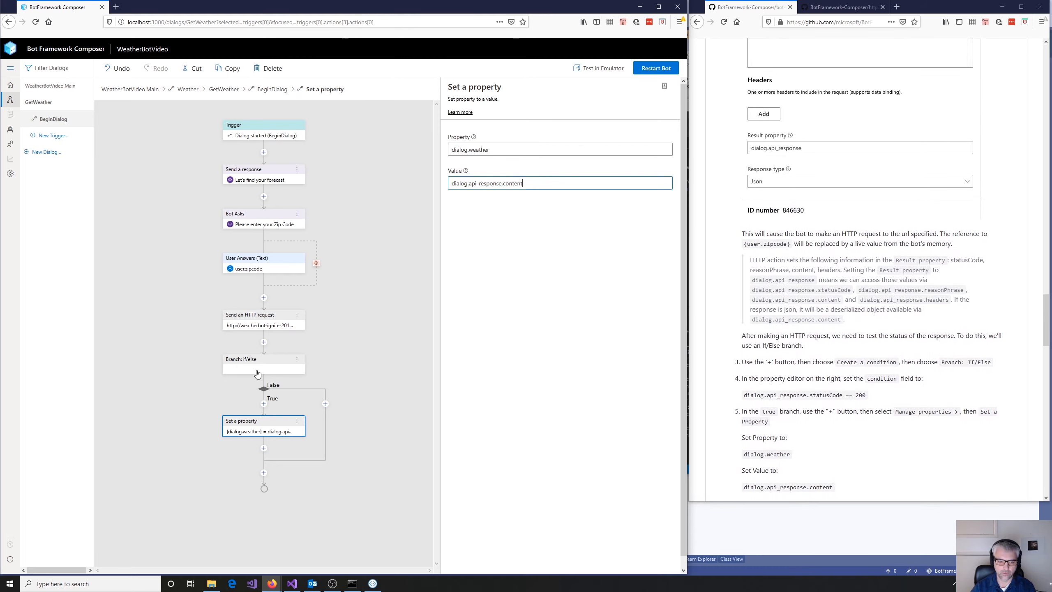
click(257, 371)
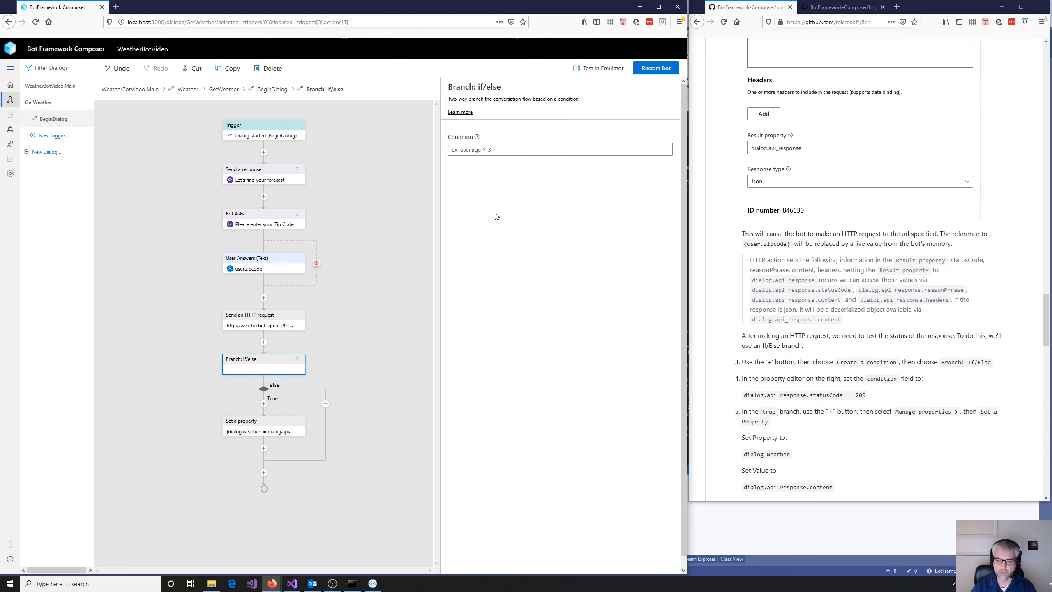
click(502, 146)
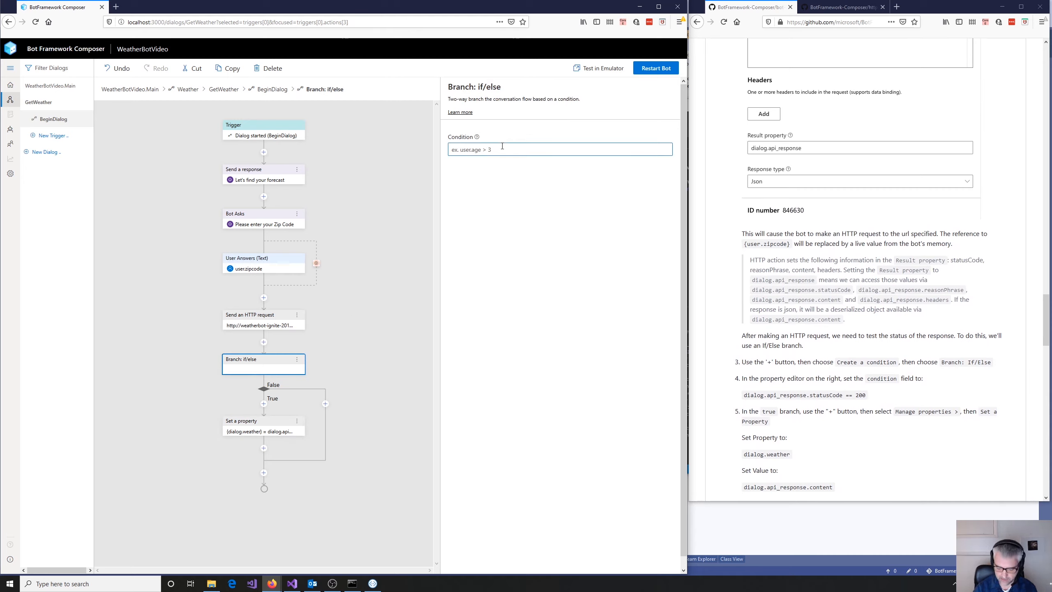
text(dialog)
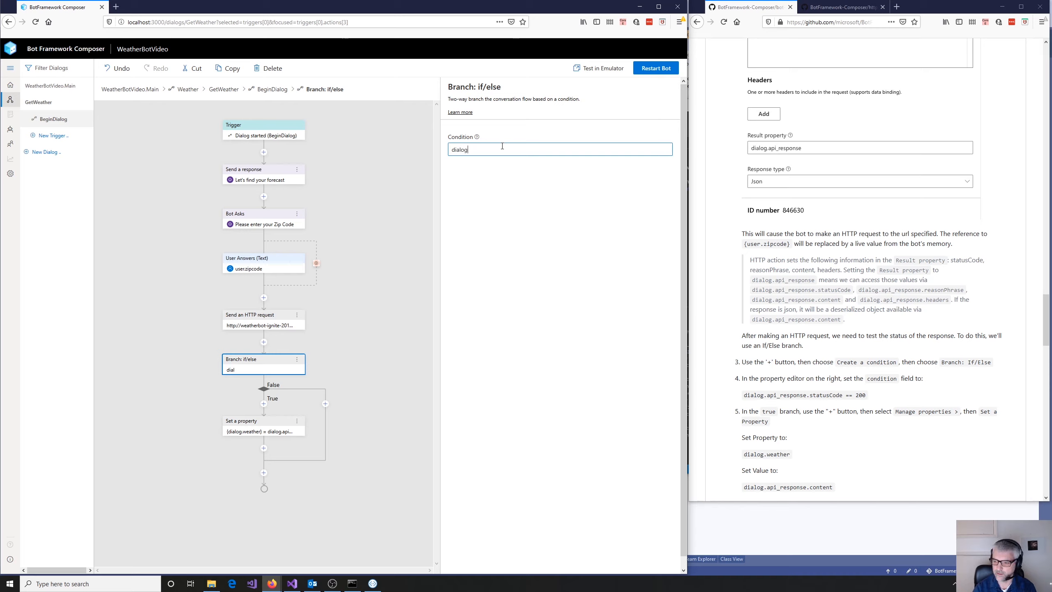
text(.api_res)
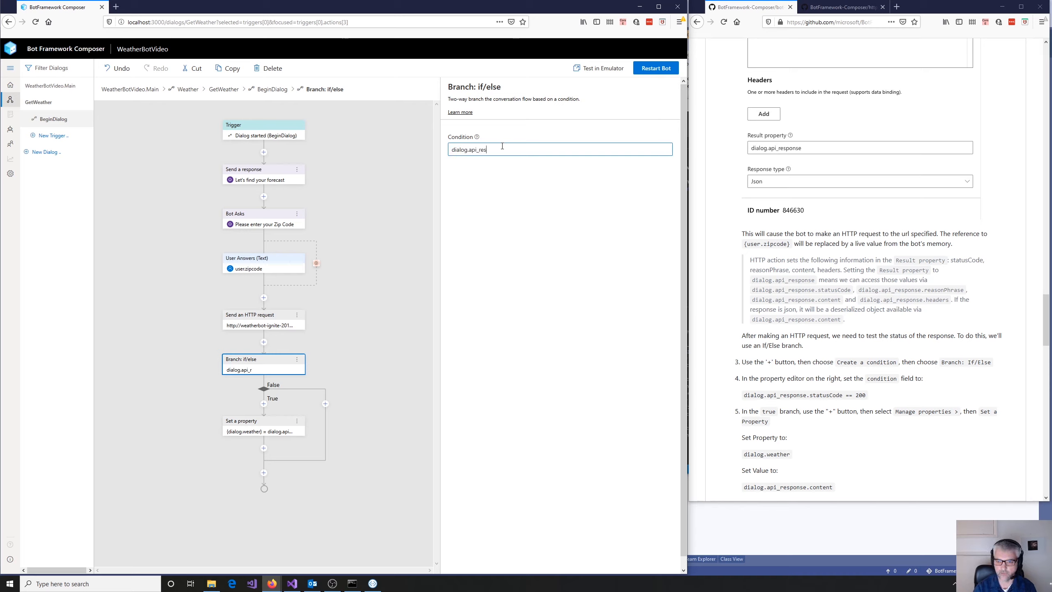
text(ponse.s)
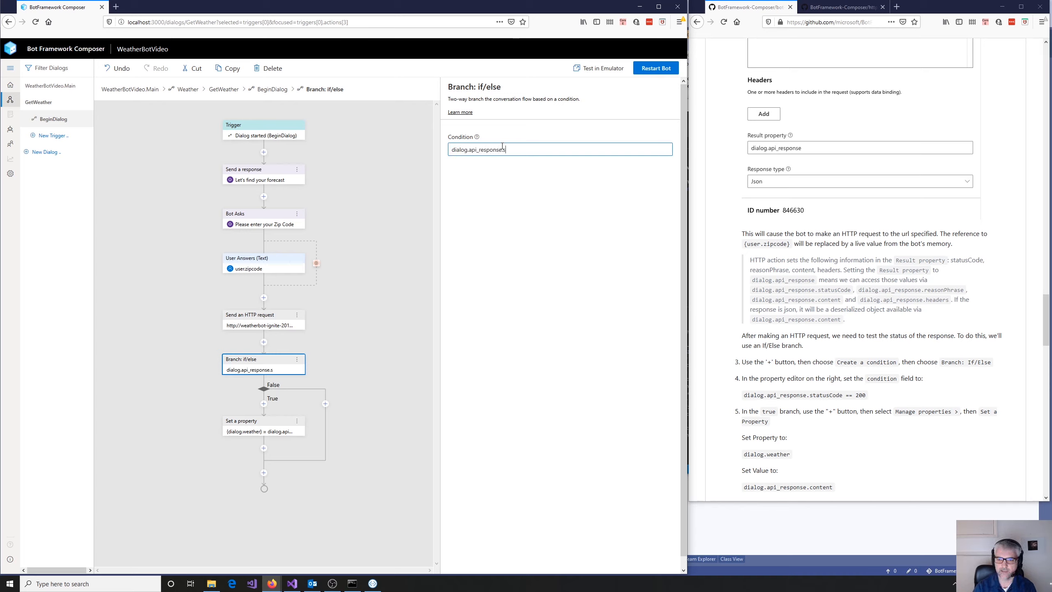
text(tatusCode)
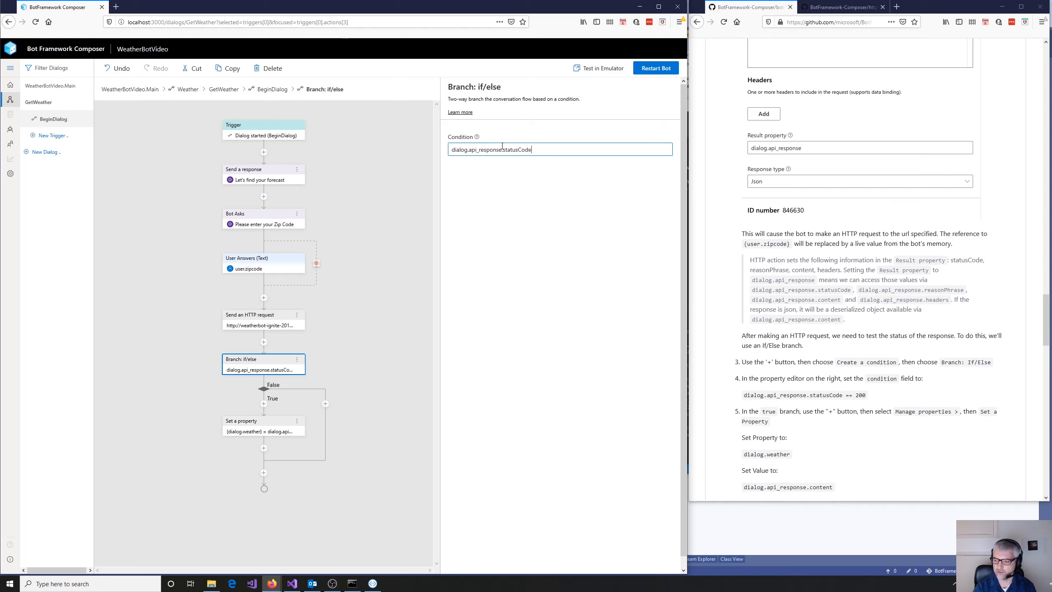
text( == 200)
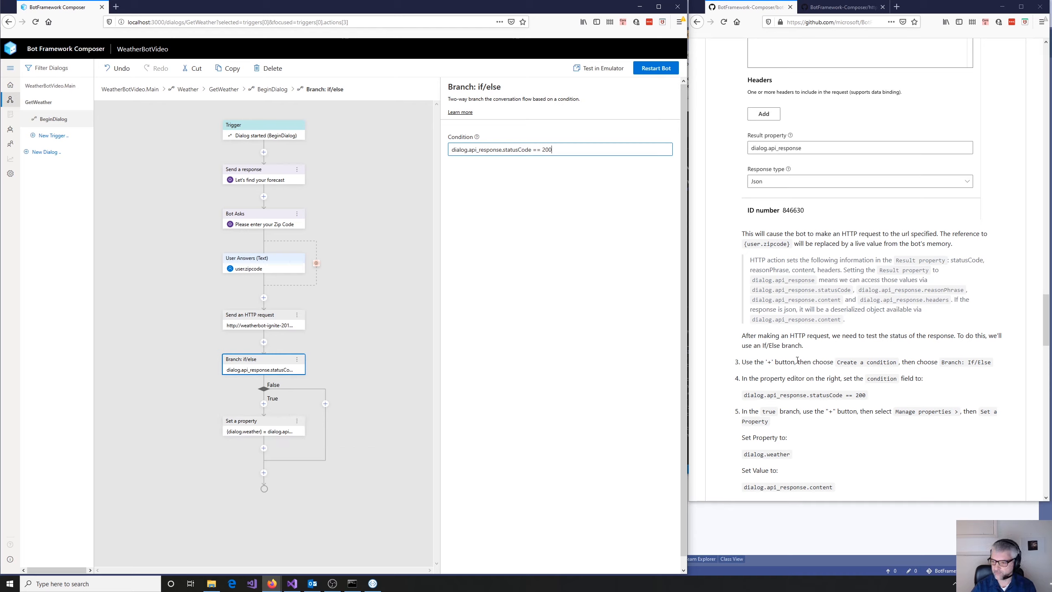
- Add a Send a response action to the False branch with the tutorial's text "I got an error: {dialog.api_response.content.message}"
scroll(914, 408, down, 2)
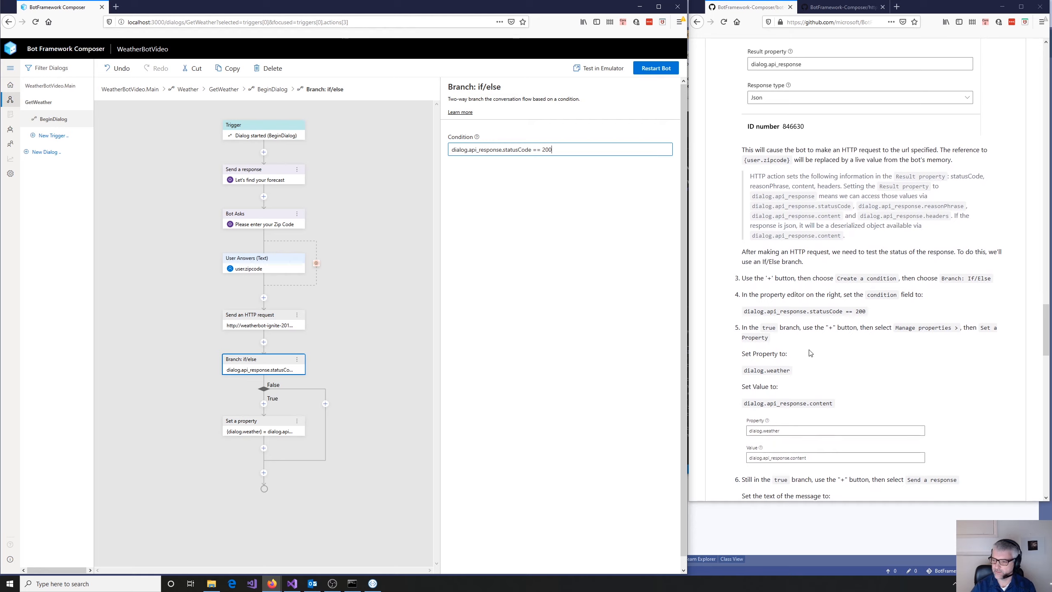
scroll(924, 398, down, 6)
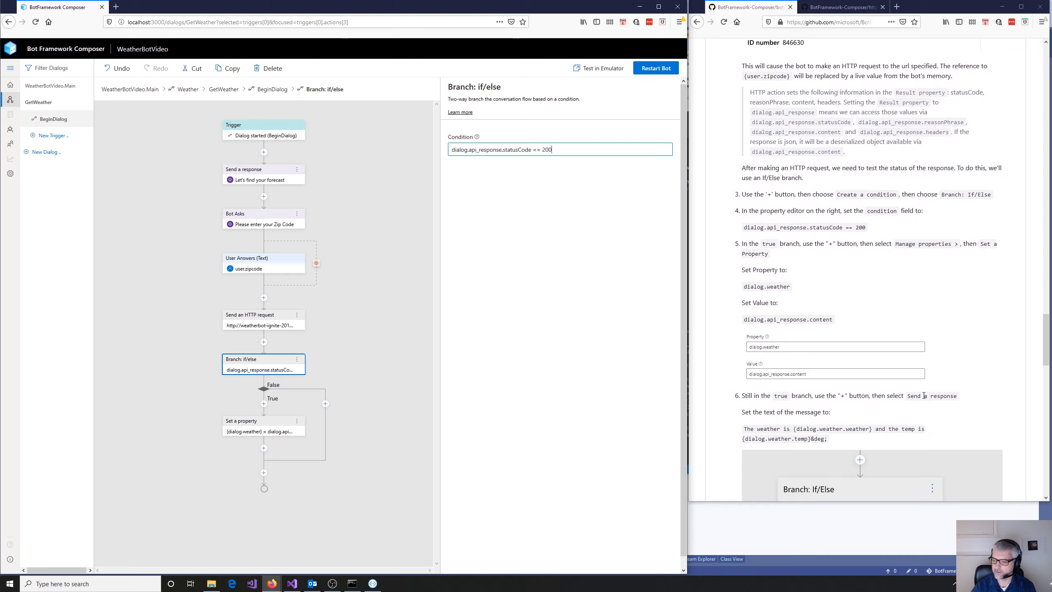
scroll(923, 398, down, 6)
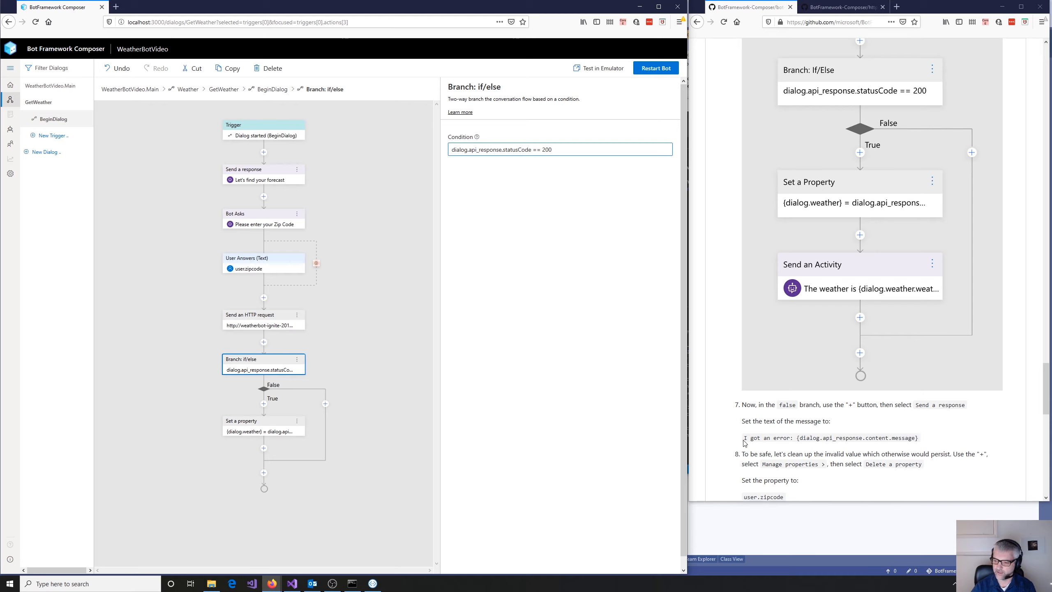
drag(745, 438, 920, 442)
key(ctrl+c)
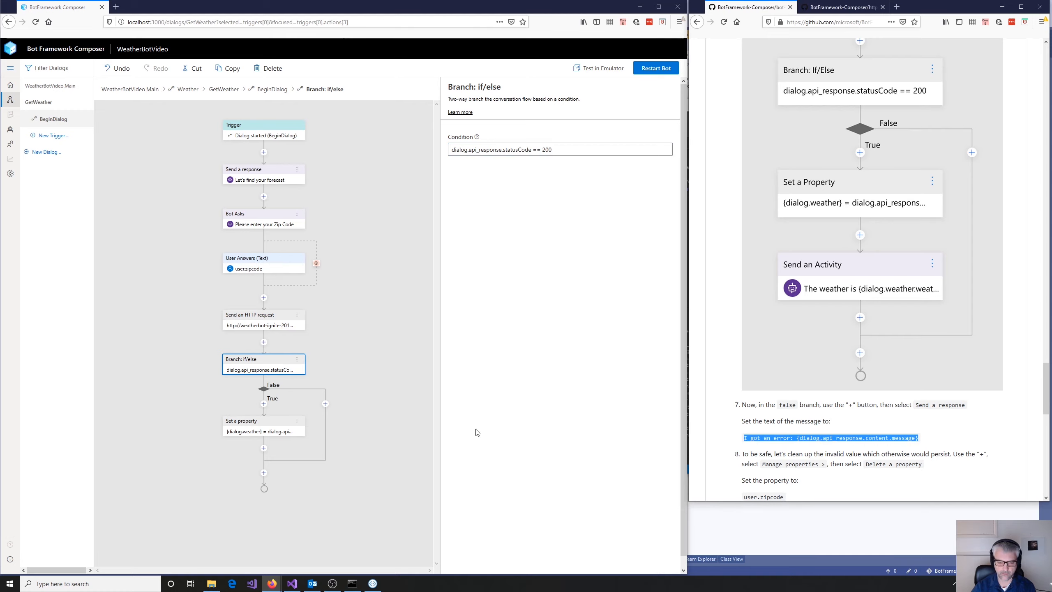
click(324, 403)
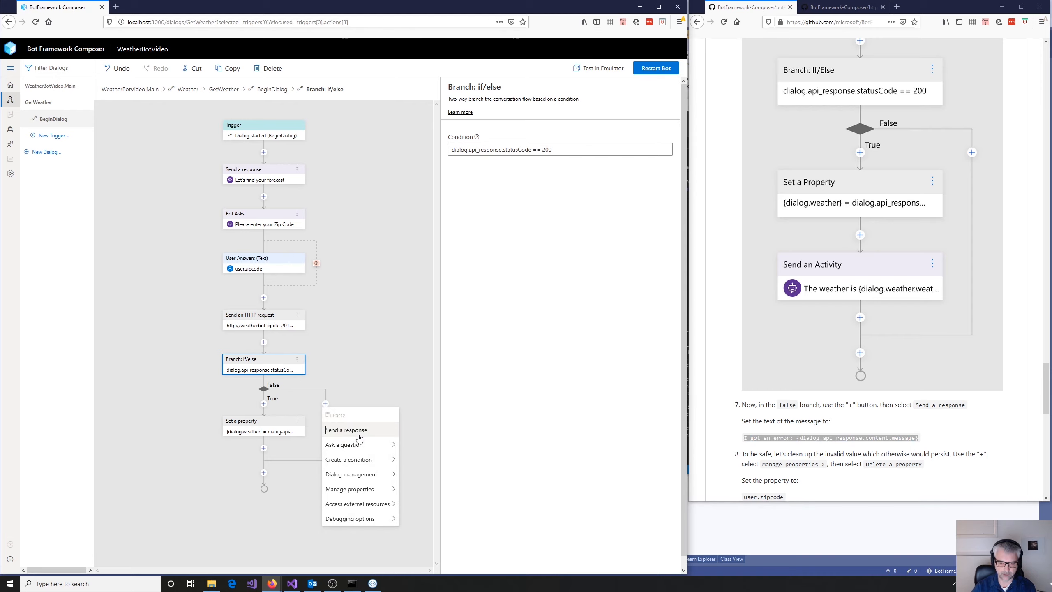
click(359, 436)
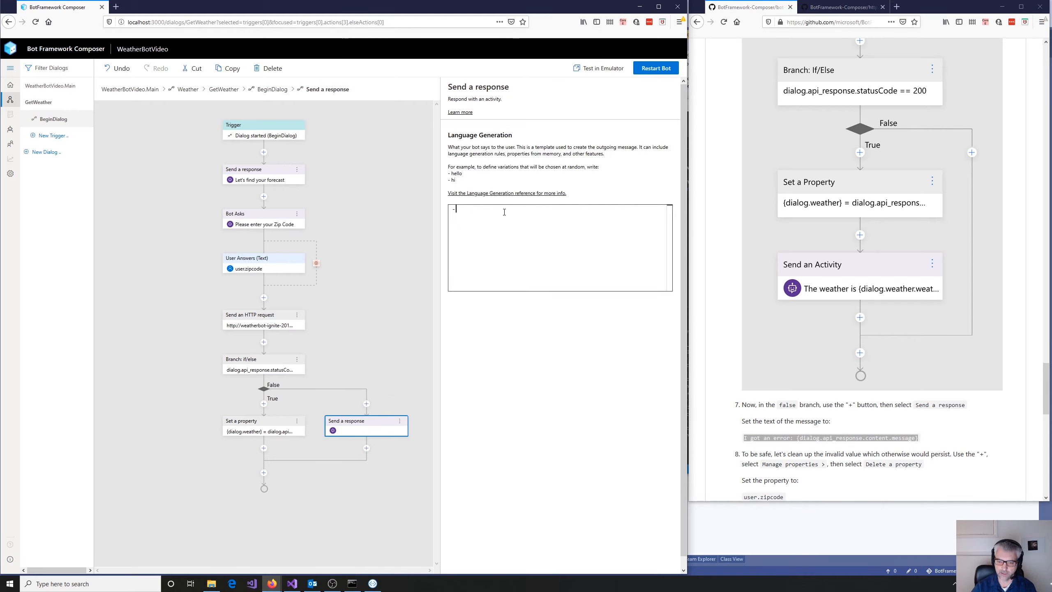
key(ctrl+v)
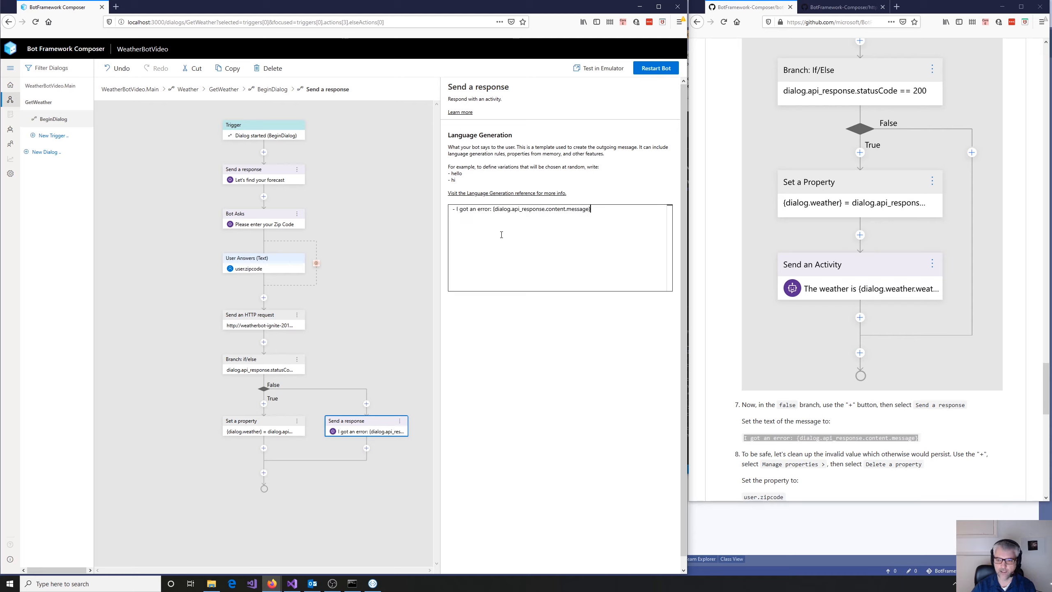
double_click(572, 210)
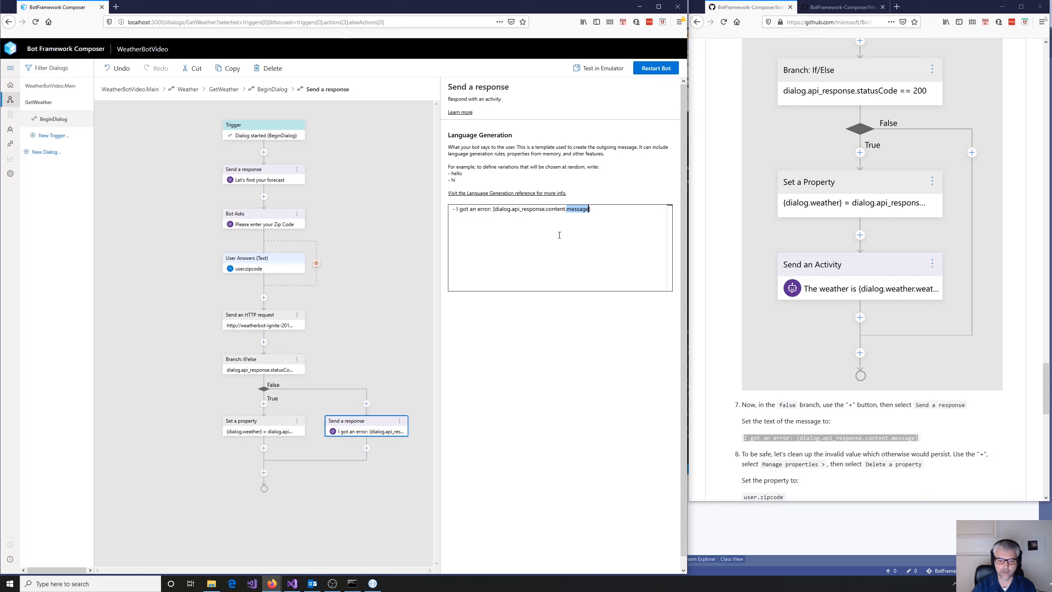
- After Set a property, add a Send a response reading "The weather is {dialog.weather.weather} and the temp is {dialog.weather.temp}&deg;", copied from the tutorial
click(264, 451)
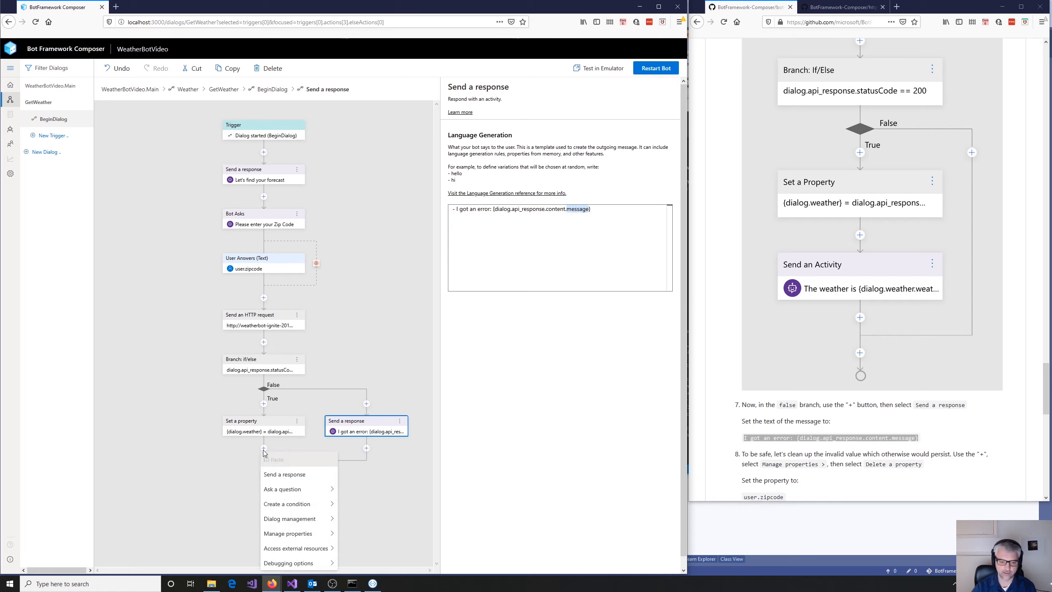
click(278, 475)
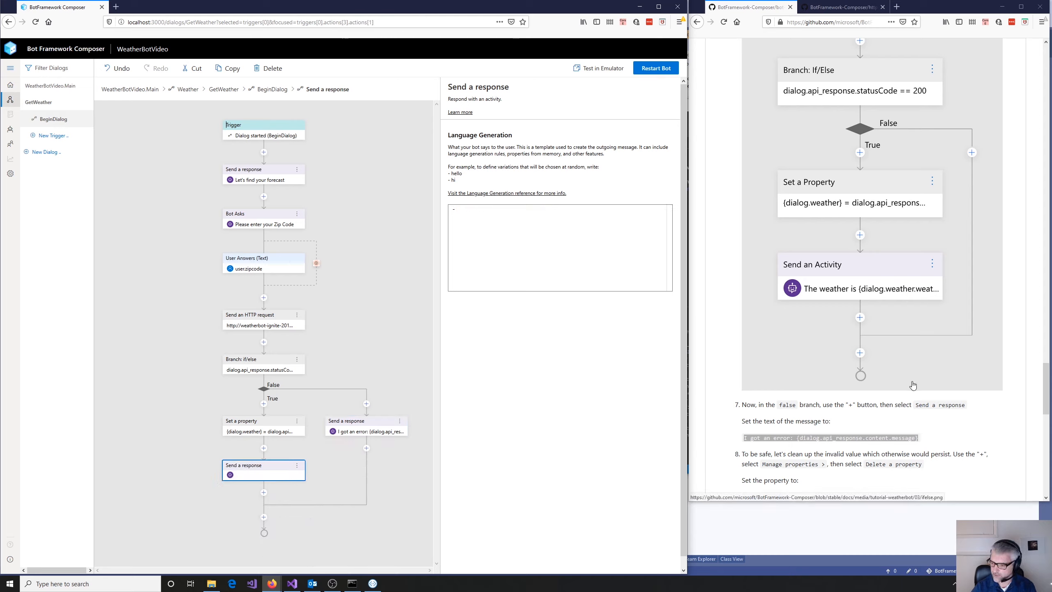
scroll(913, 385, down, 9)
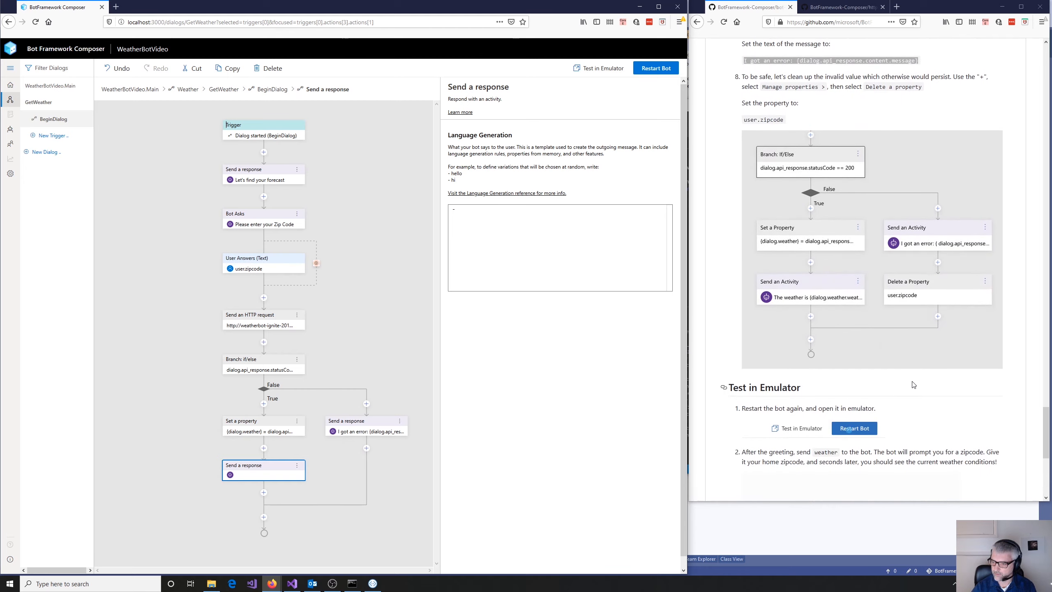
scroll(912, 386, up, 12)
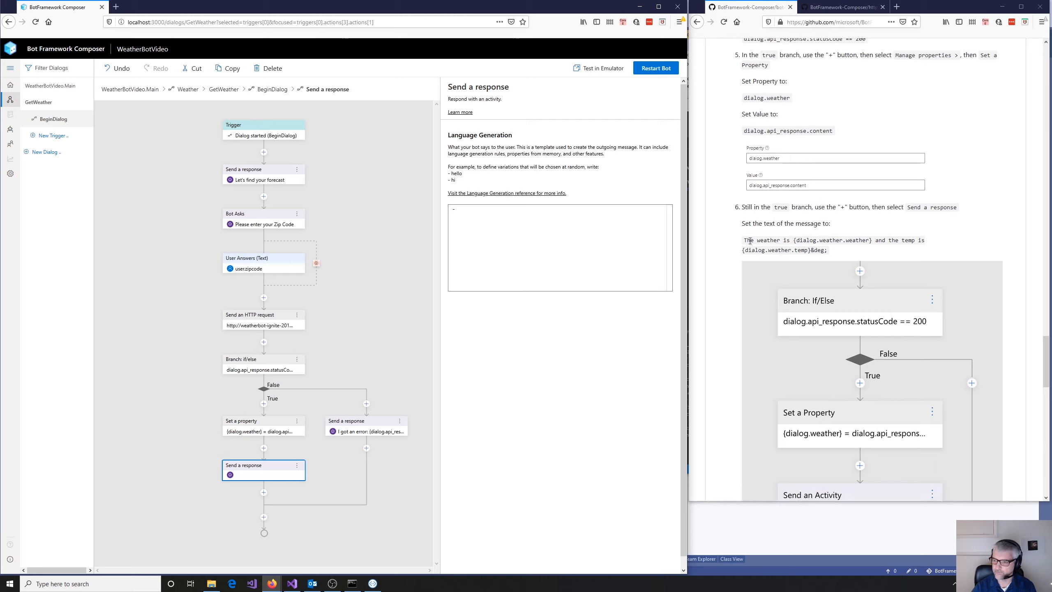
drag(744, 240, 828, 254)
key(ctrl+c)
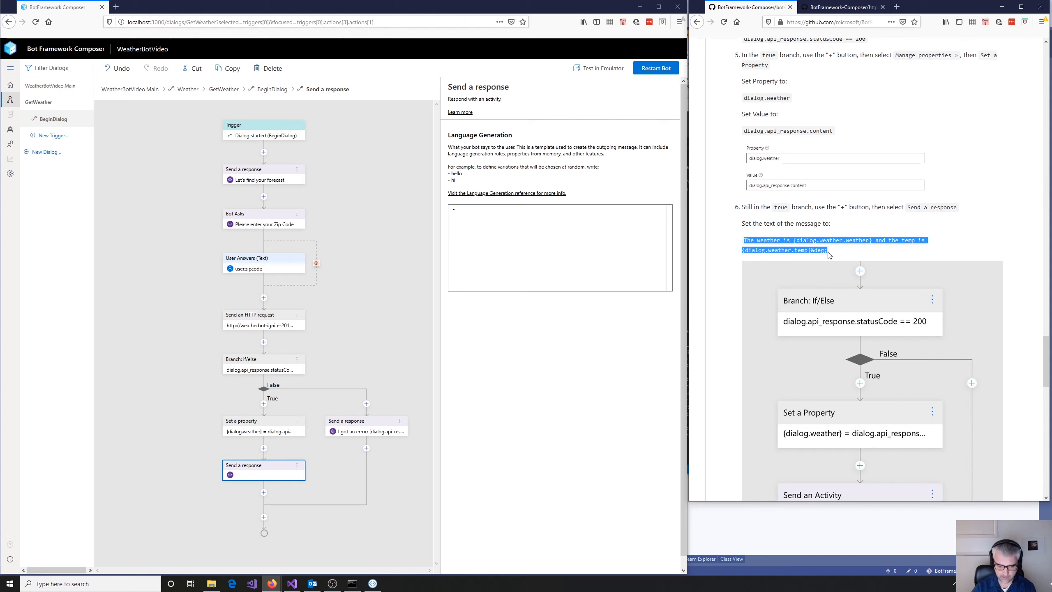
click(479, 210)
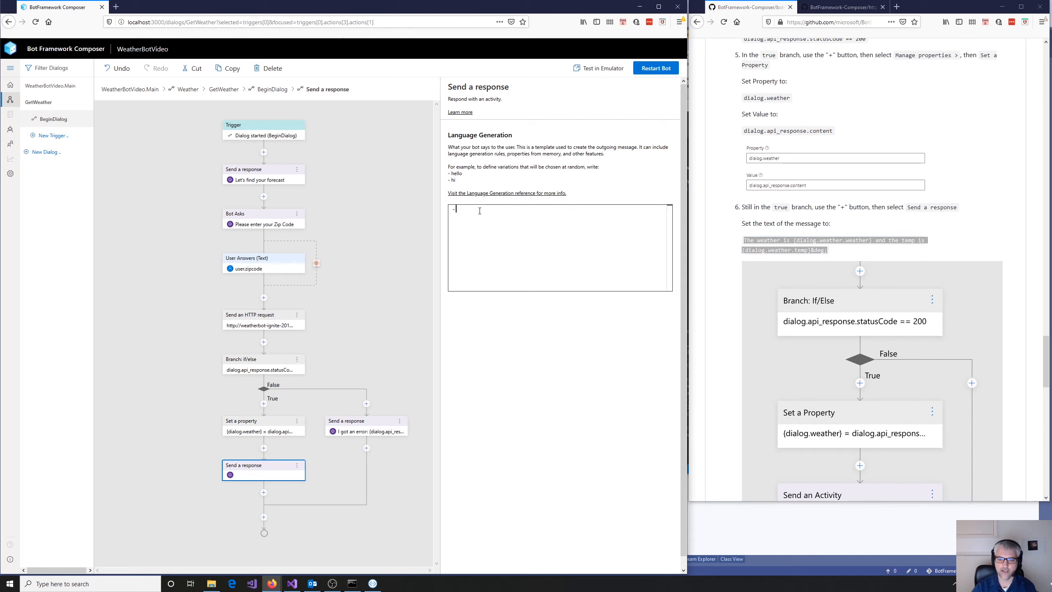
key(ctrl+v)
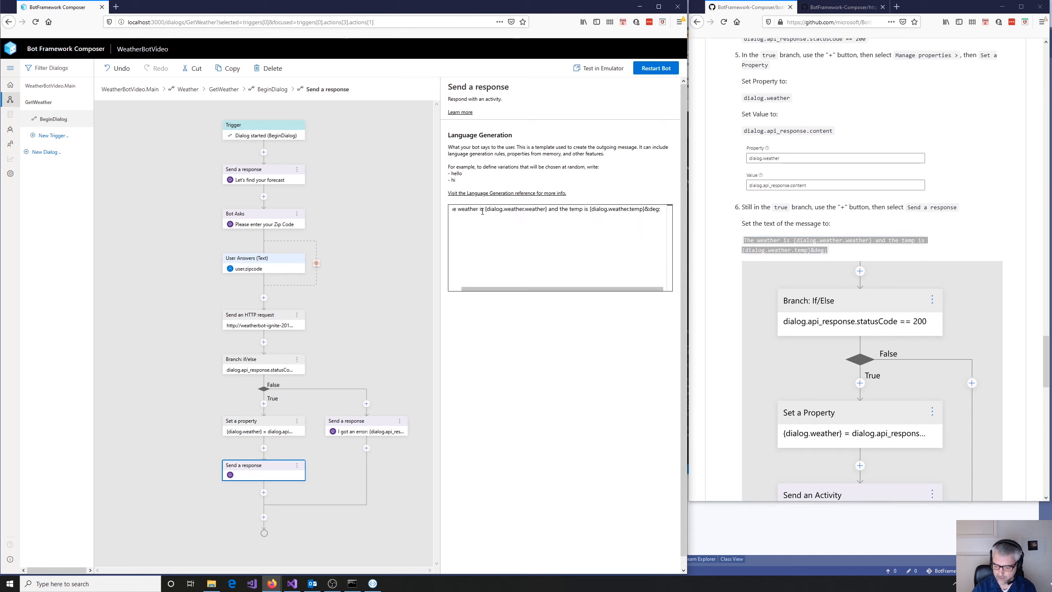
key(Home)
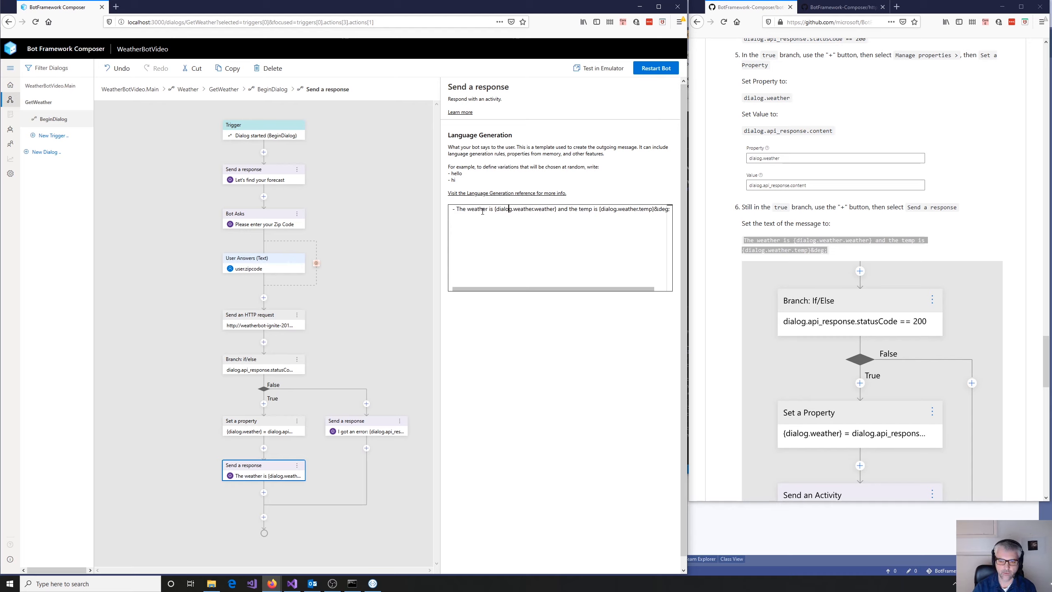
key(Right)
key(Right)
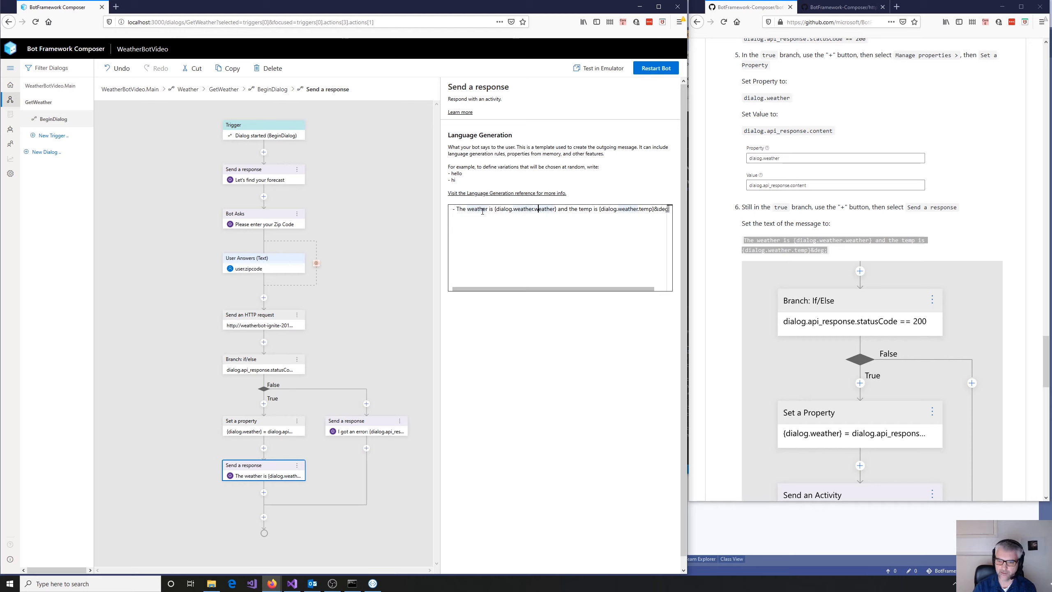
key(Right)
key(Right)
key(Right)
key(Right)
key(Right)
key(Right)
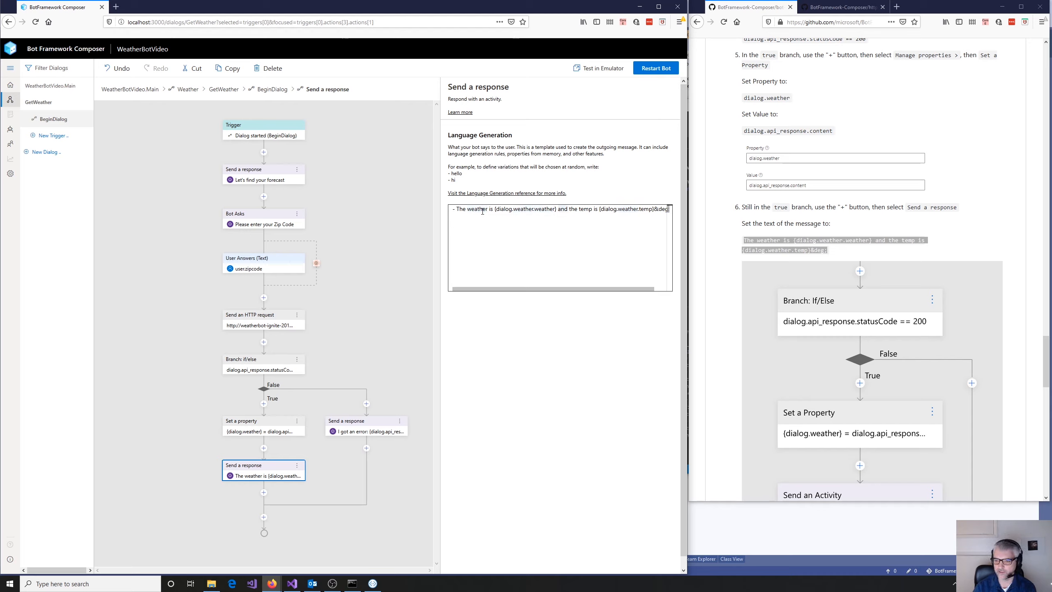
- Check the end of the weather response text in the True branch's Send a response action
key(Right)
key(Right)
key(Right)
key(Right)
key(Right)
key(Right)
key(Right)
key(Right)
key(Right)
key(Right)
key(Right)
key(Right)
key(Right)
key(Right)
key(Right)
key(Right)
key(Right)
key(Right)
key(Right)
key(Right)
key(Right)
key(Right)
key(Right)
key(Right)
key(Right)
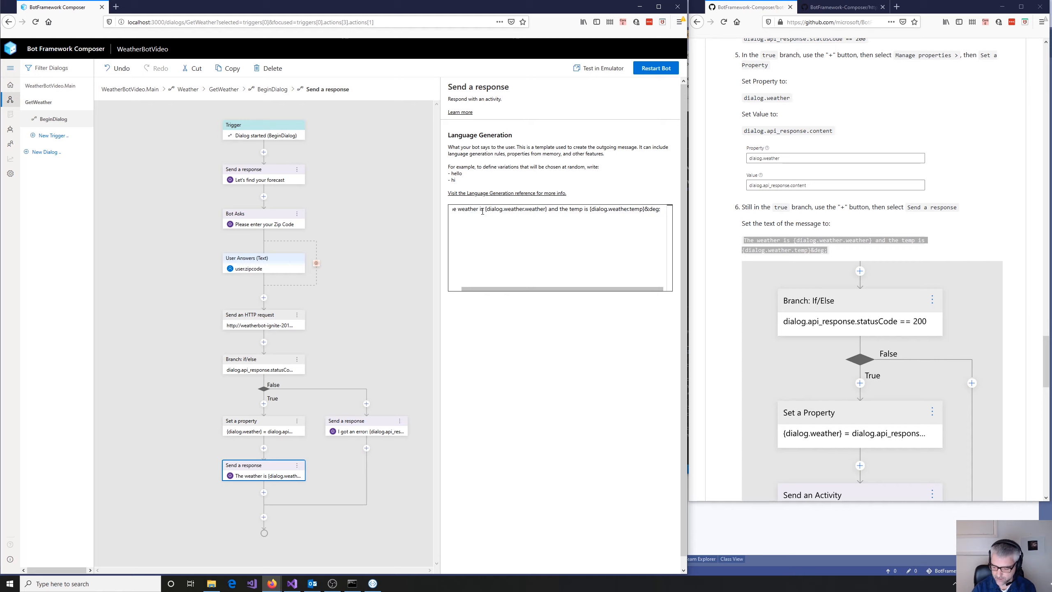
key(Home)
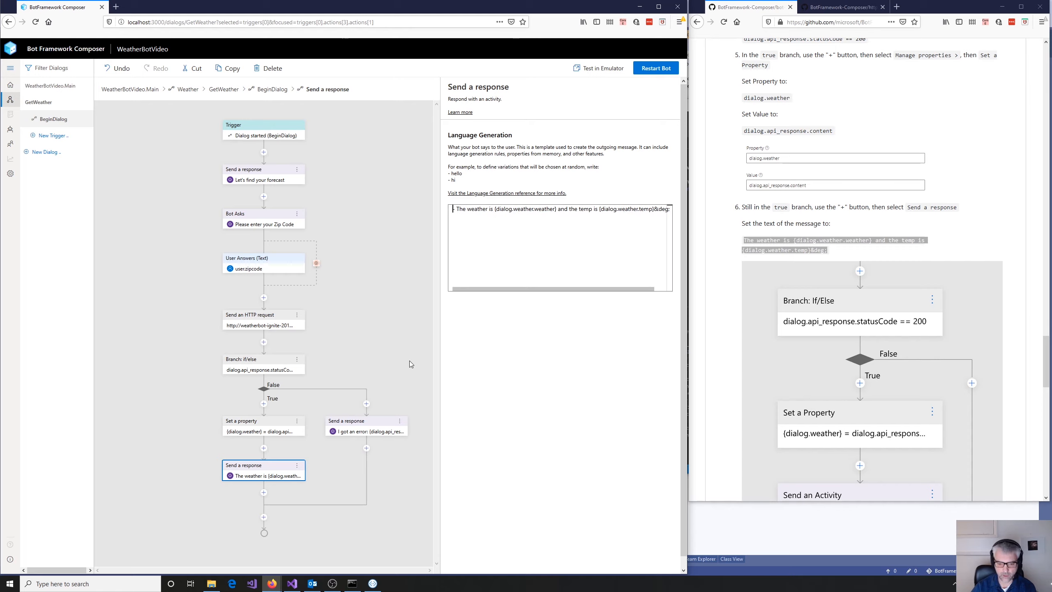
- Try adding a Set a property action after the False branch's Send a response, starting its property with "dialog."
click(366, 448)
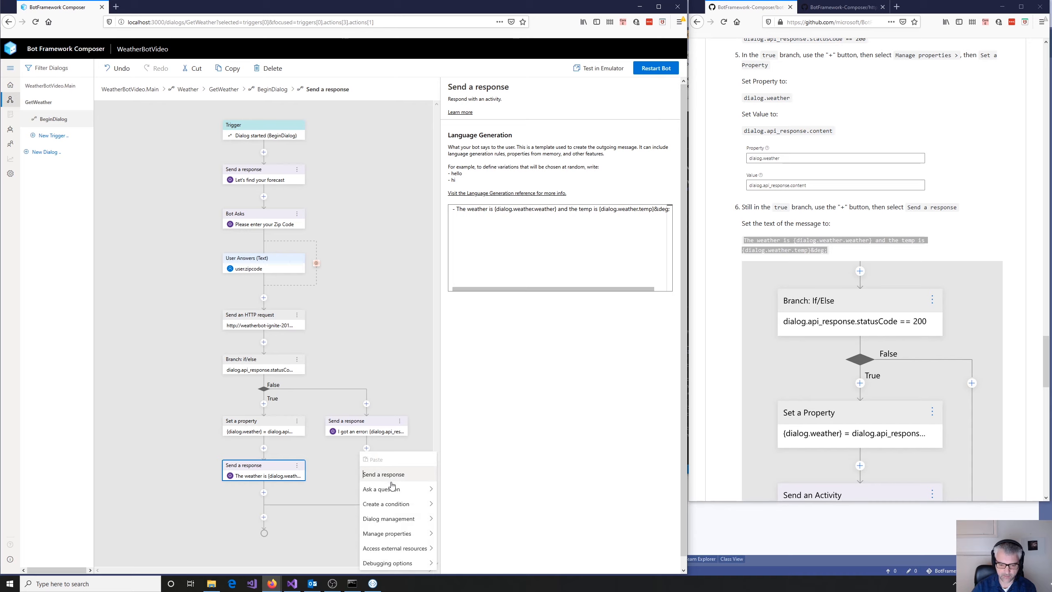
mouse_move(405, 535)
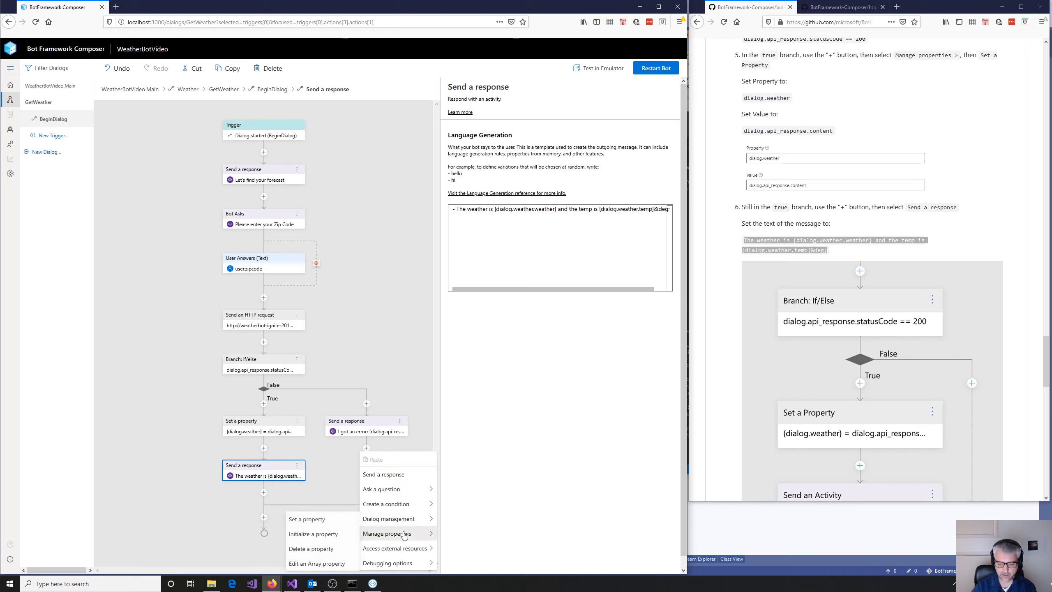
click(335, 521)
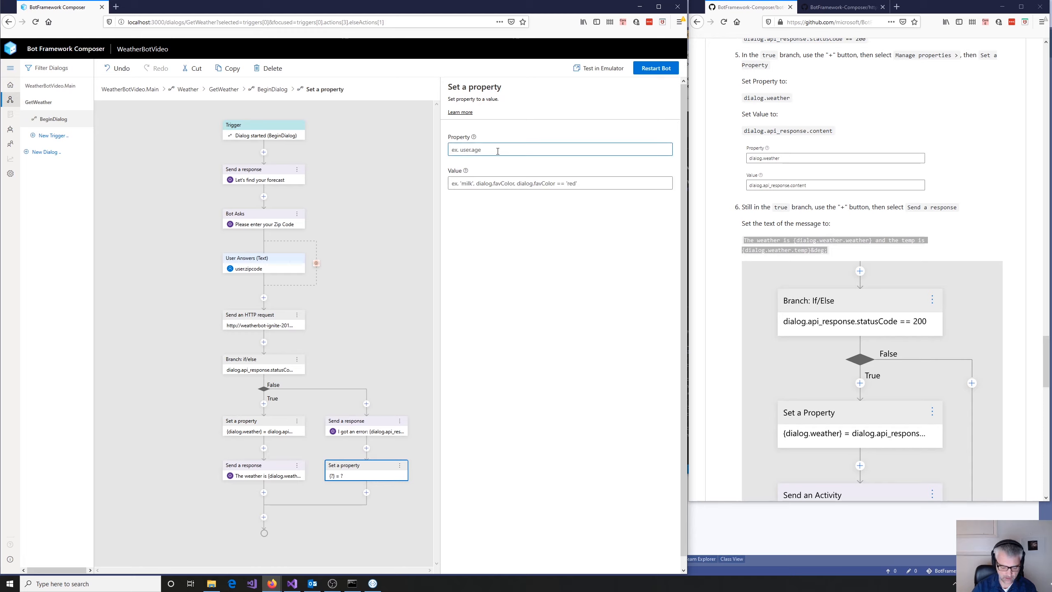
text(dialog.)
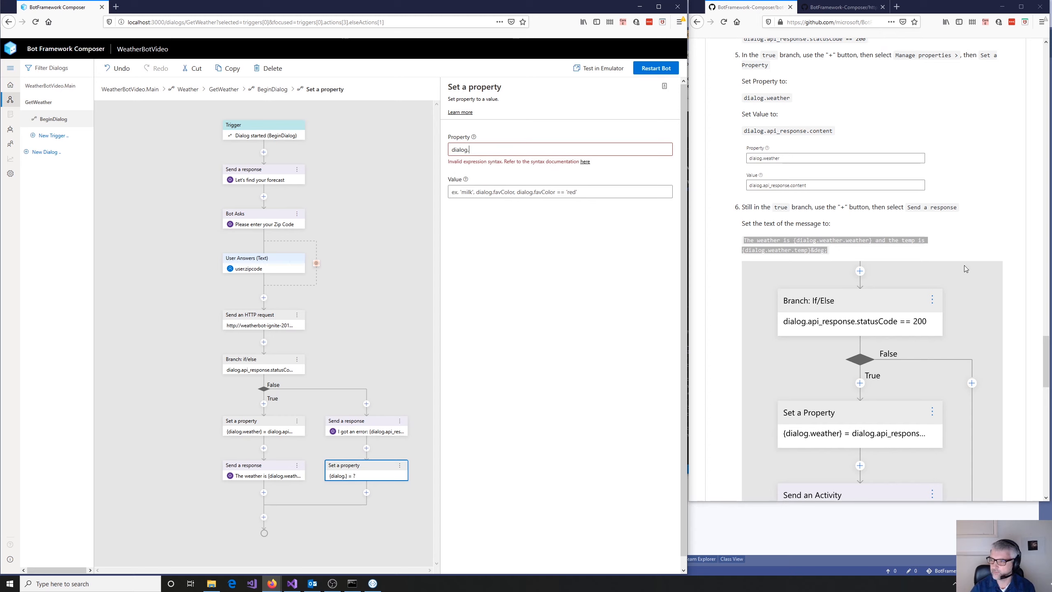
- Review the tutorial from the HTTP request section through the False branch instructions to find the required property action
scroll(964, 264, down, 8)
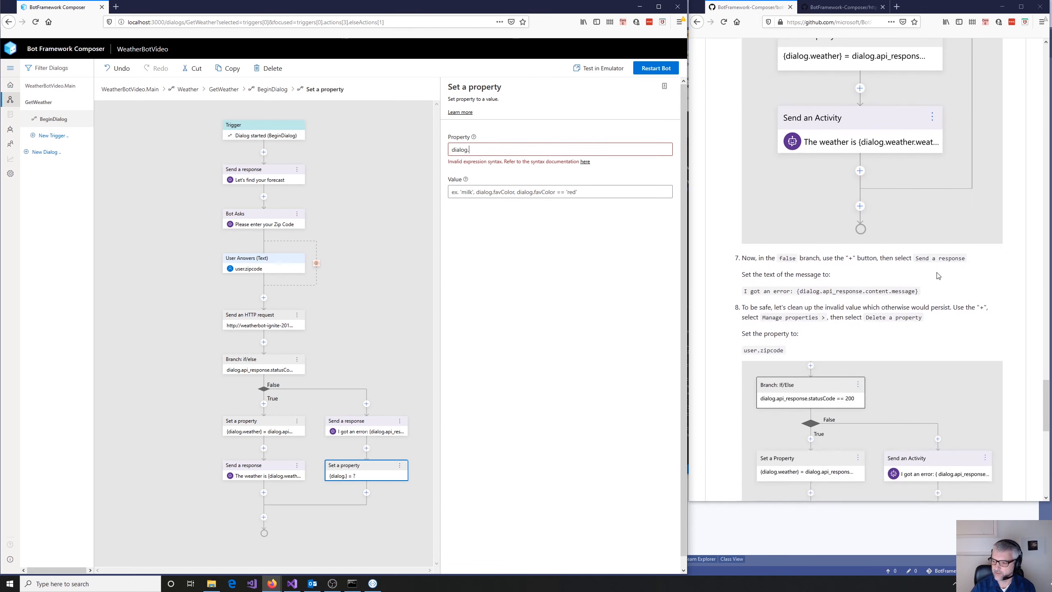
scroll(936, 272, down, 6)
scroll(938, 276, up, 4)
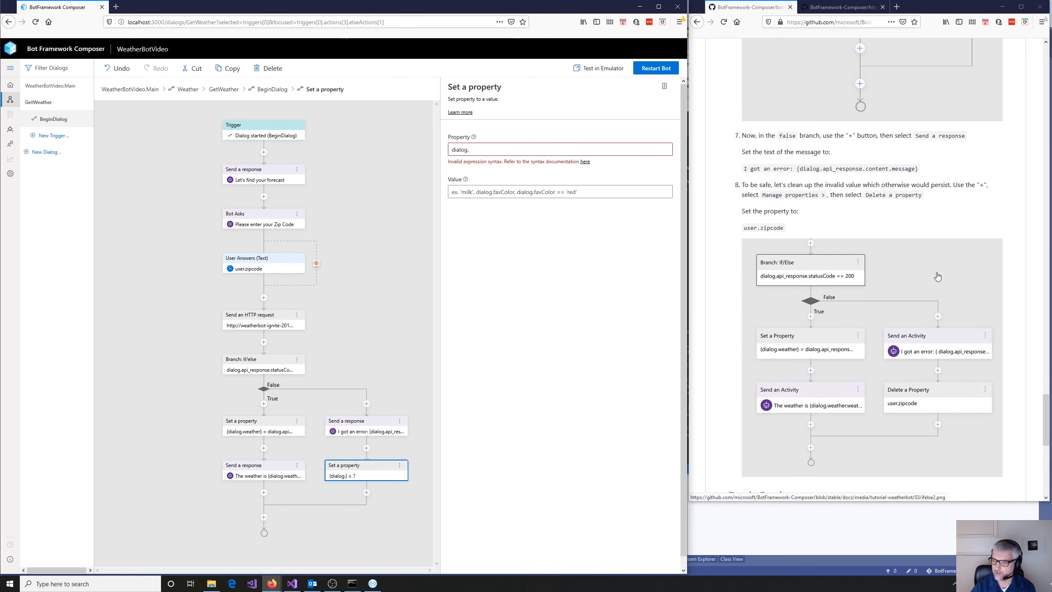
scroll(937, 276, up, 10)
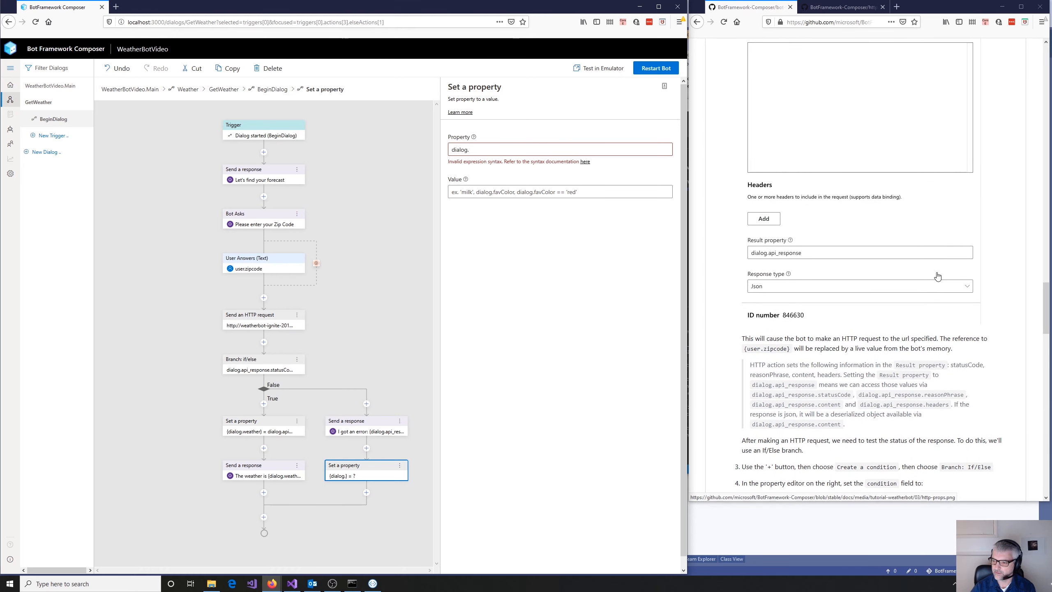
scroll(938, 276, up, 10)
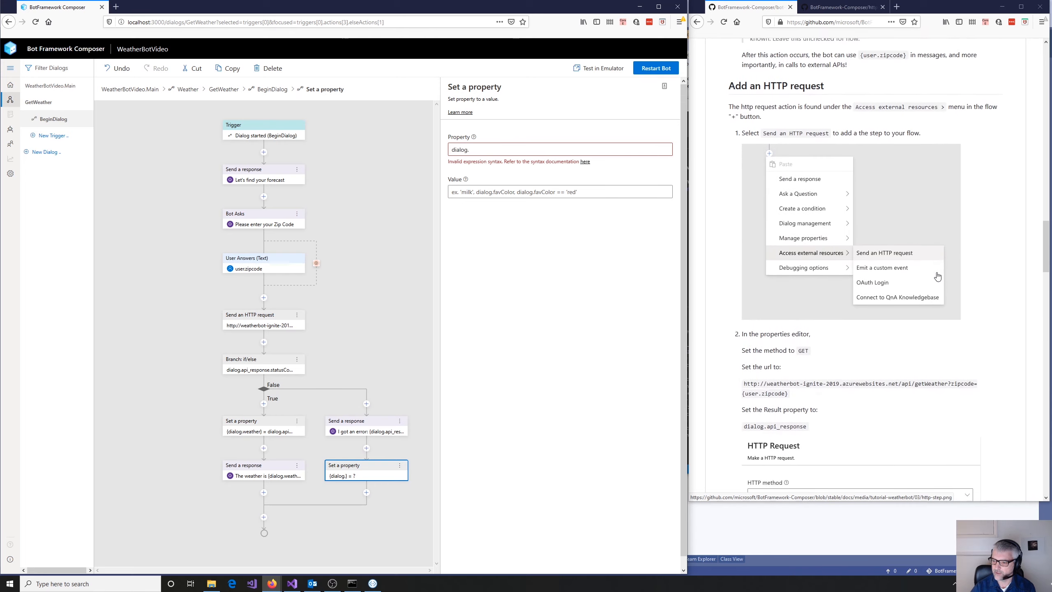
scroll(937, 277, down, 3)
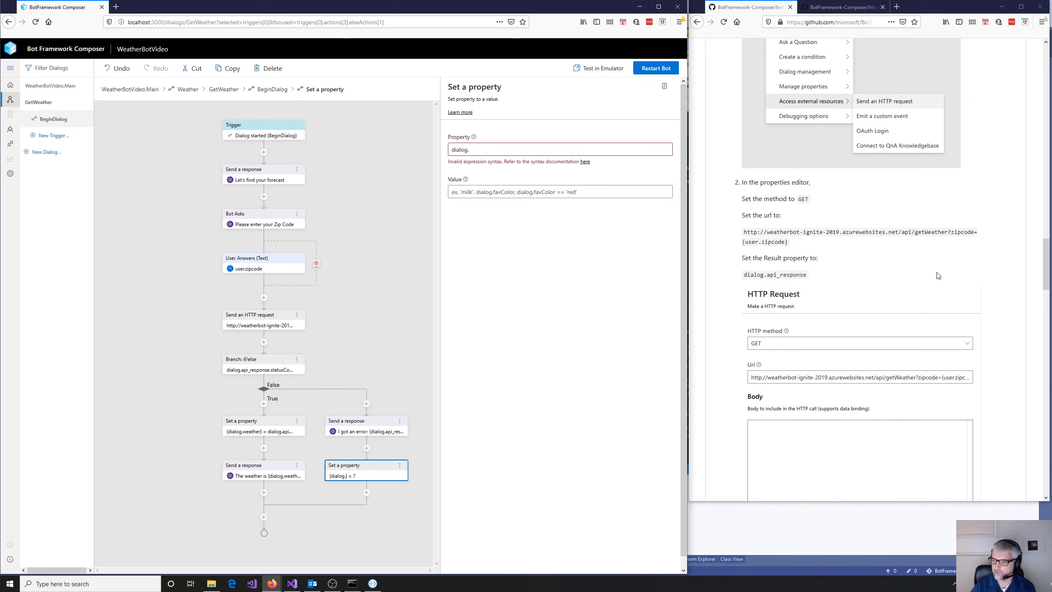
scroll(938, 277, down, 10)
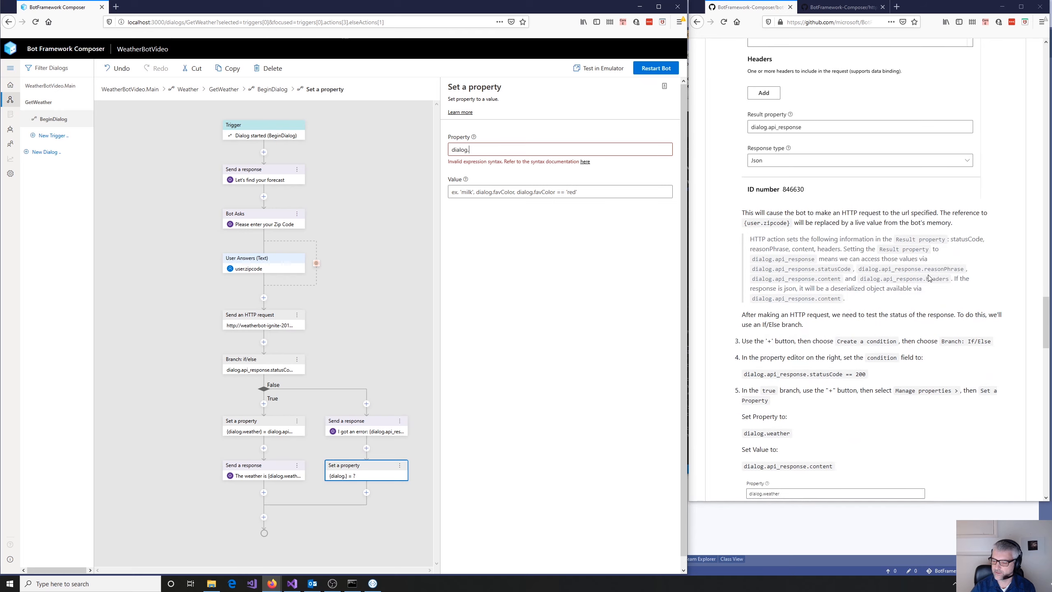
scroll(928, 278, down, 7)
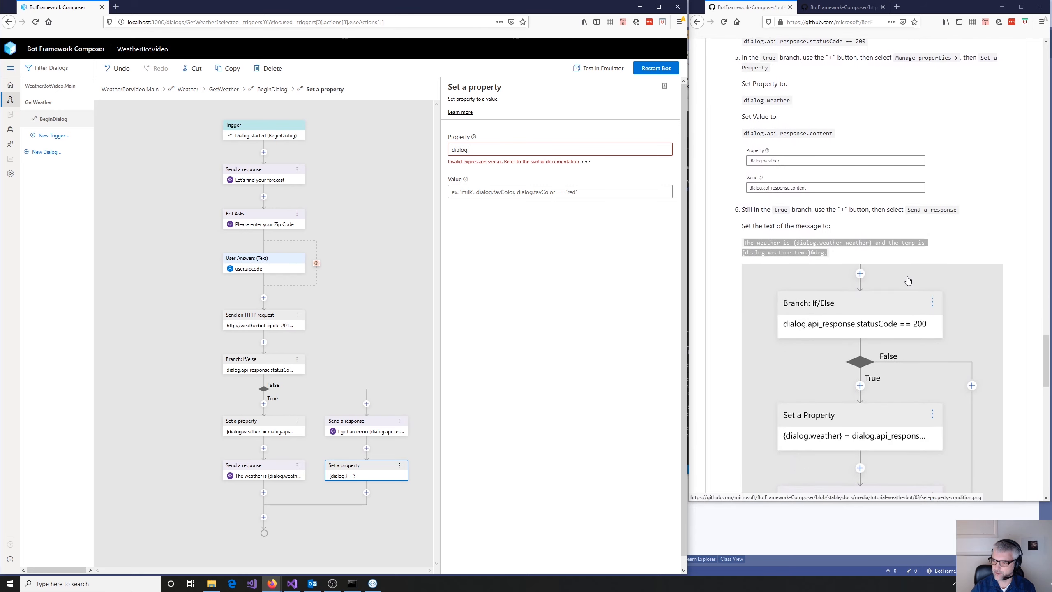
scroll(907, 280, down, 8)
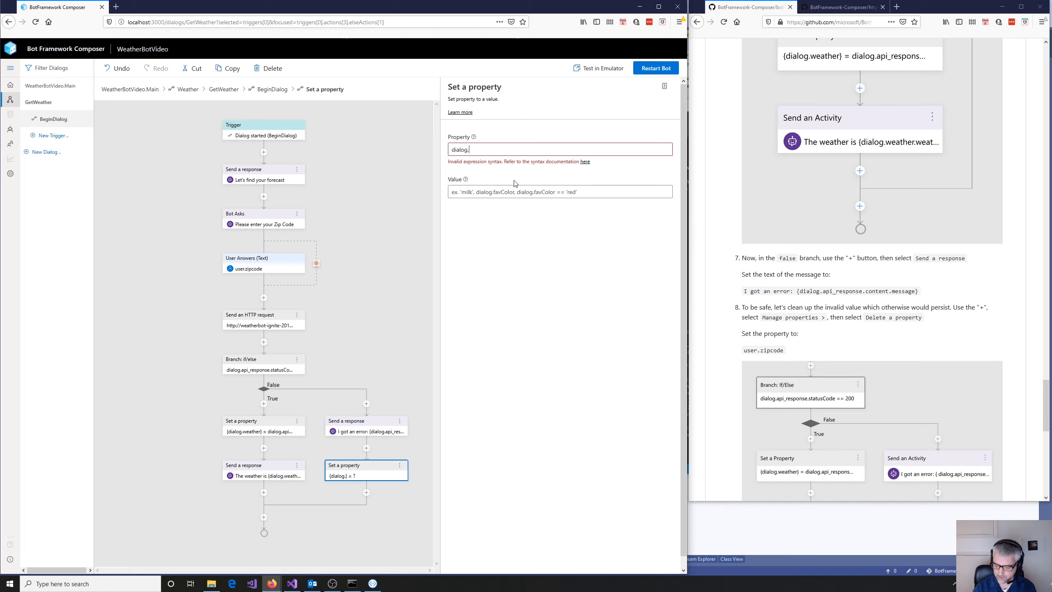
- Delete the incomplete Set a property action from the False branch
key(ctrl+a)
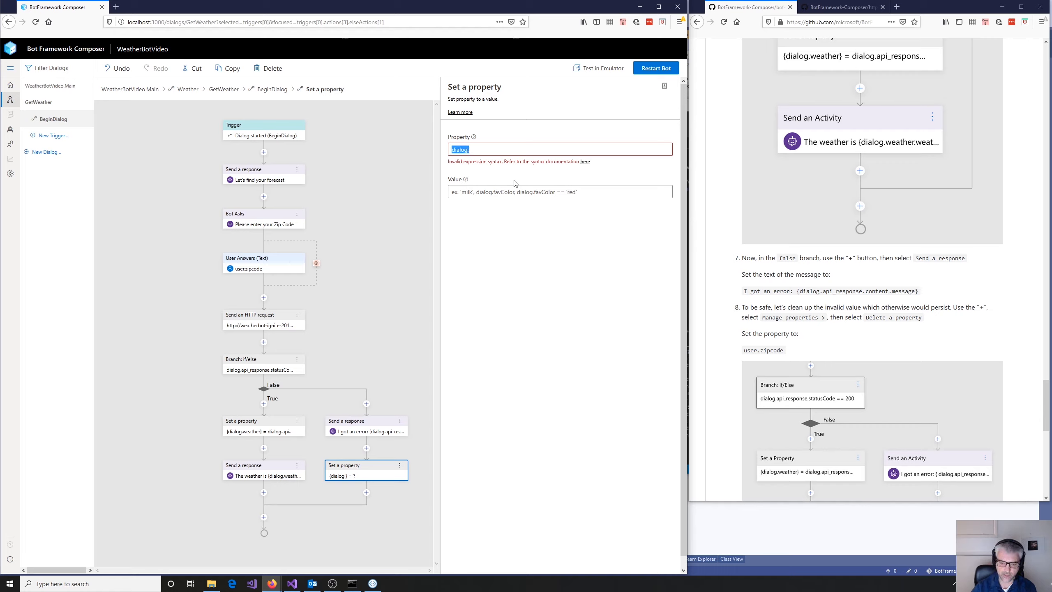
click(492, 368)
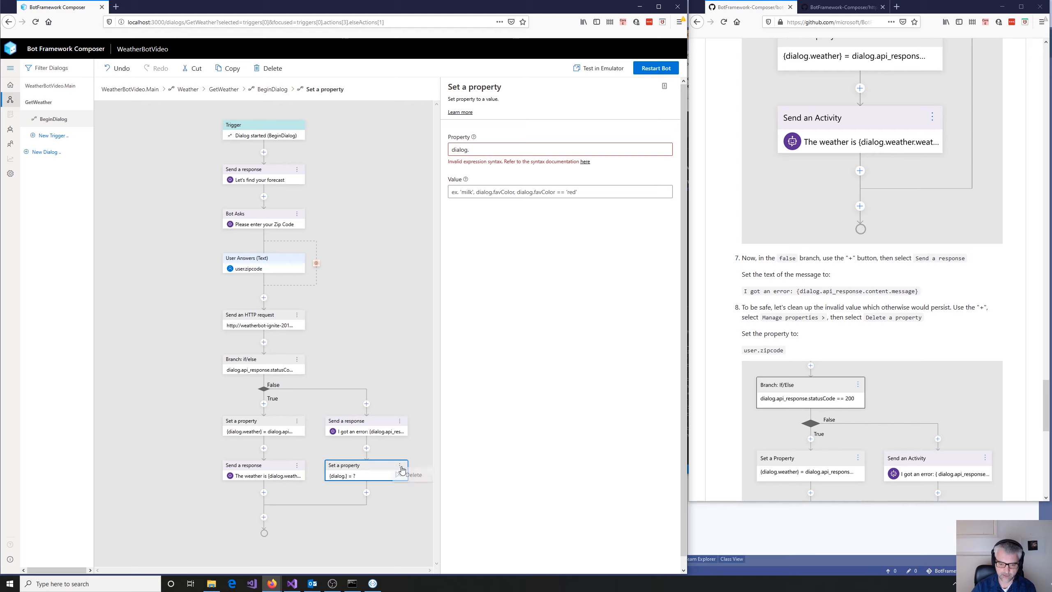
key(Delete)
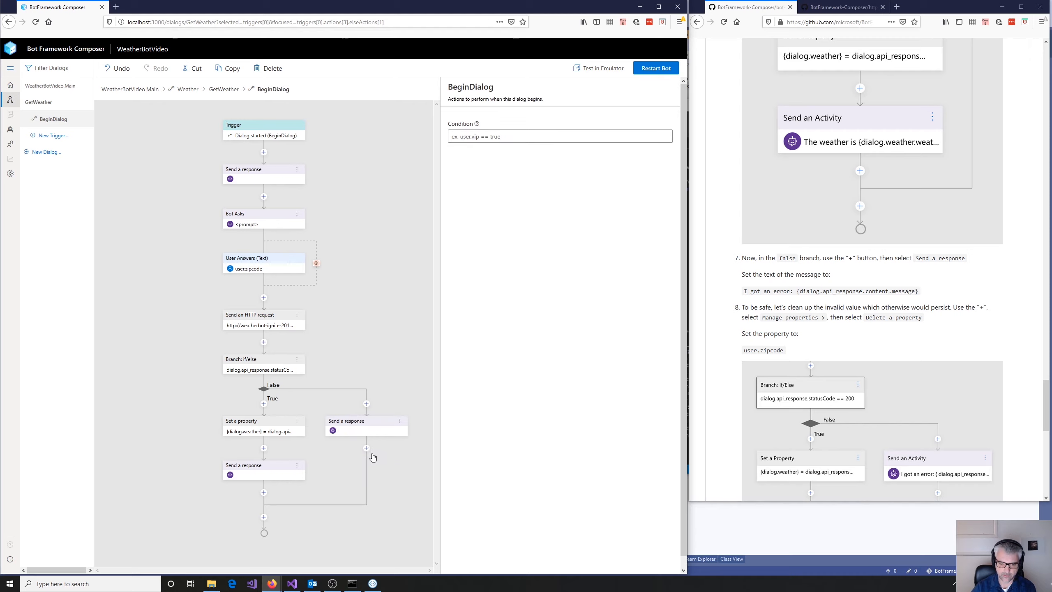
- Add a Delete a property action after the False branch's Send a response and set its property to user.zipcode
click(366, 448)
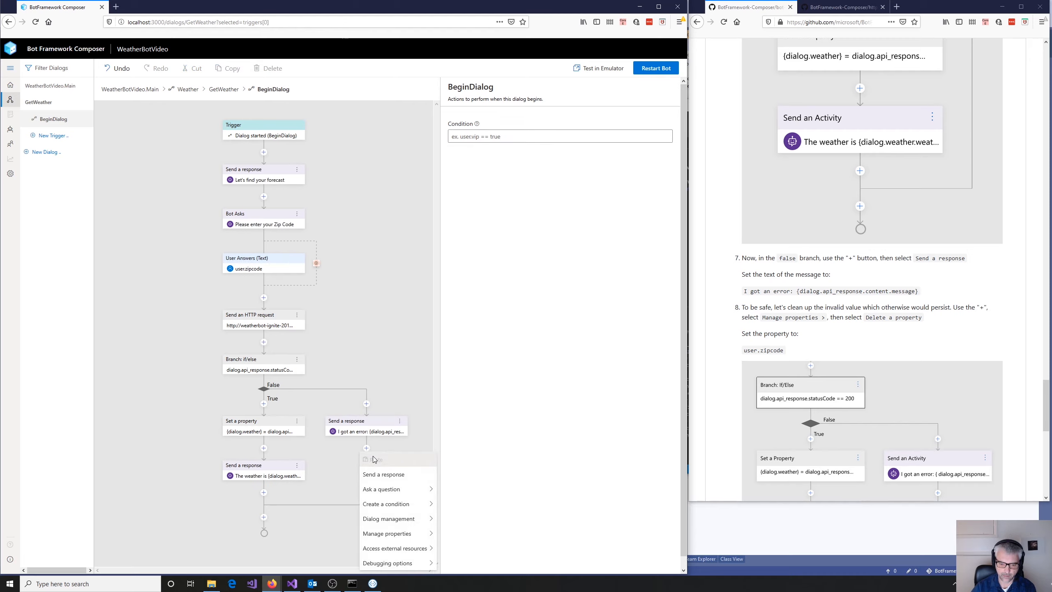
mouse_move(398, 503)
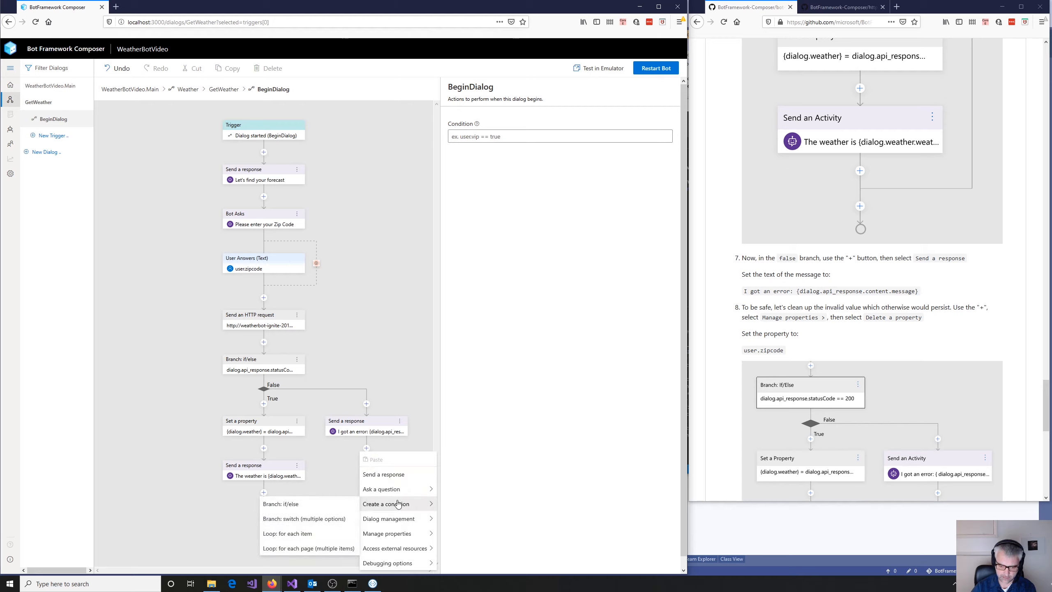
mouse_move(393, 533)
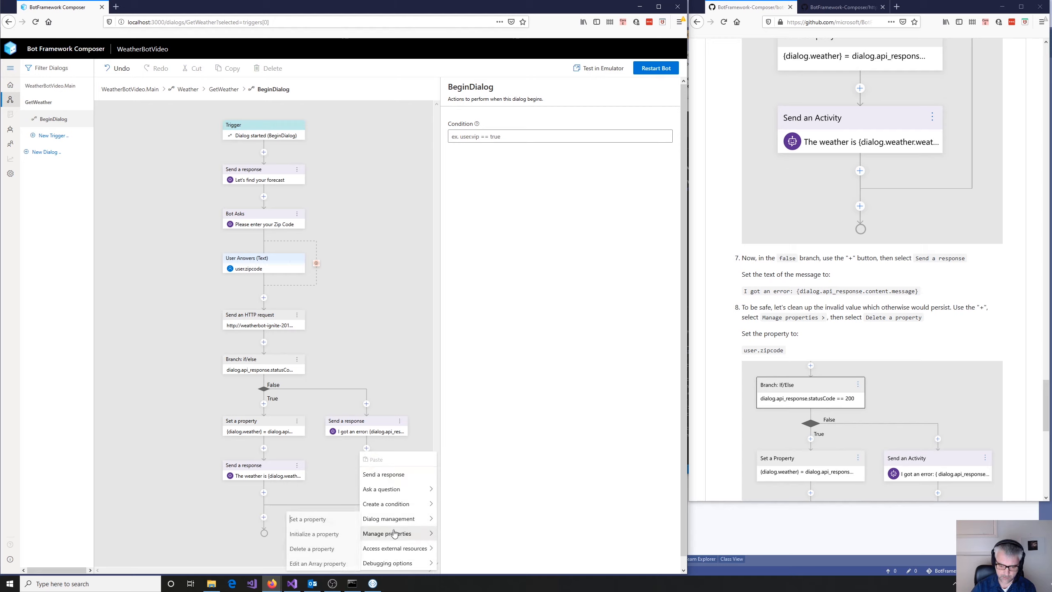
click(328, 552)
click(497, 151)
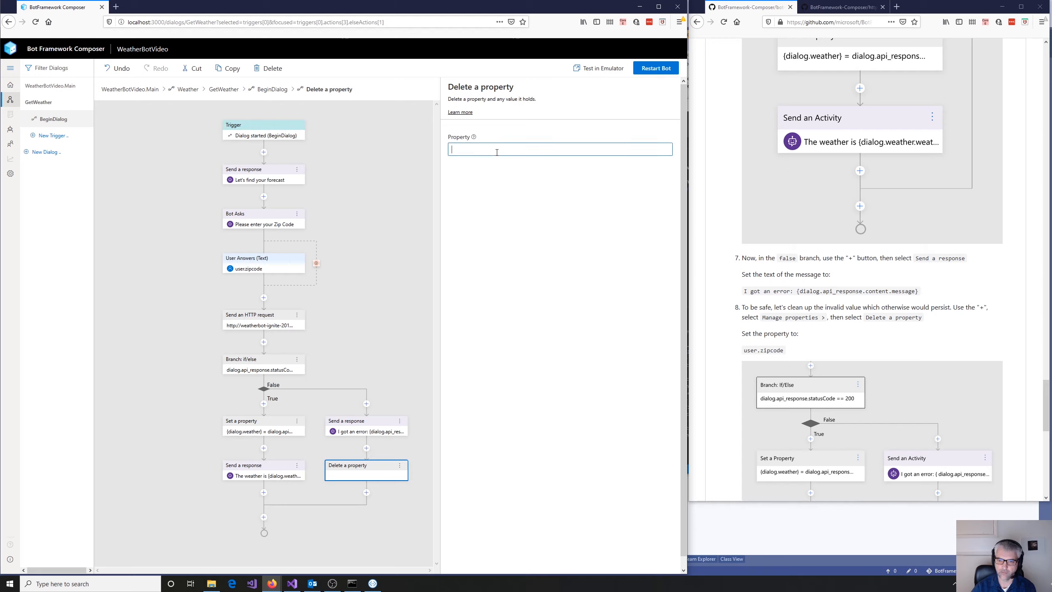
text(user.)
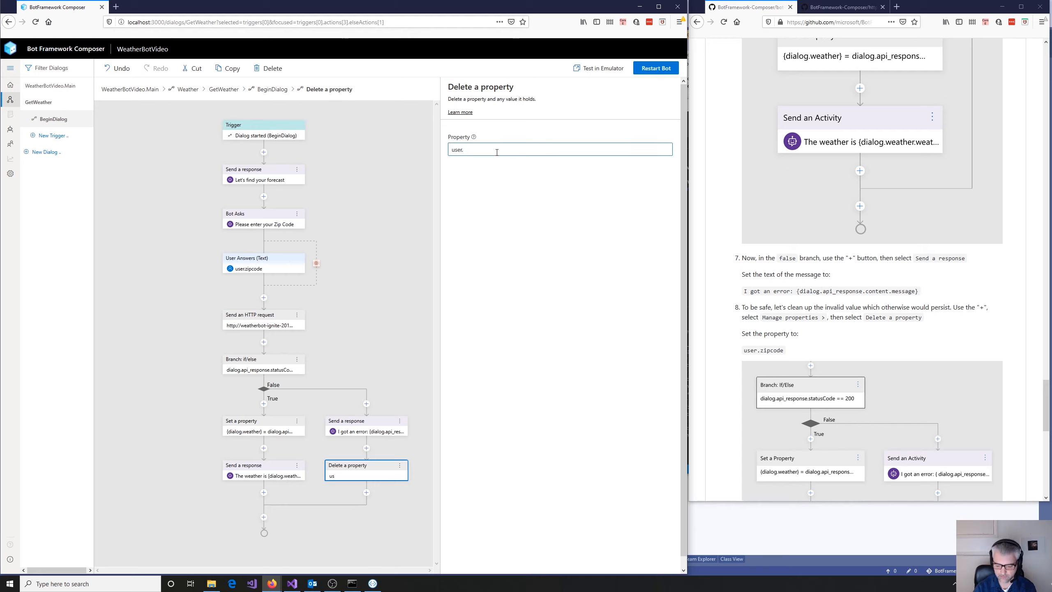
text(zipc)
text(ode)
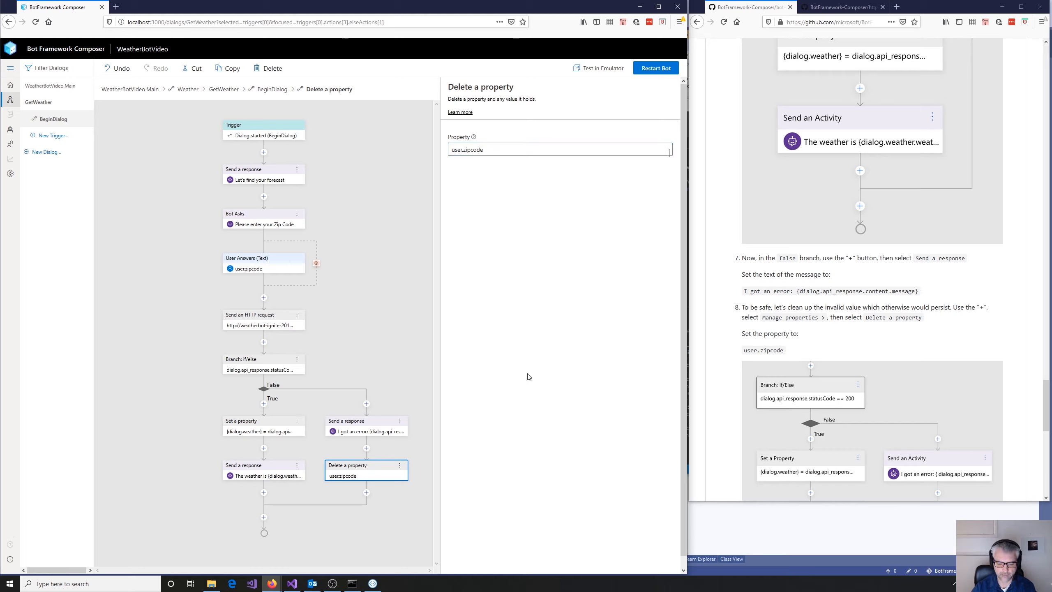
- Following the tutorial's Test in Emulator section, restart the bot
scroll(537, 371, down, 1)
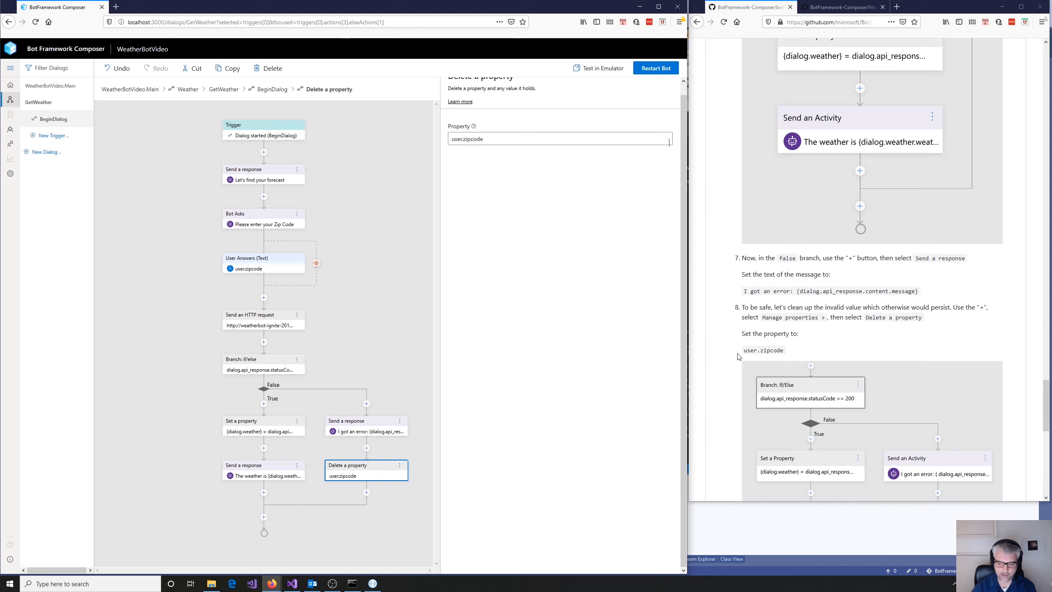
scroll(1010, 322, down, 2)
scroll(1010, 321, down, 10)
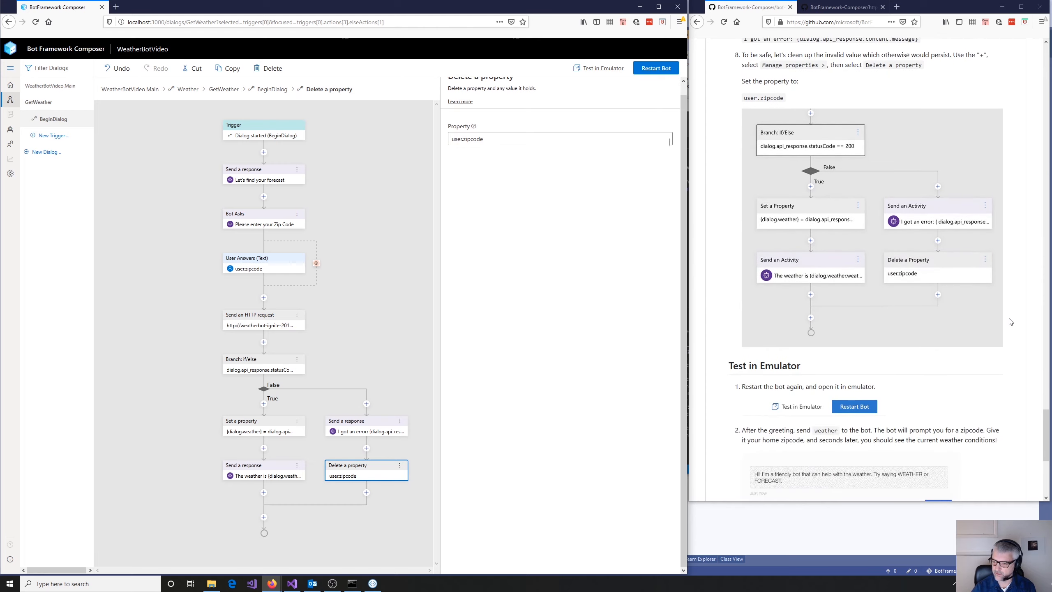
scroll(1010, 322, down, 1)
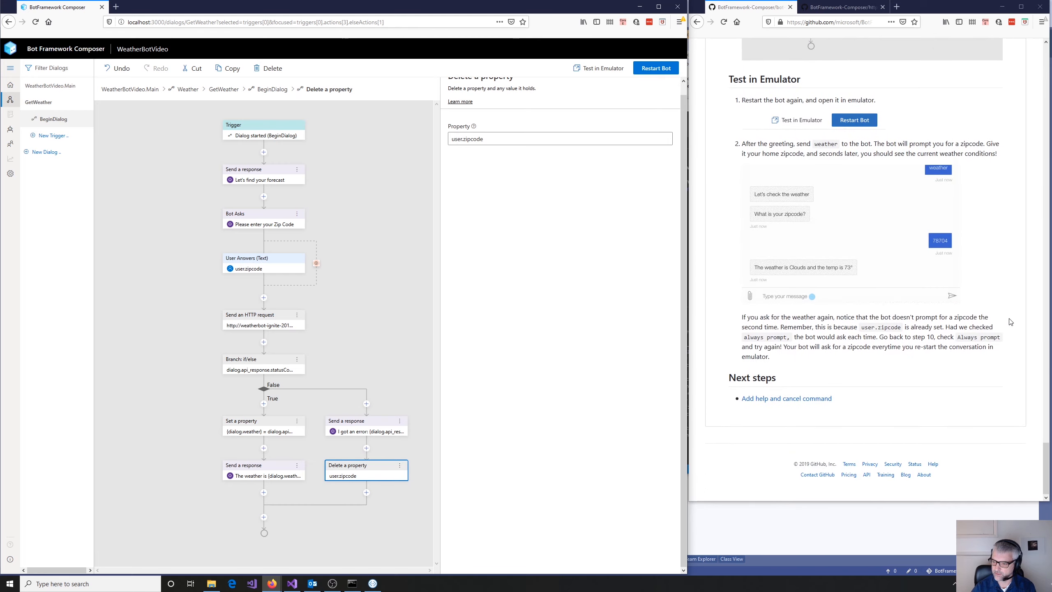
click(658, 72)
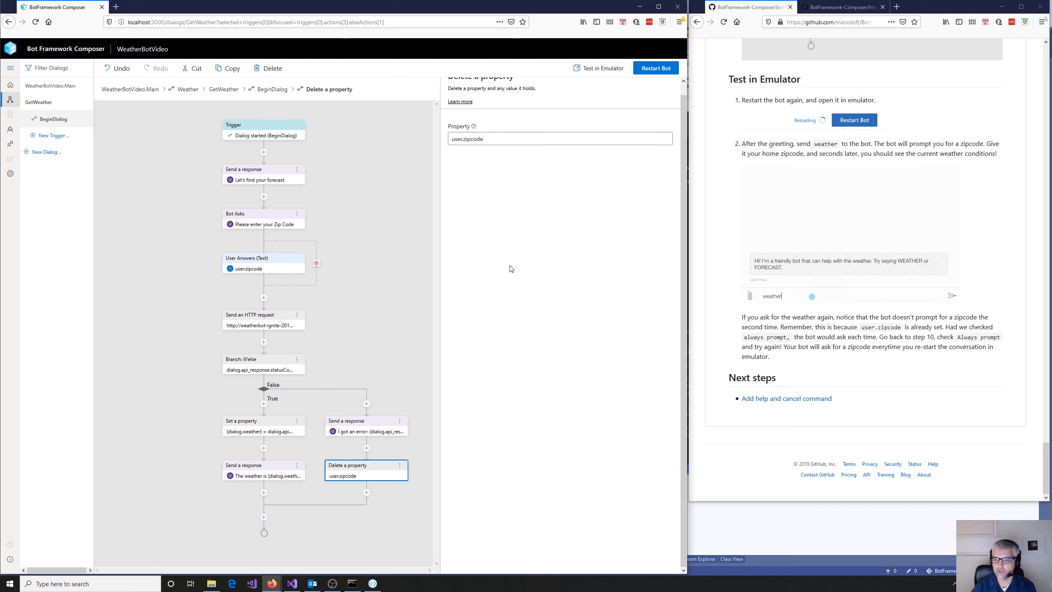
- Switch to Bot Framework Emulator, restart the conversation and send the message "weather"
click(373, 582)
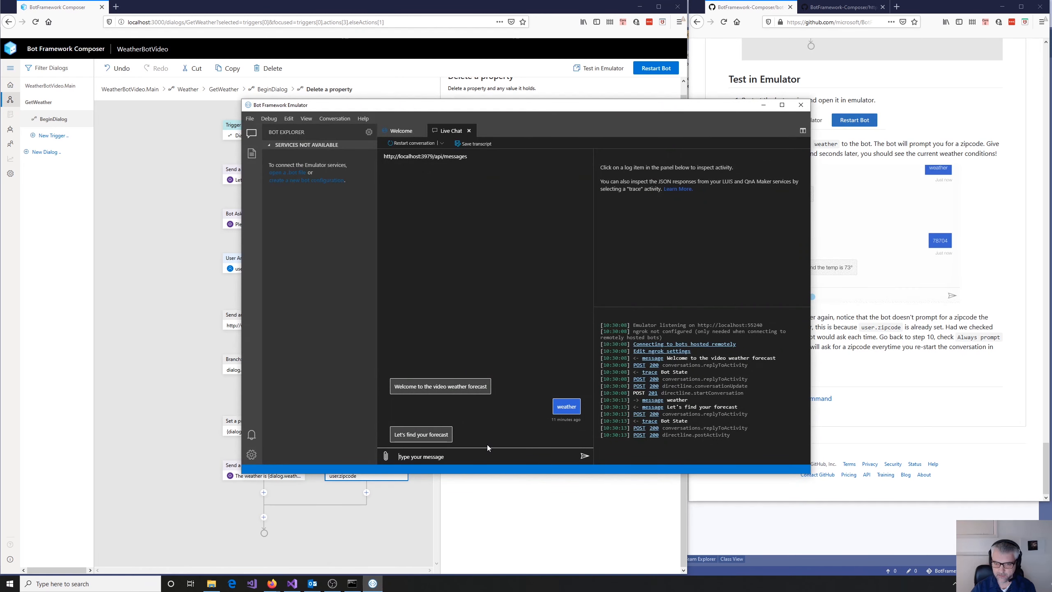
click(412, 143)
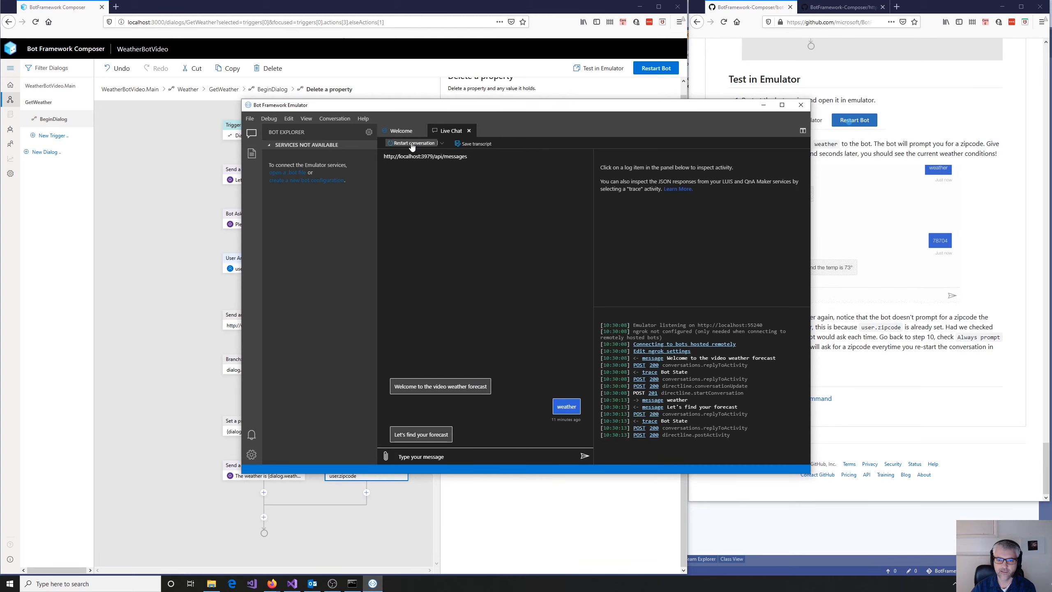
click(442, 455)
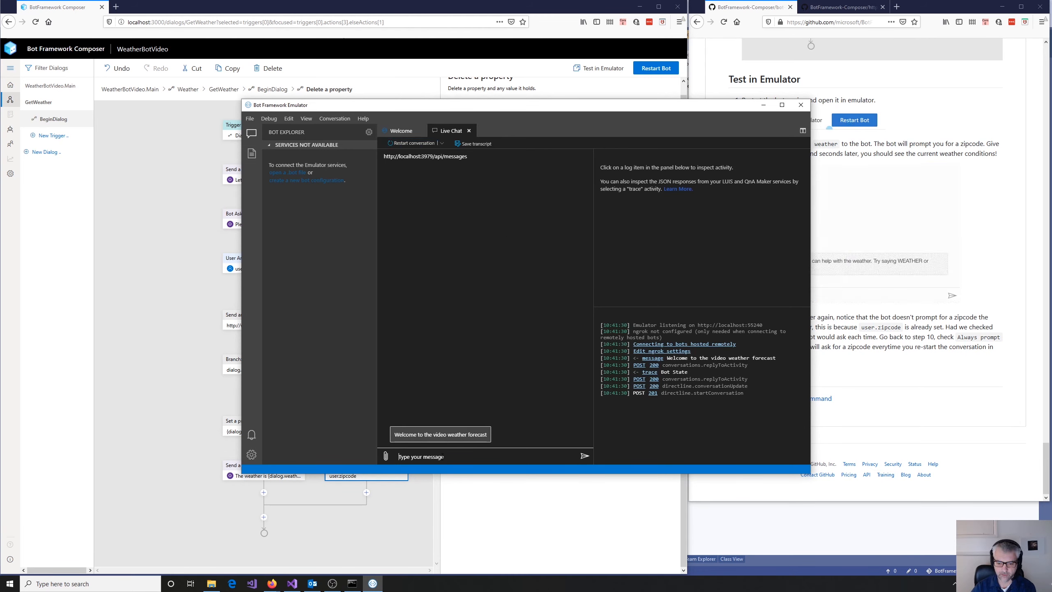
text(weather)
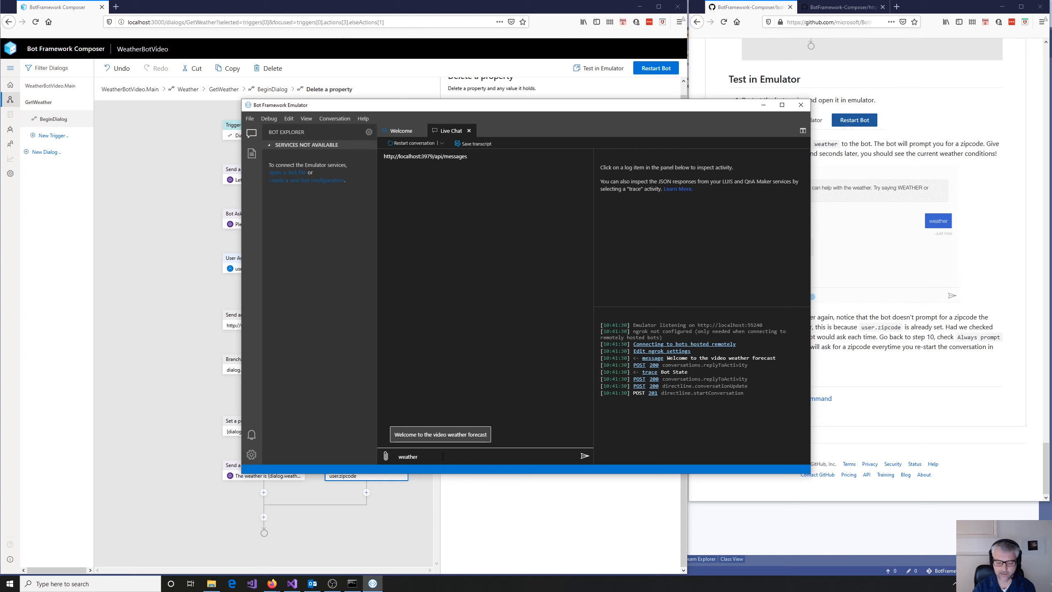
key(Return)
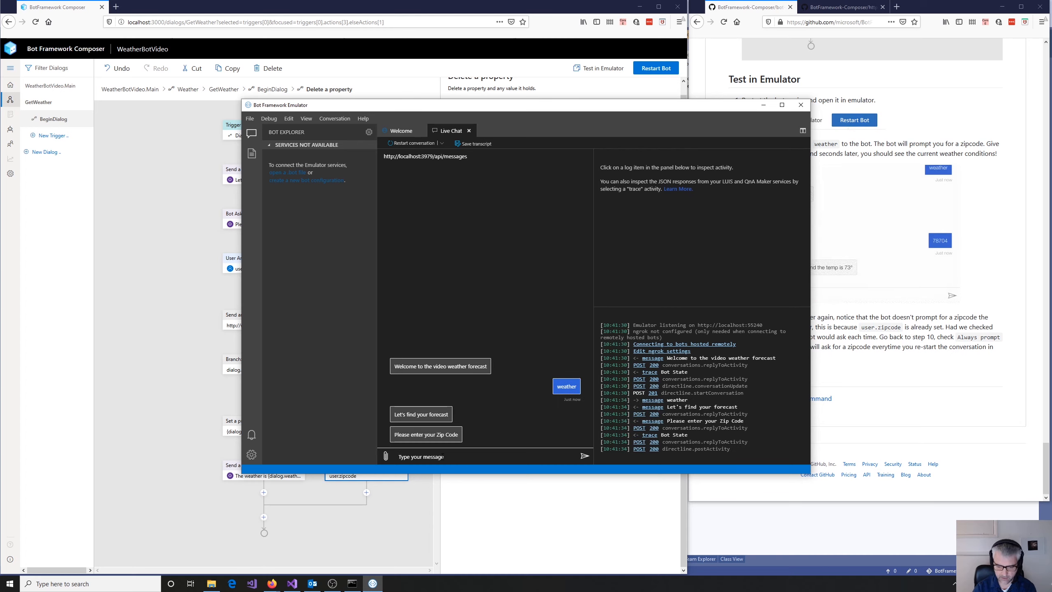
- Answer the bot's zip code prompt with 204040
text(2040)
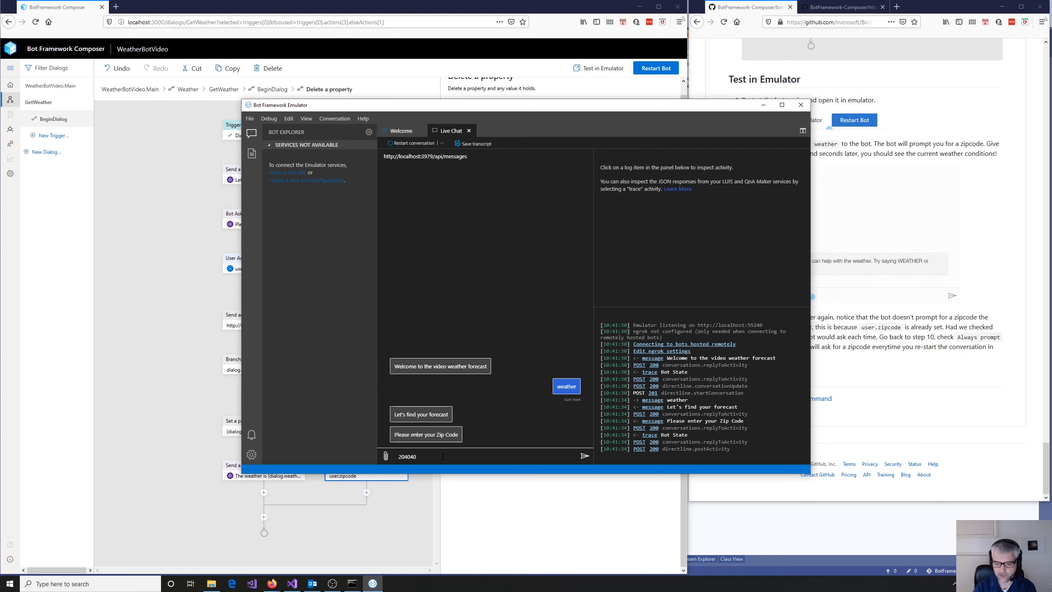
text(40)
click(584, 456)
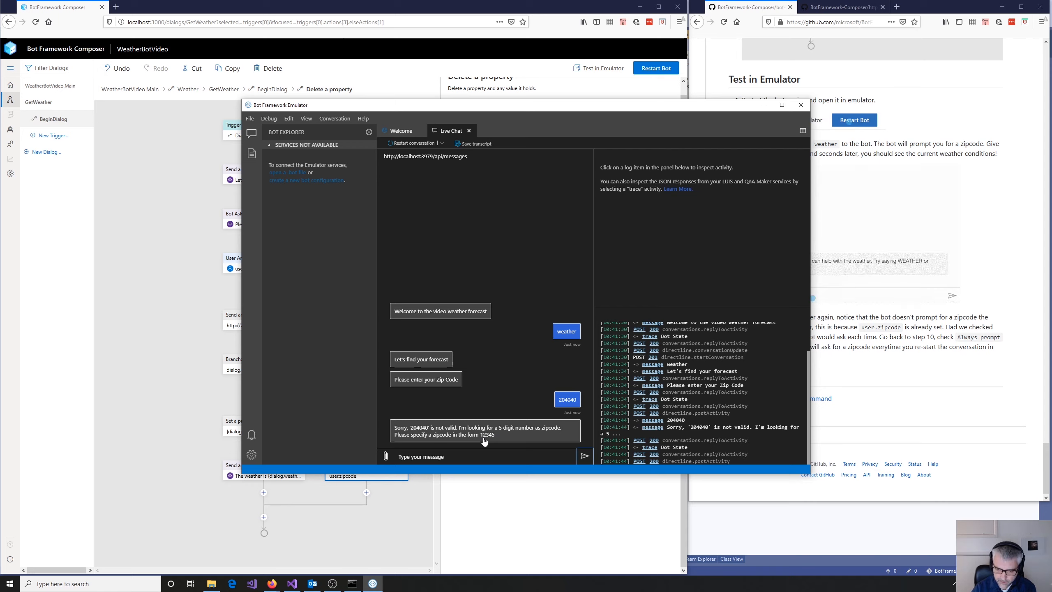
- Answer the bot's repeated zip code prompt with the five-digit code 24040, then return to the tutorial's Test in Emulator section
click(455, 456)
text(24040)
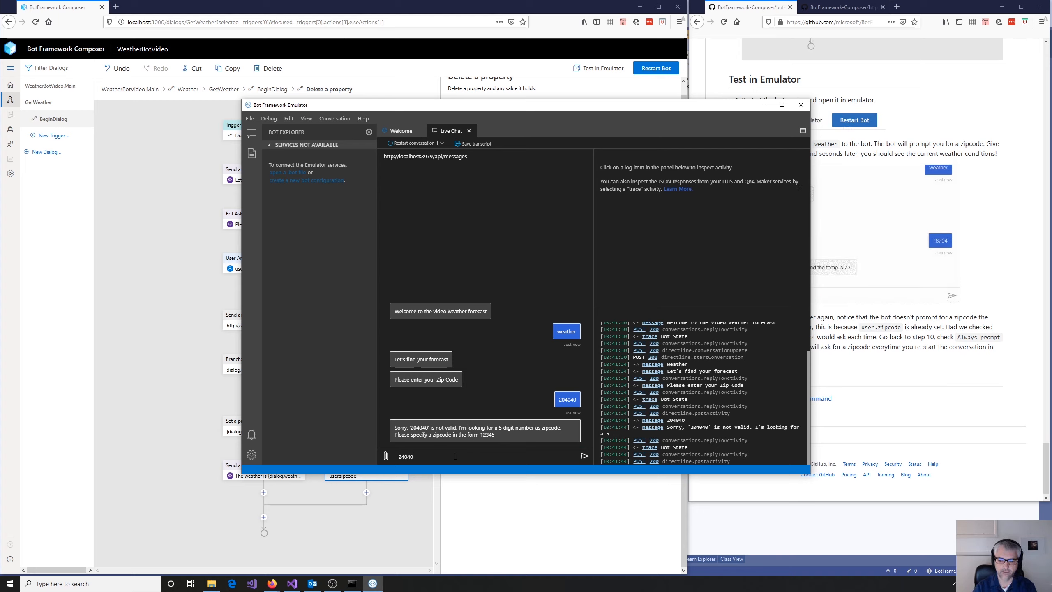
key(Return)
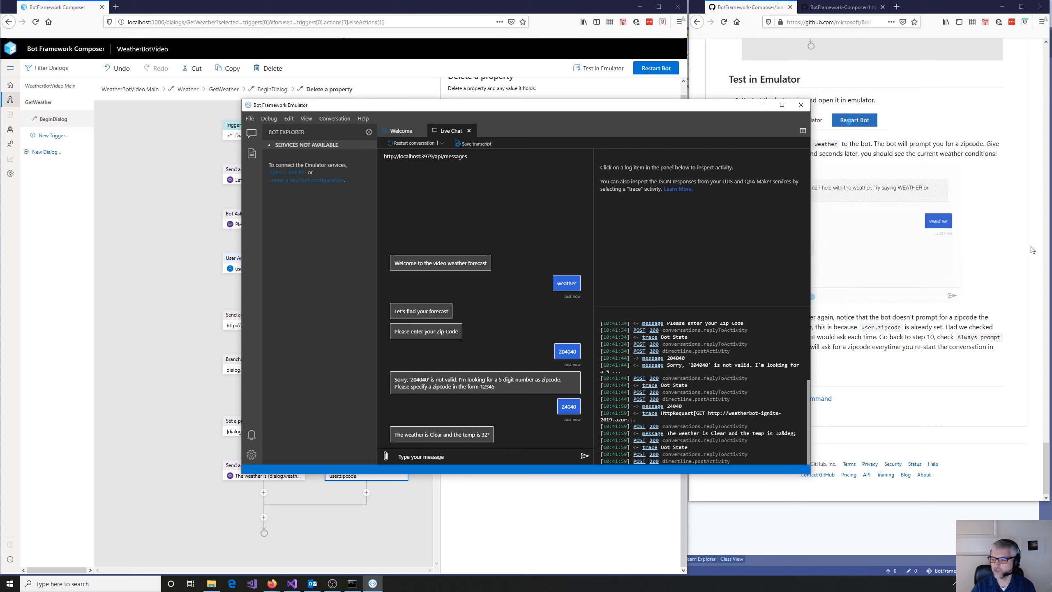
click(988, 310)
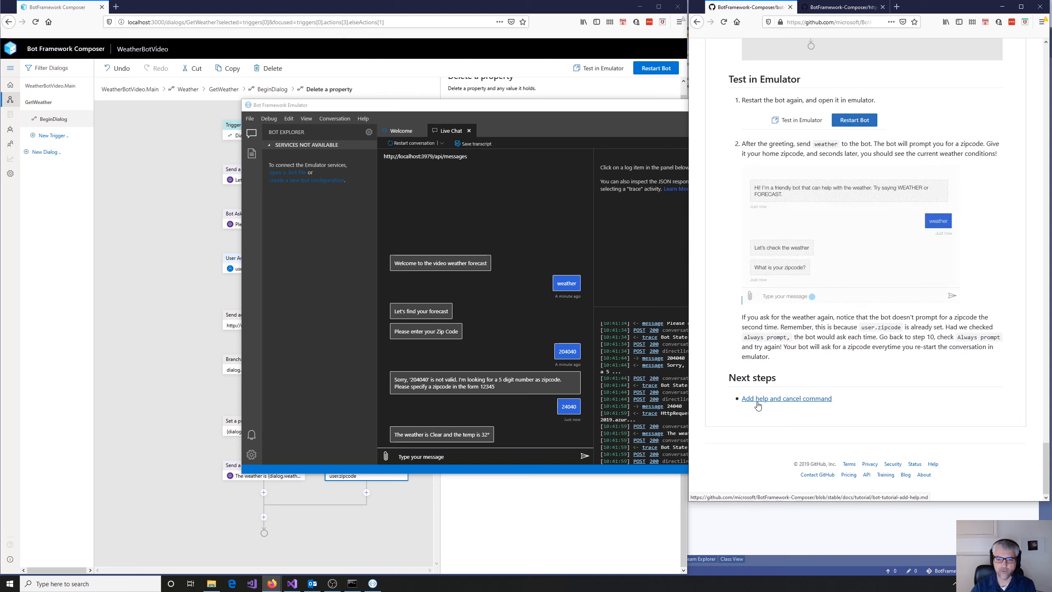
- Switch to Visual Studio and open the BotFramework-Composer root folder in File Explorer
click(567, 11)
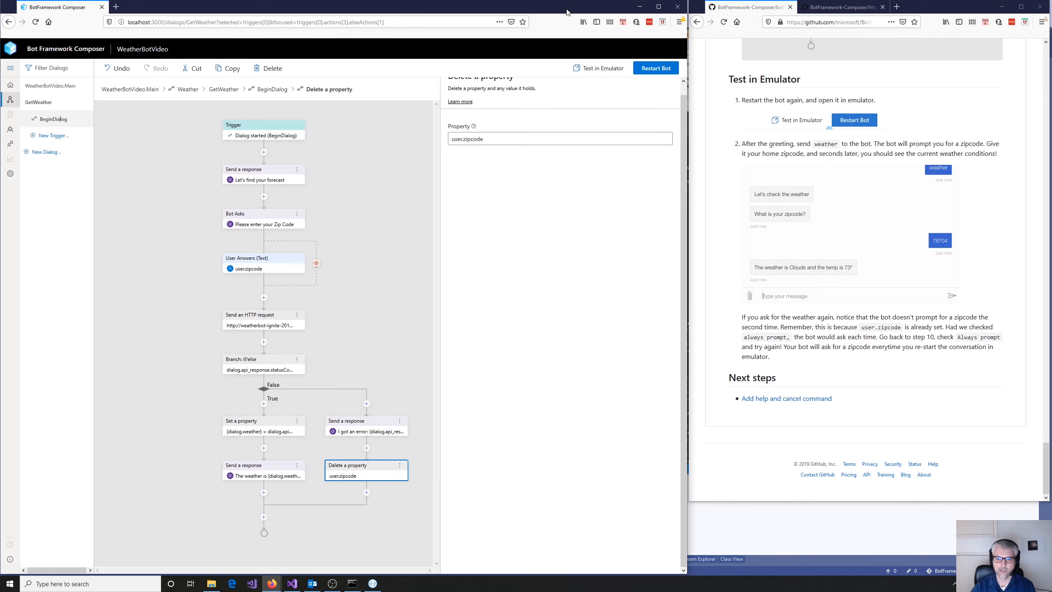
click(293, 584)
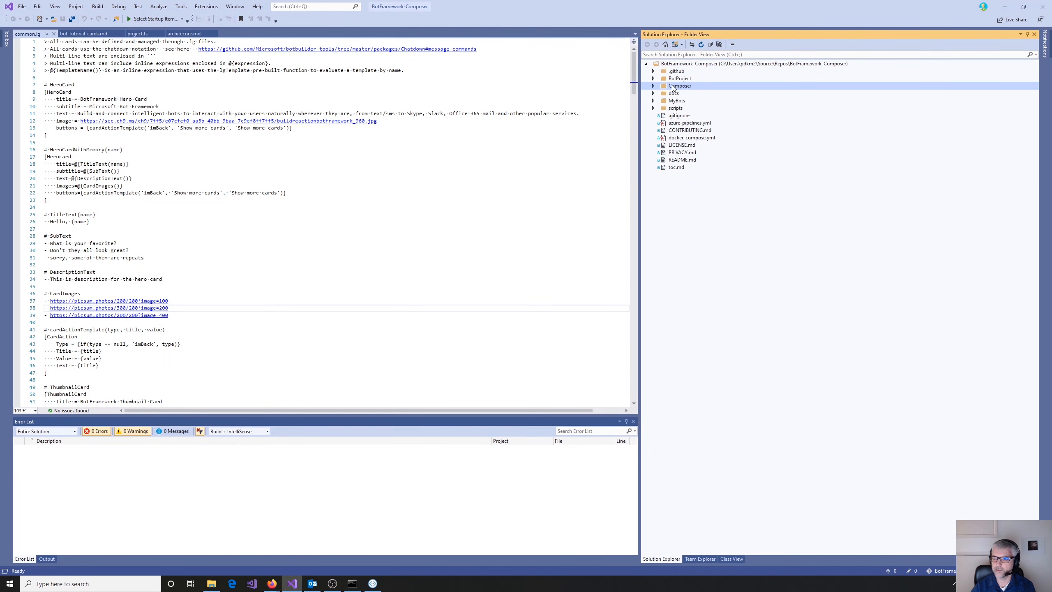
click(672, 64)
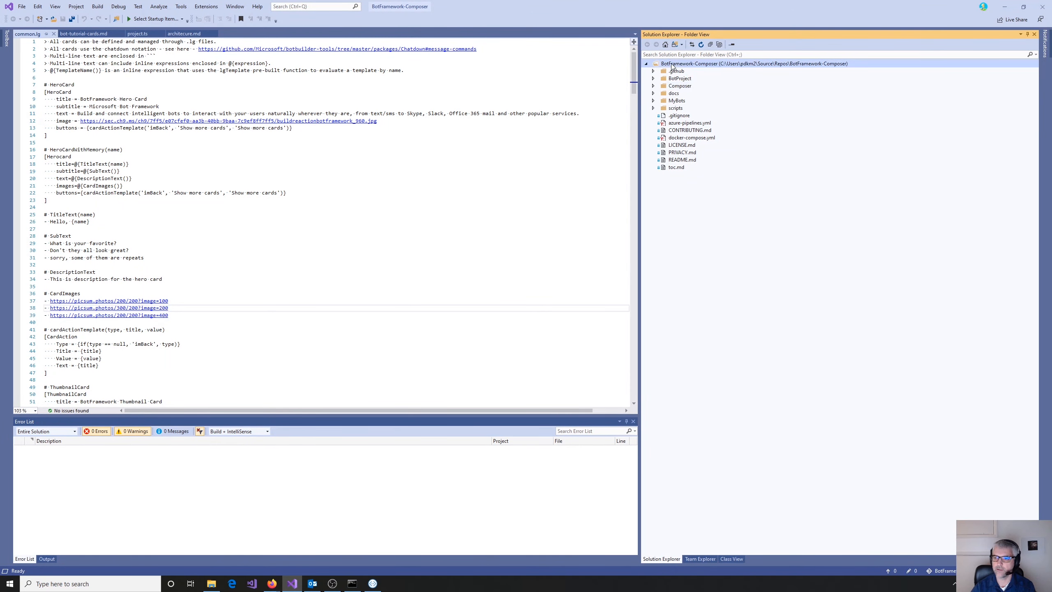
right_click(670, 64)
click(597, 161)
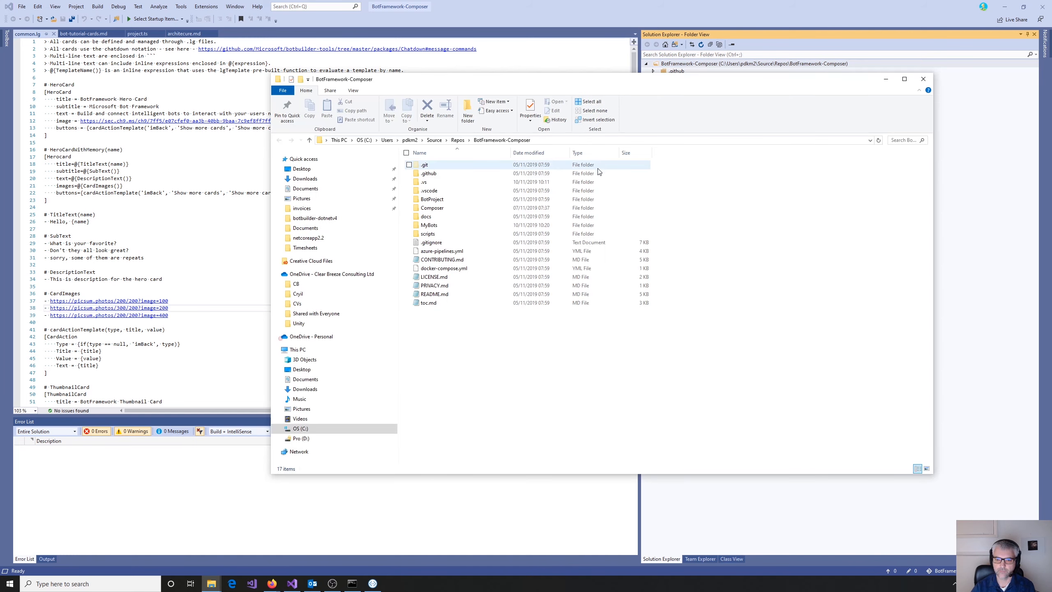
- Open the BotProject.sln solution from the WeatherBotVideo folder inside MyBots
click(429, 226)
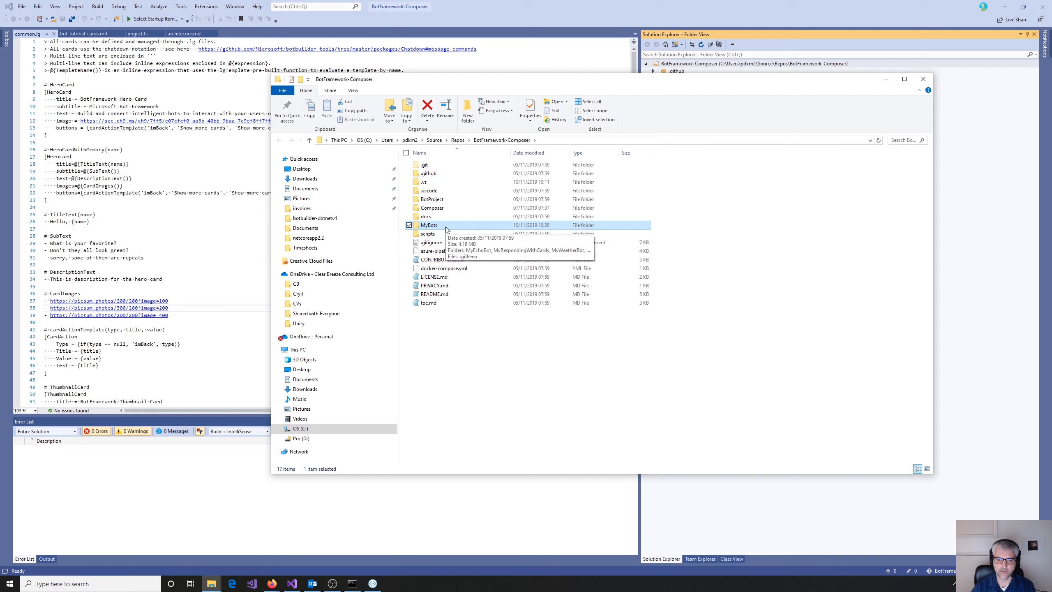
double_click(429, 225)
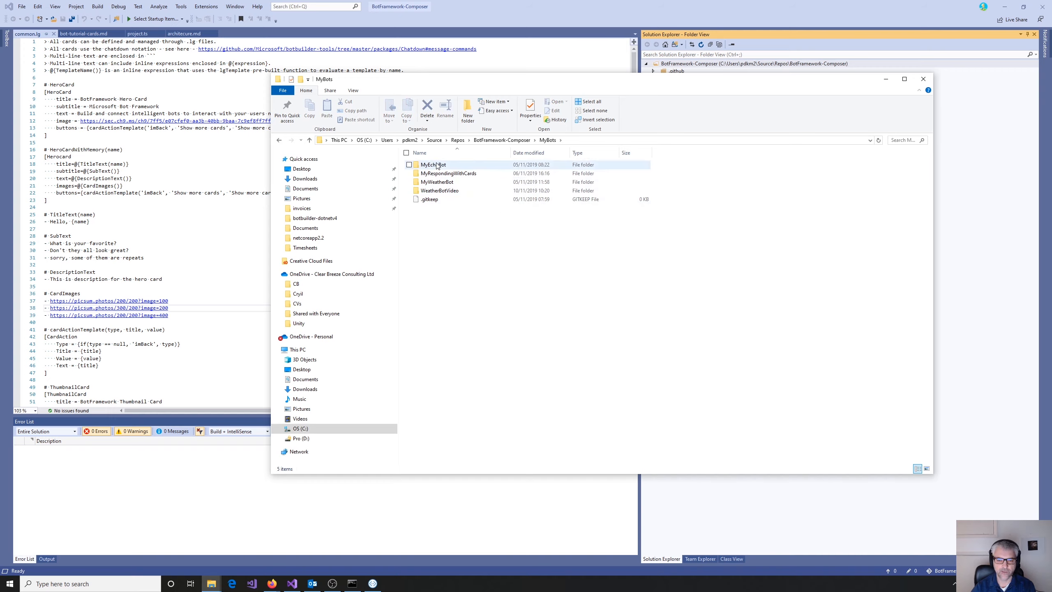
double_click(440, 192)
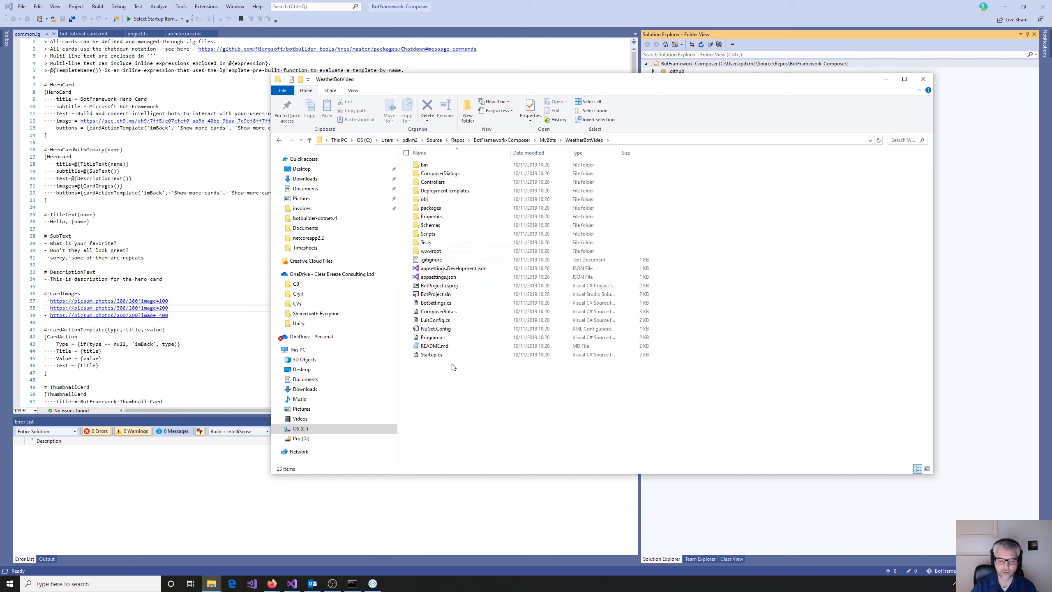
double_click(428, 294)
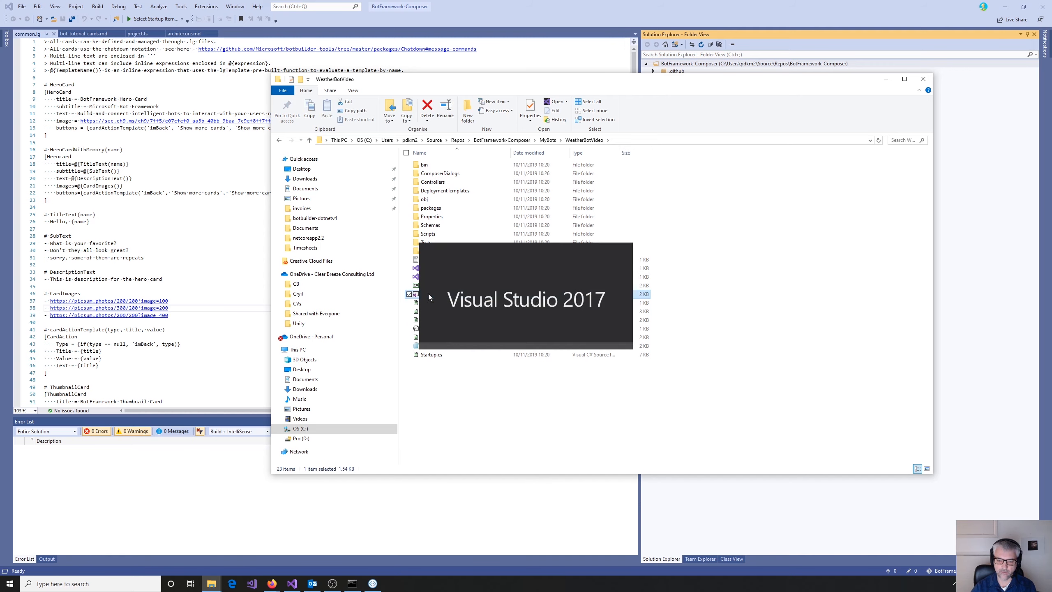
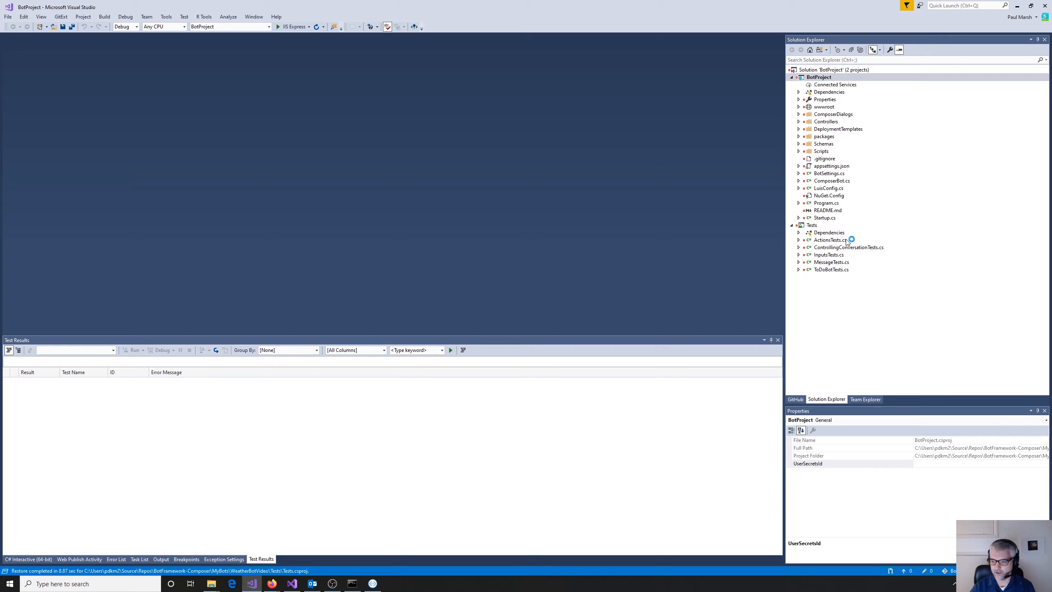
- Open ToDoBotTests.cs from the Tests project and examine the ToDoBotTest conversation script and the BuildTestFlow method
click(833, 271)
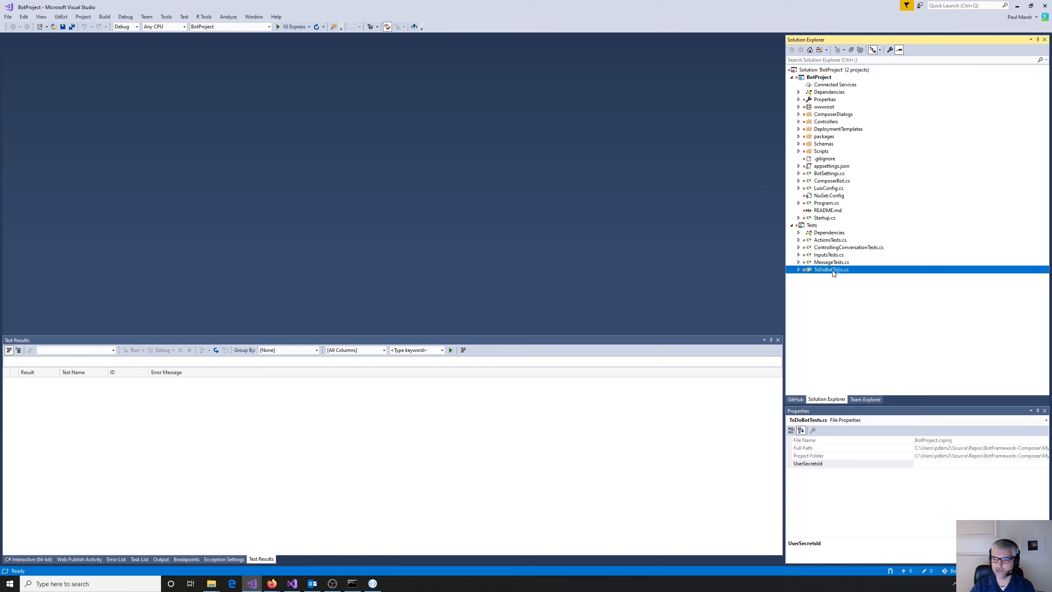
double_click(832, 270)
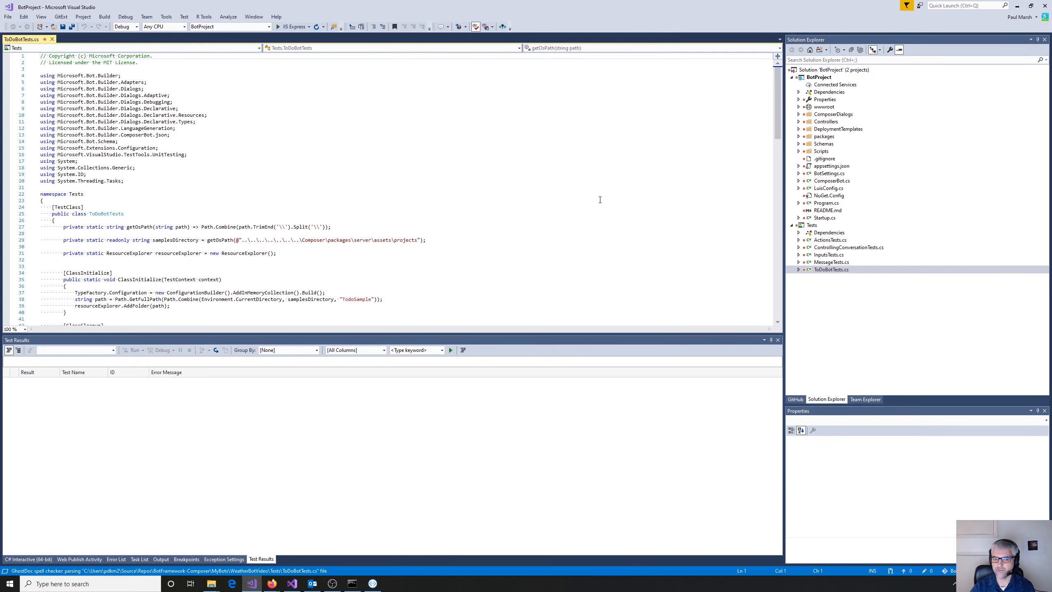
scroll(618, 187, down, 4)
scroll(618, 186, down, 8)
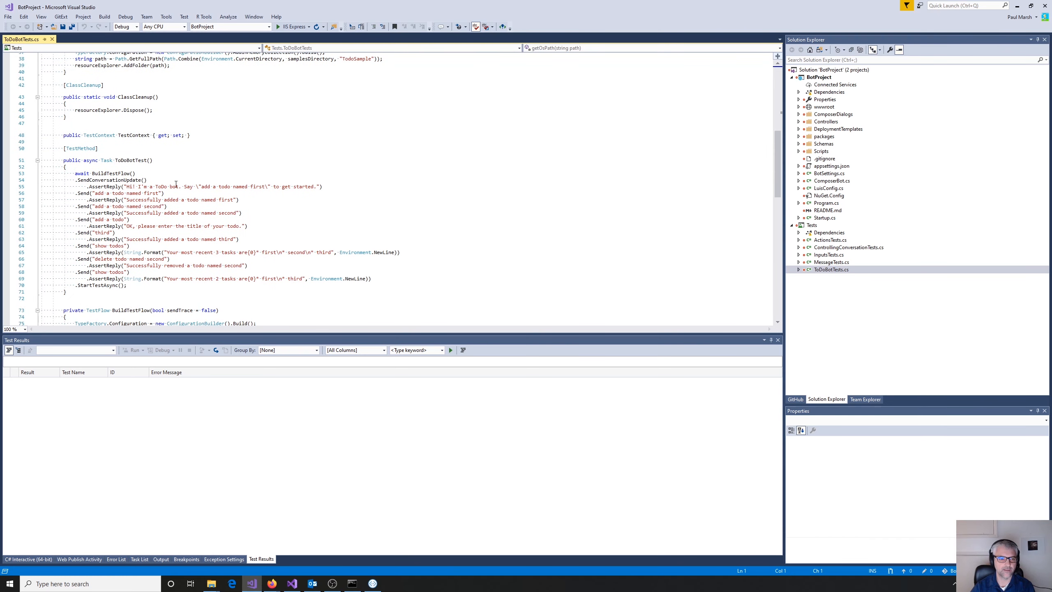
drag(86, 186, 222, 261)
click(342, 224)
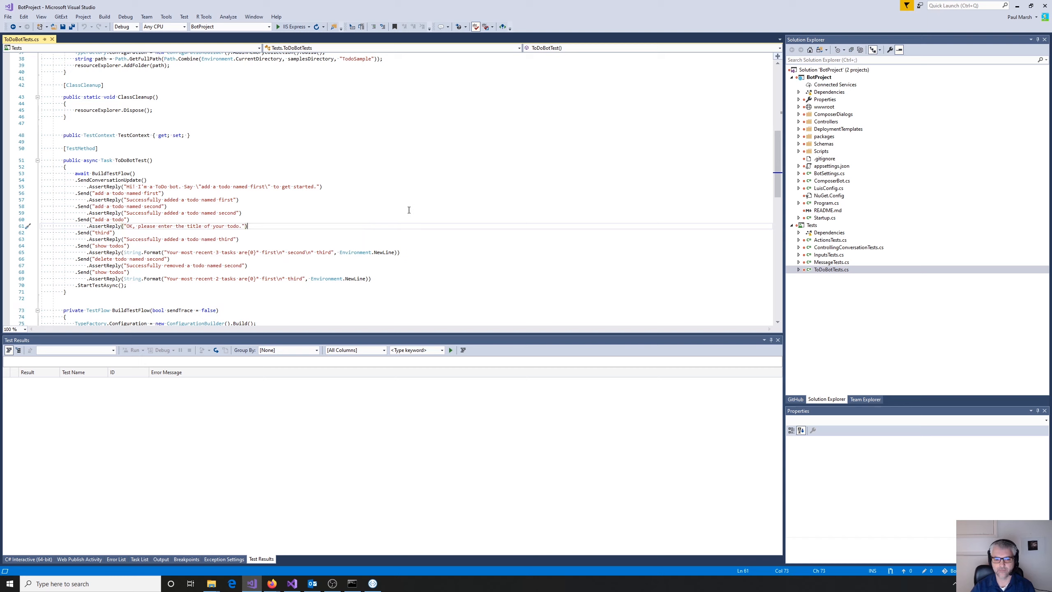
scroll(406, 209, down, 3)
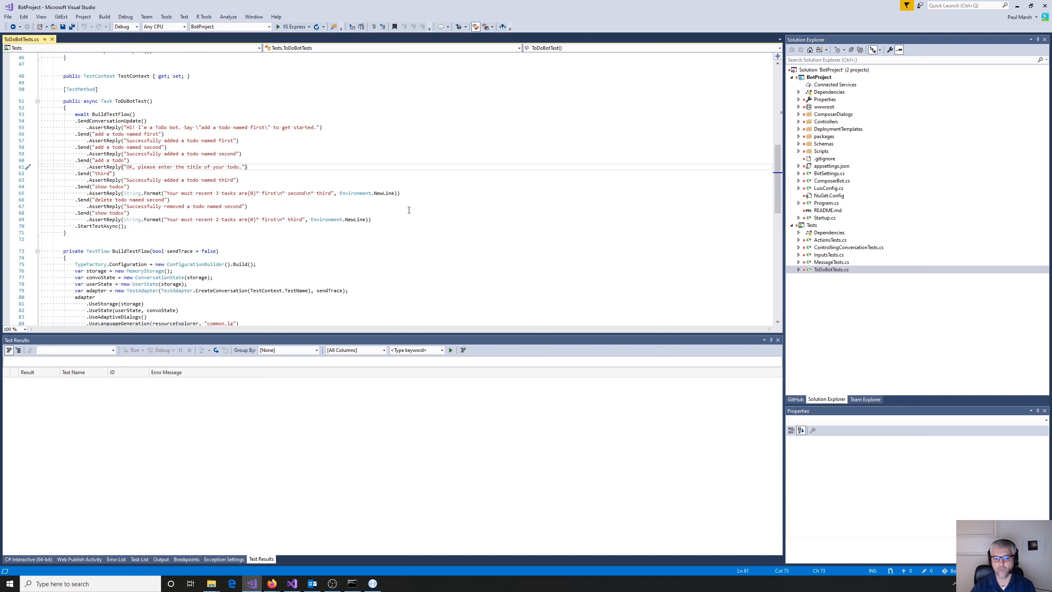
scroll(453, 291, down, 5)
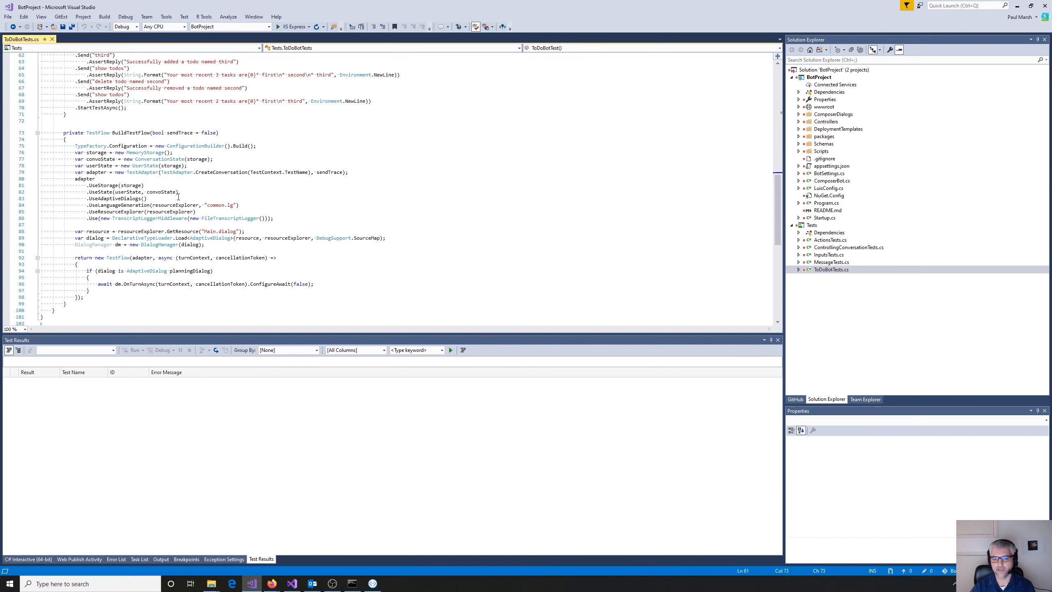
scroll(572, 250, up, 11)
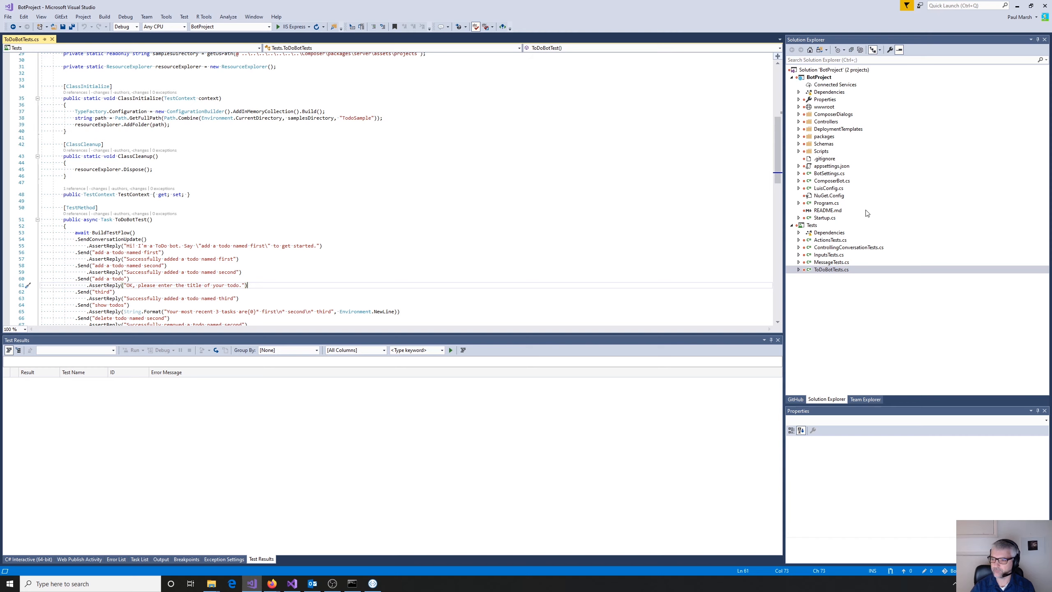
- Open Startup.cs from BotProject and go to the bot adapter registration in ConfigureServices
double_click(824, 217)
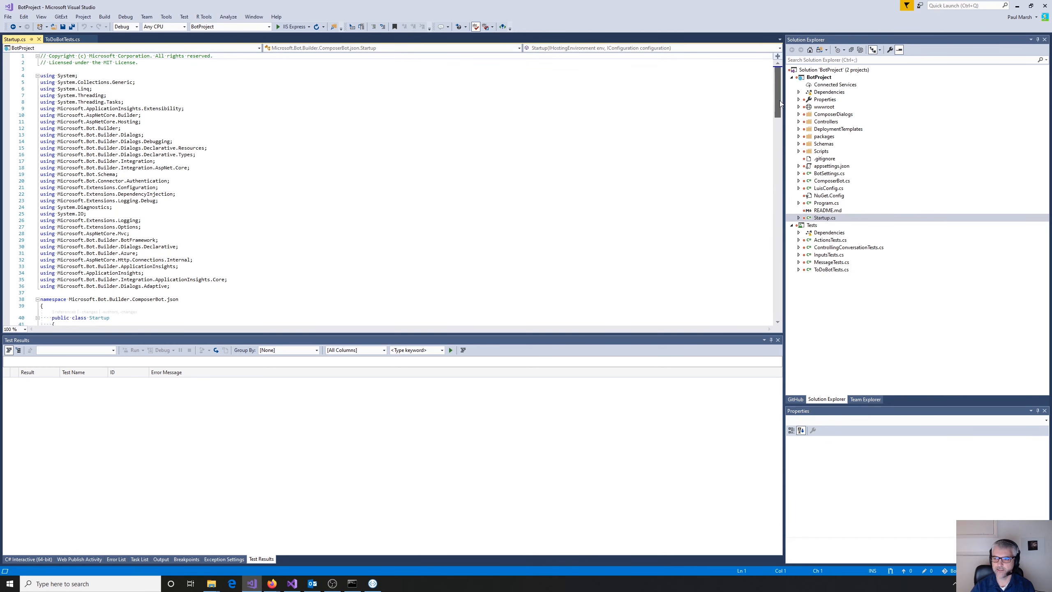
drag(779, 101, 782, 137)
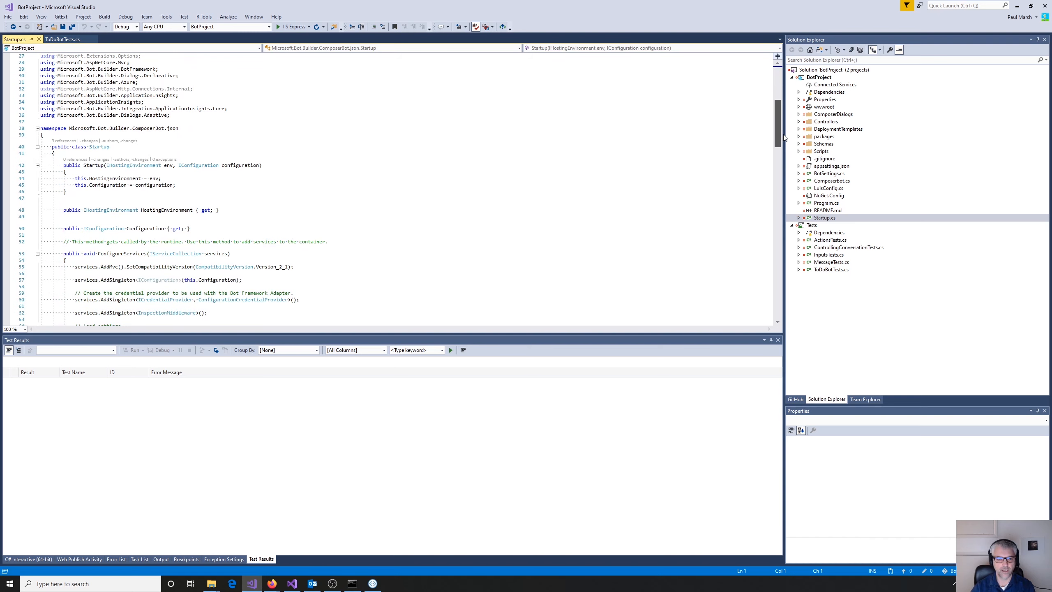
scroll(697, 101, down, 3)
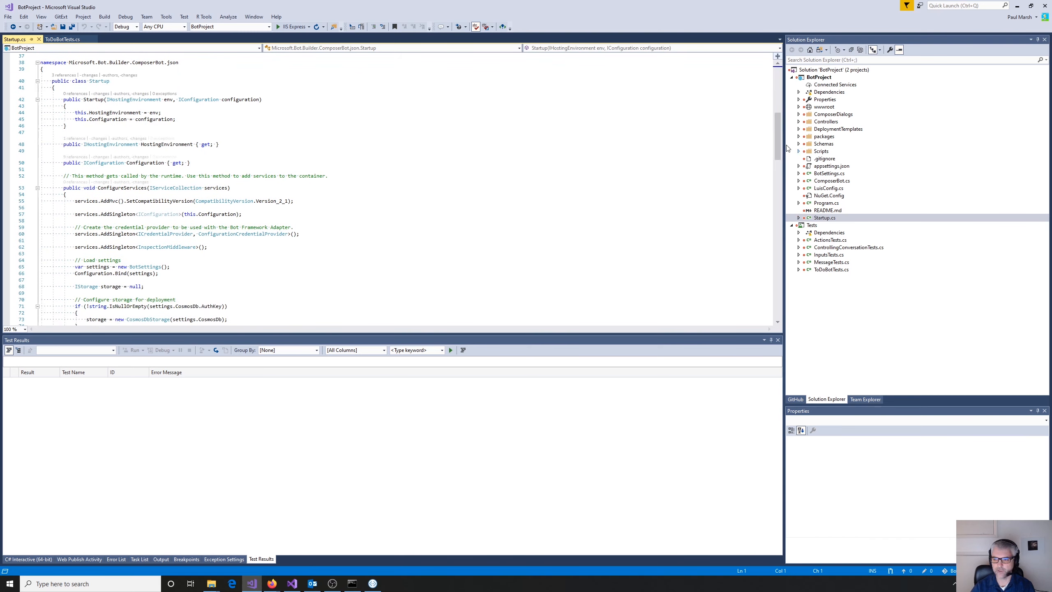
drag(778, 147, 783, 205)
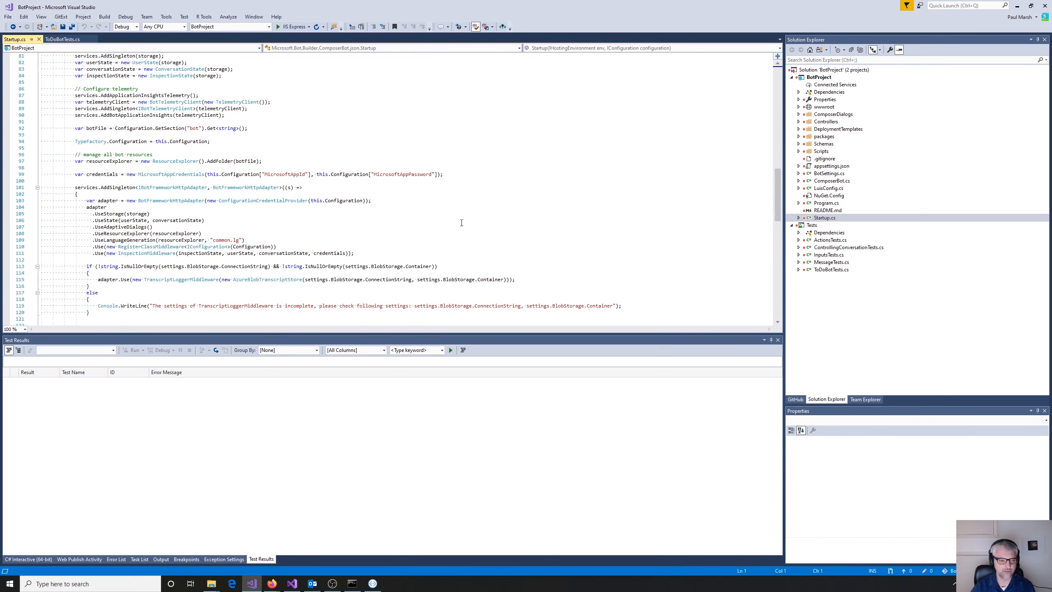
- Examine the adapter's UseAdaptiveDialogs, UseResourceExplorer and UseLanguageGeneration calls in Startup.cs
double_click(120, 227)
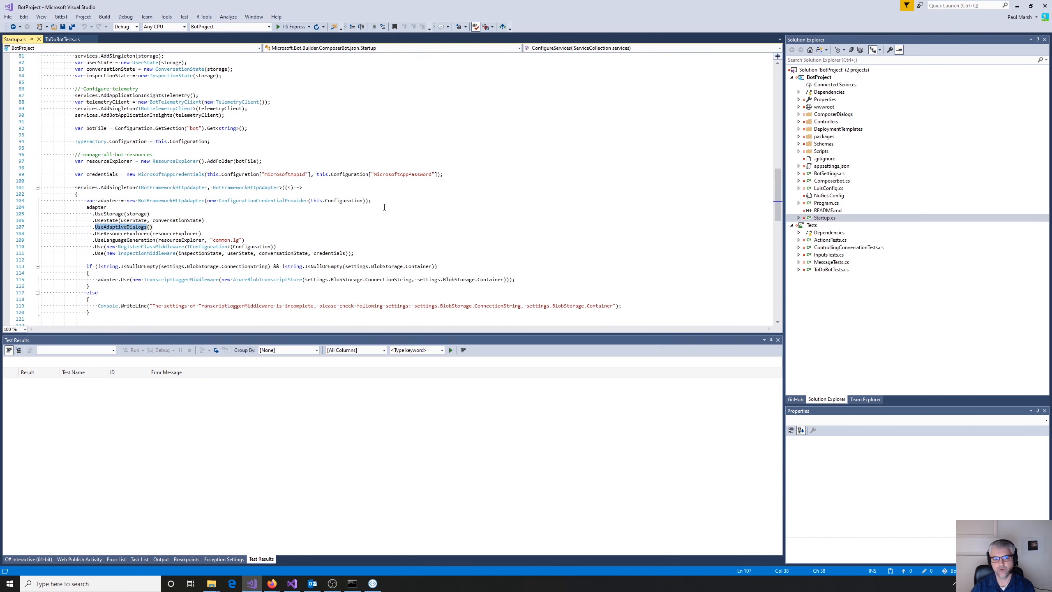
click(116, 226)
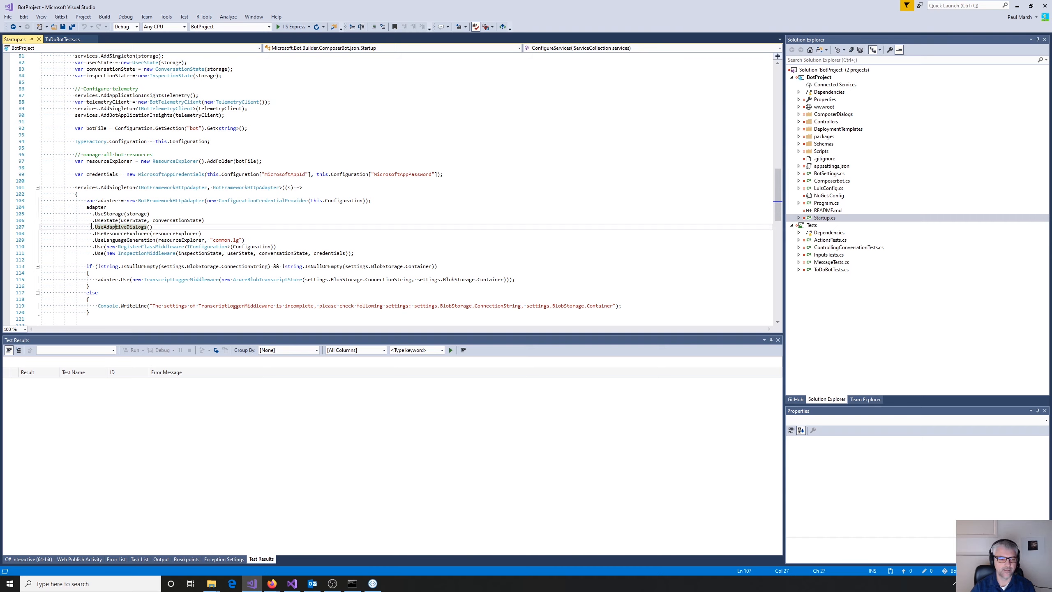
drag(92, 227, 211, 231)
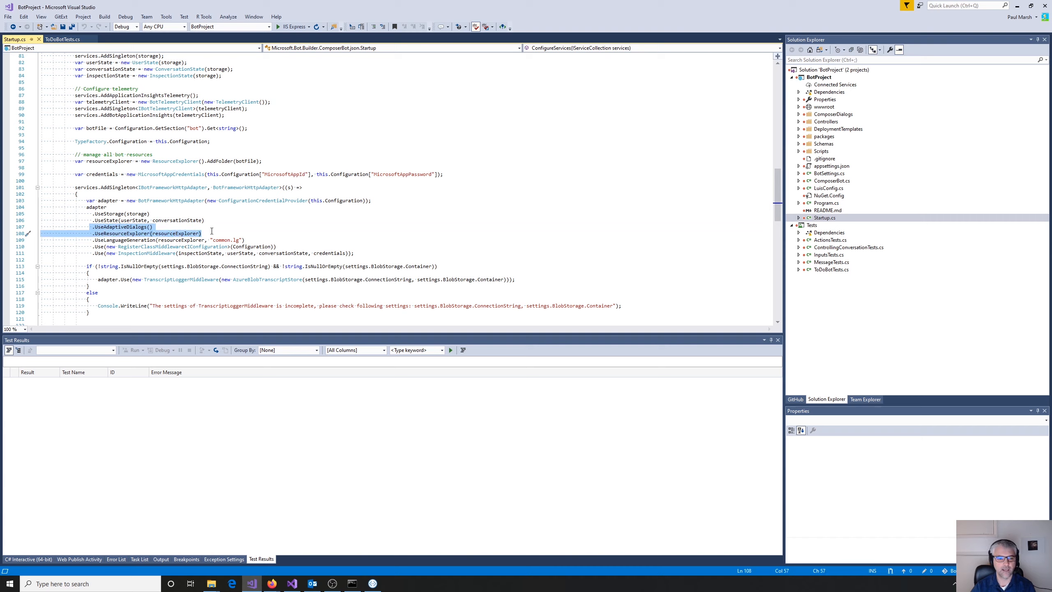
drag(212, 230, 245, 241)
click(131, 242)
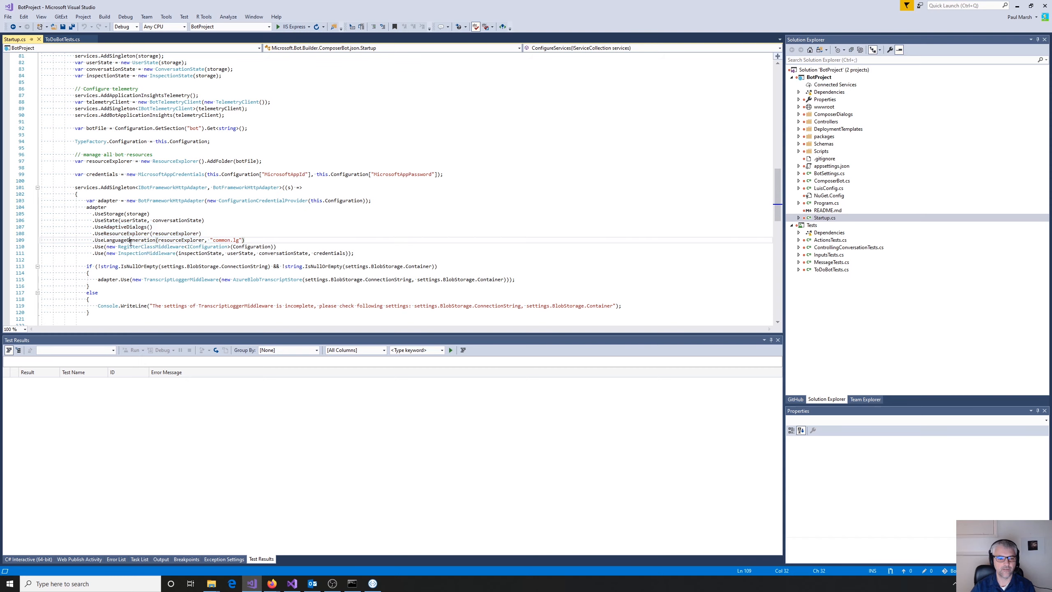
click(126, 235)
click(121, 228)
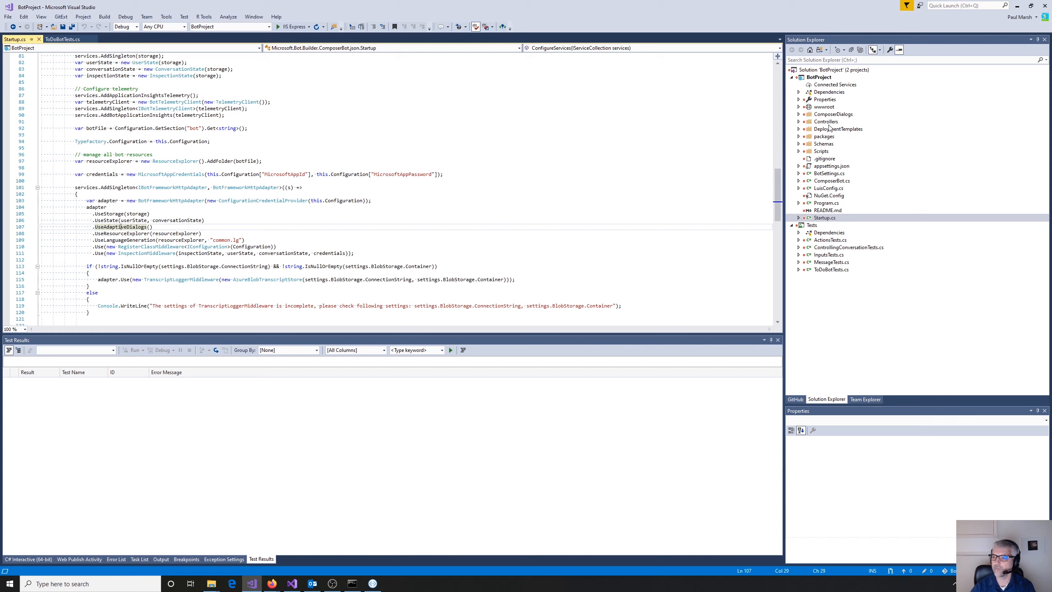
- Expand ComposerDialogs and its GetWeather folder in the solution, and open GetWeather.dialog
click(798, 114)
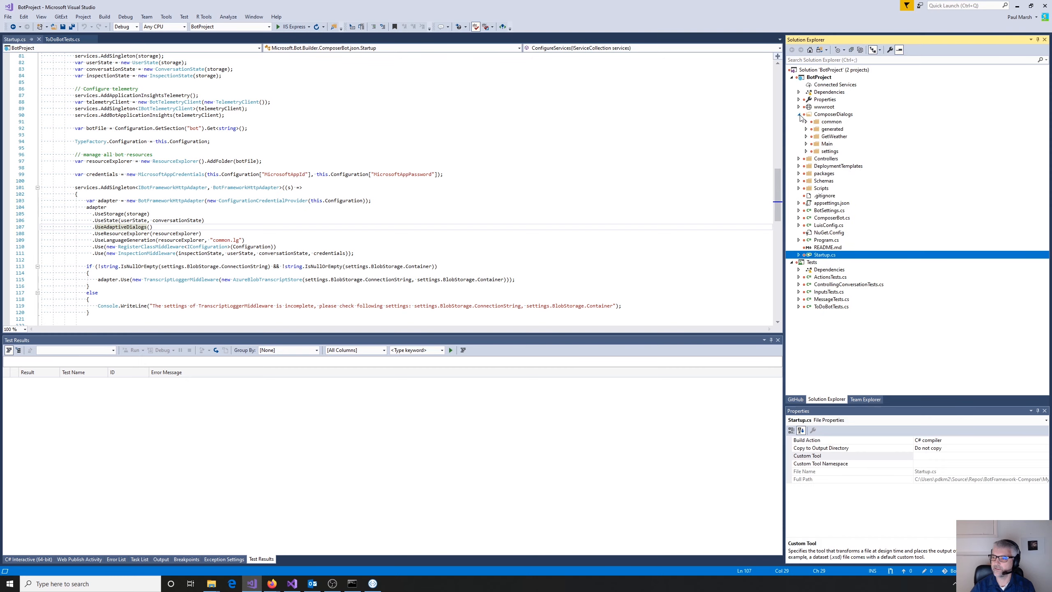
click(834, 137)
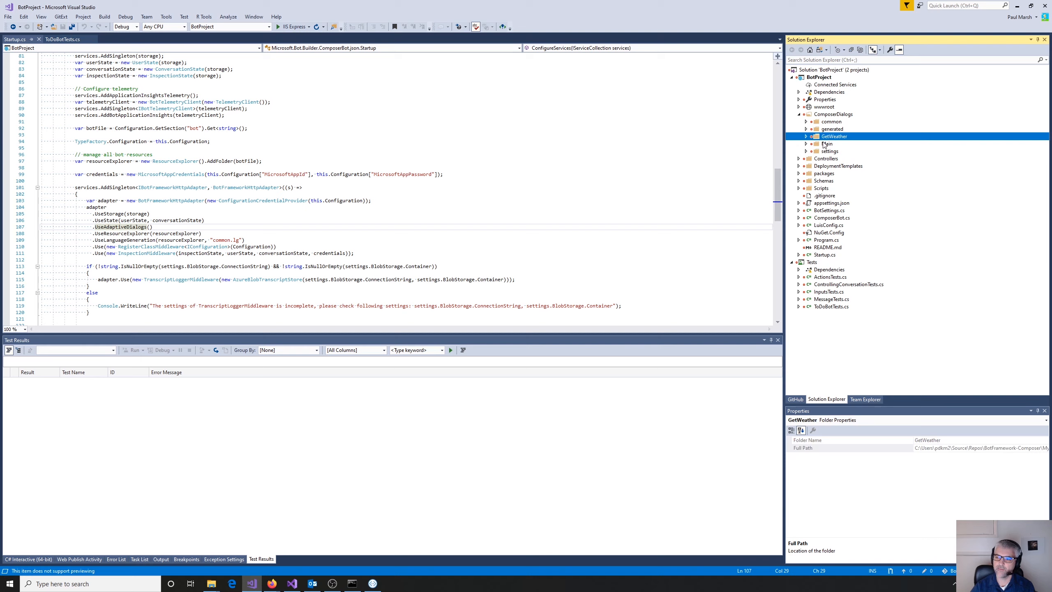
click(805, 137)
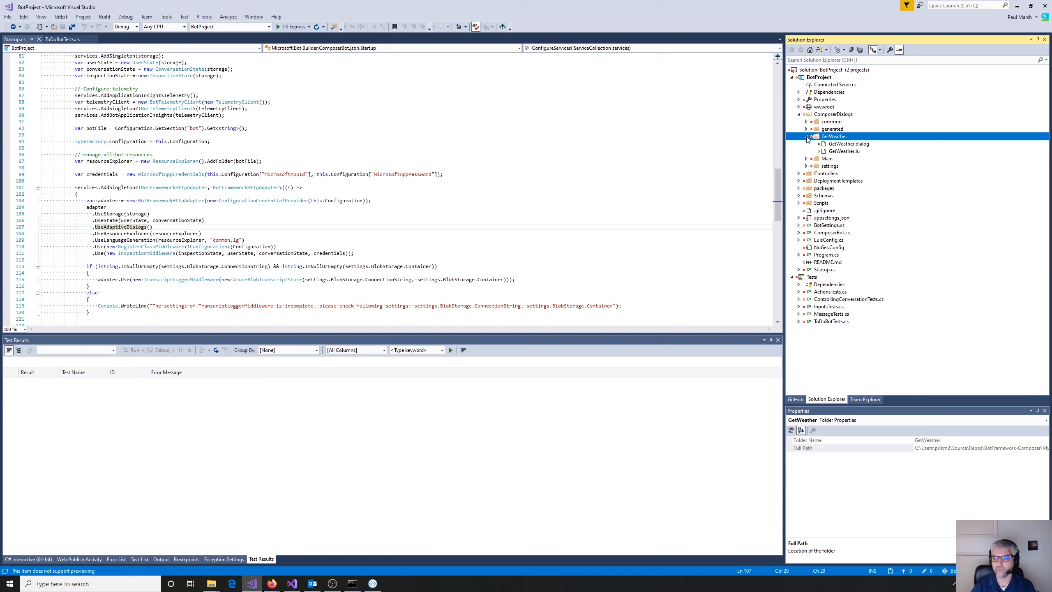
click(851, 146)
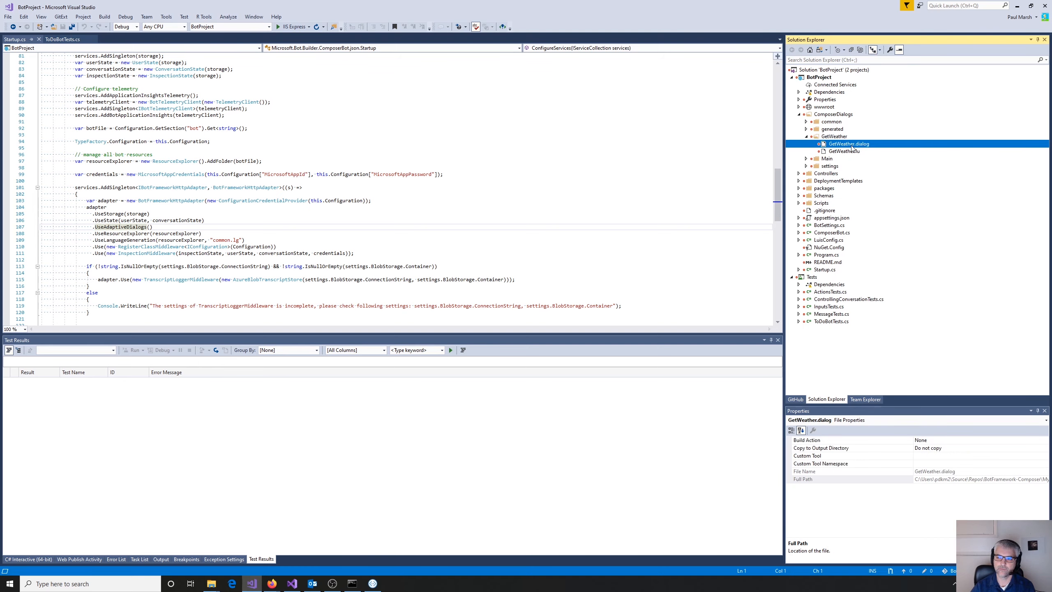
double_click(851, 146)
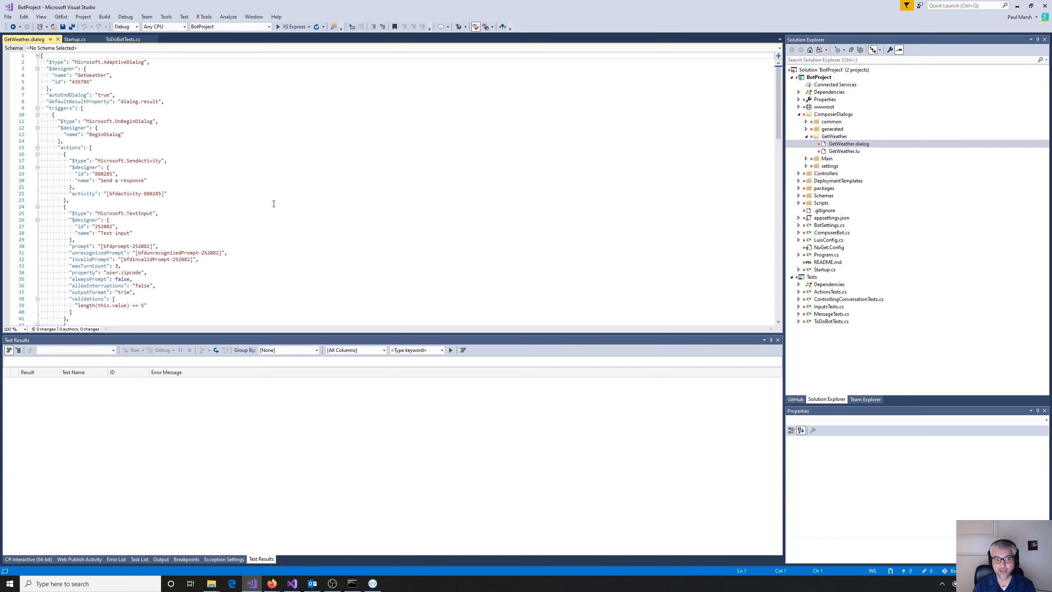
- Review the GetWeather.dialog JSON, including the if/else branch, its status code condition, the response activity and the else actions
click(274, 195)
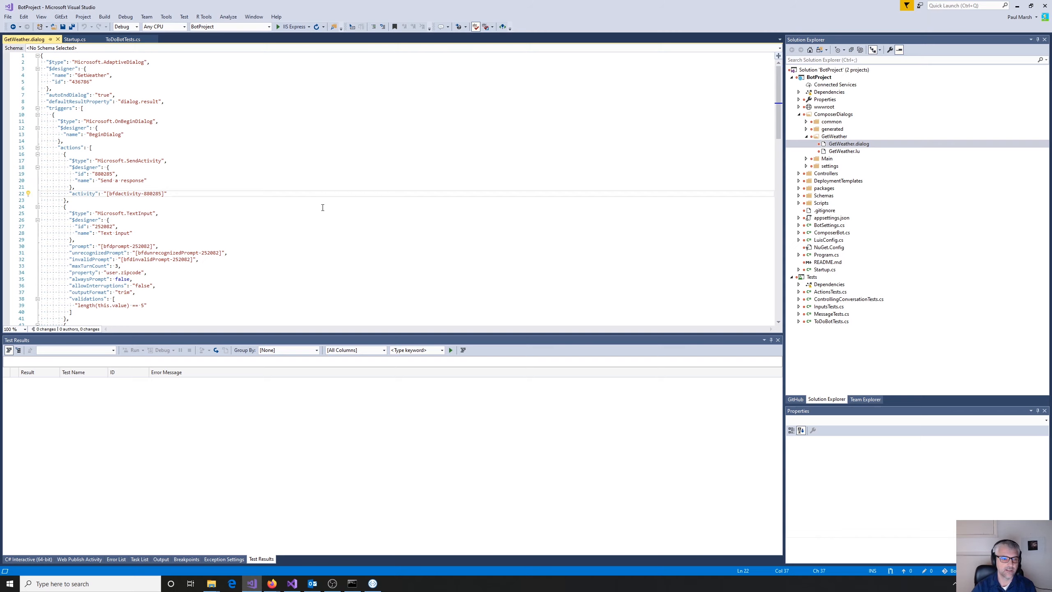
scroll(322, 205, down, 12)
scroll(352, 208, down, 4)
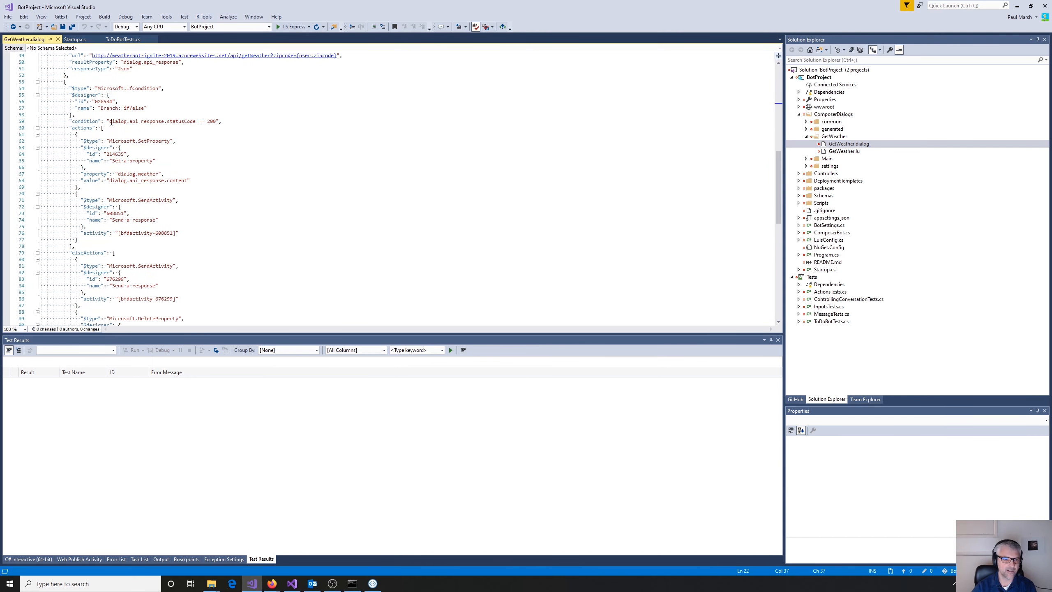
drag(111, 121, 214, 121)
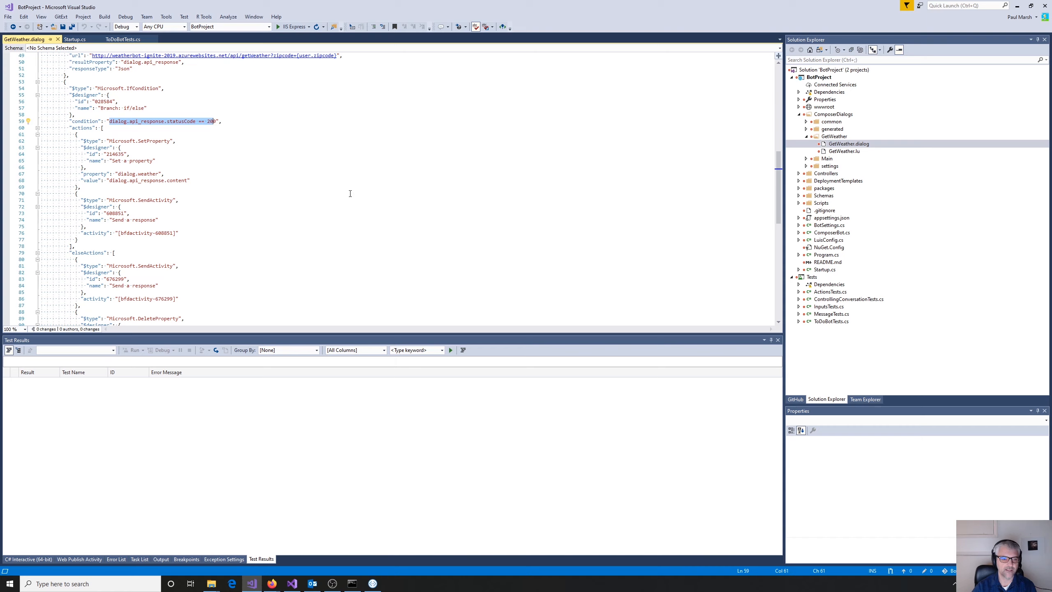
scroll(350, 193, up, 4)
scroll(350, 193, down, 3)
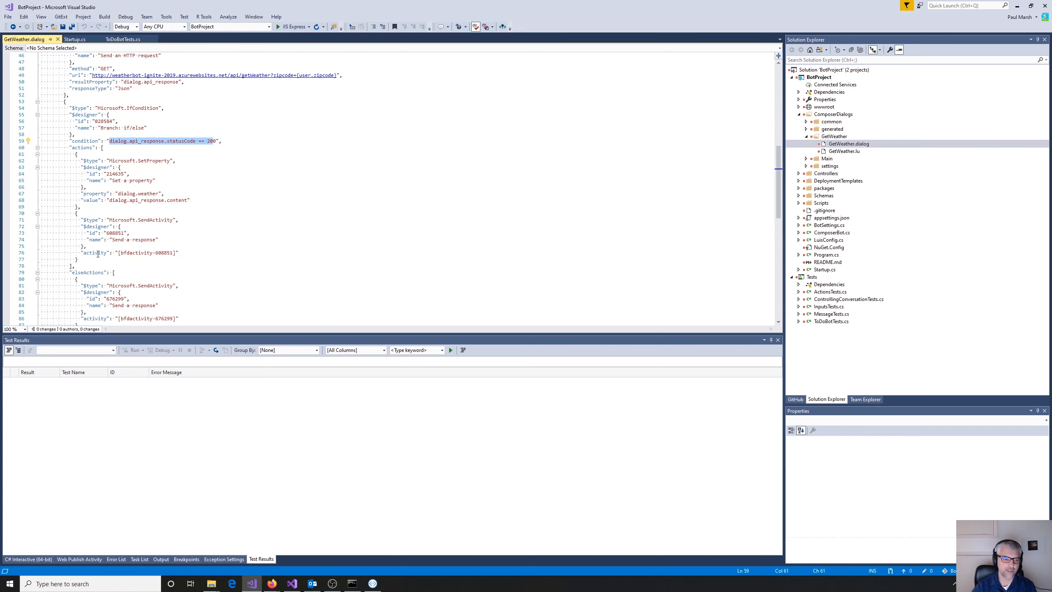
drag(81, 252, 186, 254)
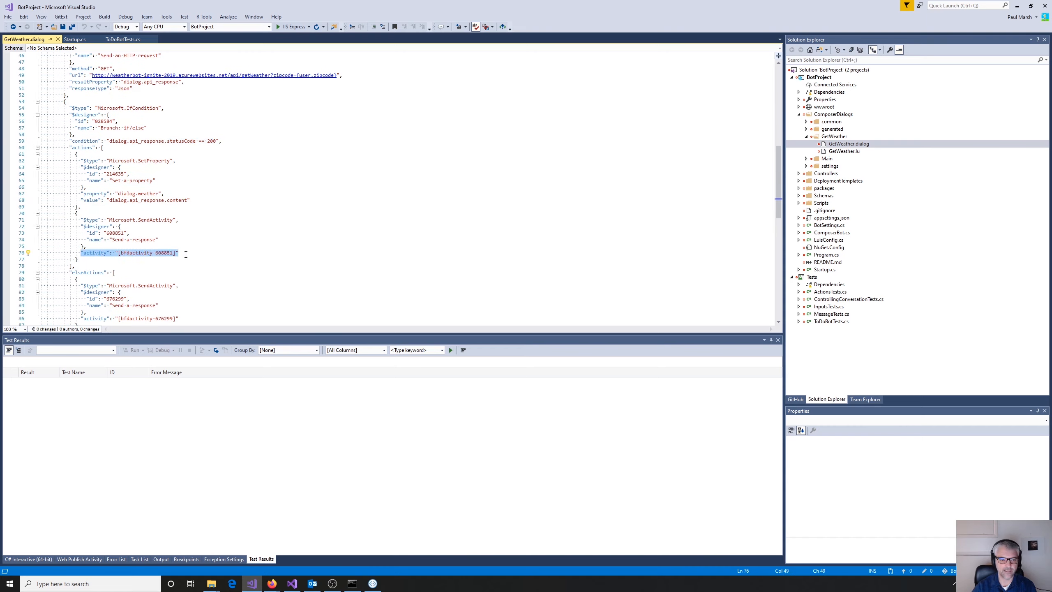
click(261, 240)
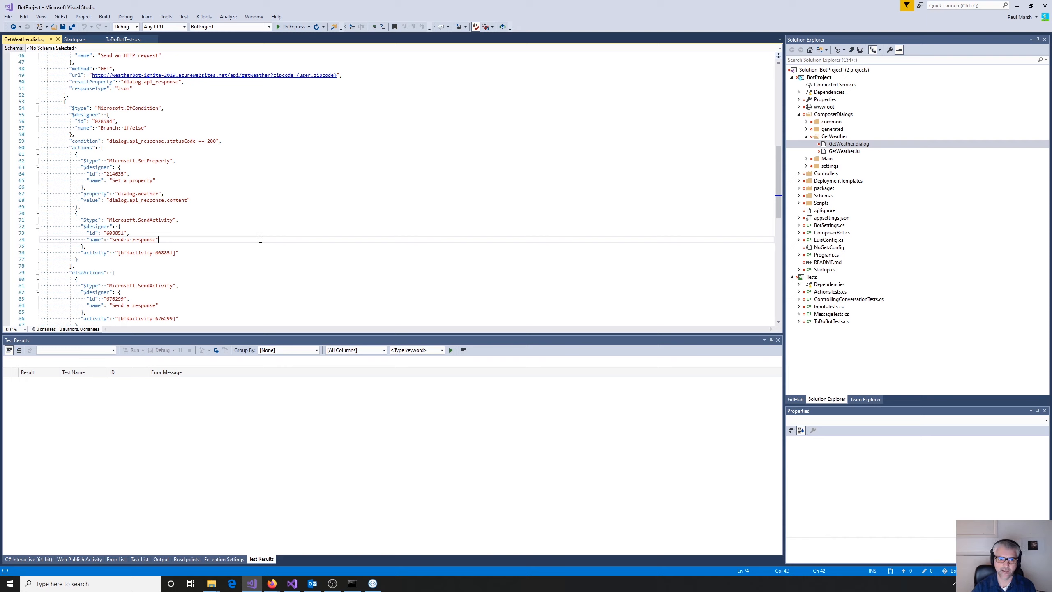
drag(97, 121, 136, 126)
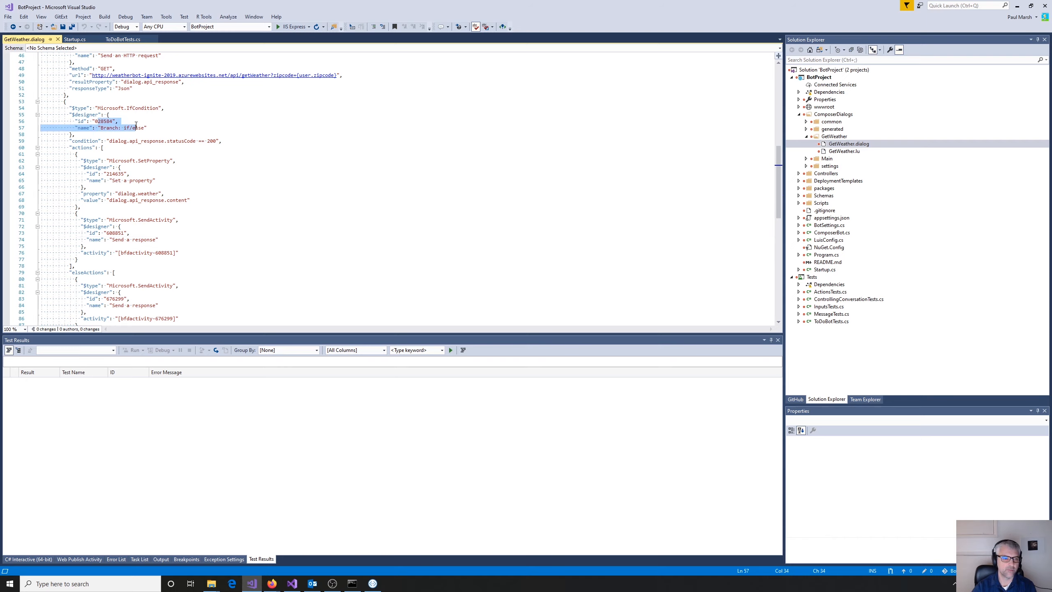
scroll(323, 143, down, 8)
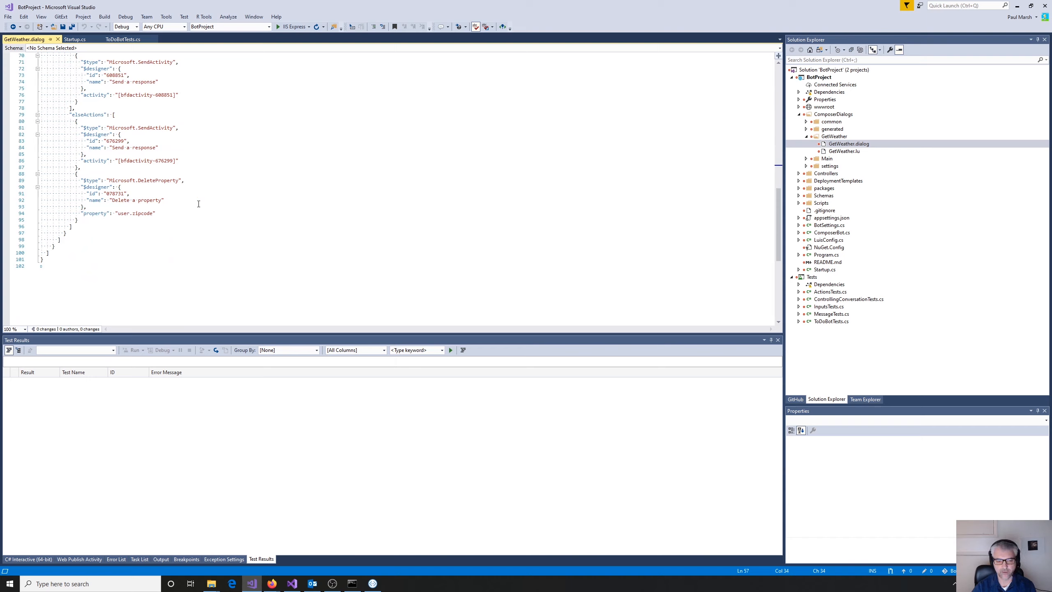
scroll(244, 200, up, 13)
scroll(278, 203, up, 10)
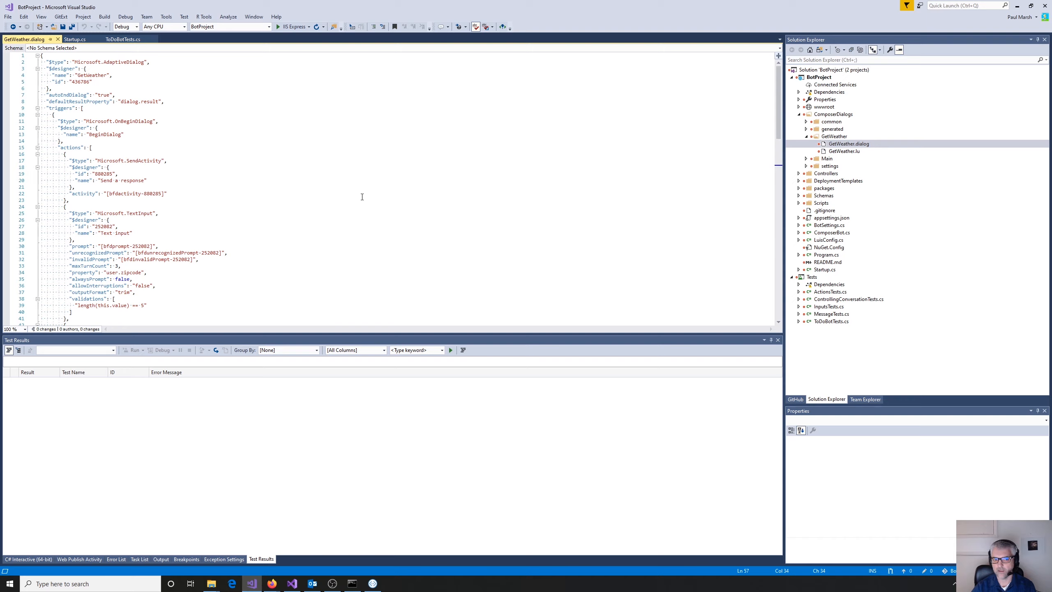
- Open GetWeather.lu, open Main.dialog from the Main folder, and look through the triggers defined in Main.dialog
double_click(838, 152)
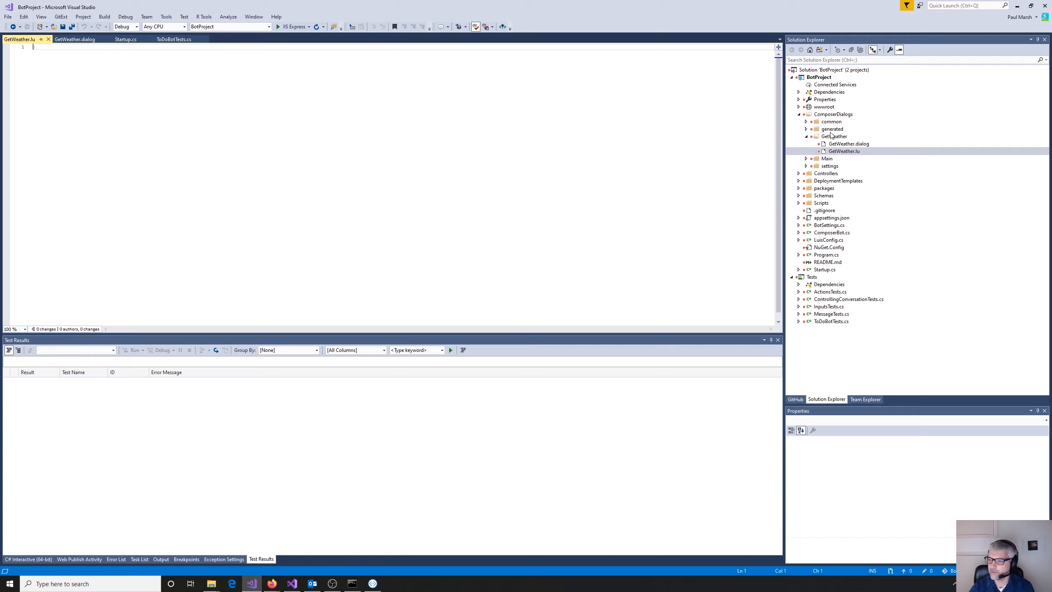
click(847, 139)
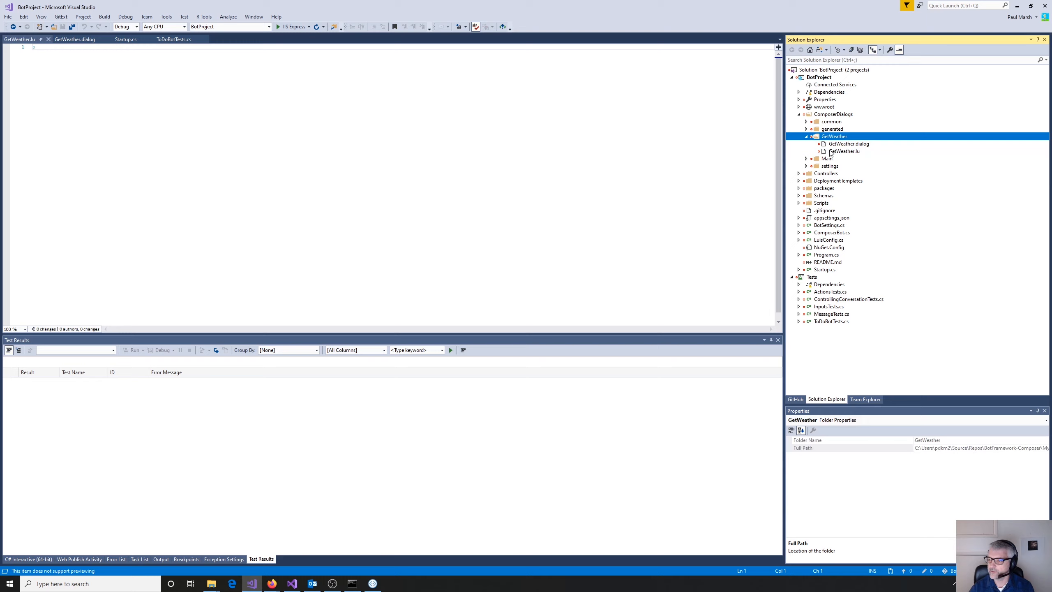
click(805, 159)
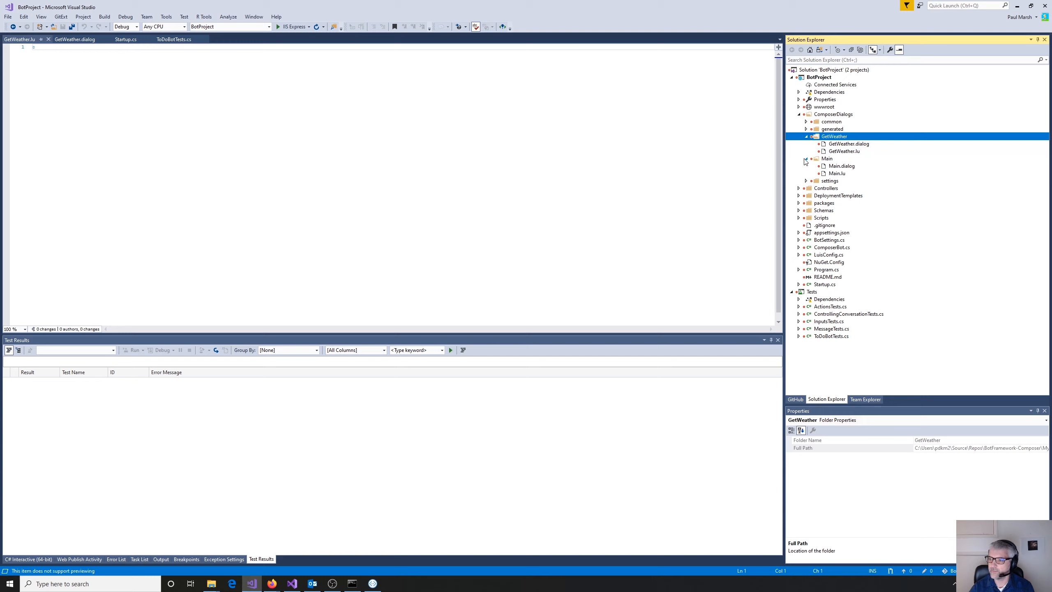
double_click(843, 168)
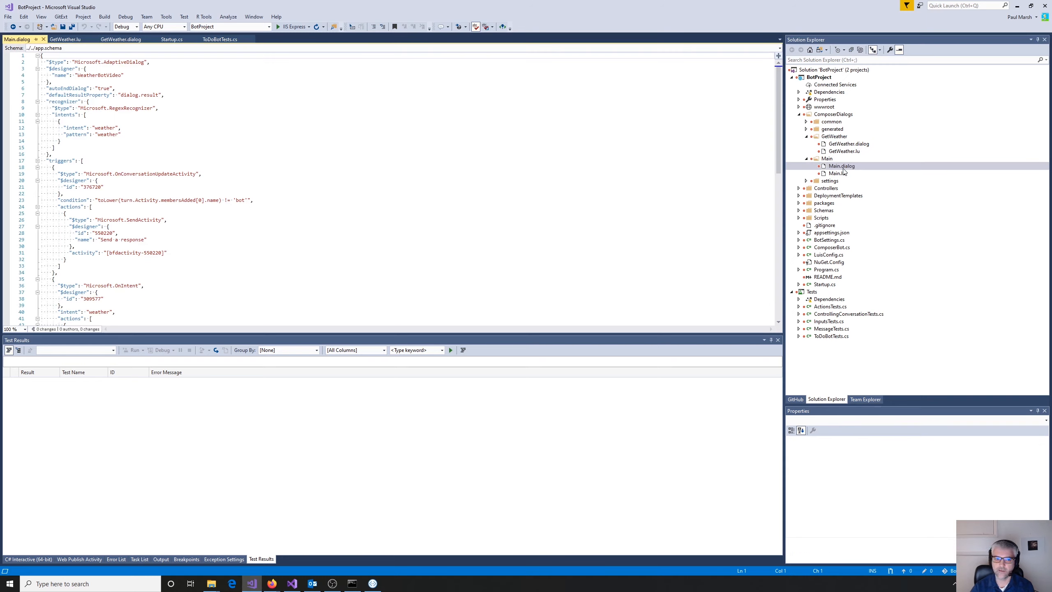
scroll(650, 150, down, 2)
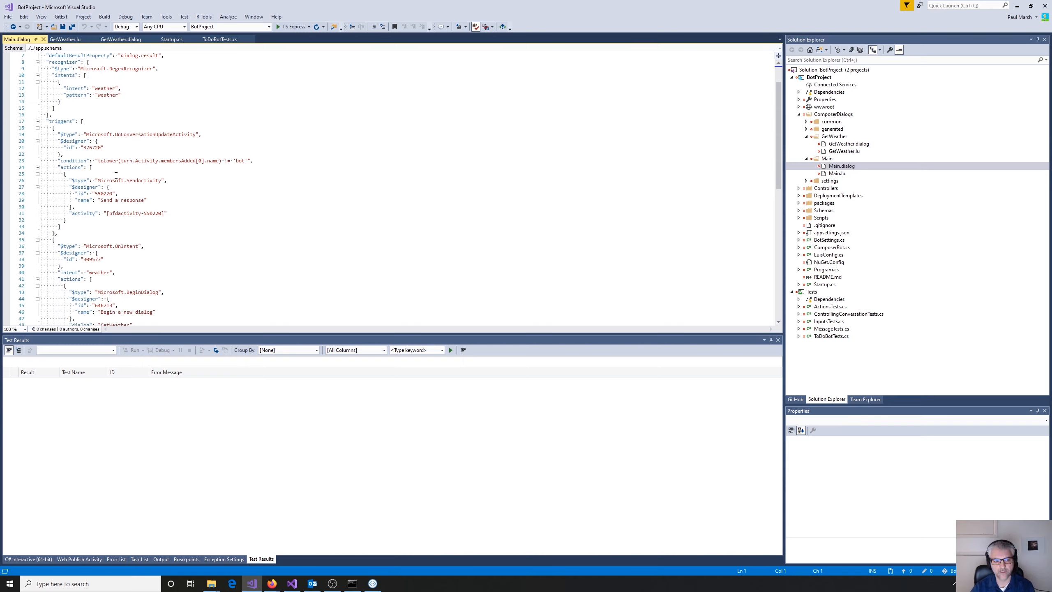
- Look through Main.dialog from the weather recognizer to the GetWeather begin-dialog action, and open Main.lu
scroll(472, 207, down, 8)
scroll(502, 207, up, 10)
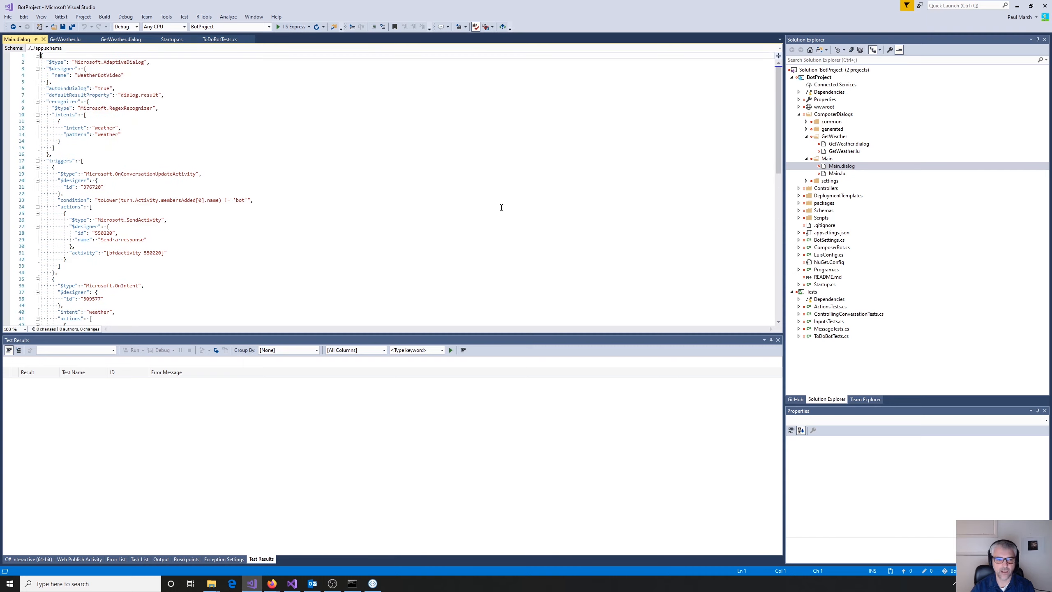
scroll(613, 235, down, 6)
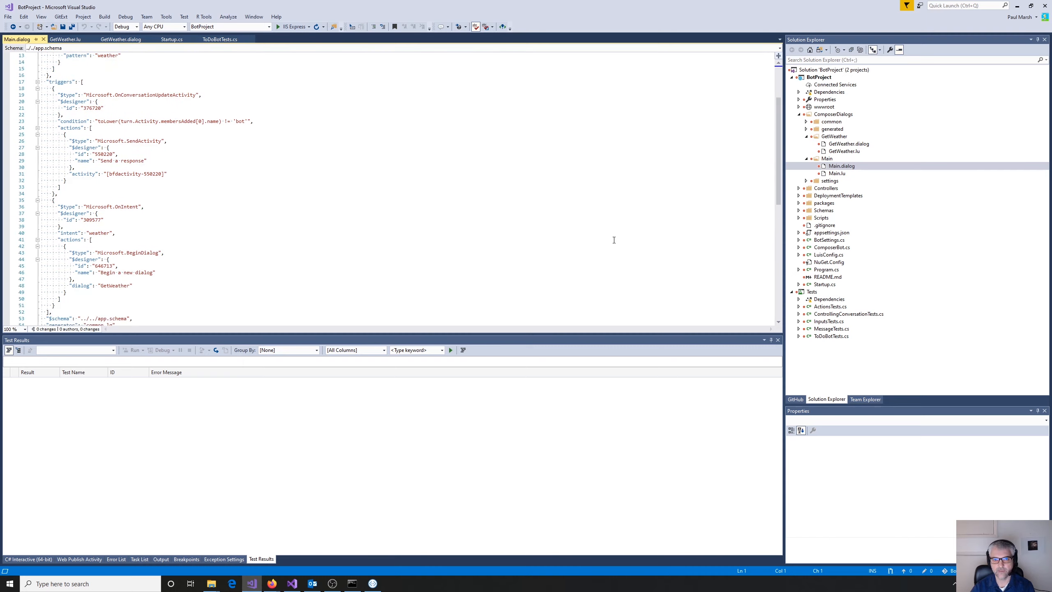
double_click(836, 173)
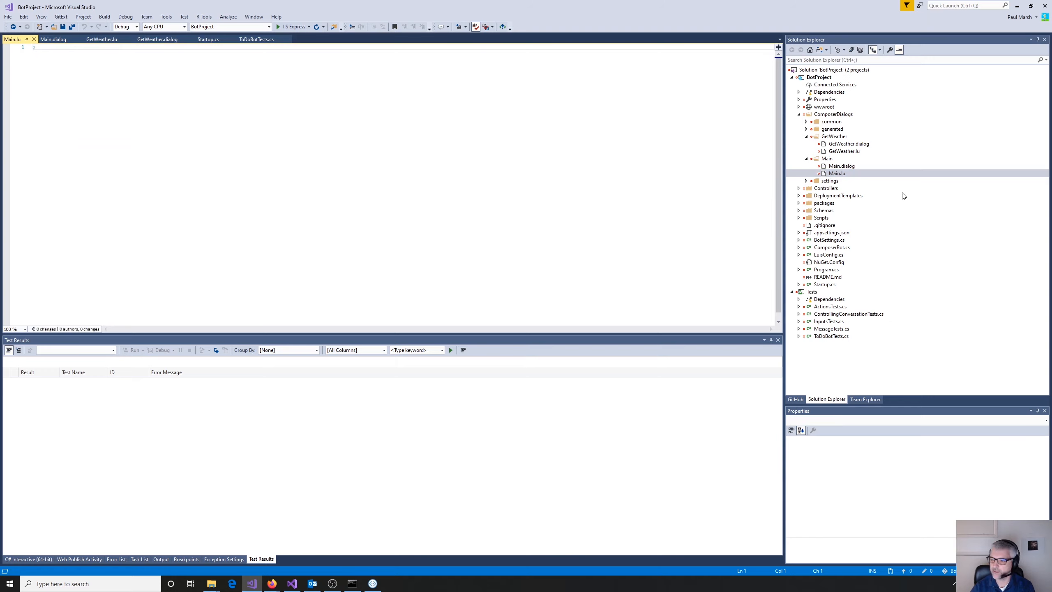
- Open luis.status.json from the generated folder and common.lg from the common folder of ComposerDialogs
click(806, 129)
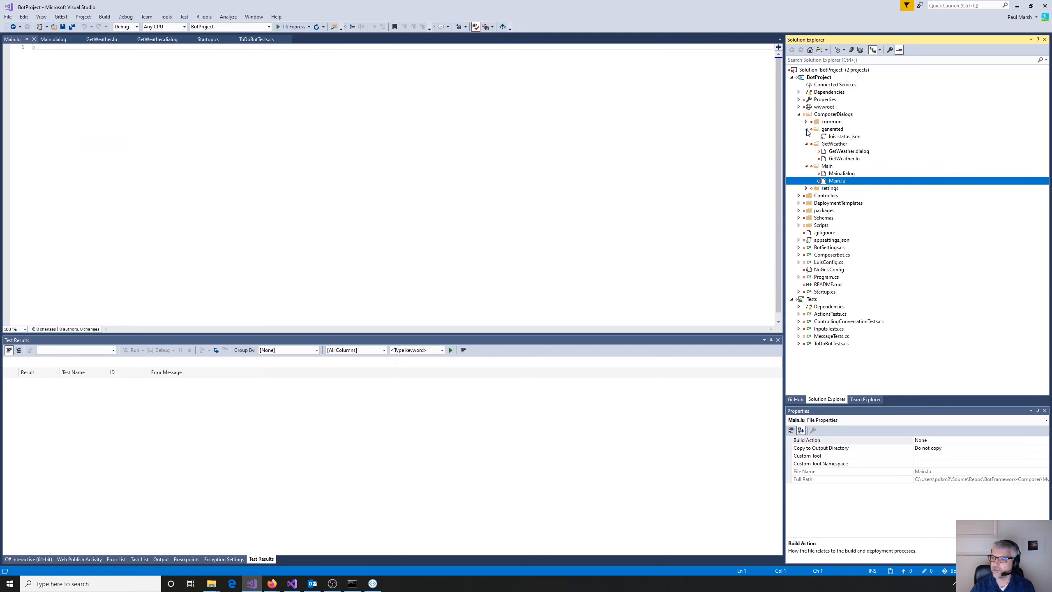
double_click(834, 138)
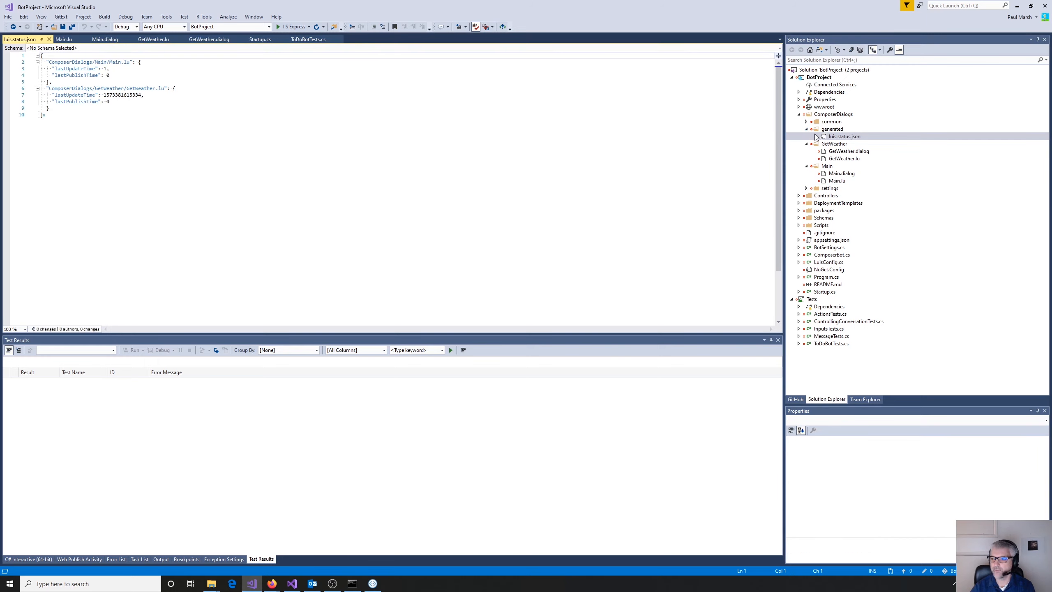
click(806, 121)
double_click(839, 129)
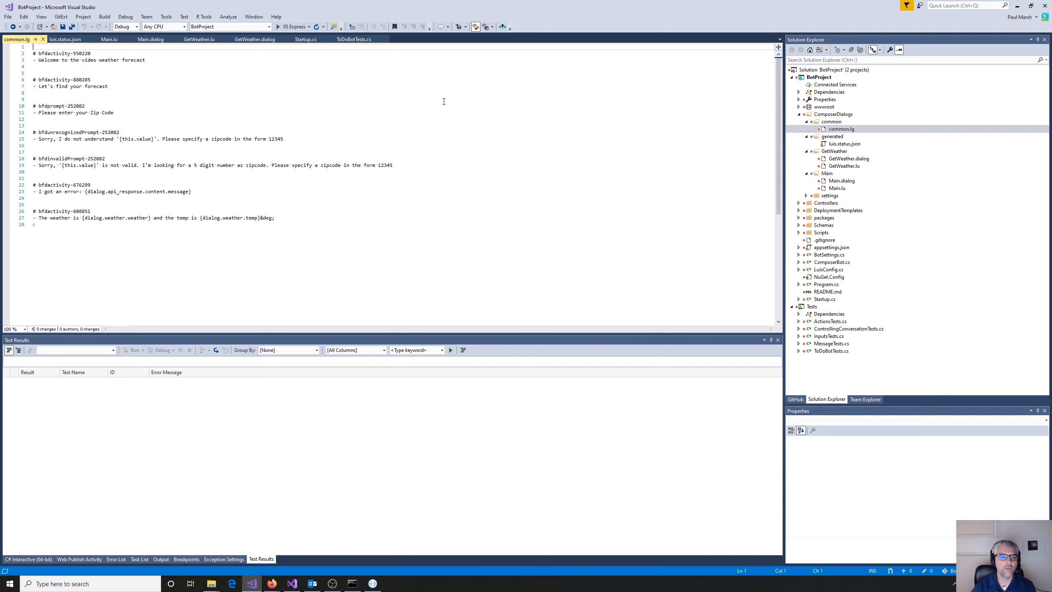
- Copy the bfdactivity-880285 reference from the first SendActivity in GetWeather.dialog and search for it in common.lg
click(253, 40)
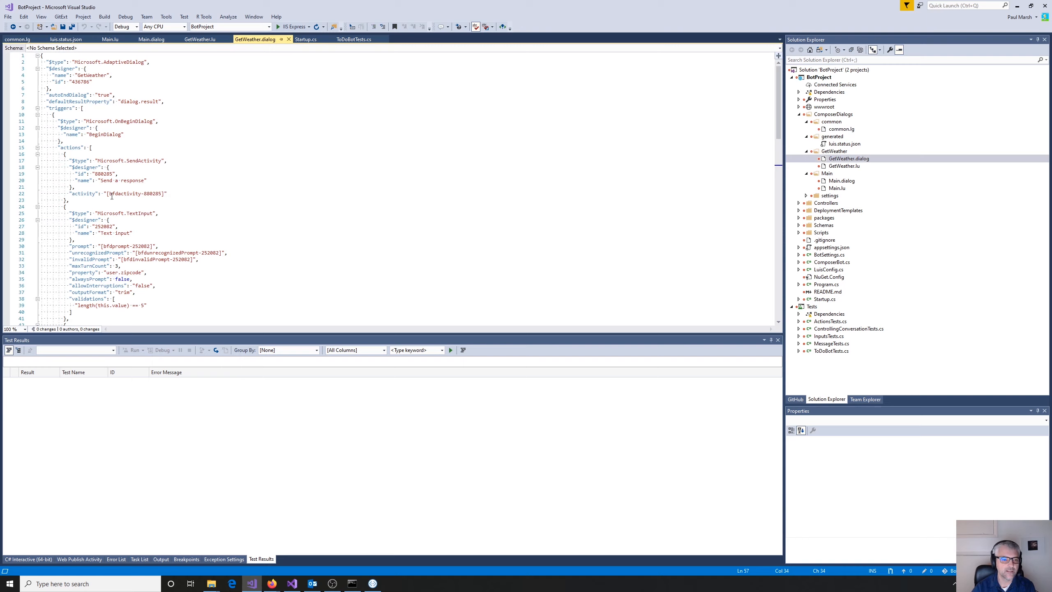
drag(110, 194, 161, 194)
key(ctrl+c)
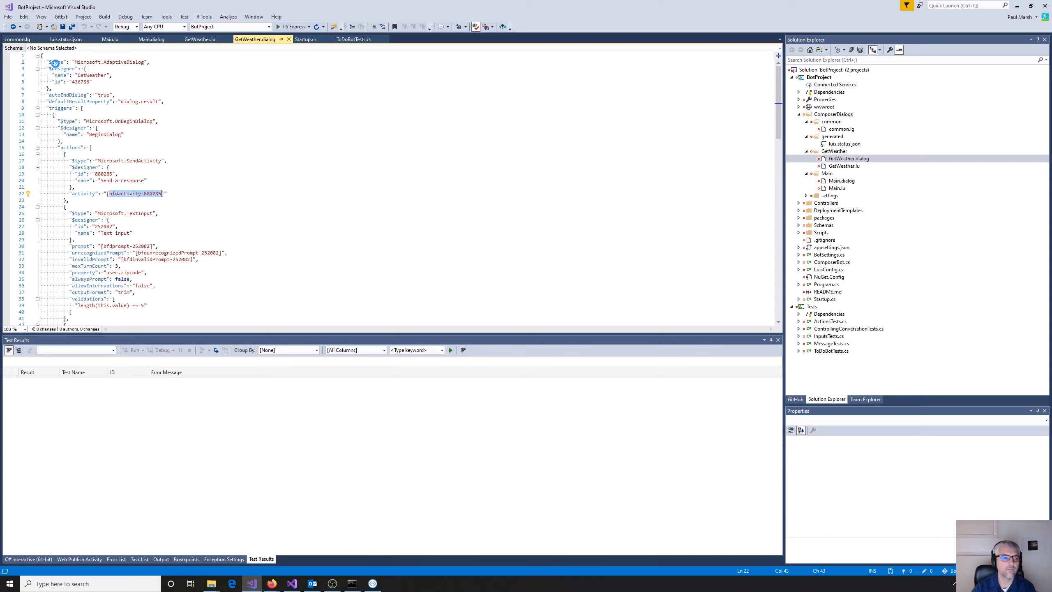
click(22, 40)
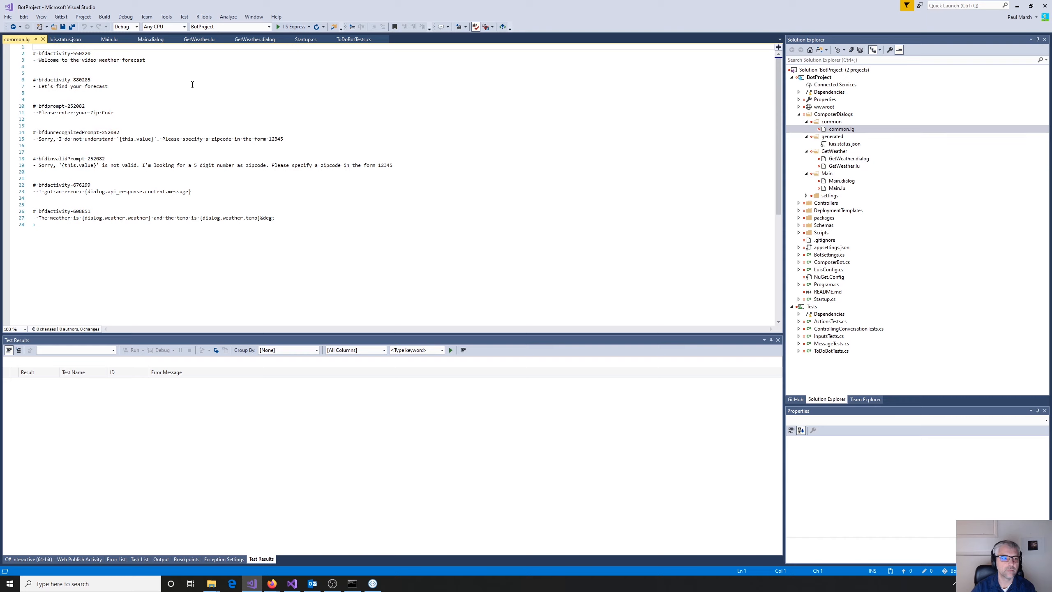
key(ctrl+f)
key(ctrl+v)
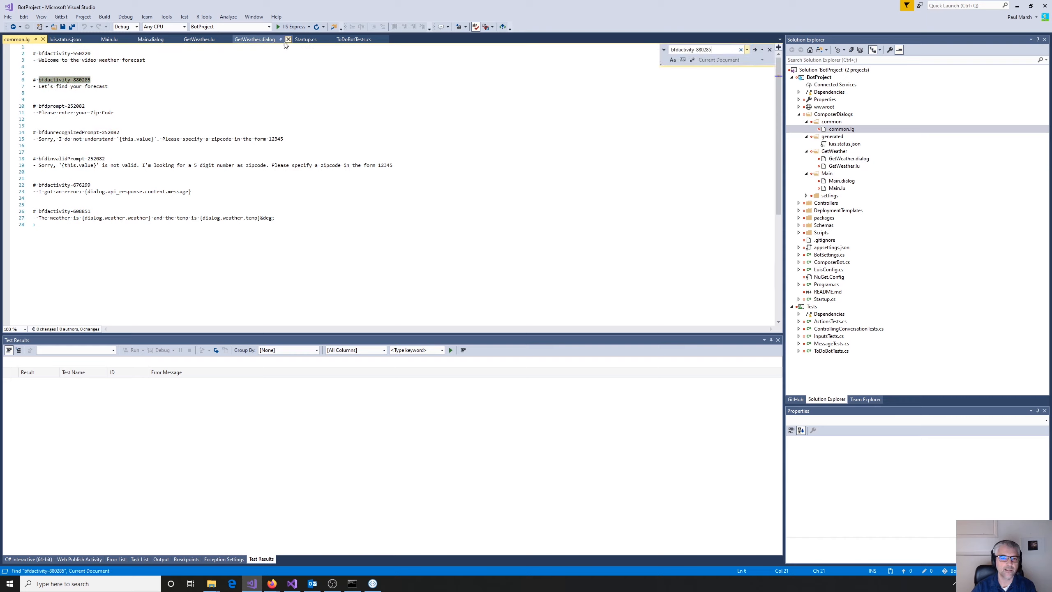
- Compare the SendActivity reference in GetWeather.dialog with its matching template name and "Let's find your forecast" text in common.lg
click(260, 40)
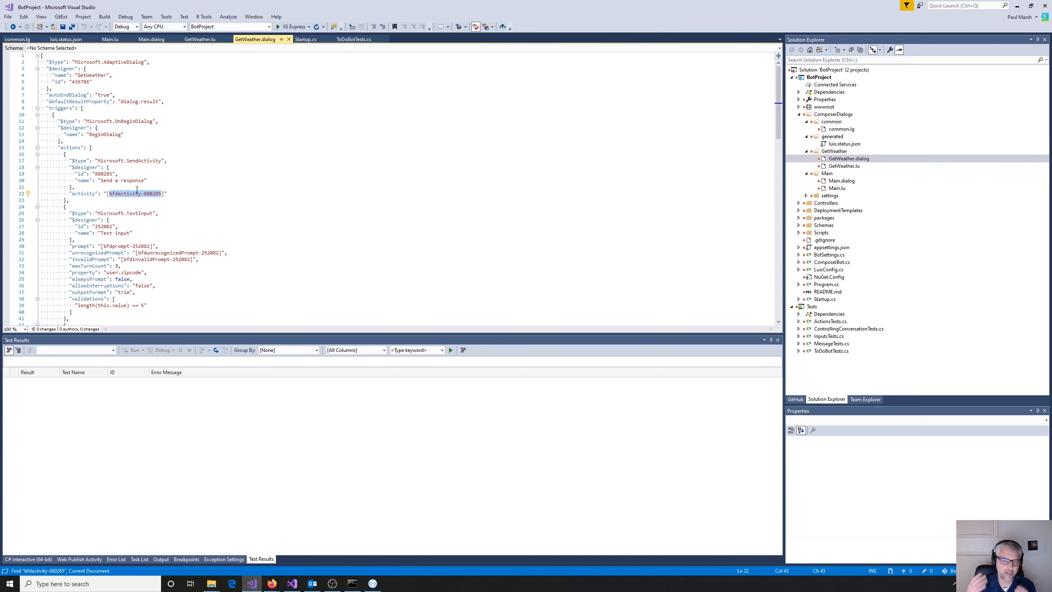
click(109, 195)
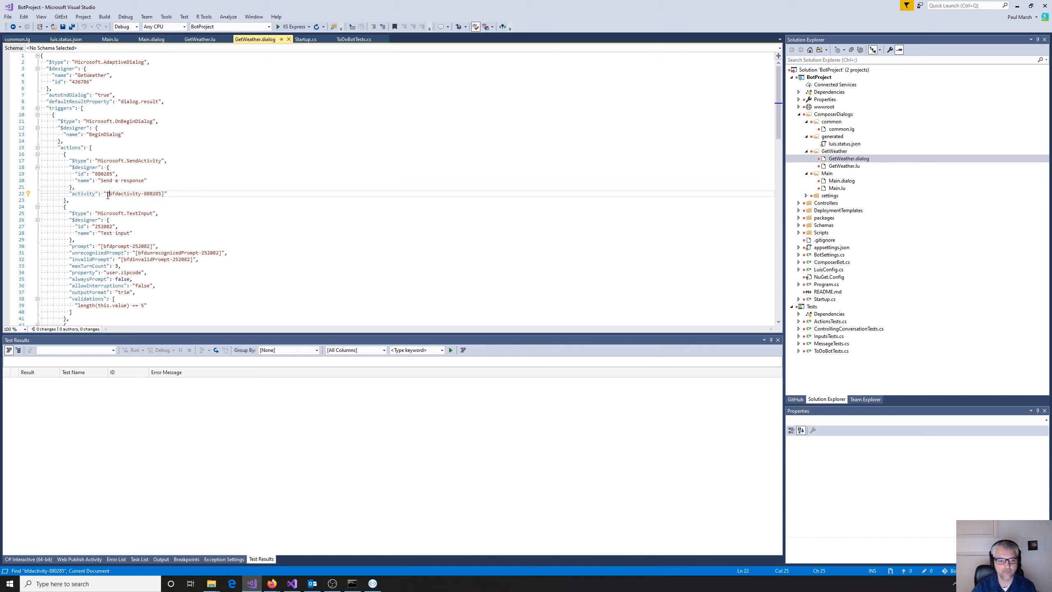
drag(109, 195, 161, 193)
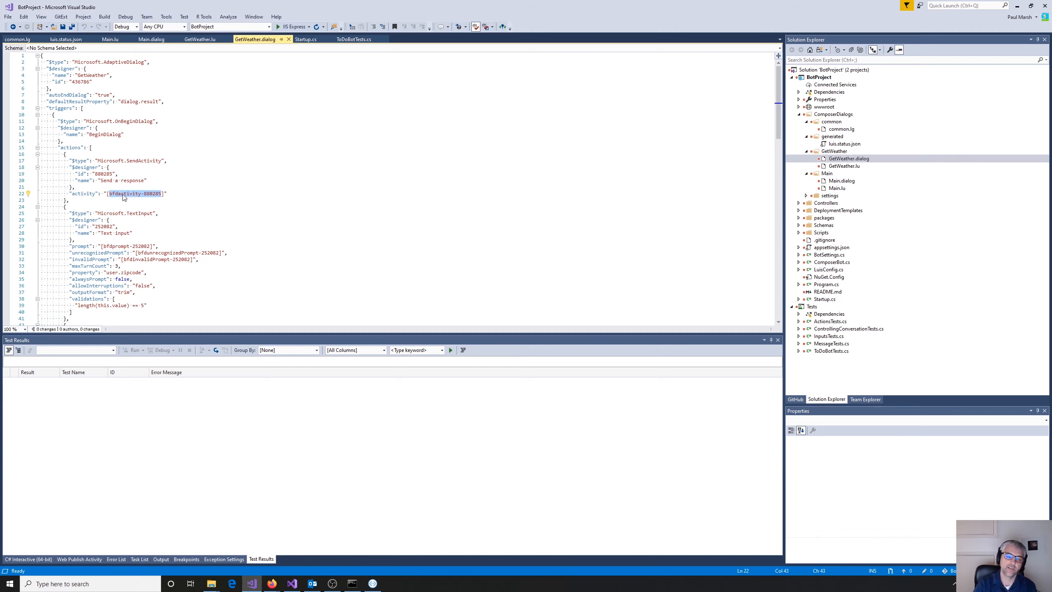
click(17, 39)
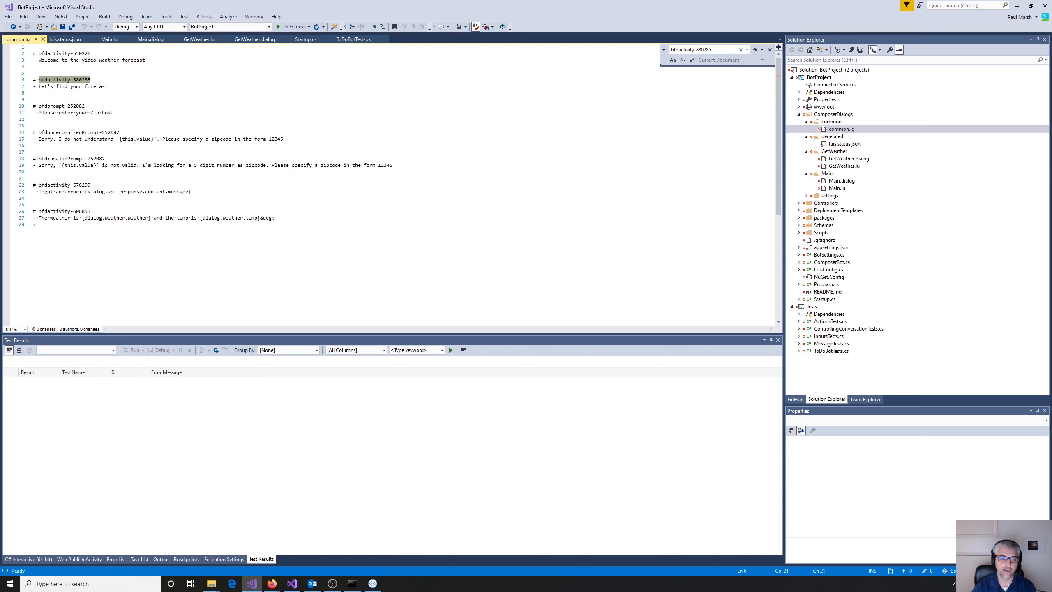
click(119, 92)
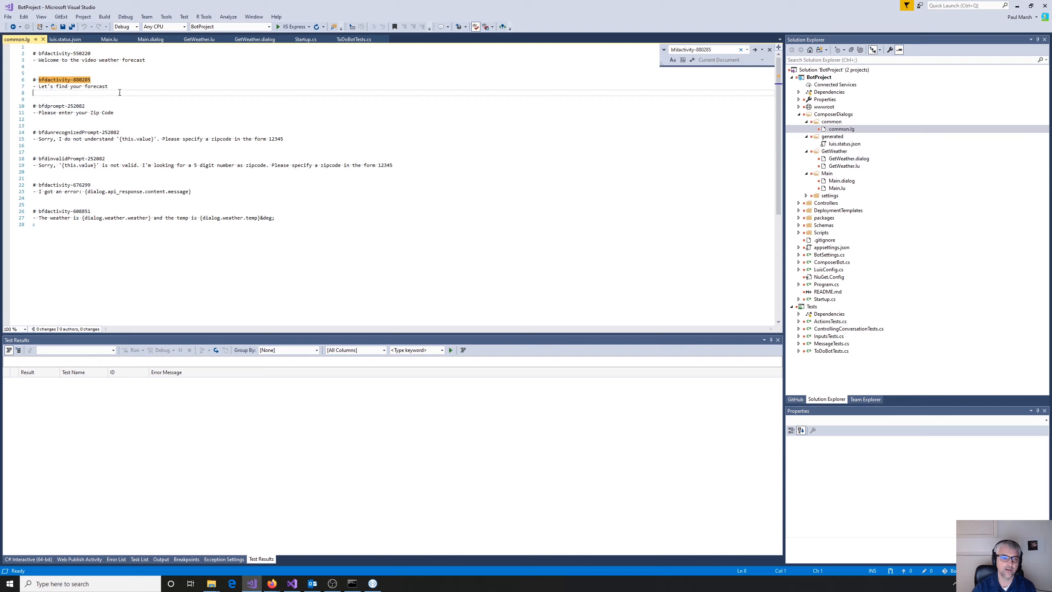
click(28, 81)
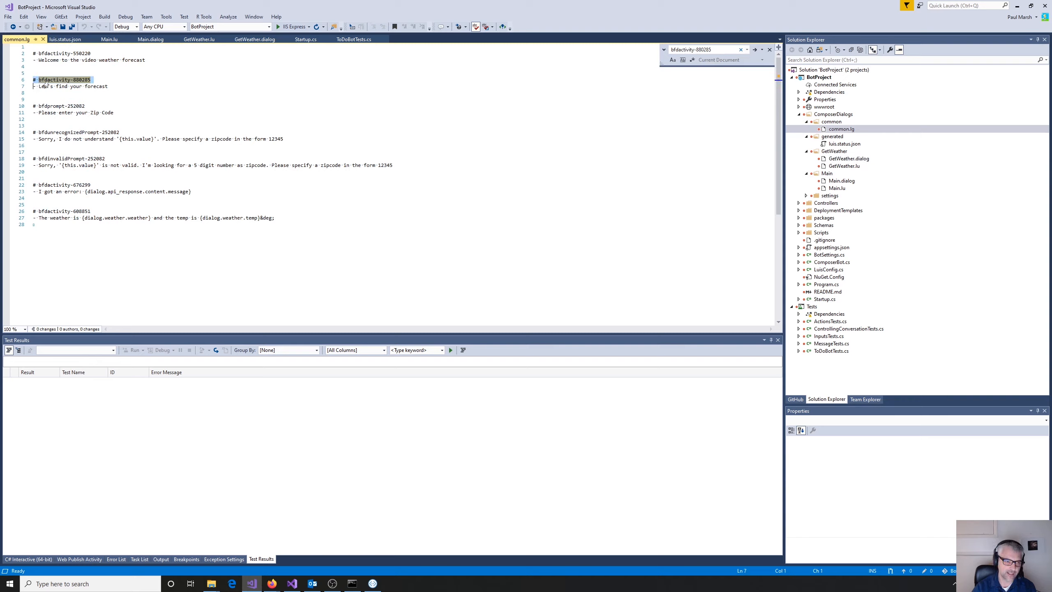
click(94, 85)
drag(38, 87, 107, 88)
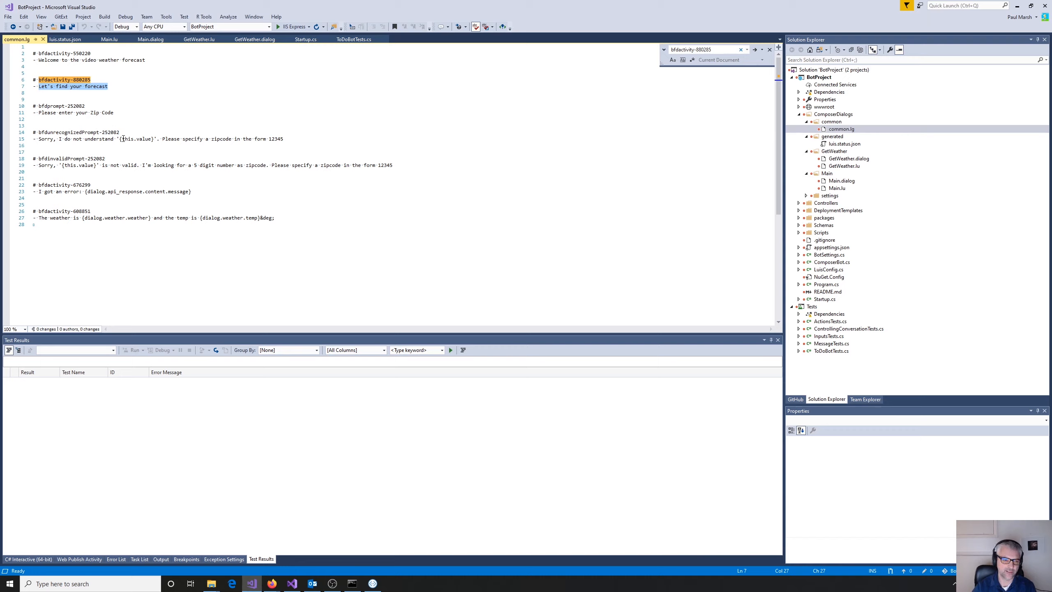
- Examine the {this.value} placeholder in the unrecognized prompt and the remaining error and weather response templates in common.lg
drag(119, 138, 154, 137)
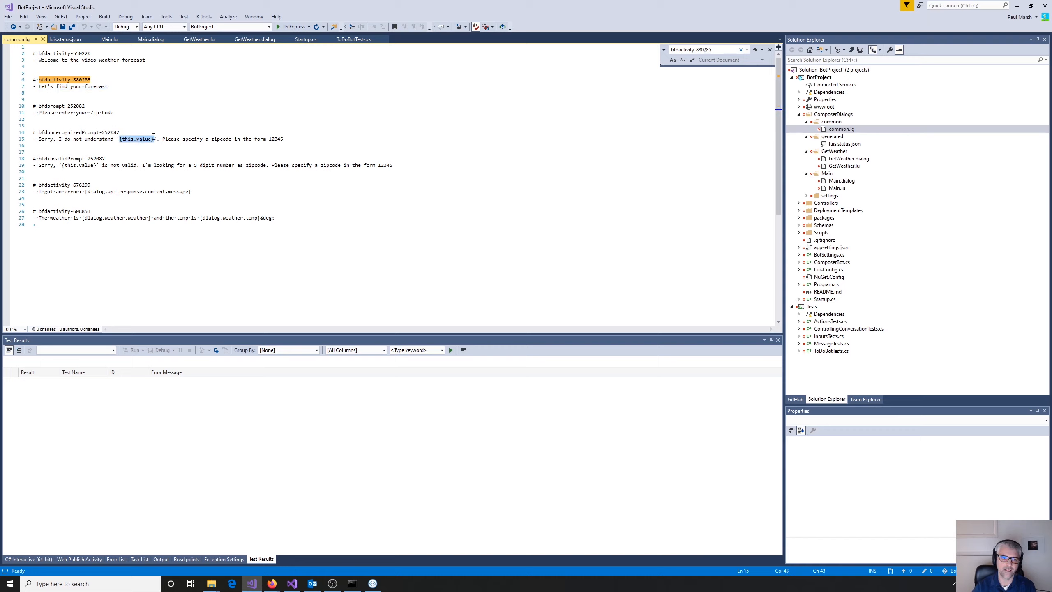
click(158, 141)
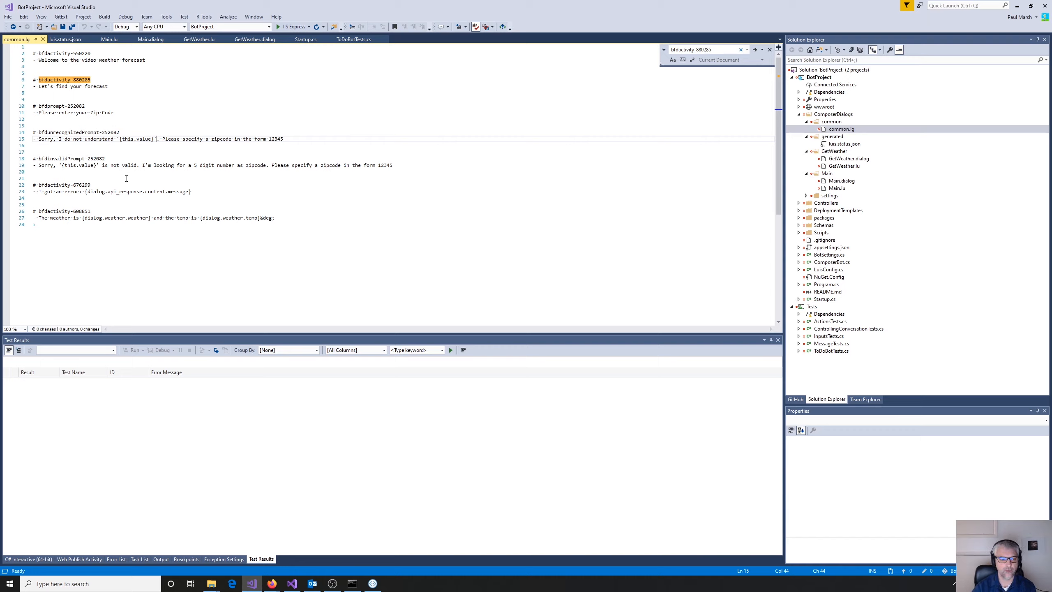
click(236, 180)
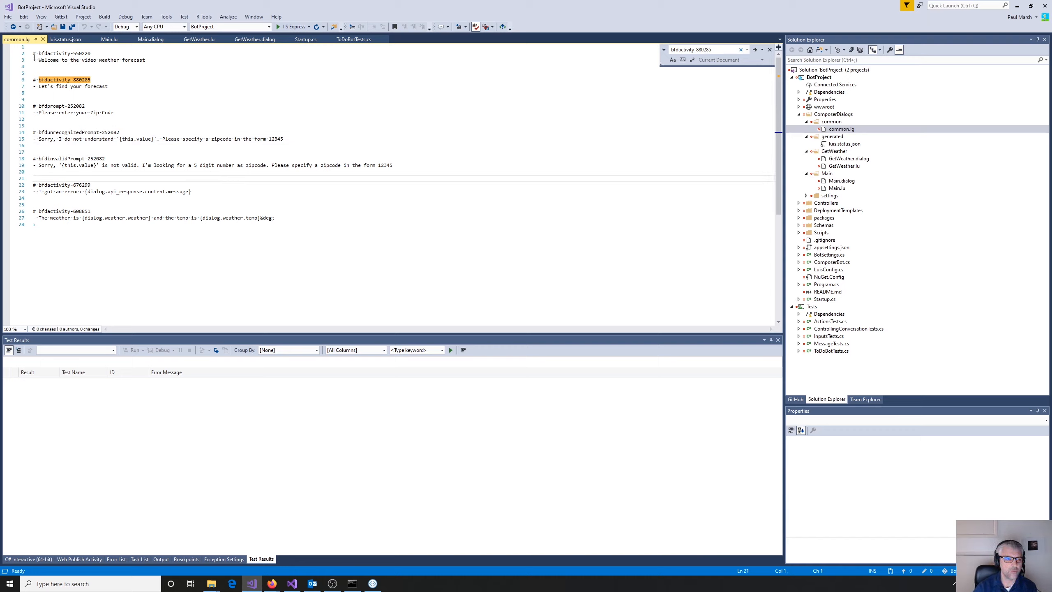
click(301, 220)
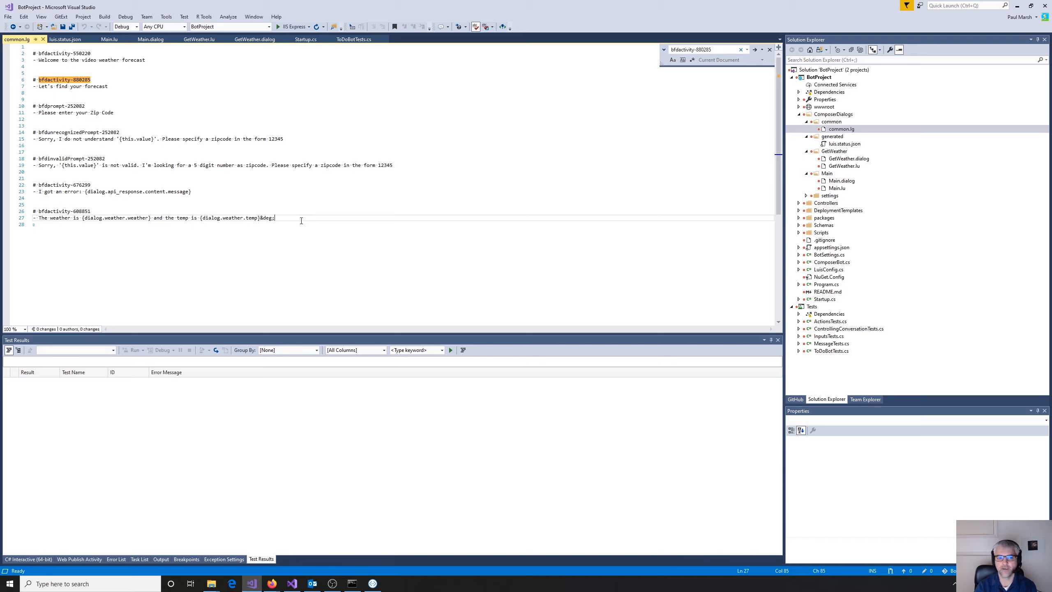
click(140, 93)
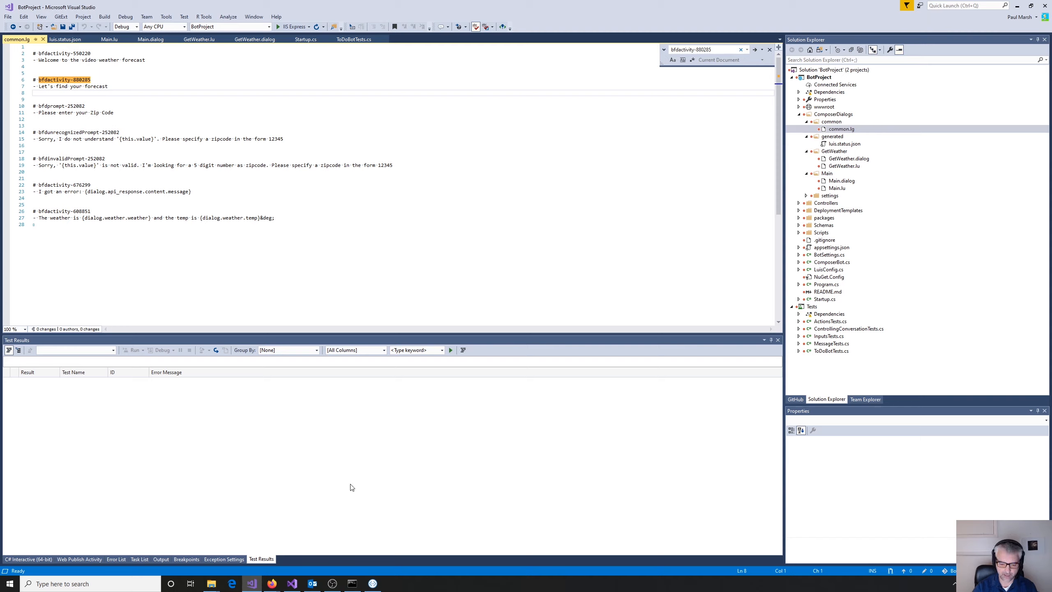
- Switch to Bot Framework Composer, go to its home page and browse the example bots through Responding with Text
mouse_move(373, 586)
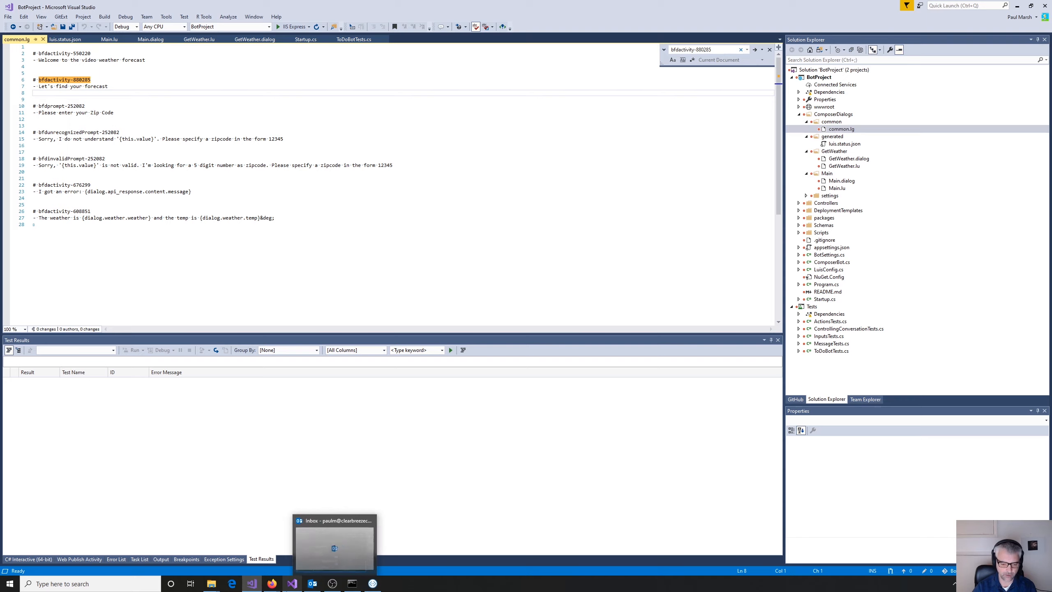
mouse_move(271, 586)
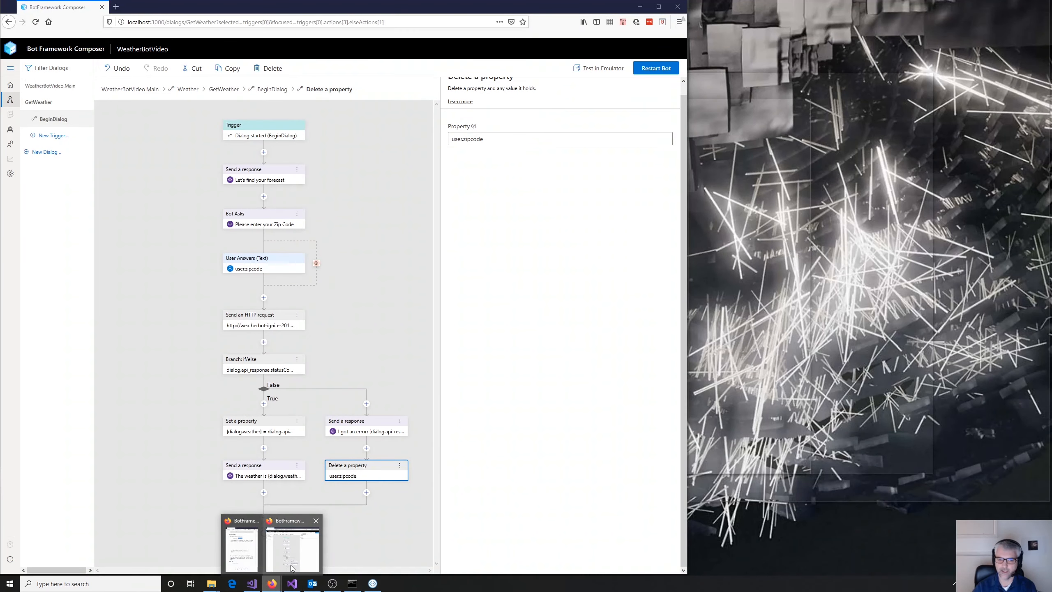
click(292, 566)
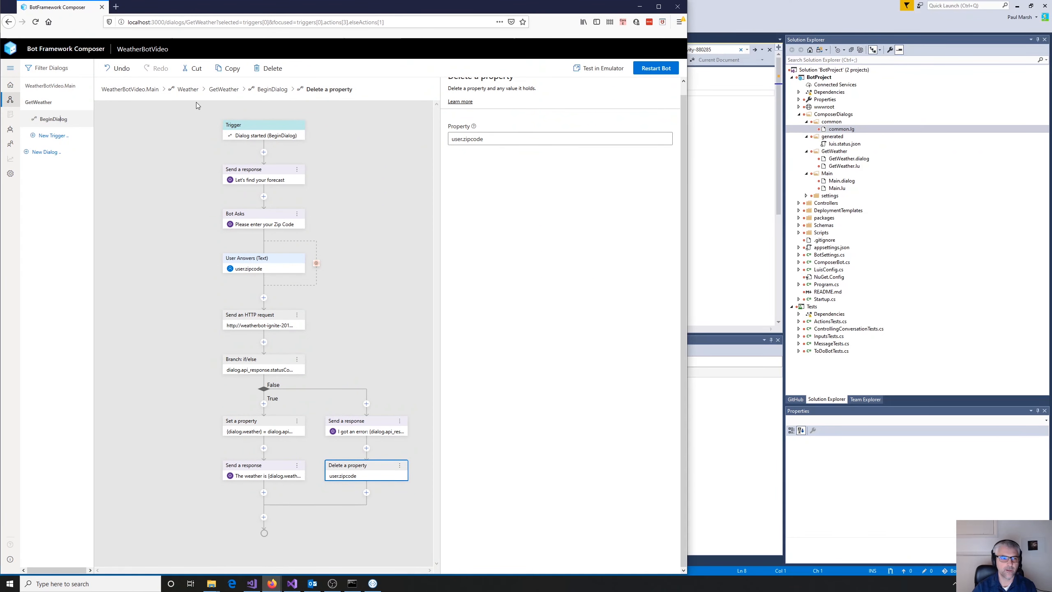
click(10, 85)
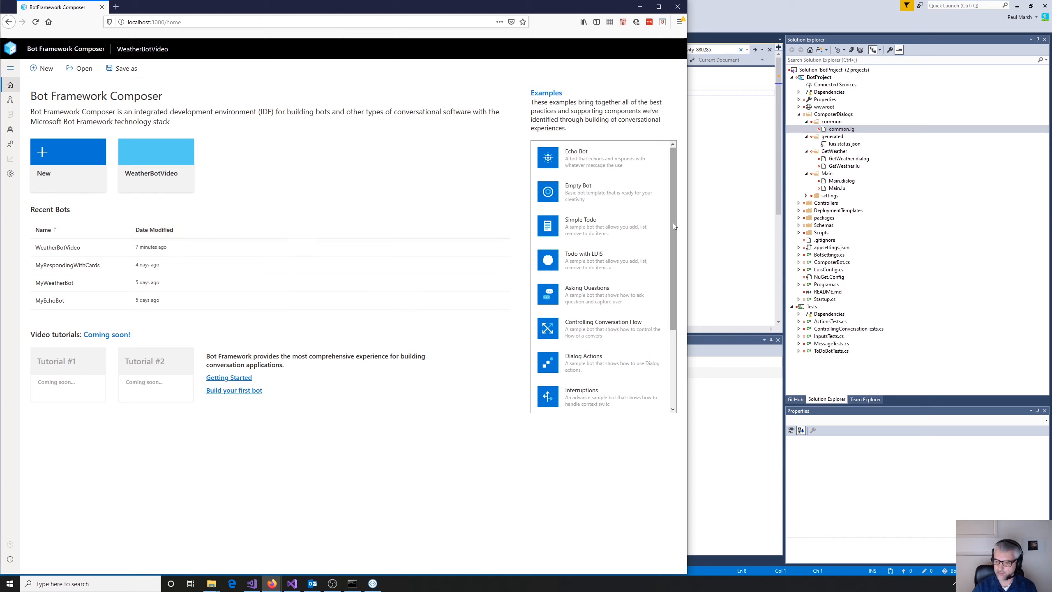
drag(672, 222, 672, 326)
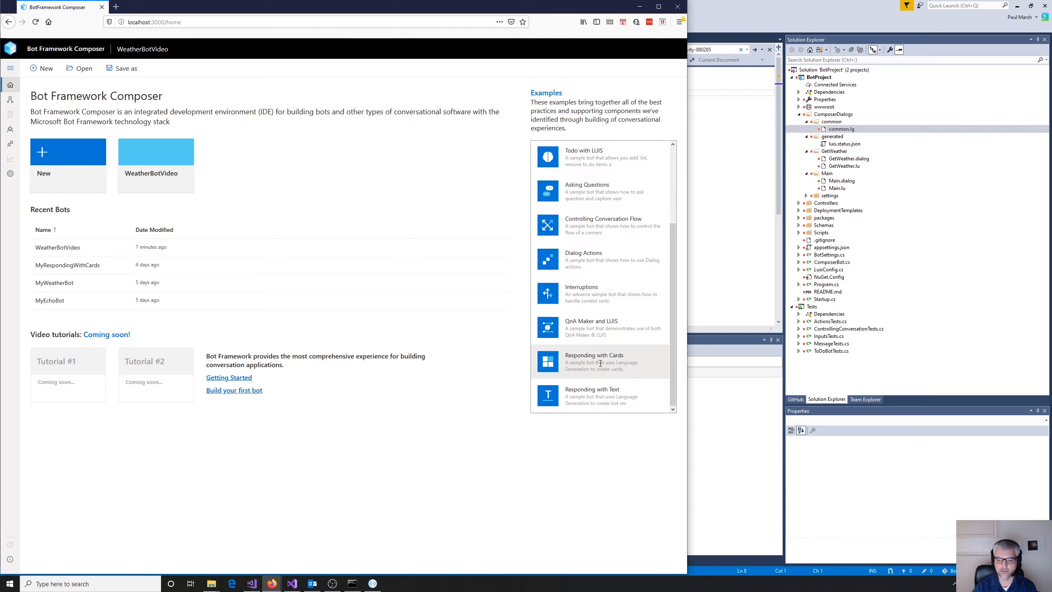
- Open the recent bot MyRespondingWithCards, view its Conversation started and Unrecognized intent triggers, and maximize the browser window
double_click(64, 265)
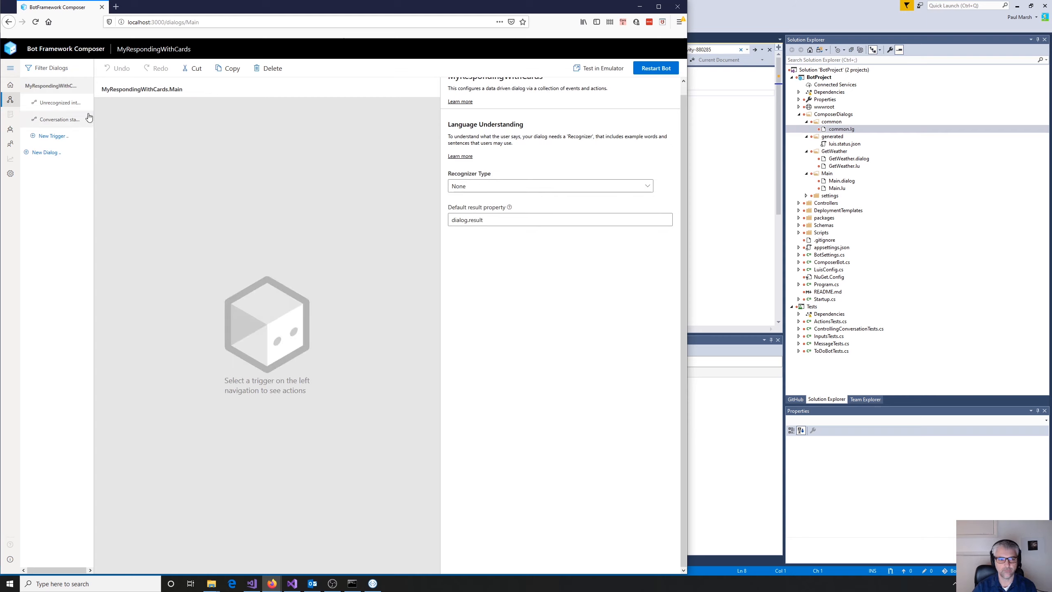
click(56, 120)
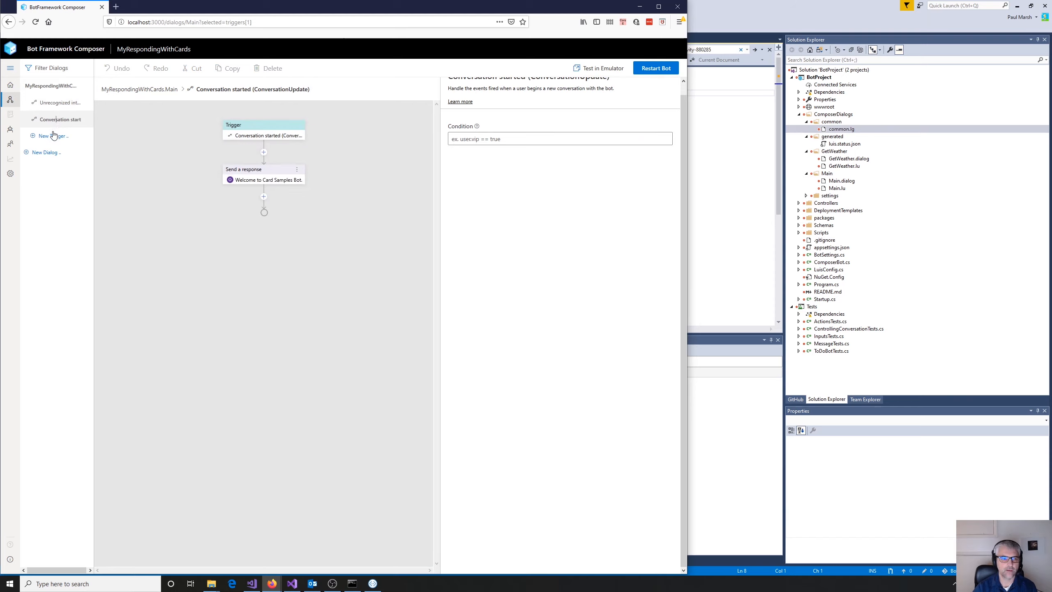
click(55, 104)
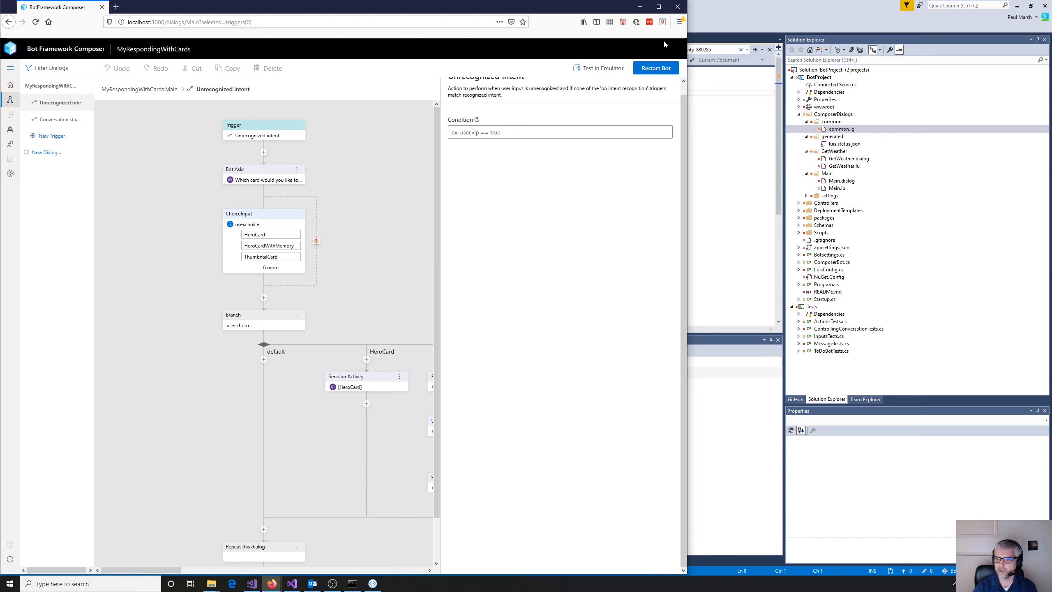
click(659, 6)
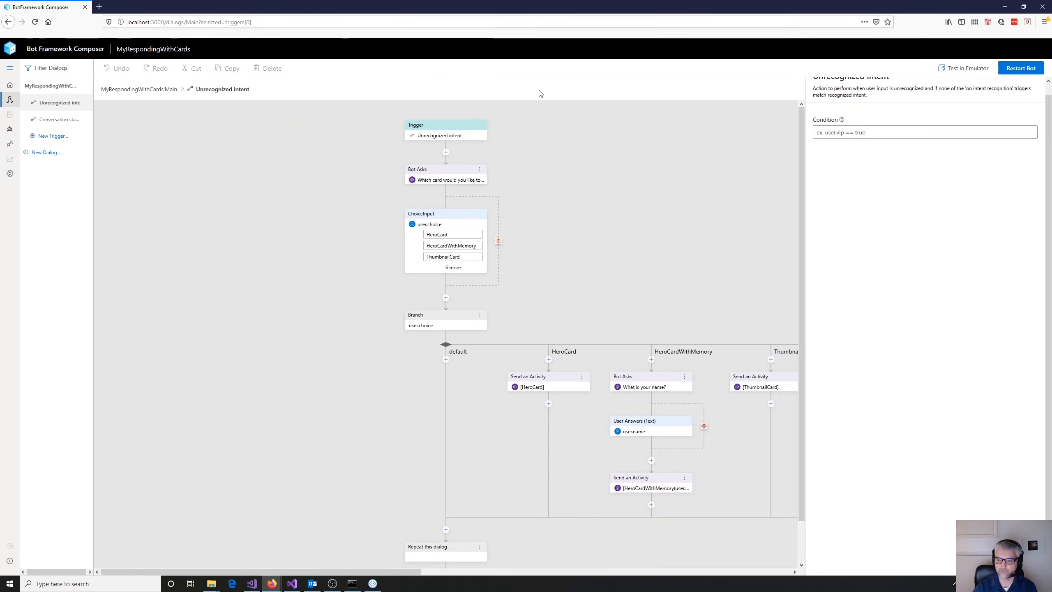
- Look across the card branches of the Unrecognized intent flow and show the properties of its "Which card would you like to display?" prompt
drag(354, 568, 517, 572)
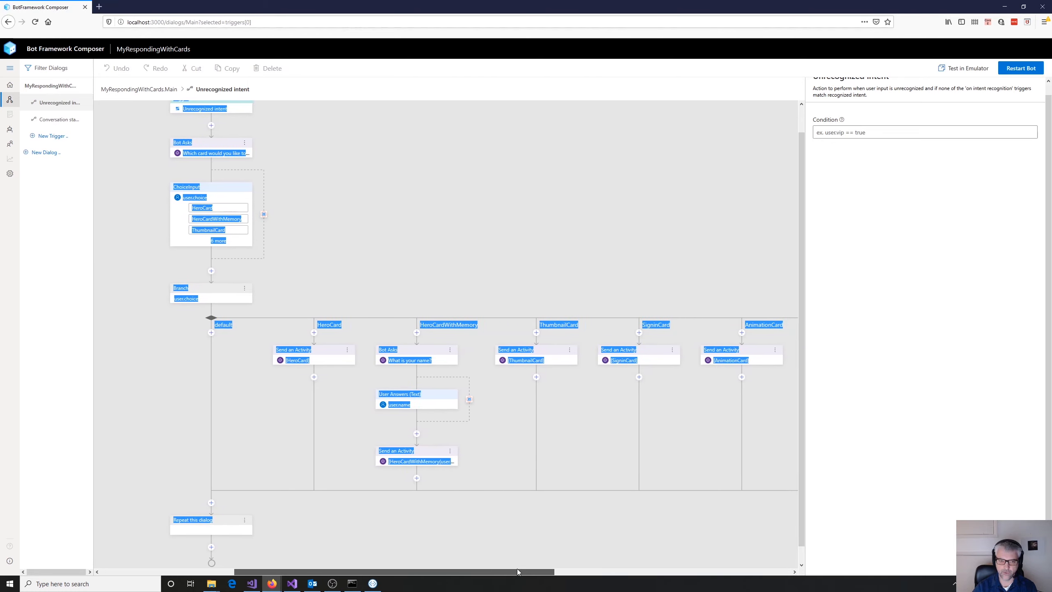
click(503, 247)
scroll(467, 309, up, 1)
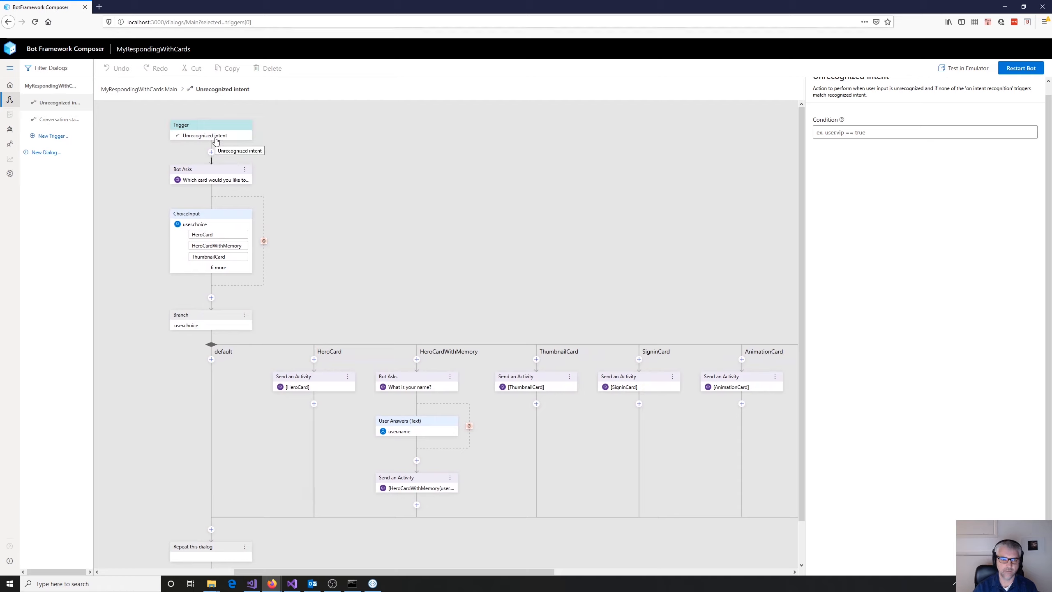
click(214, 181)
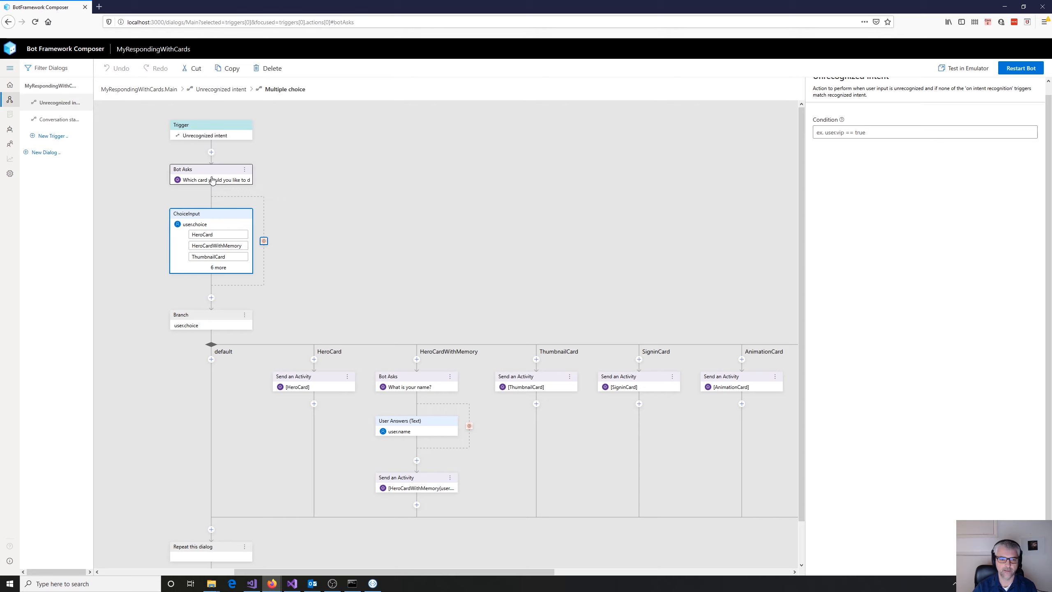
click(208, 174)
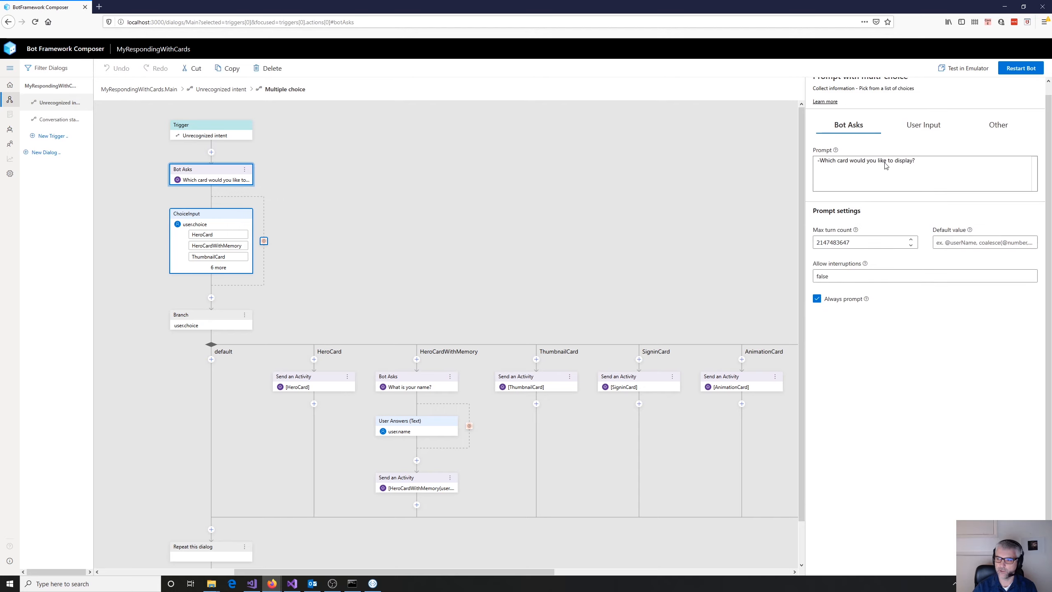
- Show the user input properties of the card ChoiceInput and review its list style options, choice options and prompt settings
click(228, 218)
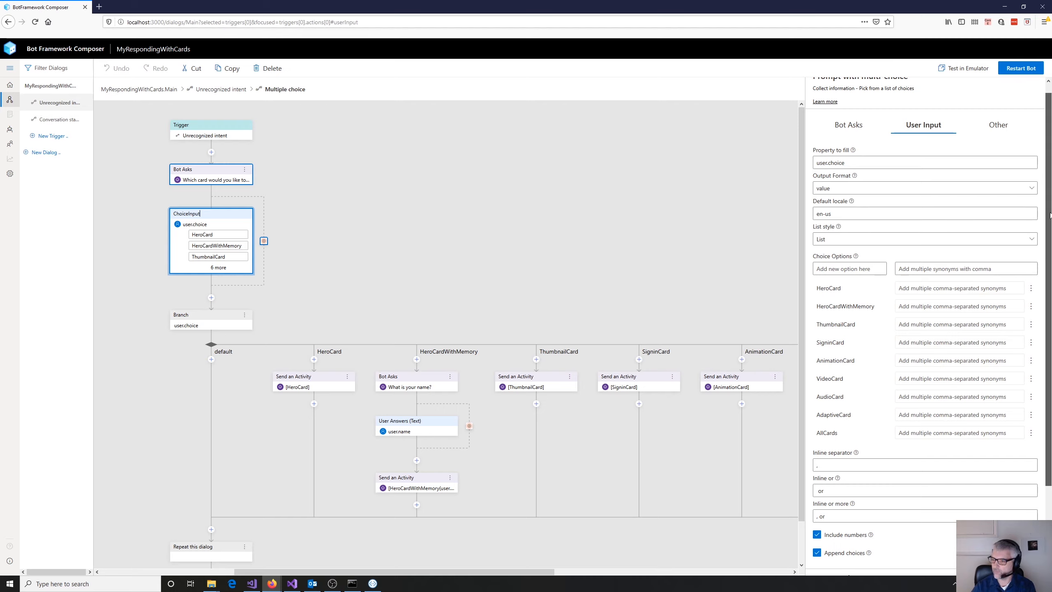
scroll(994, 207, down, 1)
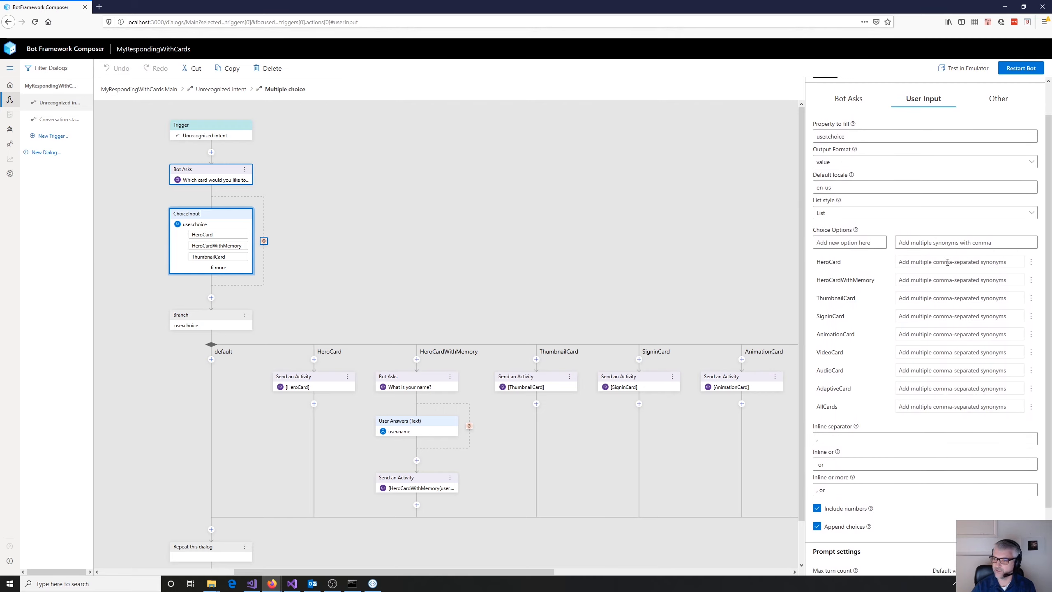
scroll(1050, 250, down, 1)
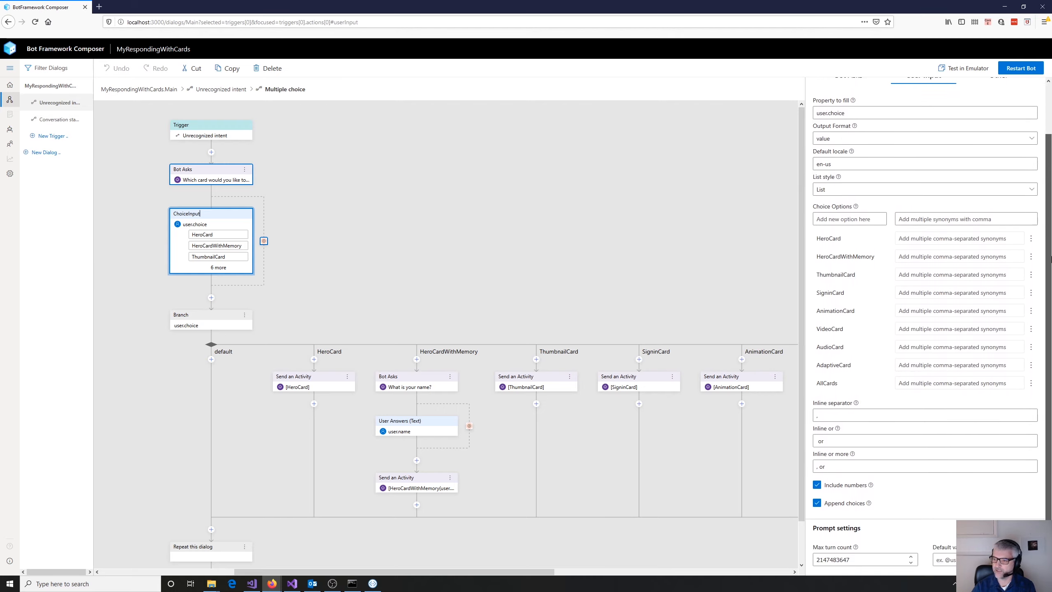
click(1031, 192)
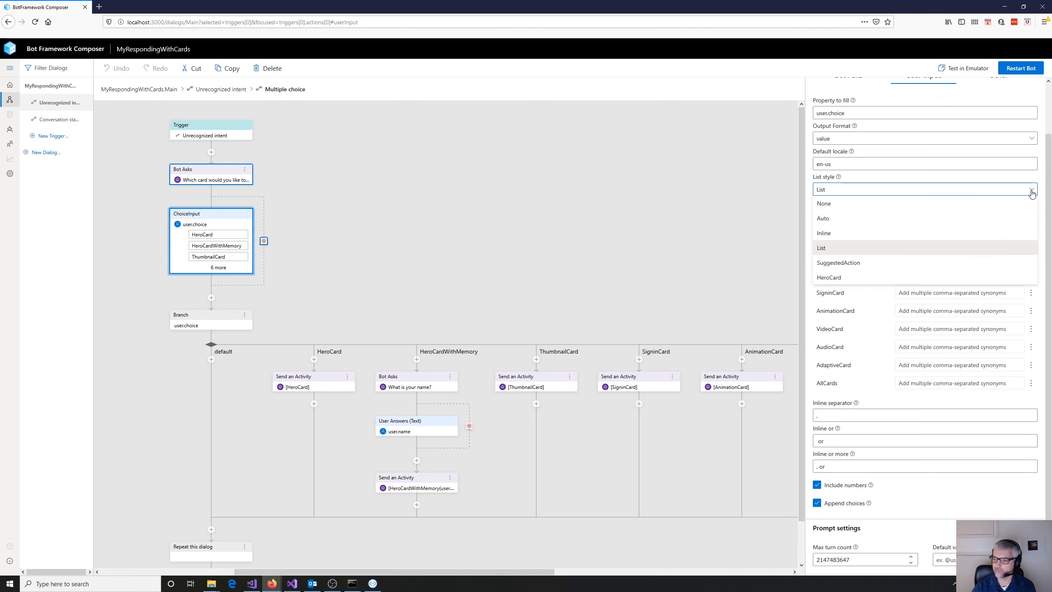
click(1031, 192)
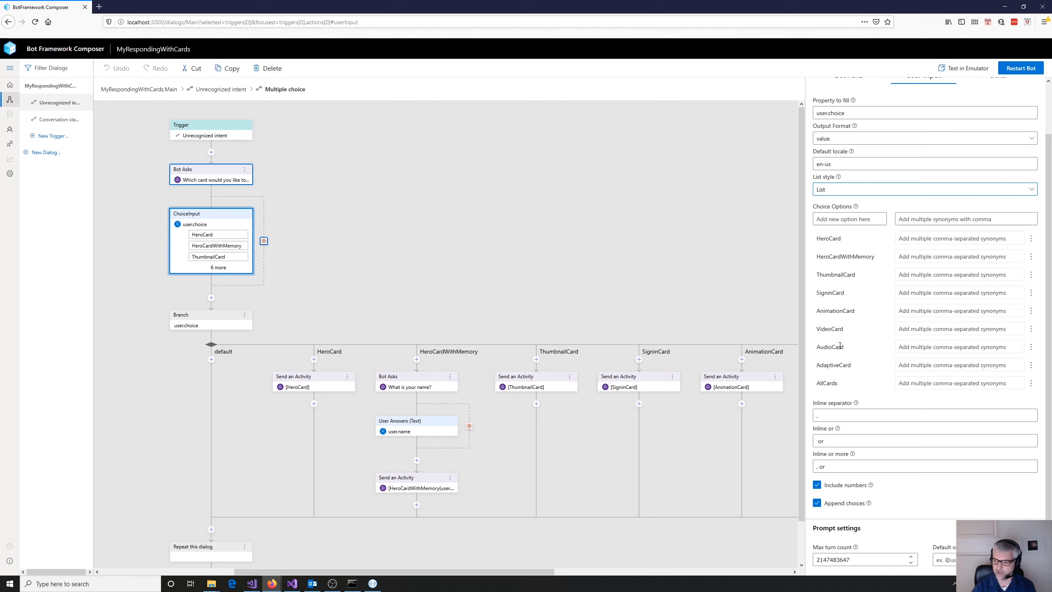
scroll(1050, 302, down, 1)
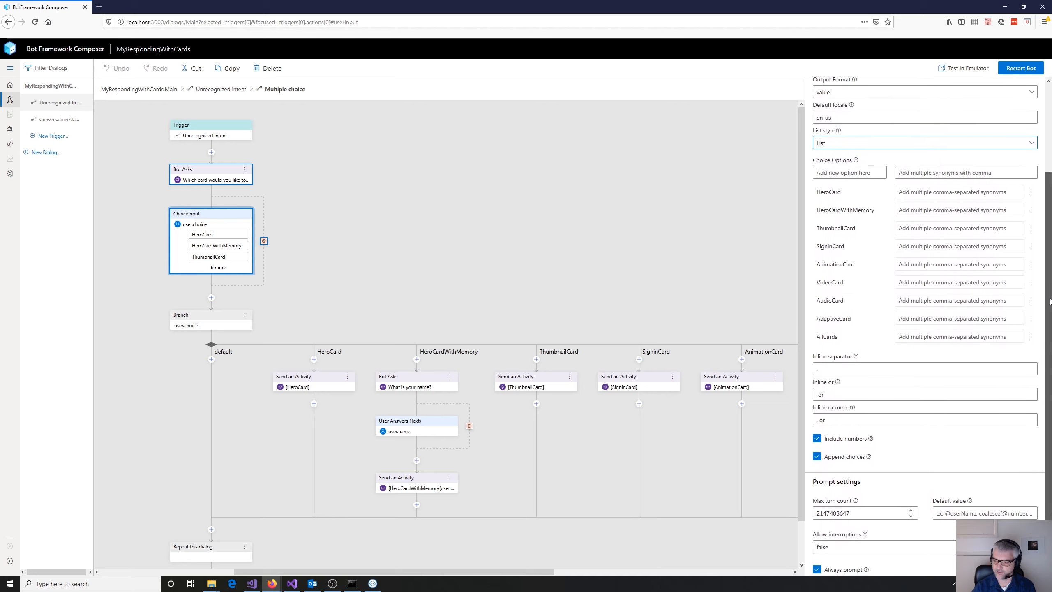
drag(1050, 301, 1050, 305)
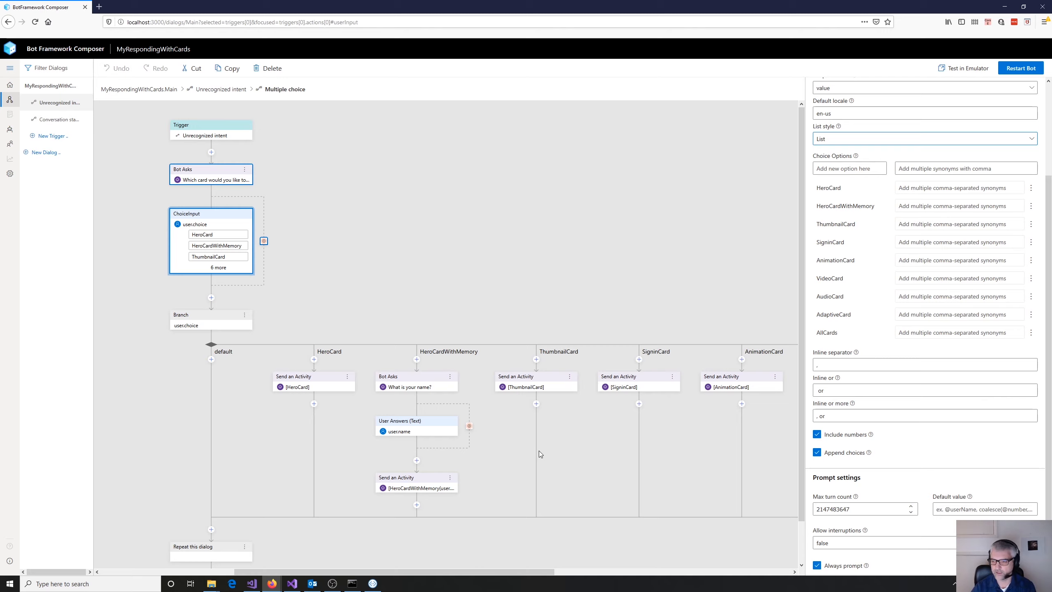
- Inspect the user.choice Branch switch and the Send an Activity actions of its HeroCard, AnimationCard and AdaptiveCard branches
scroll(488, 302, down, 1)
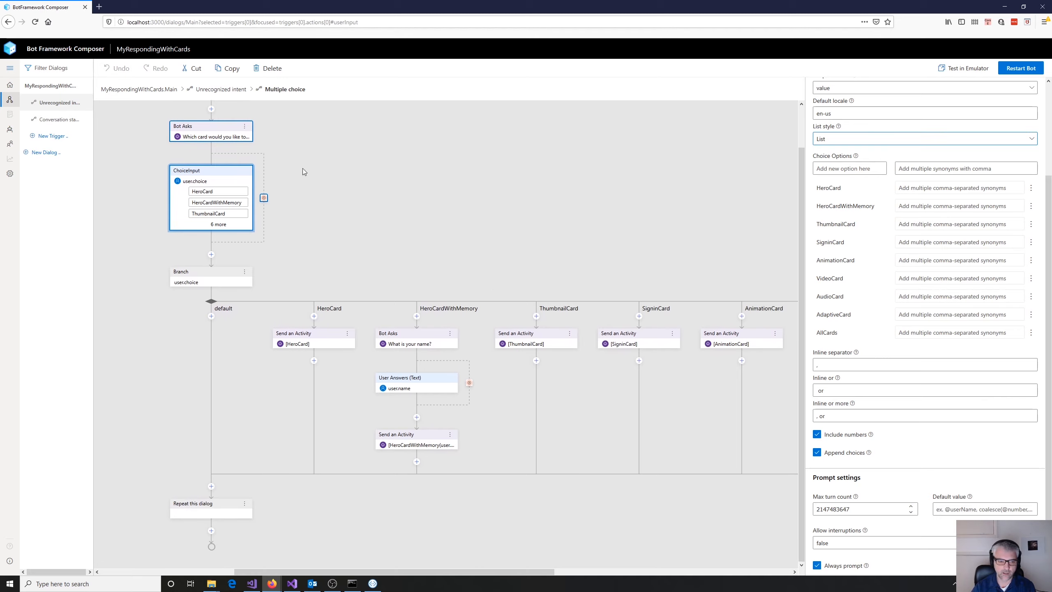
click(192, 277)
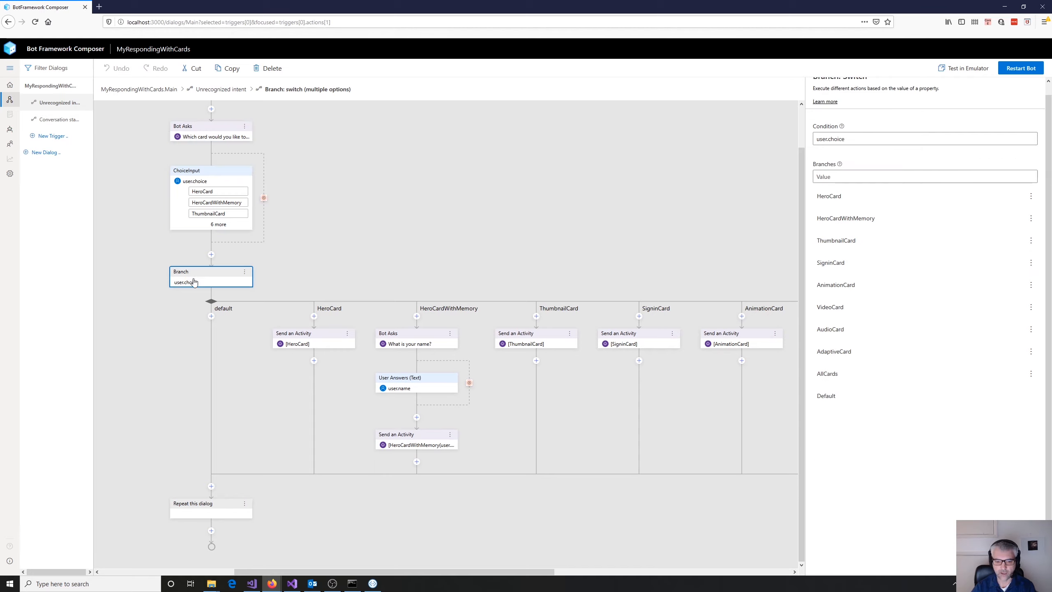
click(315, 345)
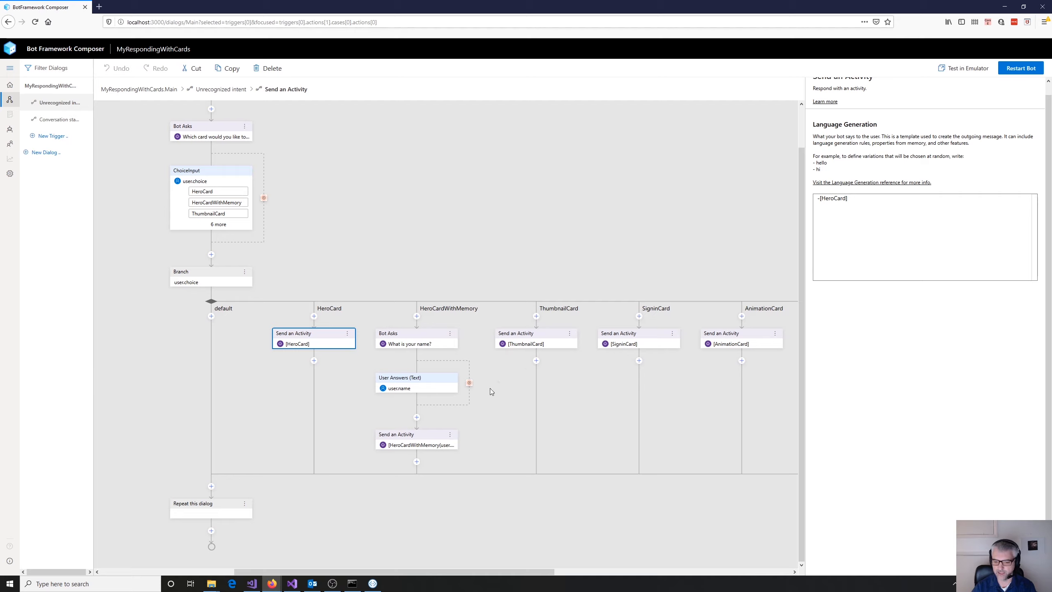
click(553, 334)
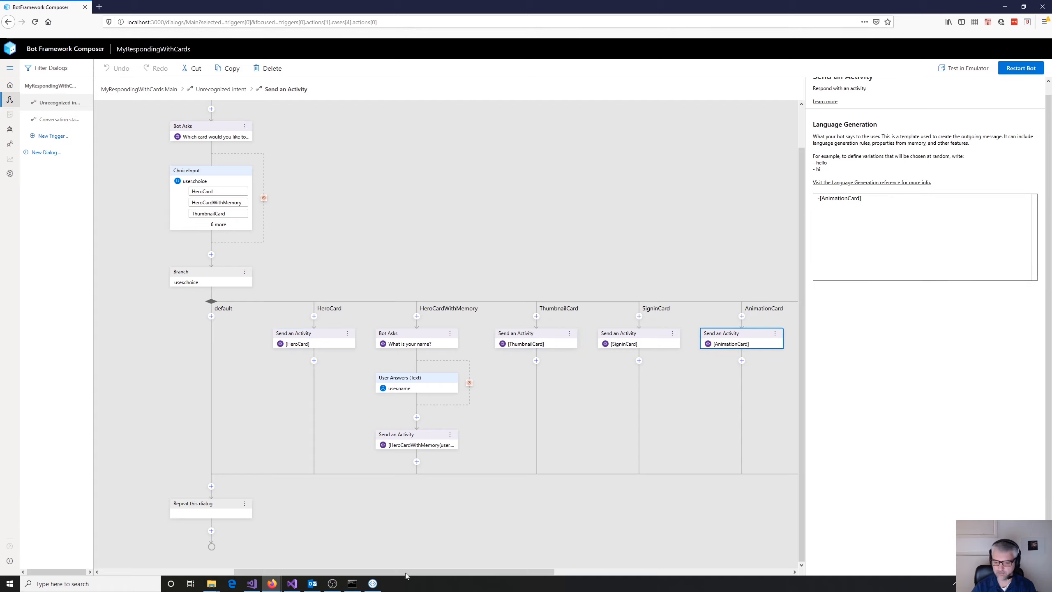
drag(410, 574, 618, 564)
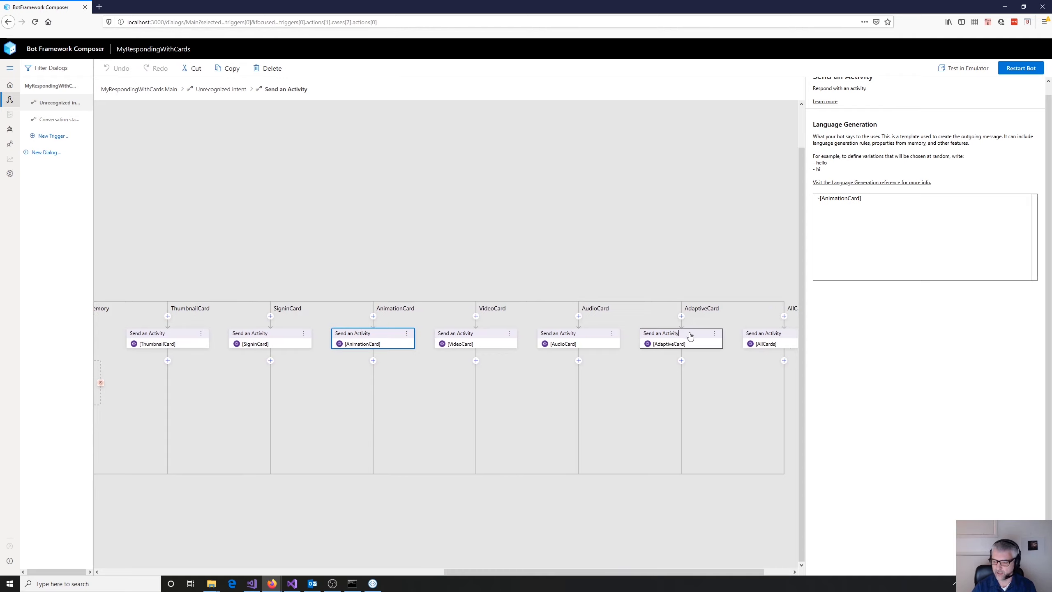
click(688, 336)
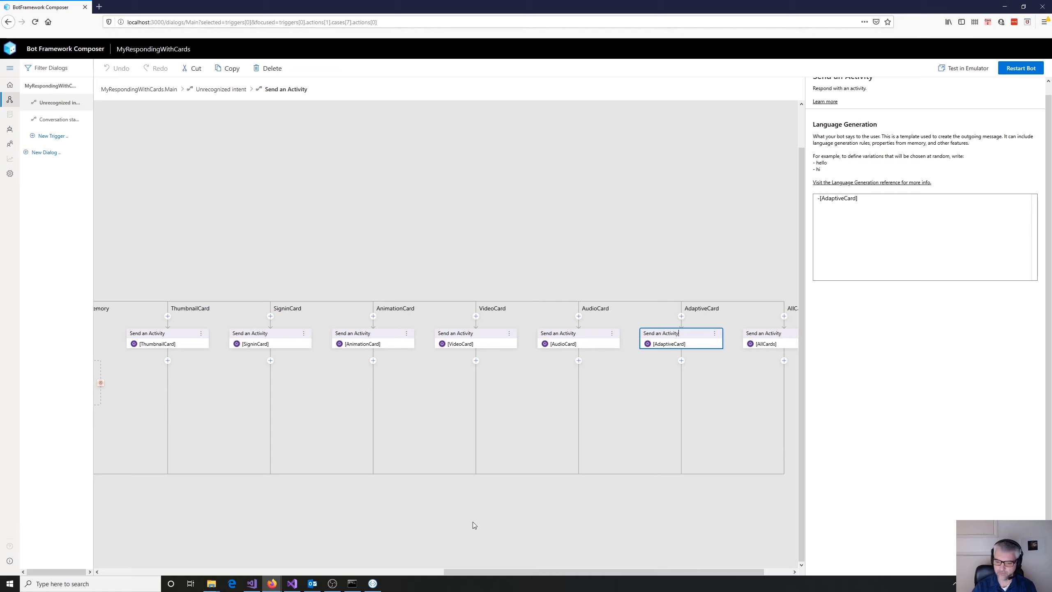
drag(470, 572, 374, 551)
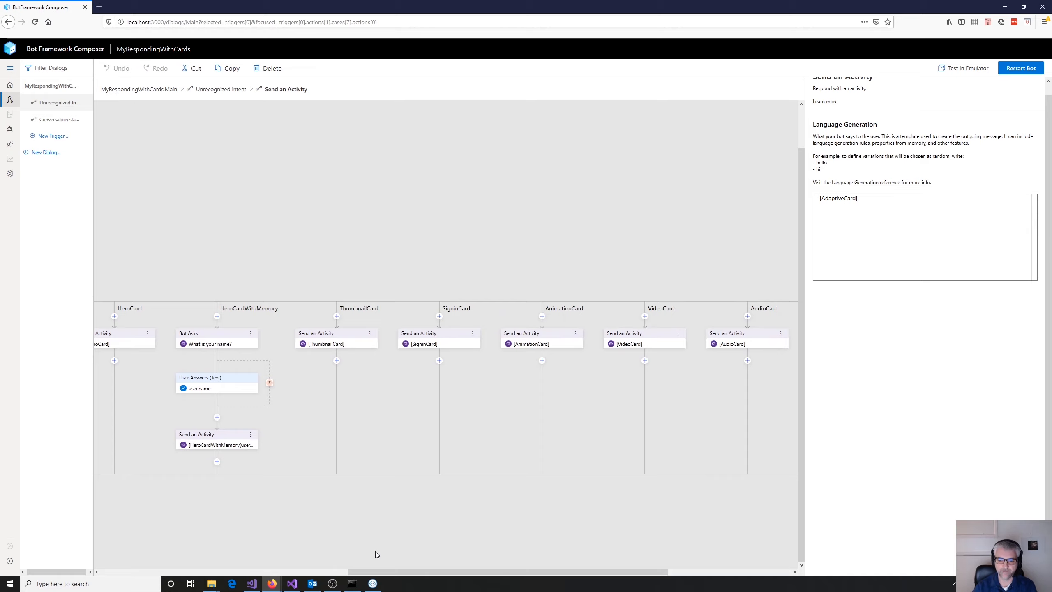
drag(383, 569, 218, 568)
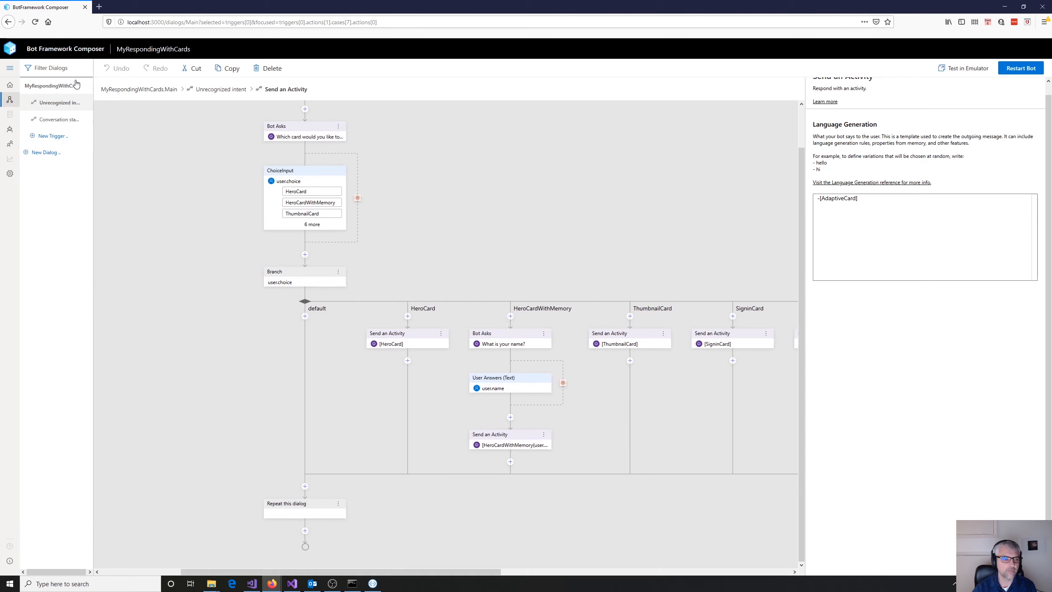
- Go to the bot responses and examine the #HeroCard template, including the cardActionTemplate call and 'imBack' argument of its buttons
click(10, 130)
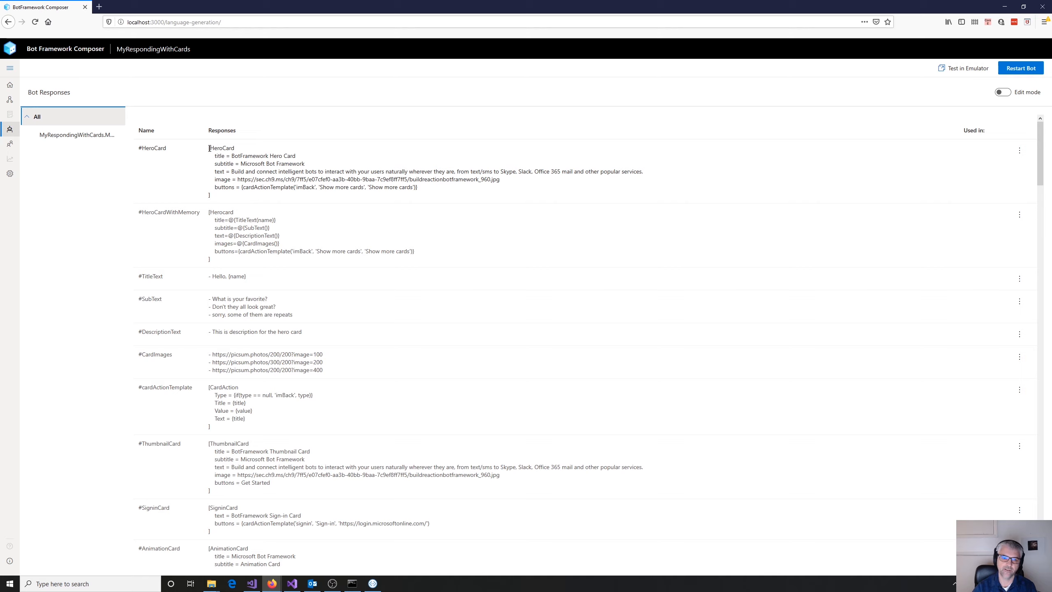
drag(209, 148, 238, 197)
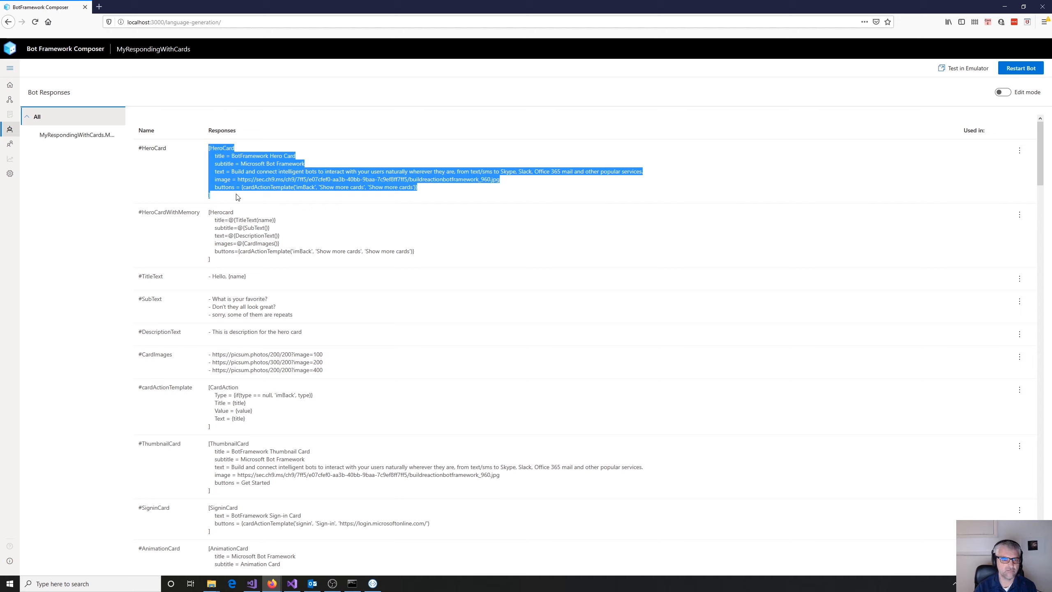
click(250, 170)
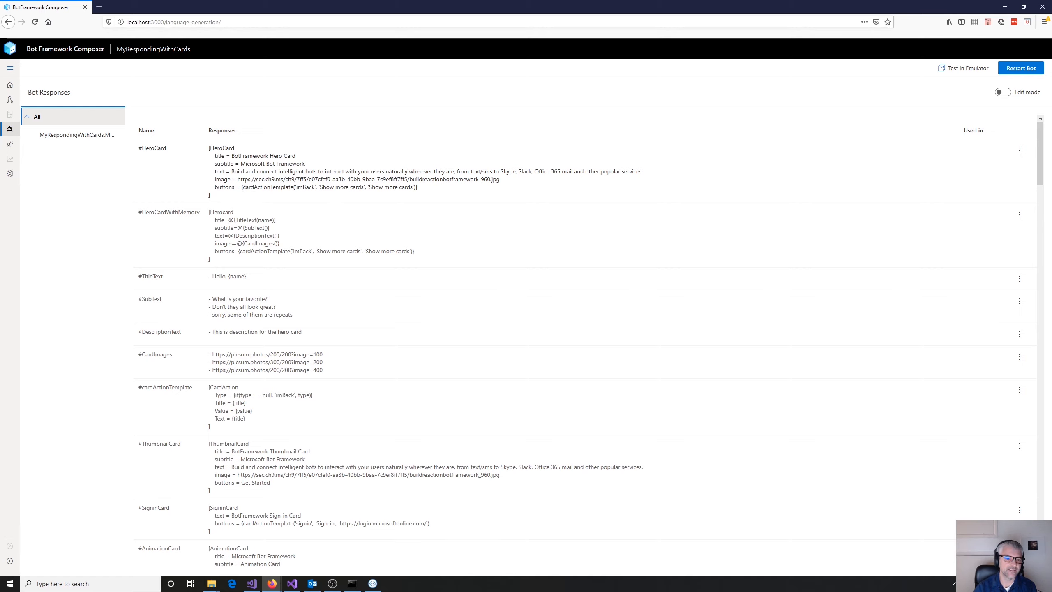
drag(244, 189, 290, 189)
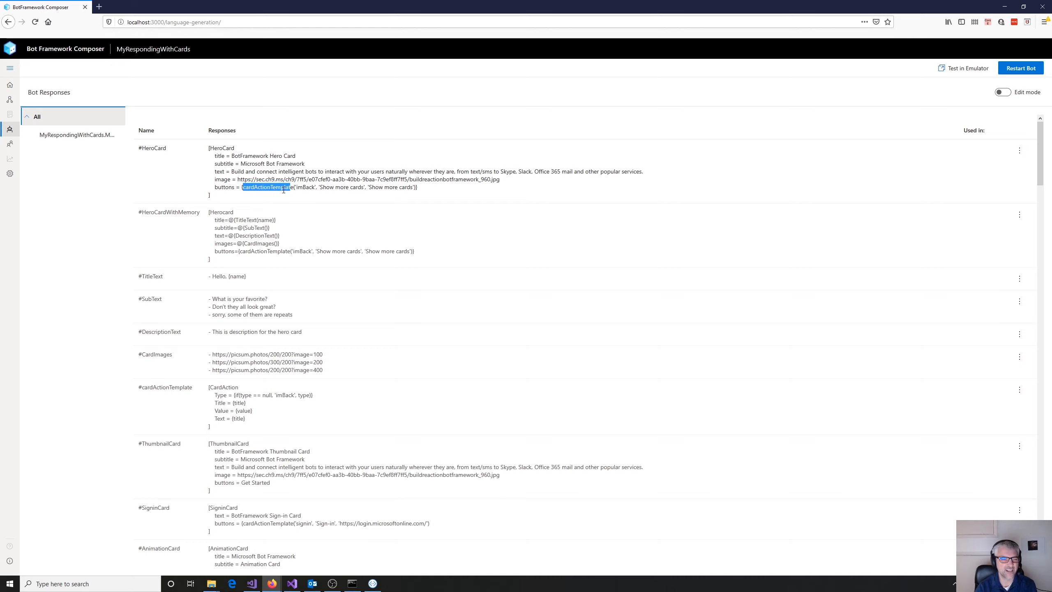
click(284, 189)
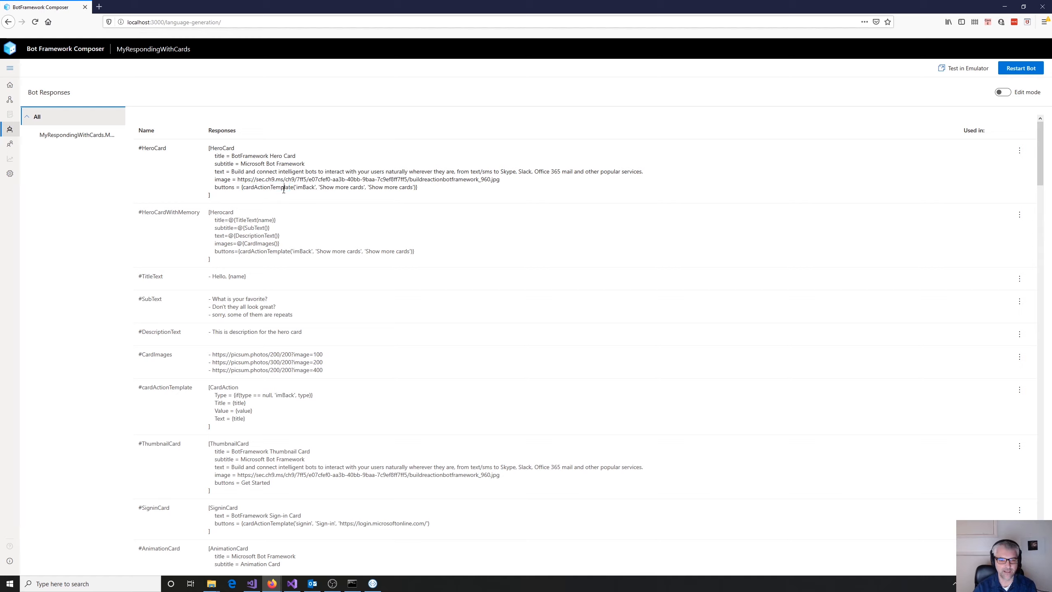
drag(244, 189, 293, 191)
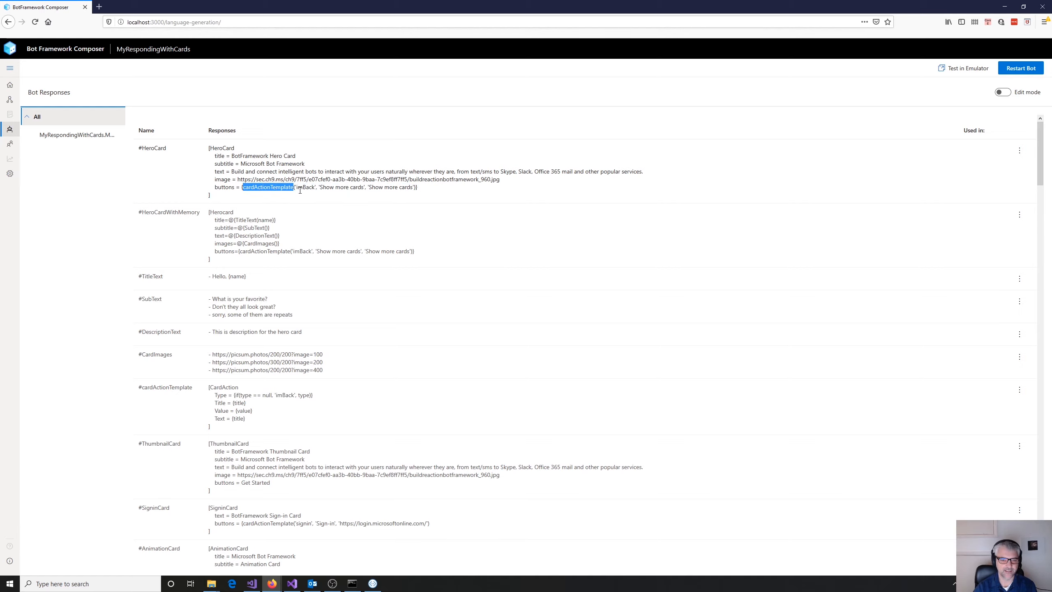
double_click(300, 190)
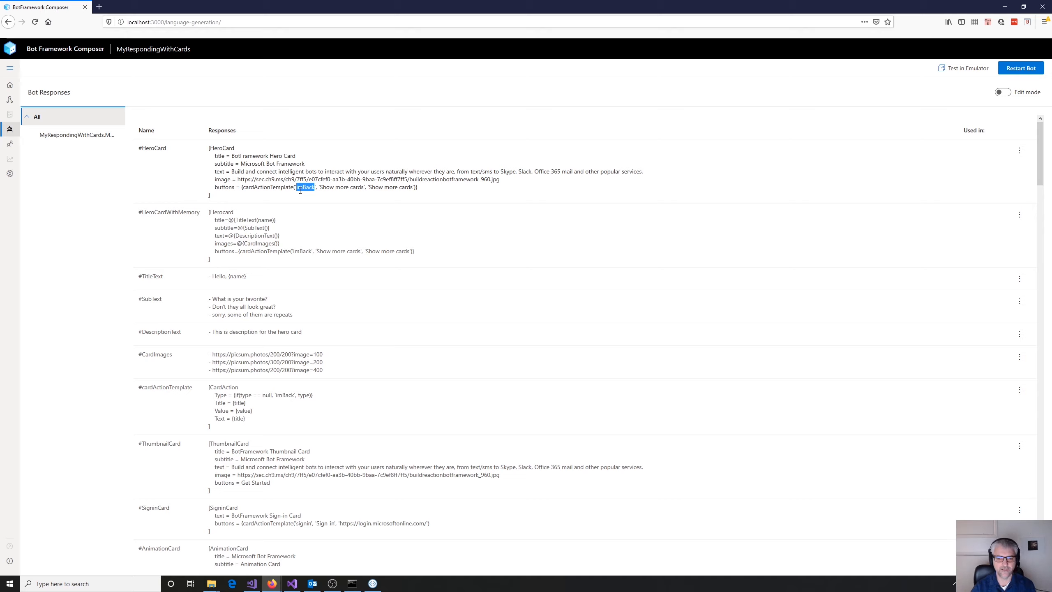
click(355, 195)
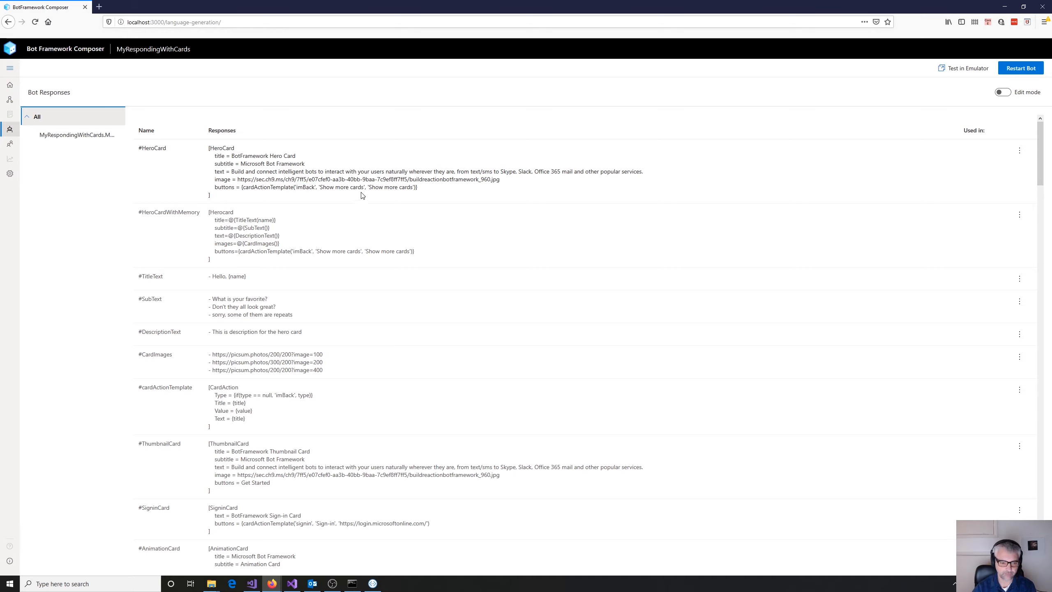
- Review the #cardActionTemplate, thumbnail, sign-in and animation card templates, and examine the whole #VideoCard response
scroll(389, 187, down, 3)
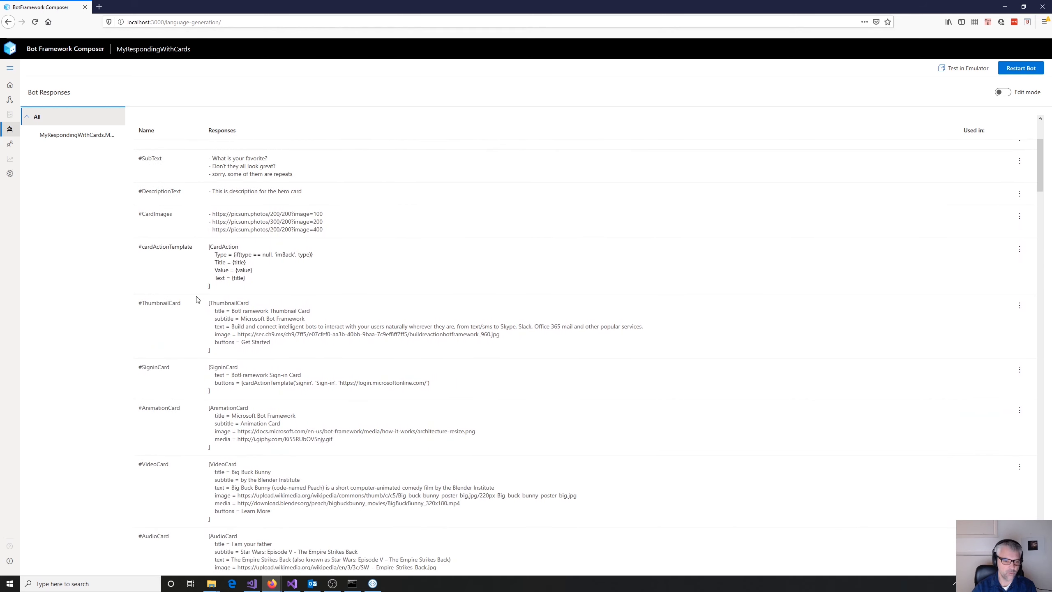
scroll(245, 394, down, 2)
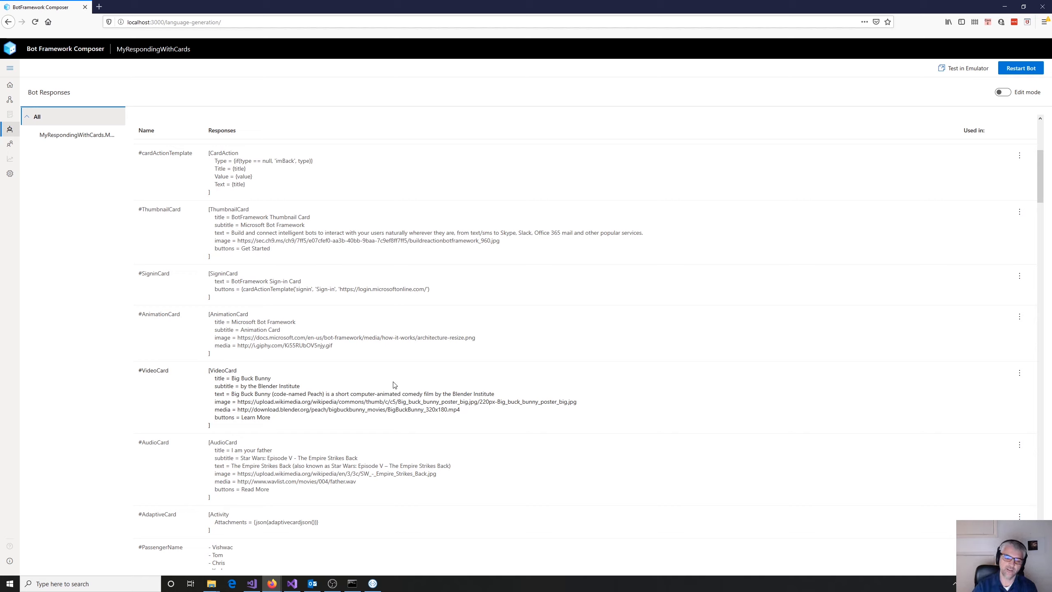
drag(208, 373, 237, 428)
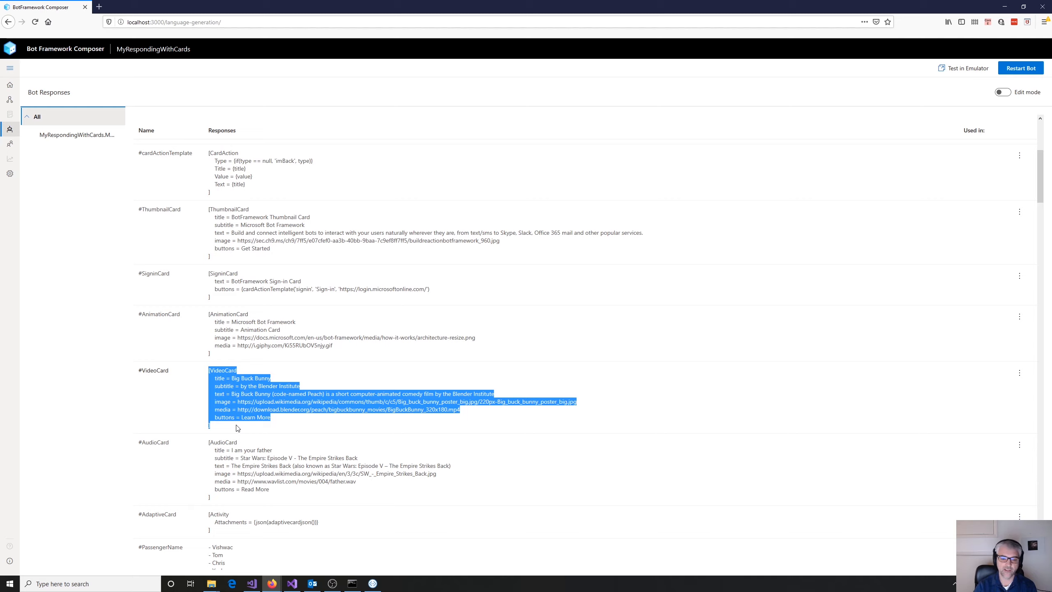
click(410, 401)
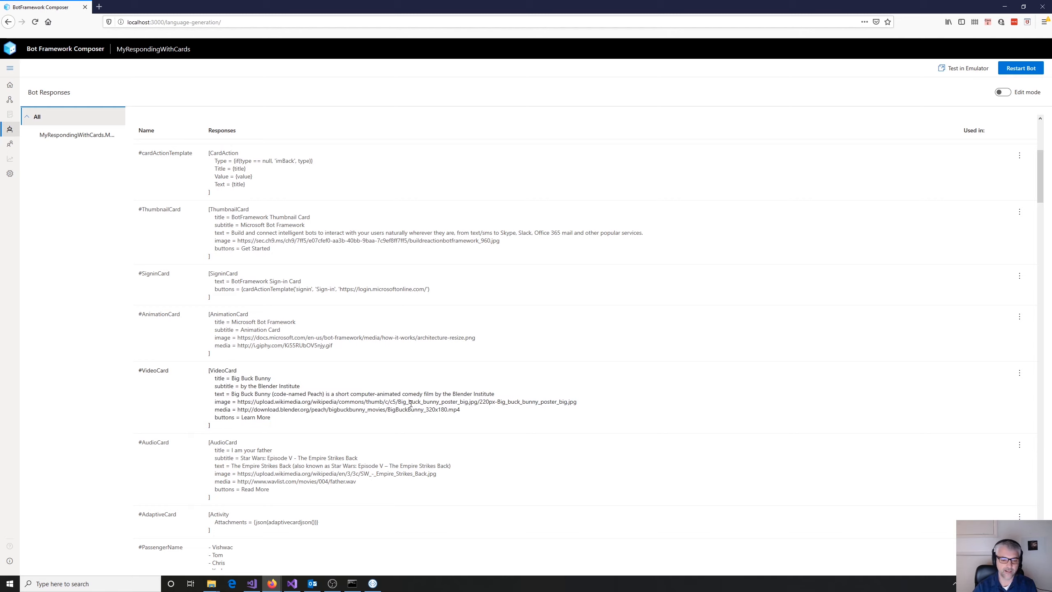
scroll(405, 351, down, 2)
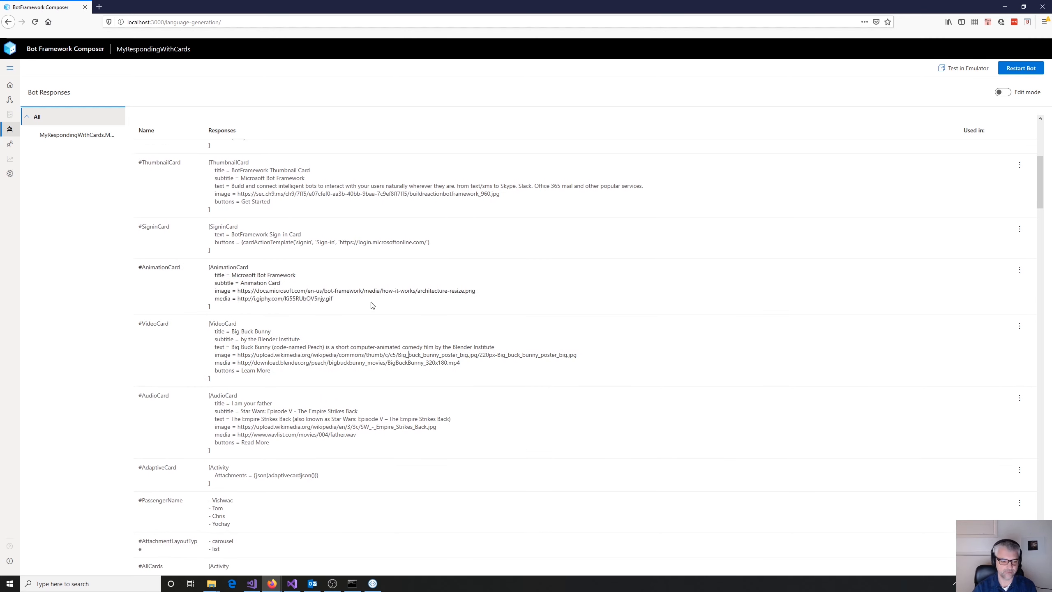
- Examine the #AdaptiveCard template's Attachments expression with its json and adaptivecardjson calls, and find the #adaptivecardjson template
scroll(371, 305, down, 4)
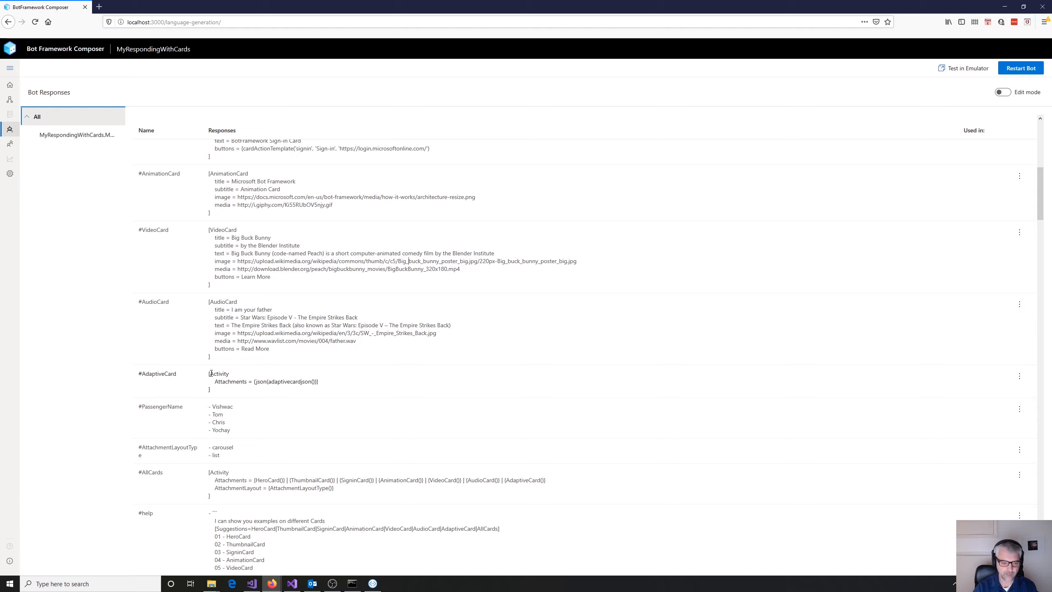
double_click(151, 377)
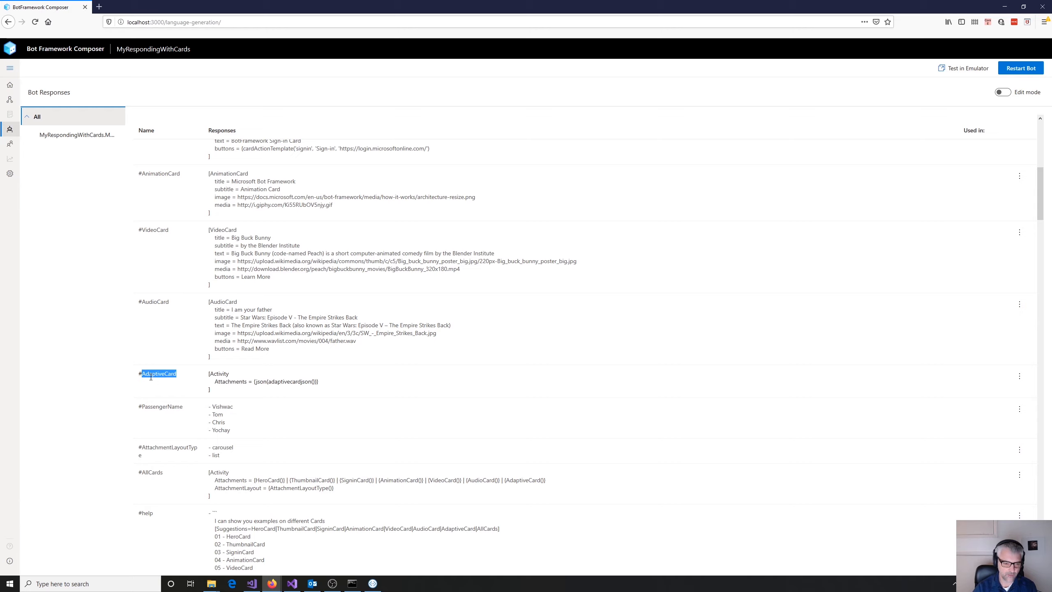
click(207, 376)
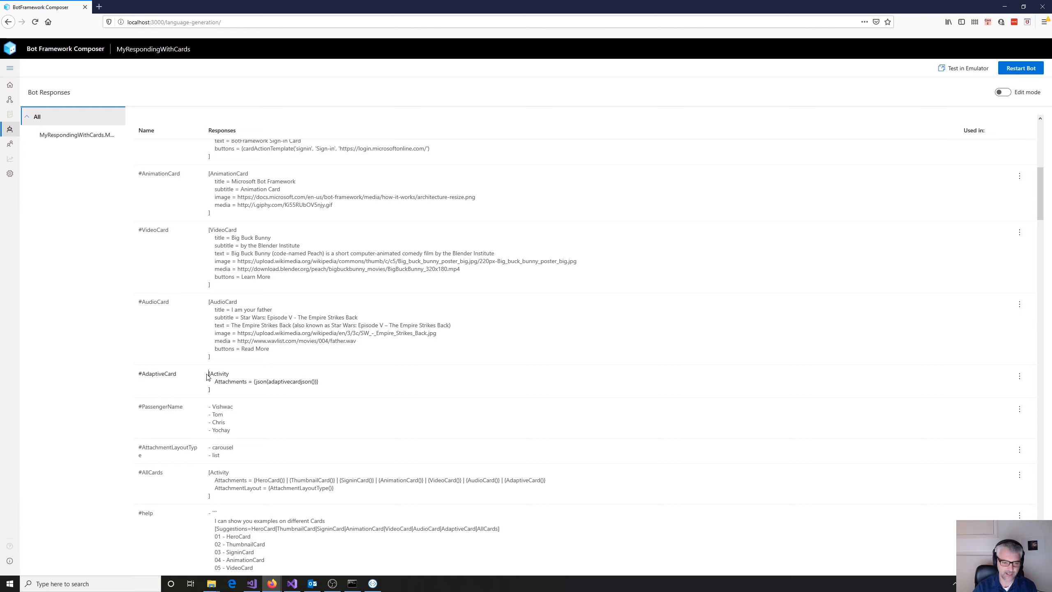
double_click(227, 382)
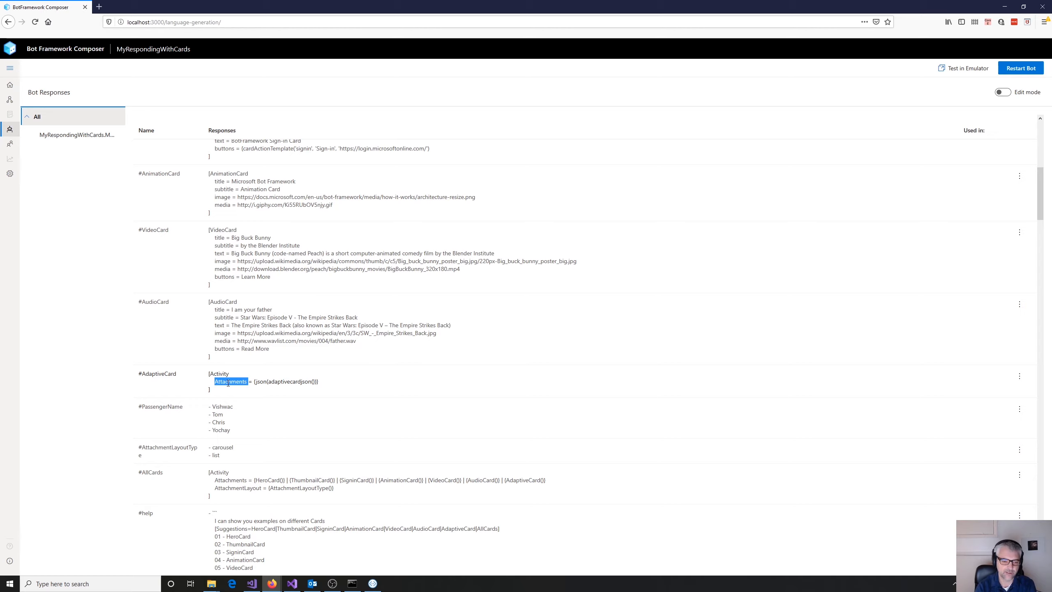
double_click(263, 382)
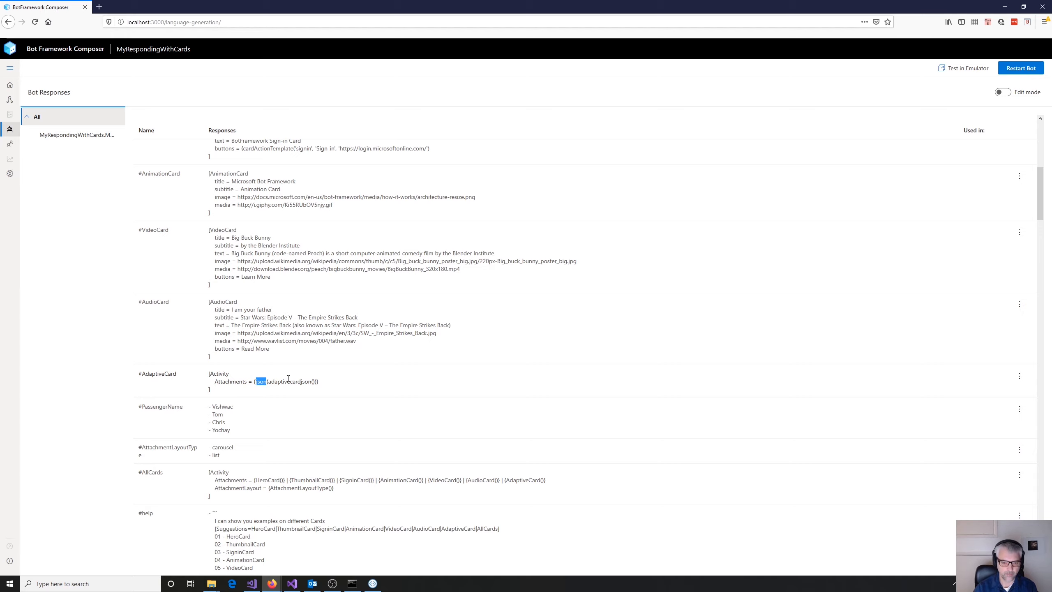
double_click(275, 382)
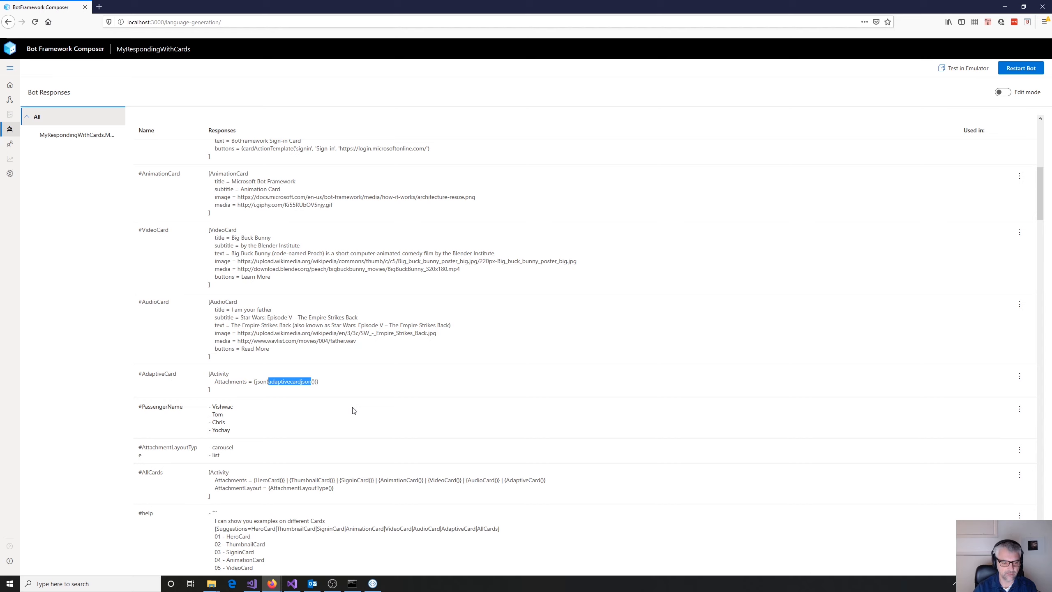
scroll(354, 410, down, 4)
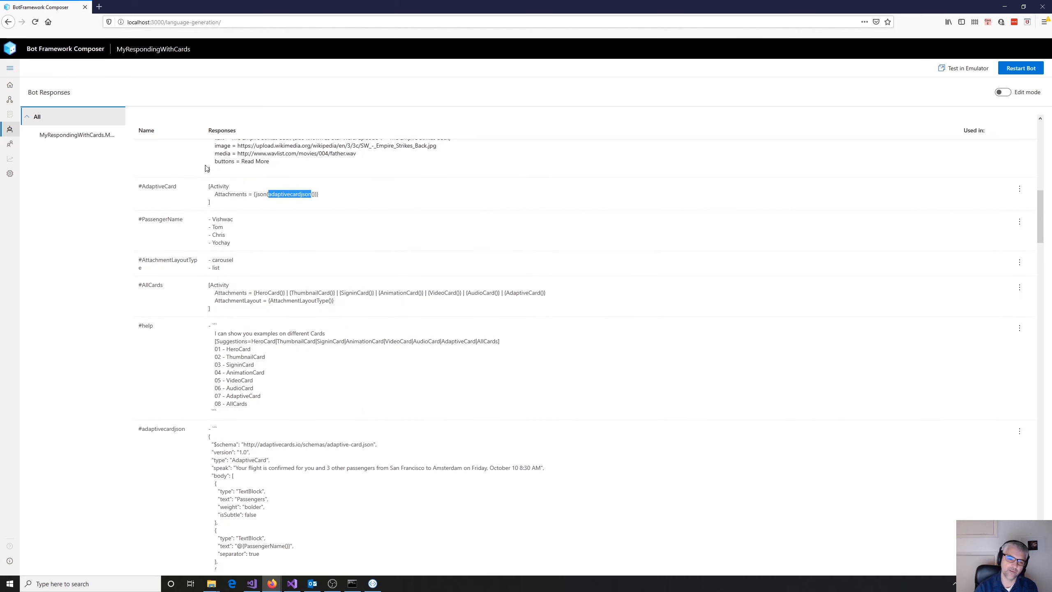
- Trace the adaptivecardjson call in the #AdaptiveCard template's Attachments expression to the #adaptivecardjson template
double_click(164, 187)
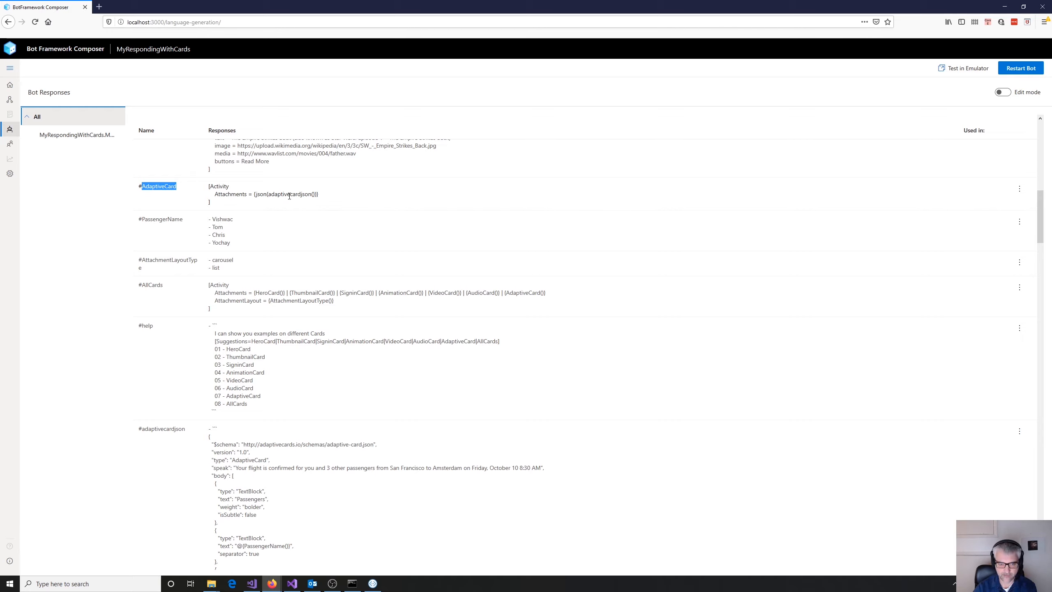
click(289, 196)
triple_click(289, 196)
double_click(289, 196)
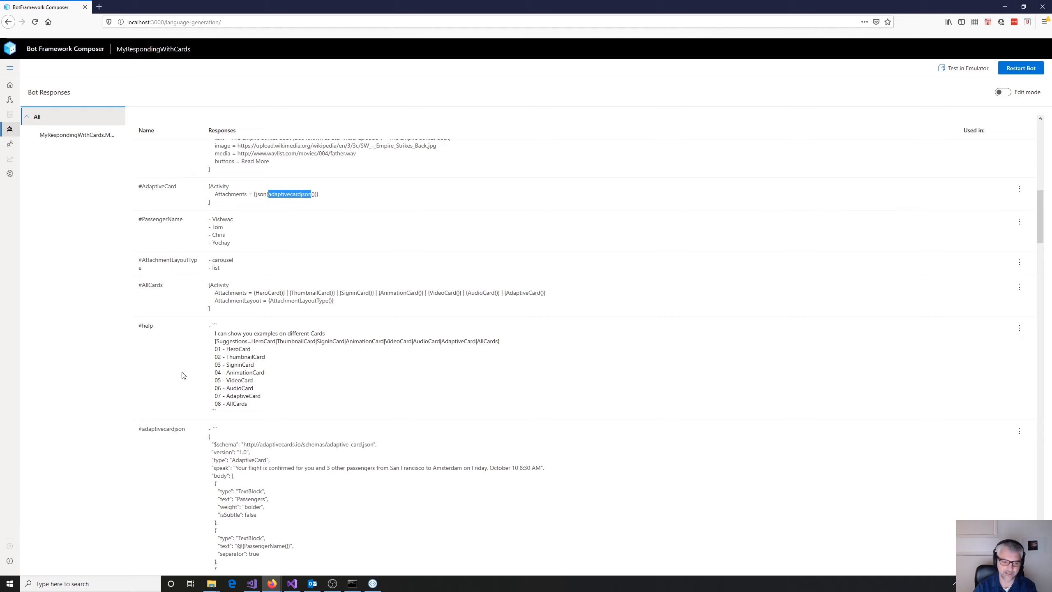
double_click(157, 429)
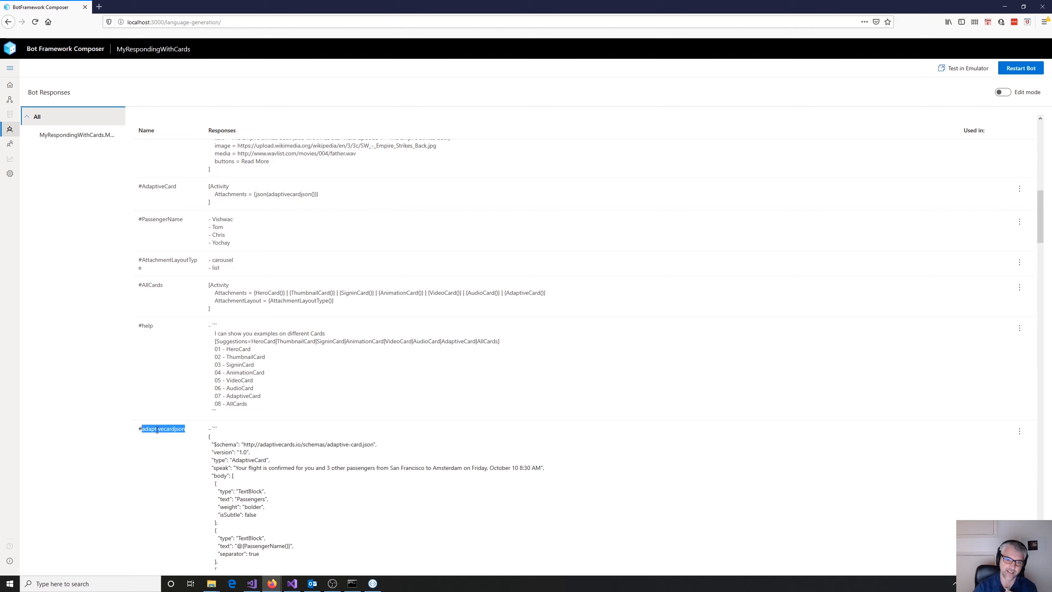
- Examine the body of the #adaptivecardjson template, including its first TextBlock items and the PassengerName expression
scroll(446, 369, down, 5)
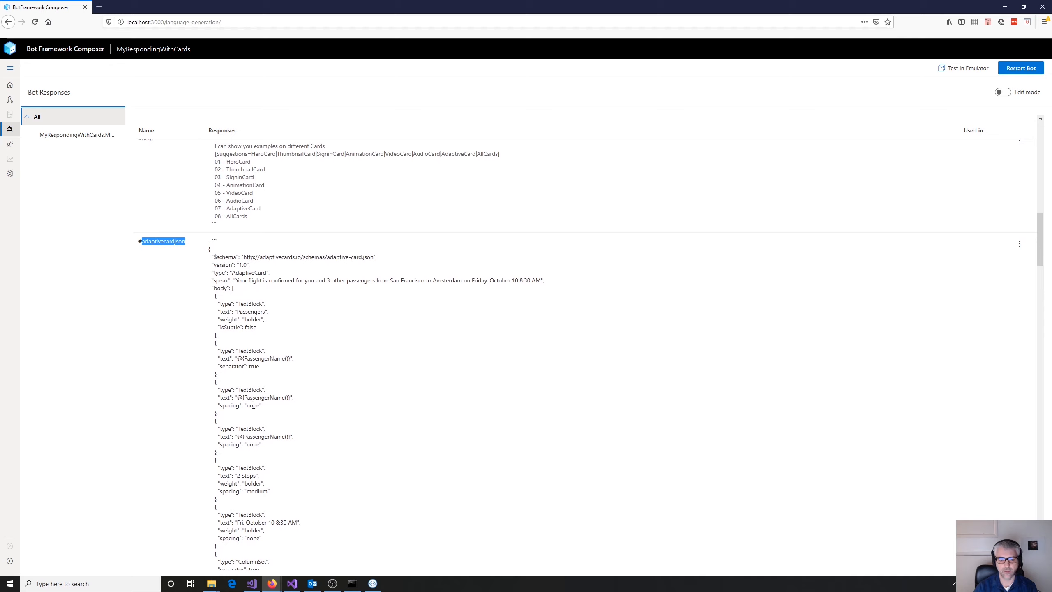
scroll(402, 371, down, 3)
scroll(369, 305, up, 3)
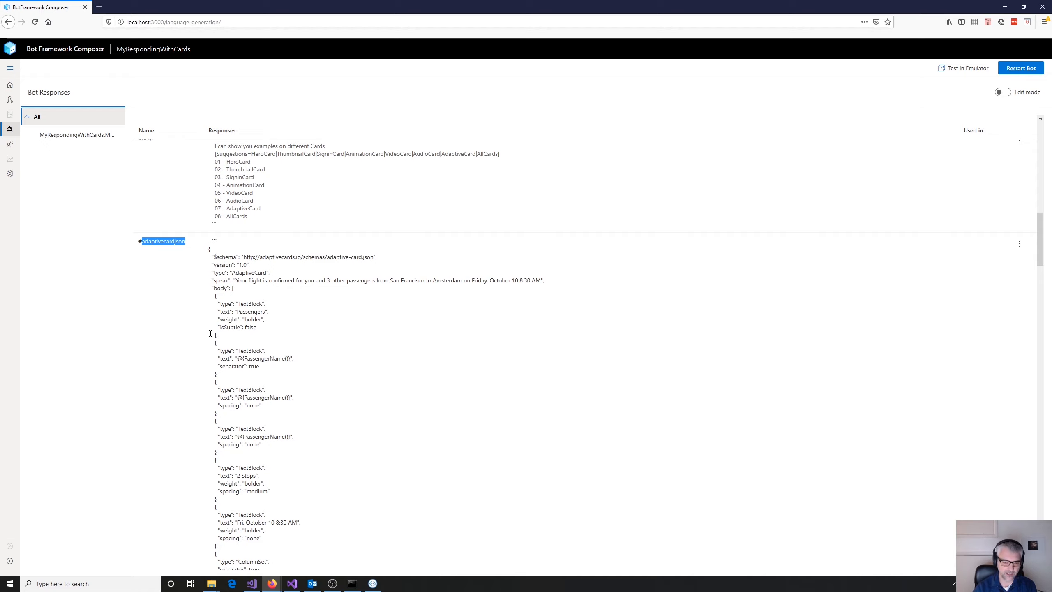
drag(214, 288, 252, 339)
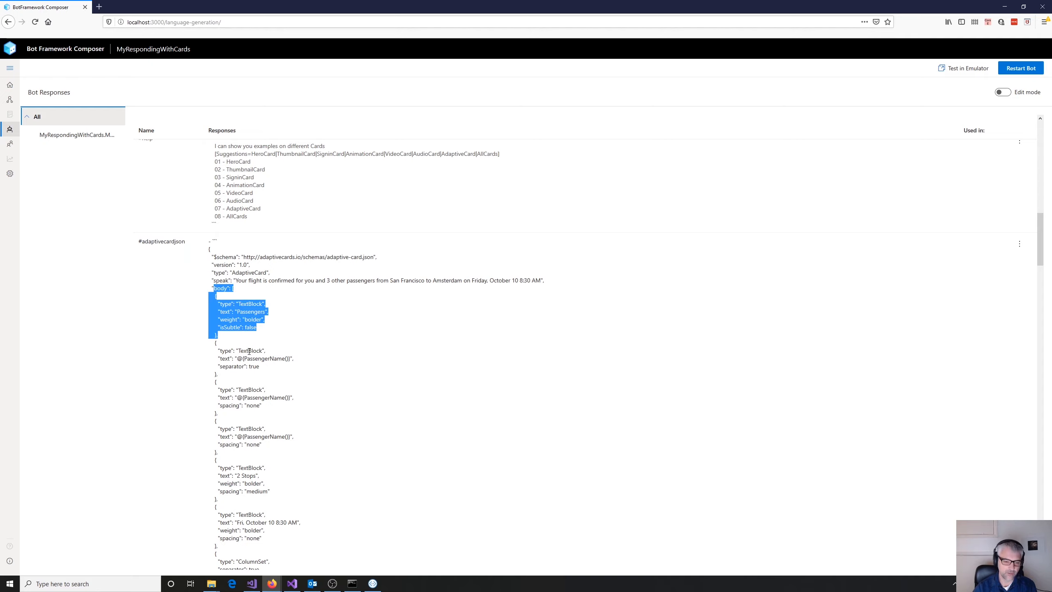
double_click(249, 350)
drag(238, 358, 291, 359)
click(273, 390)
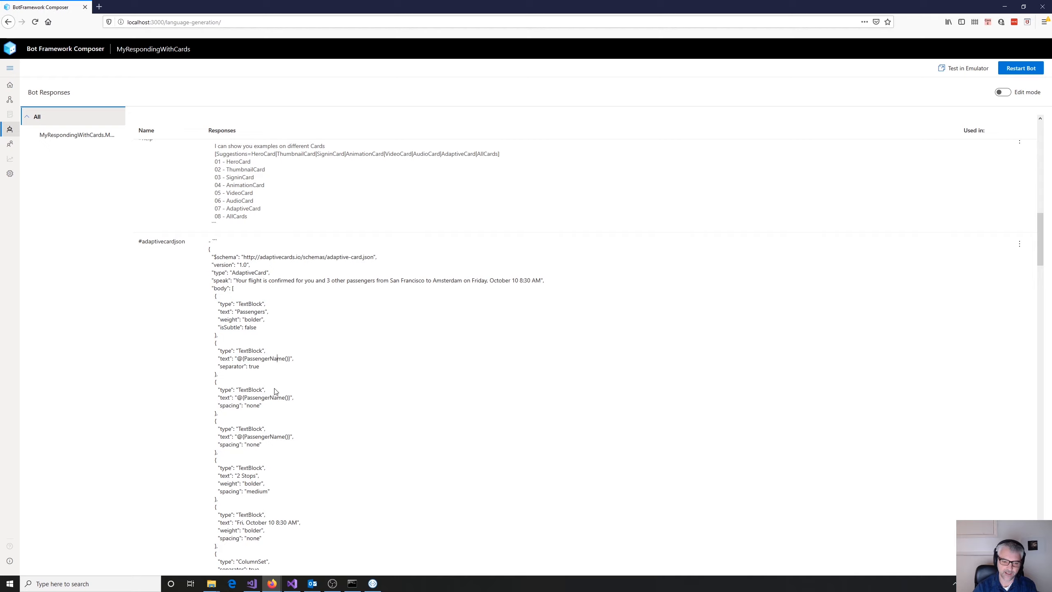
- Read through the rest of the #adaptivecardjson template, covering its flight ColumnSets, airplane image URL and total price block
scroll(348, 380, down, 1)
scroll(375, 379, down, 6)
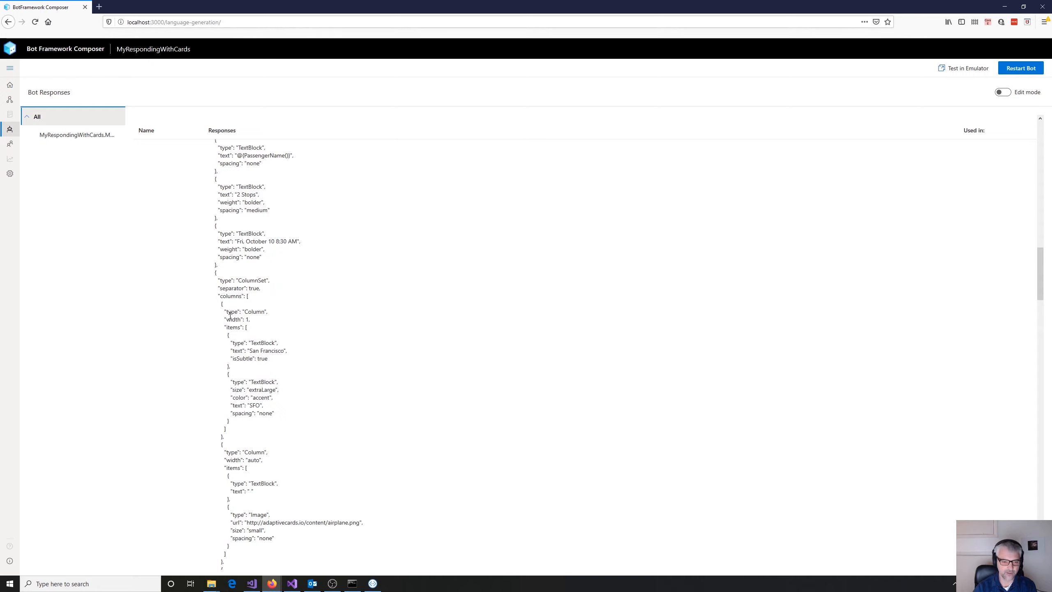
scroll(380, 430, down, 3)
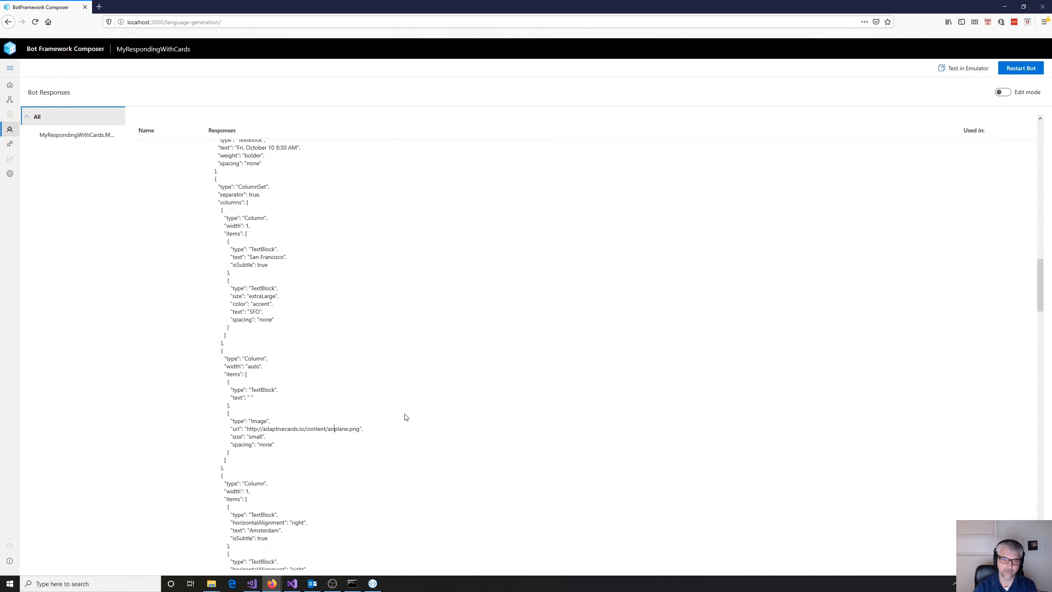
scroll(406, 416, down, 8)
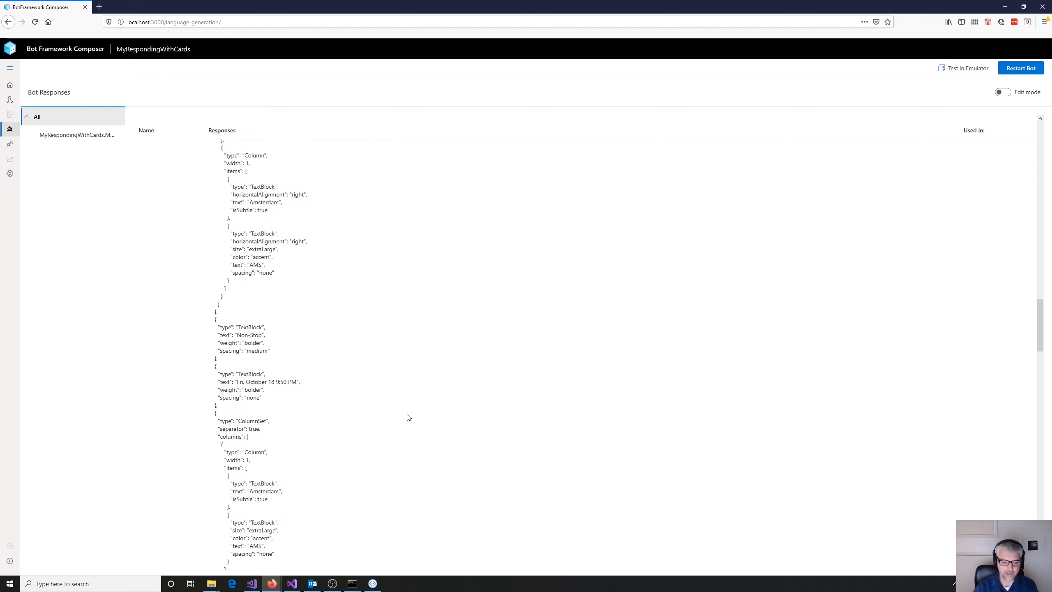
scroll(408, 416, down, 4)
scroll(408, 417, down, 4)
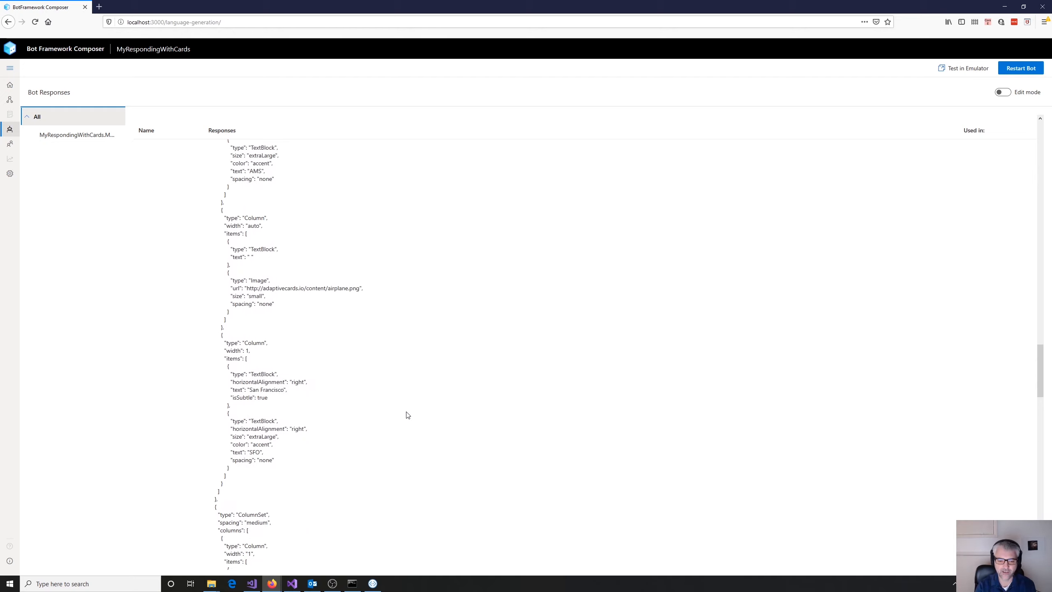
scroll(387, 408, down, 8)
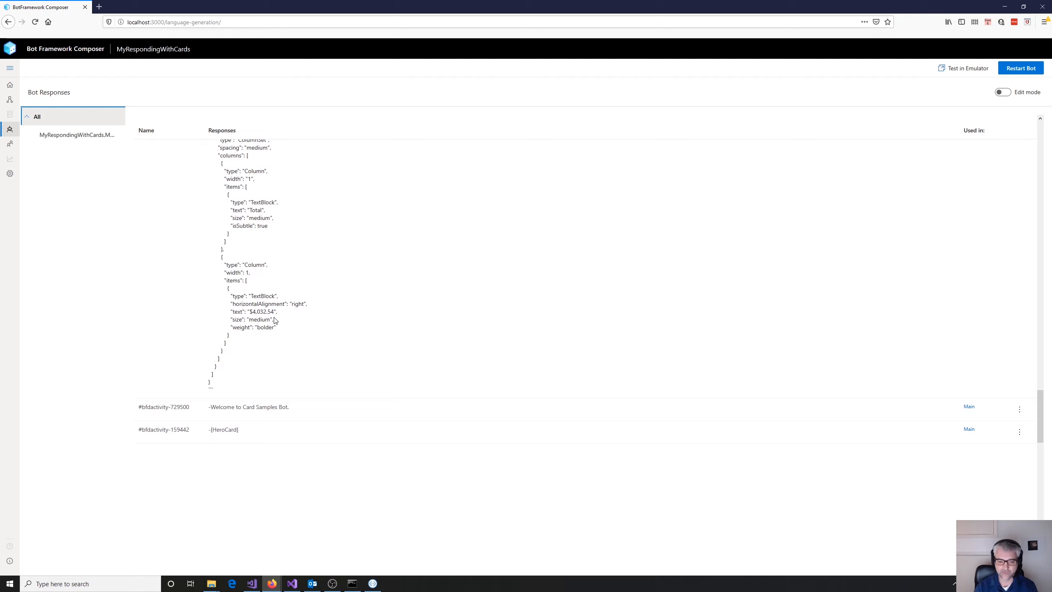
scroll(281, 347, up, 10)
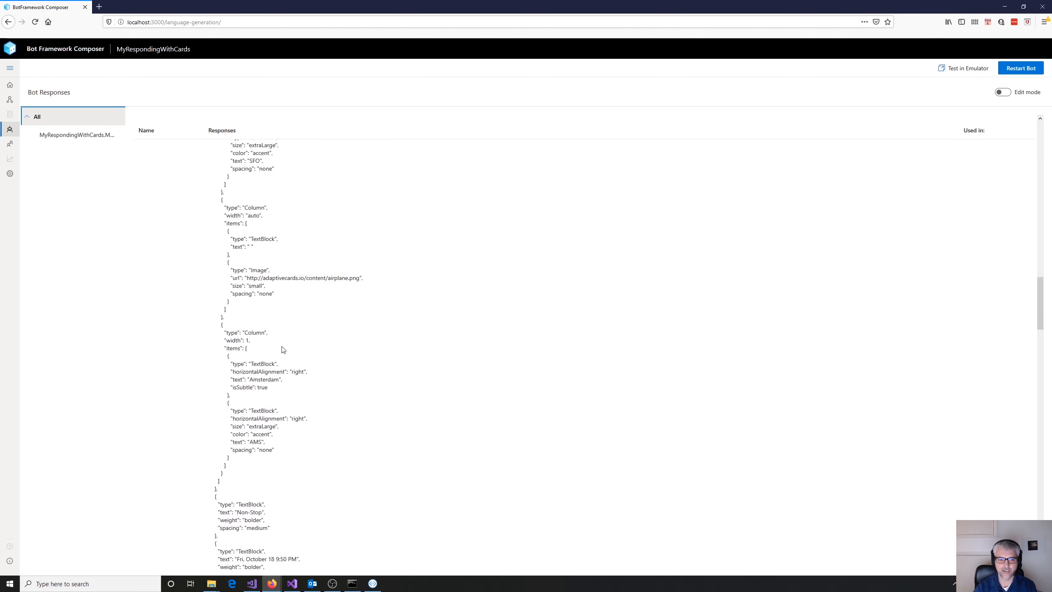
scroll(282, 349, up, 15)
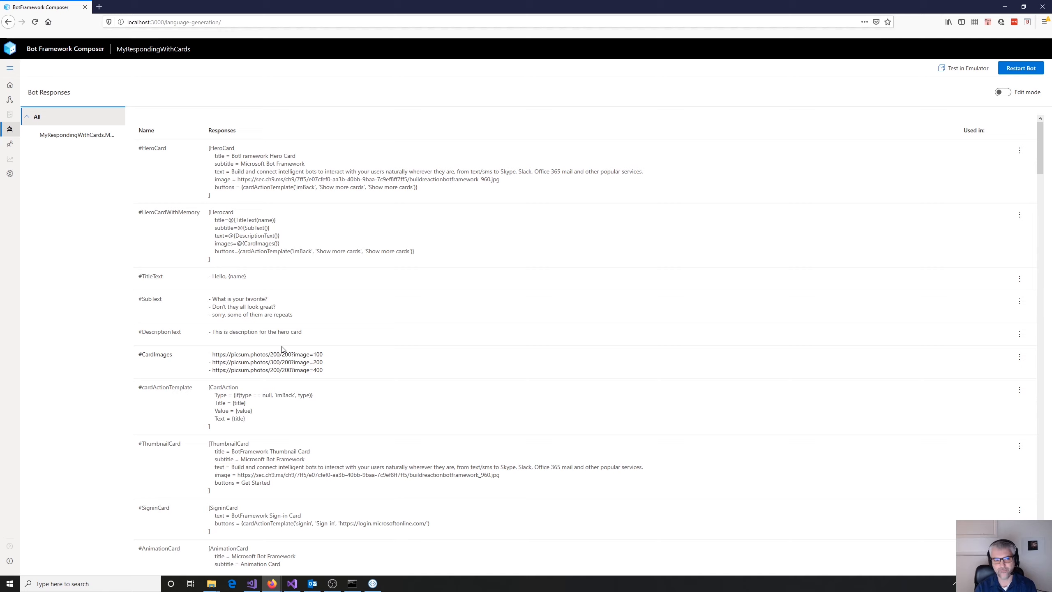
- Return to the dialog's Unrecognized intent trigger and inspect the Send an Activity action of the AllCards branch
click(10, 100)
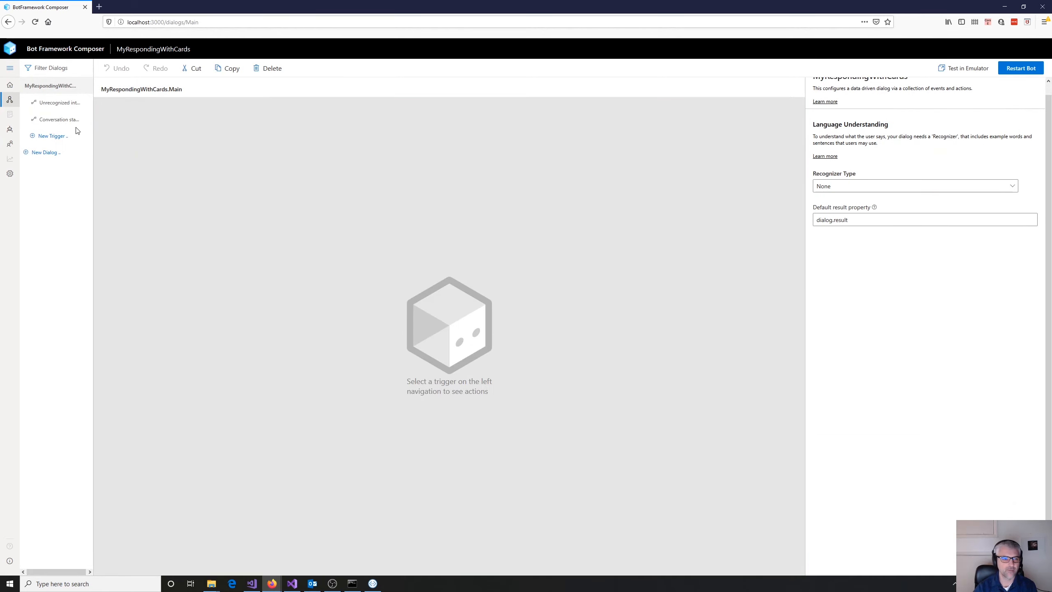
click(58, 102)
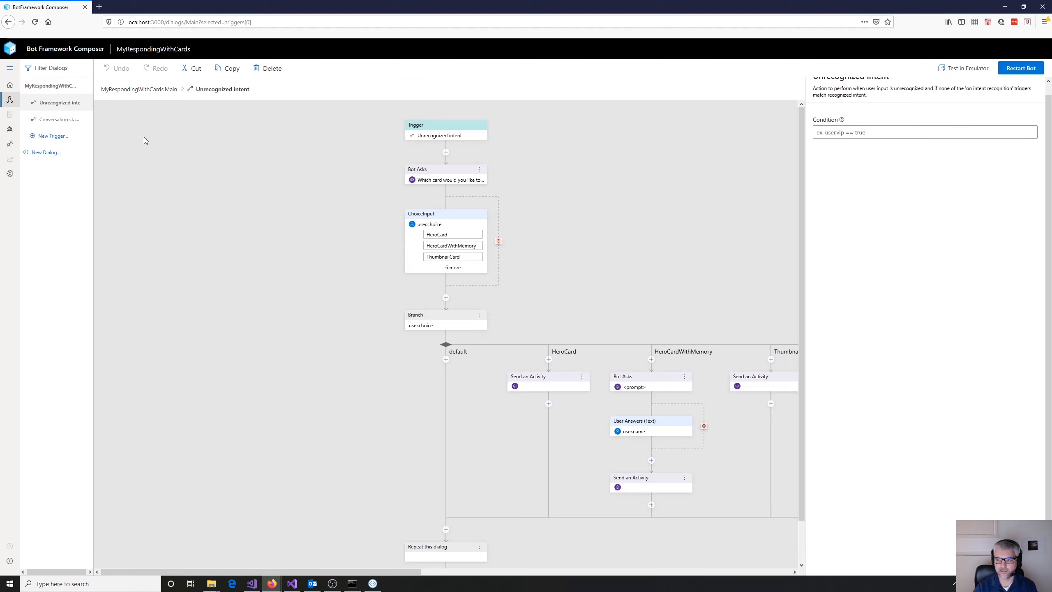
scroll(563, 438, down, 1)
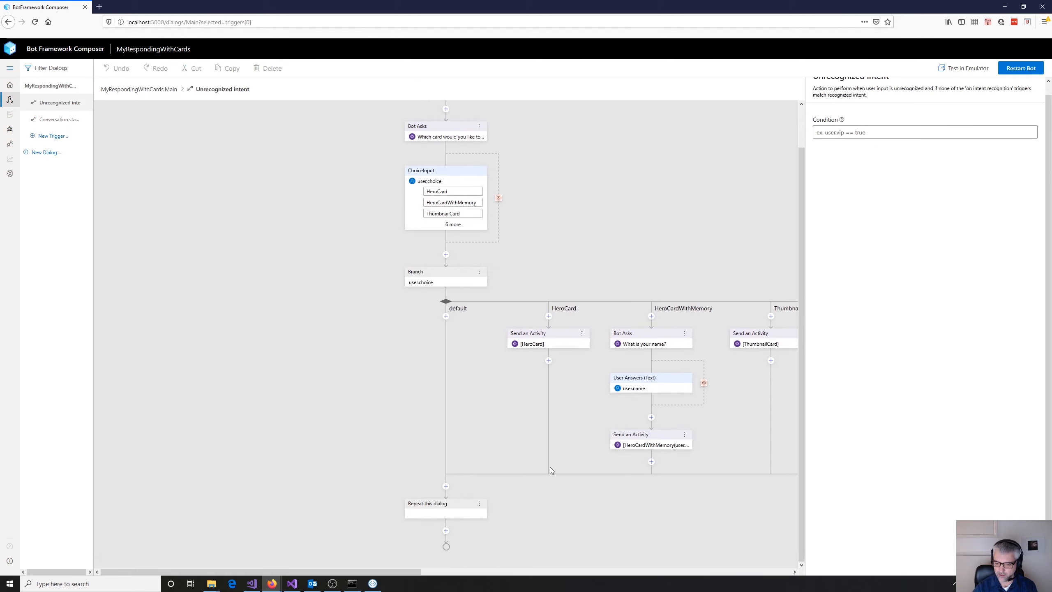
drag(408, 571, 783, 559)
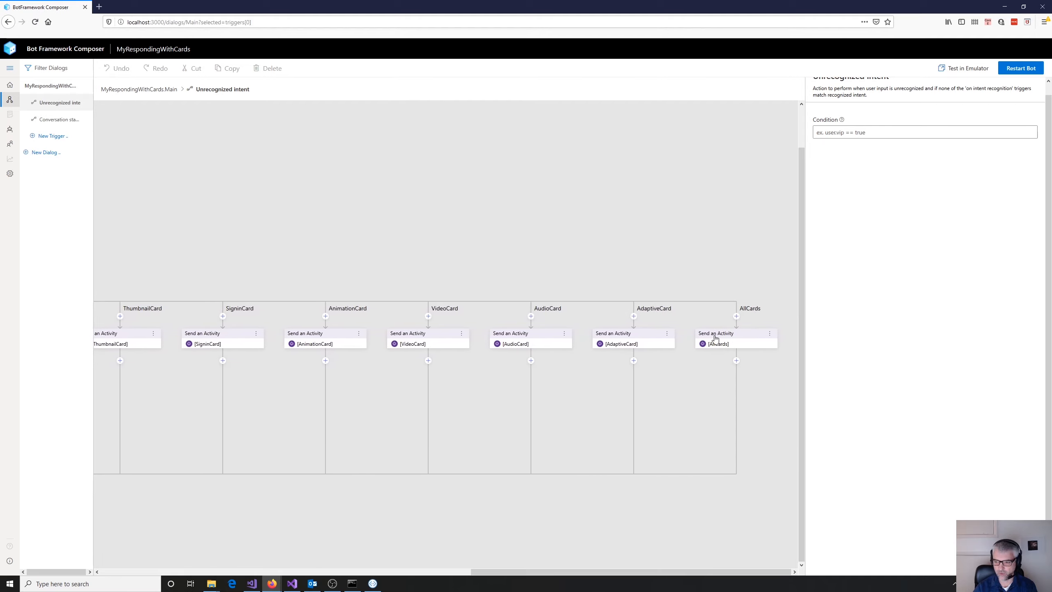
click(732, 344)
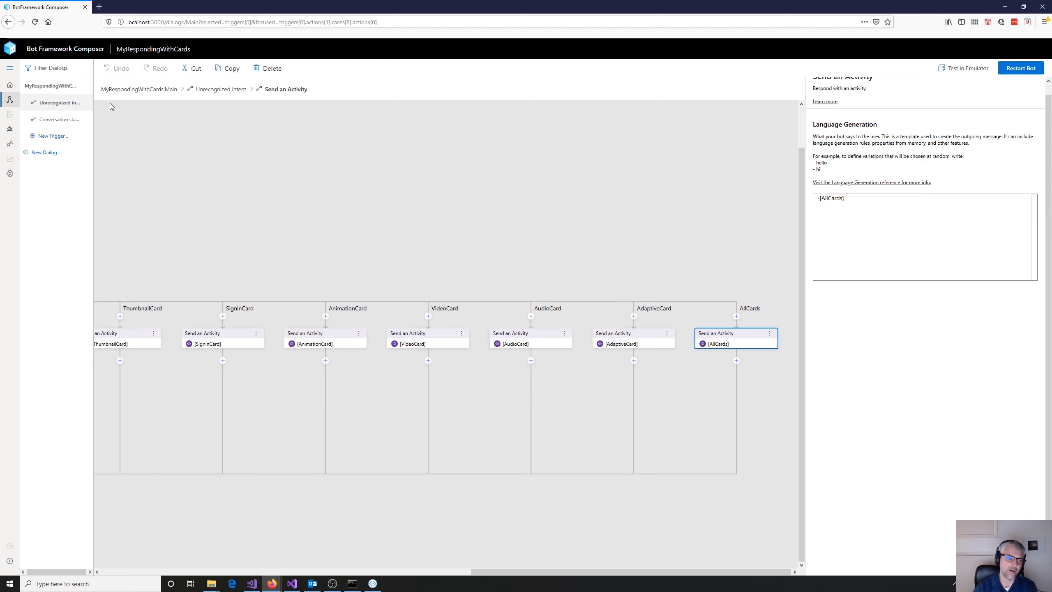
- Go back to the bot responses and examine the card templates combined in the #AllCards template's Attachments expression
click(8, 131)
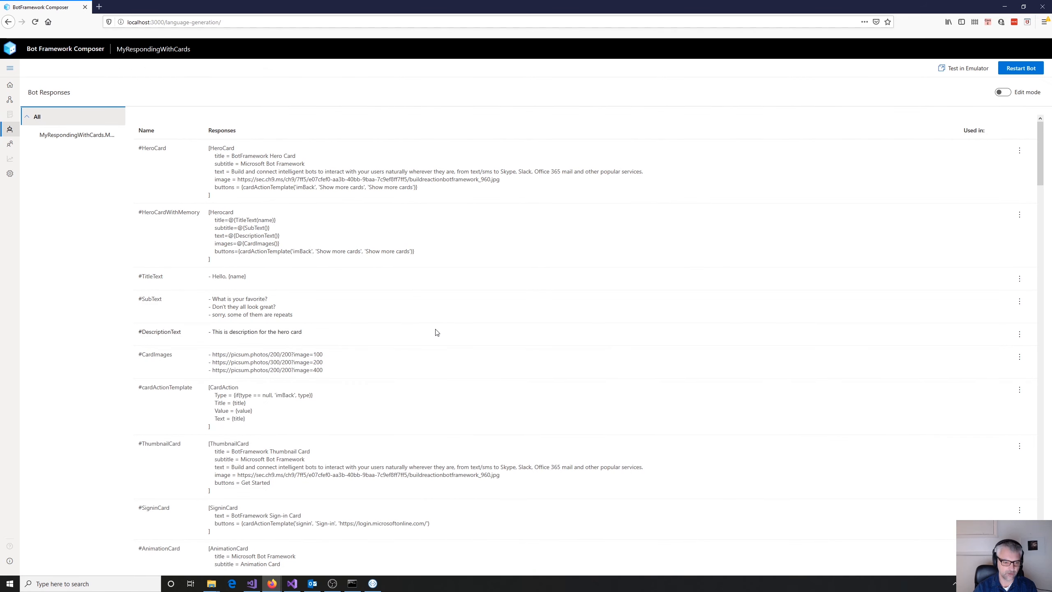
scroll(437, 332, down, 10)
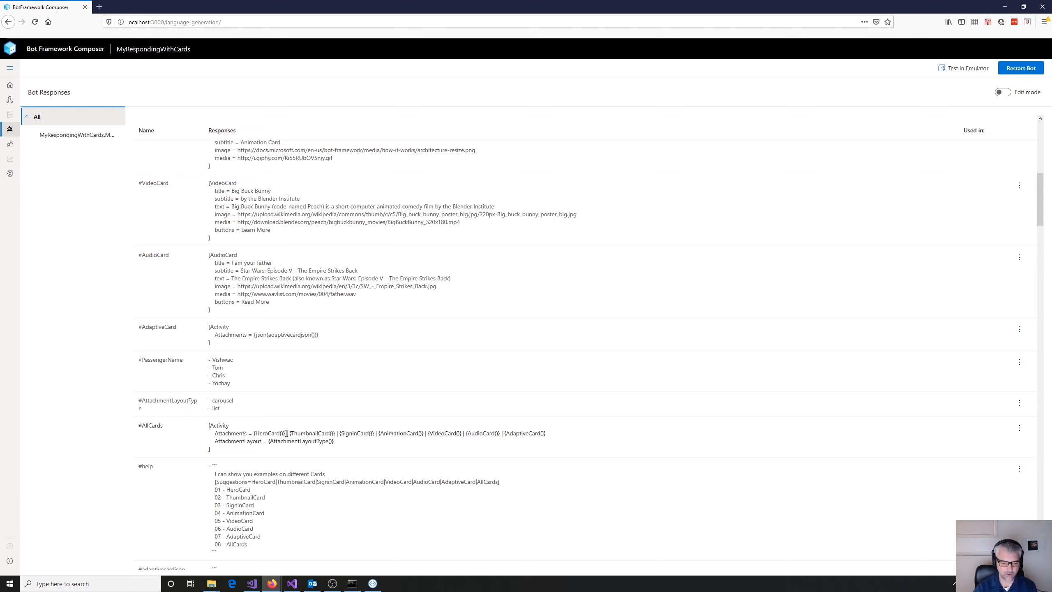
drag(284, 434, 288, 434)
click(295, 438)
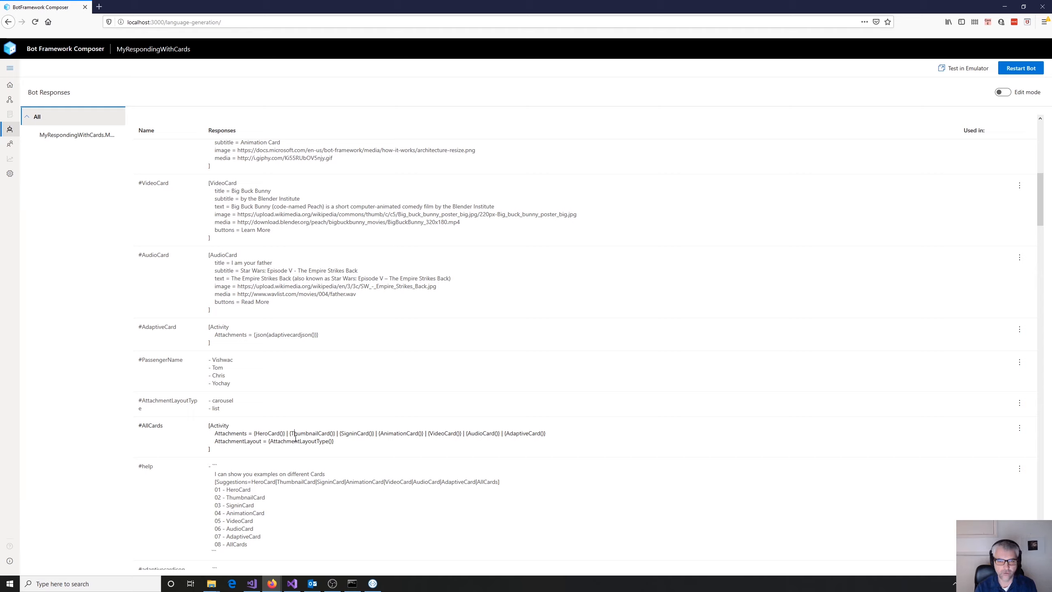
click(265, 432)
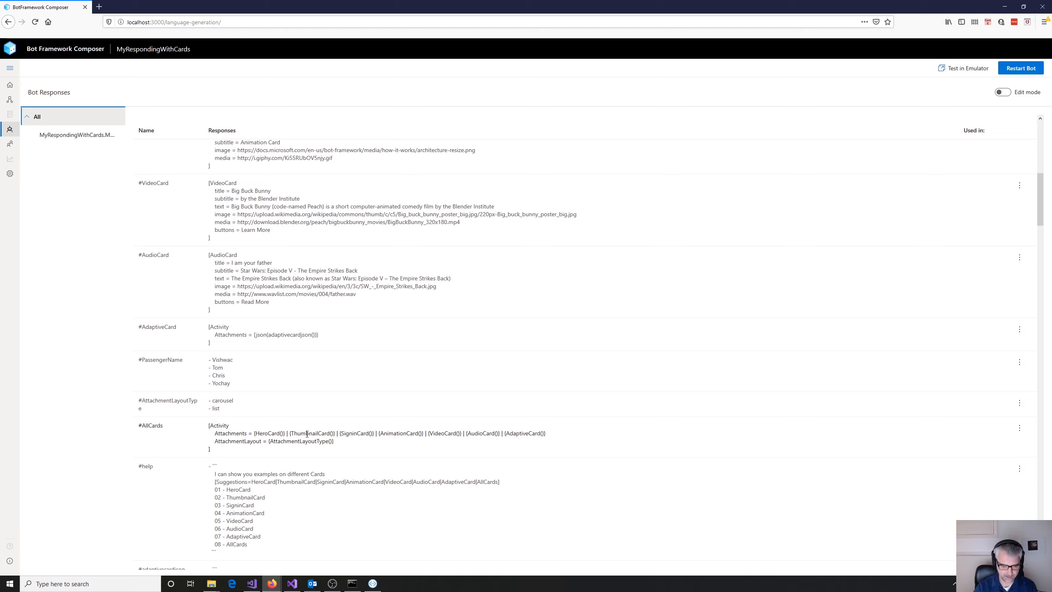
double_click(307, 434)
double_click(355, 432)
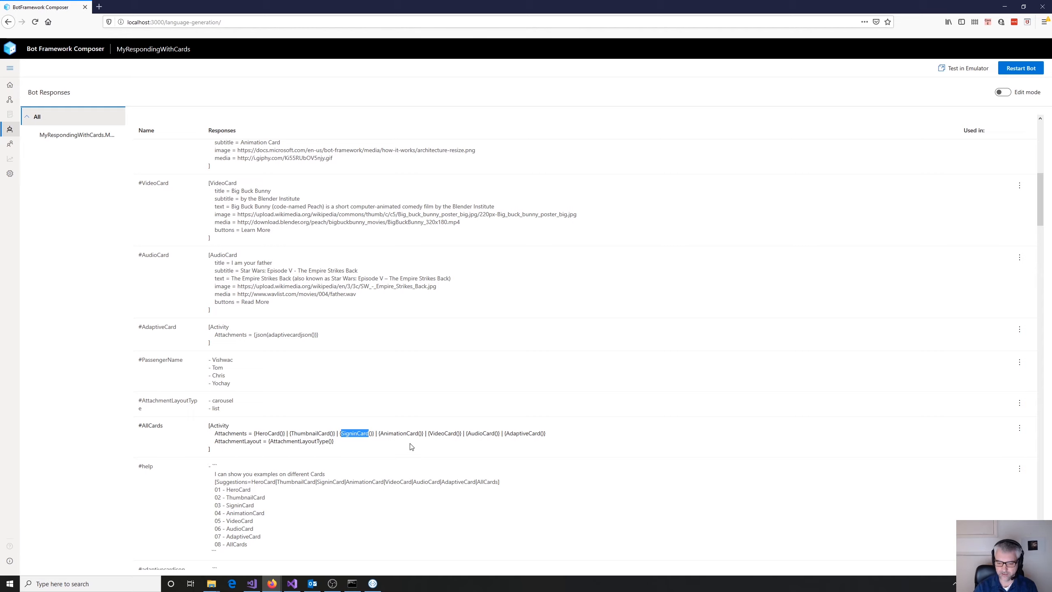
click(524, 432)
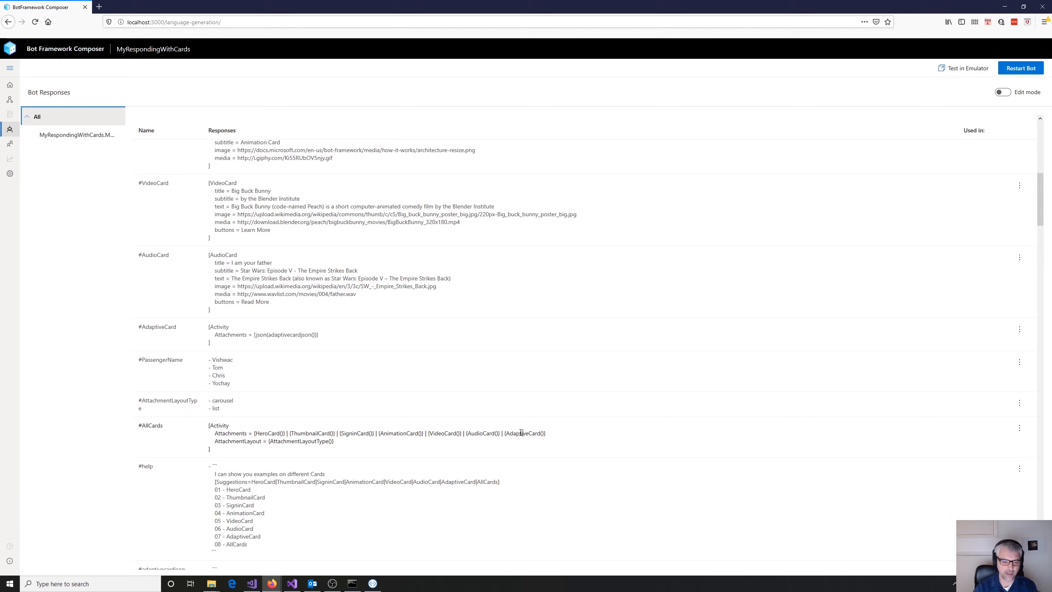
- Examine the #AllCards template's AttachmentLayout property and the carousel and list options of the #AttachmentLayoutType template it calls
double_click(220, 442)
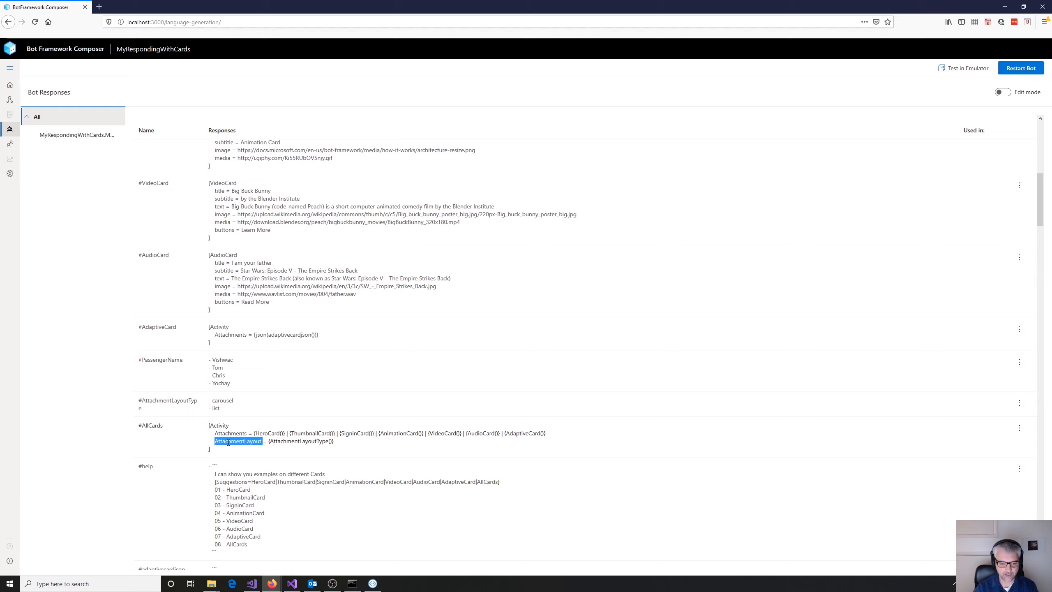
double_click(286, 442)
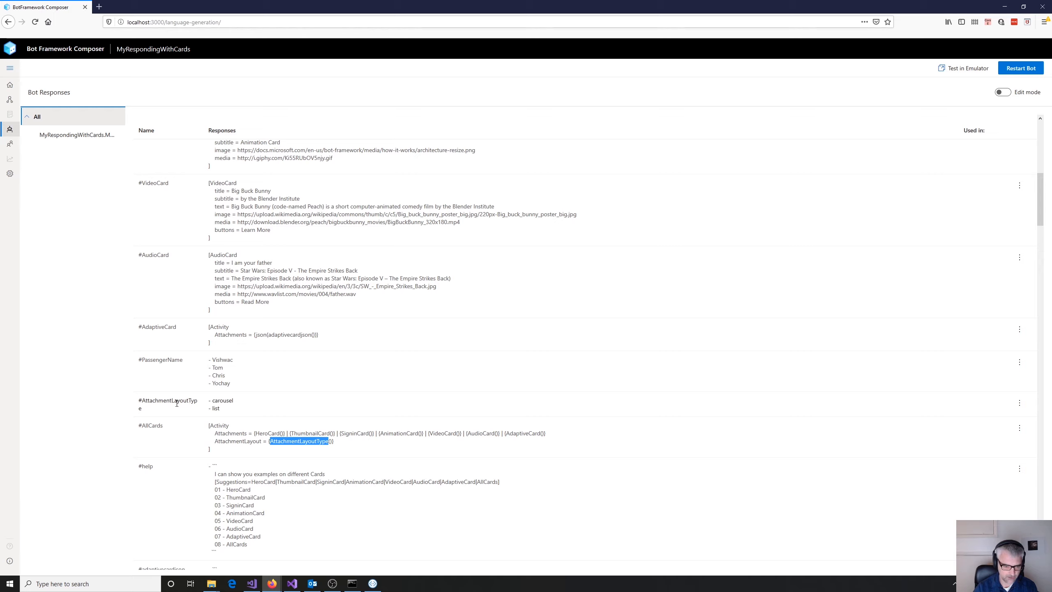
double_click(161, 401)
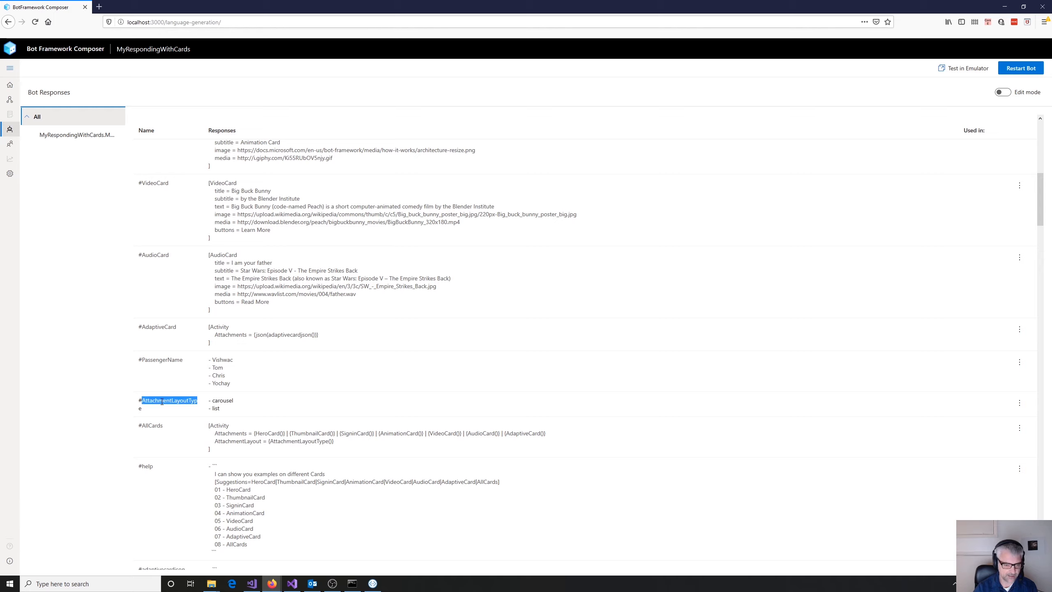
double_click(224, 400)
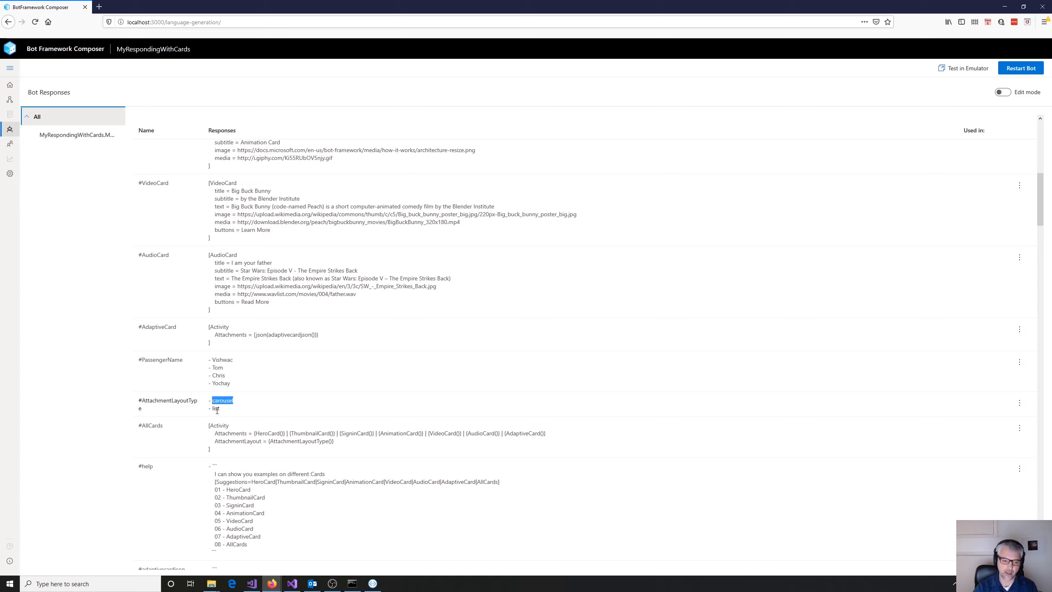
double_click(216, 408)
double_click(223, 401)
double_click(217, 409)
double_click(222, 401)
double_click(223, 409)
double_click(223, 402)
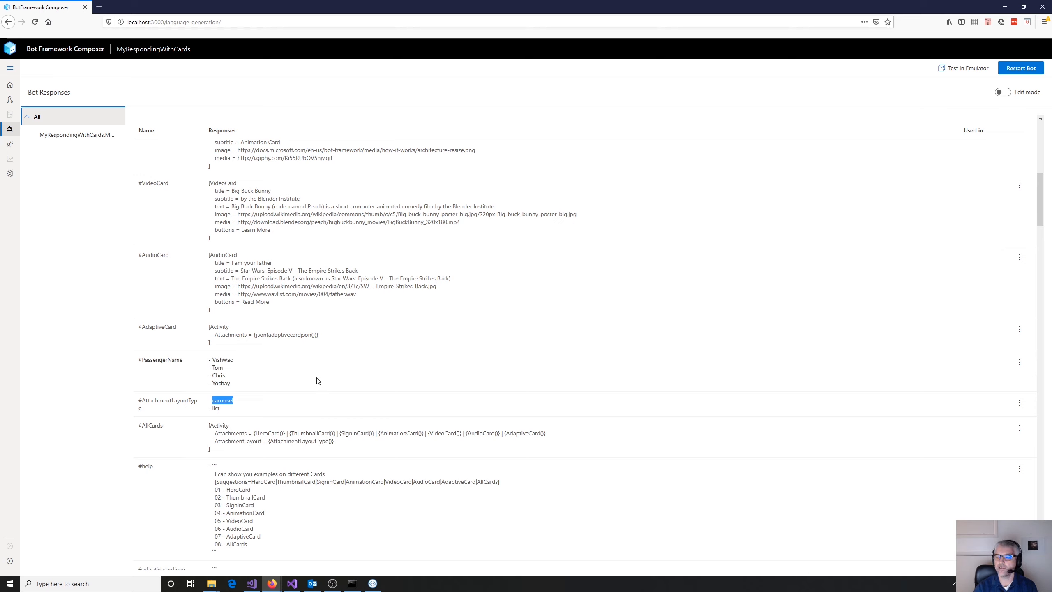
- Restart the bot, switch to Bot Framework Emulator, restart the conversation and send the message "hello"
click(1024, 72)
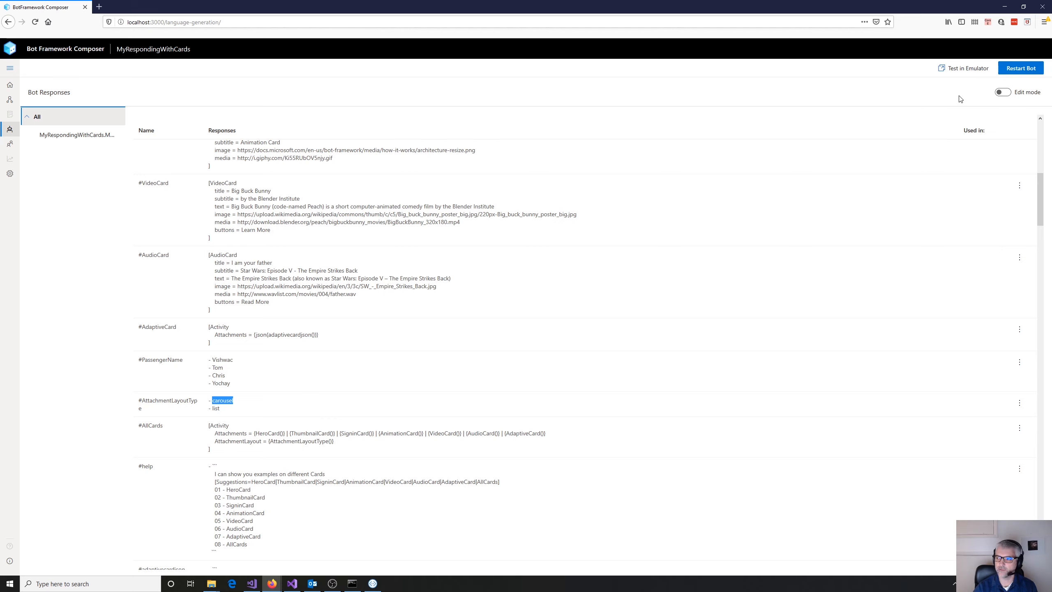
click(372, 583)
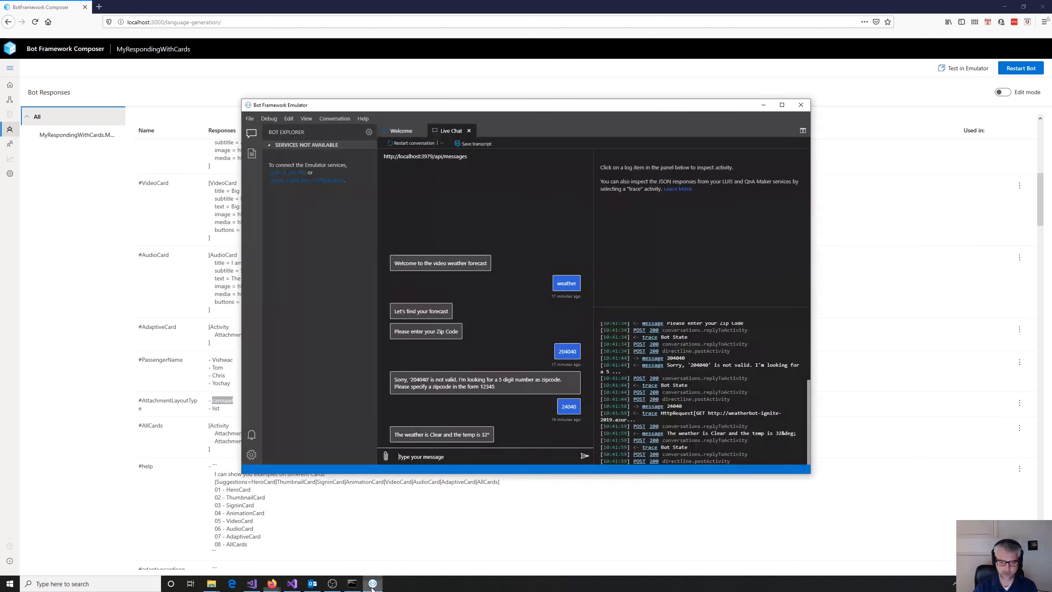
click(412, 143)
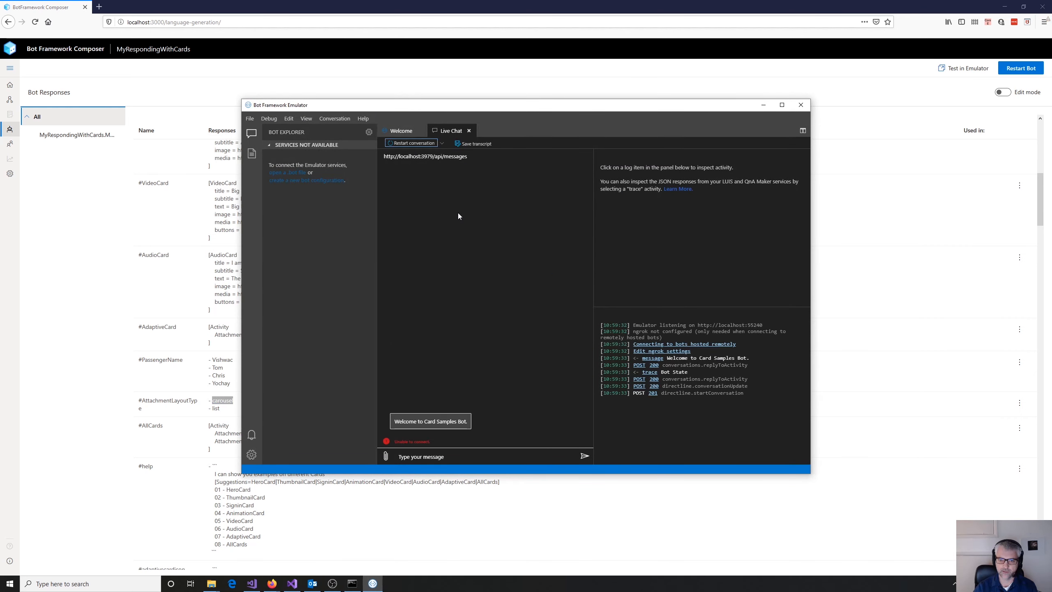
click(448, 457)
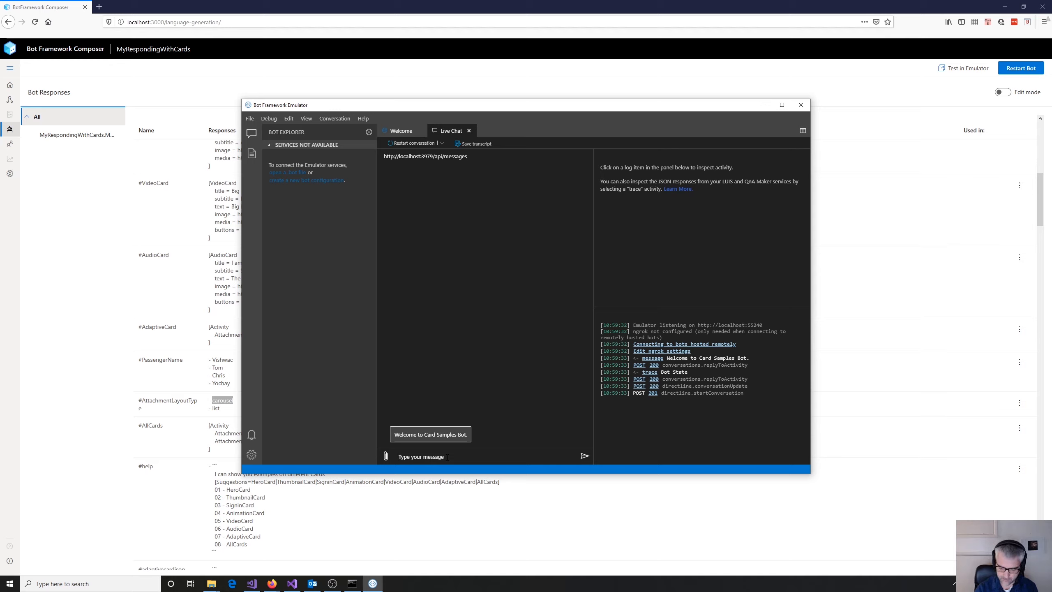
text(hello)
key(Return)
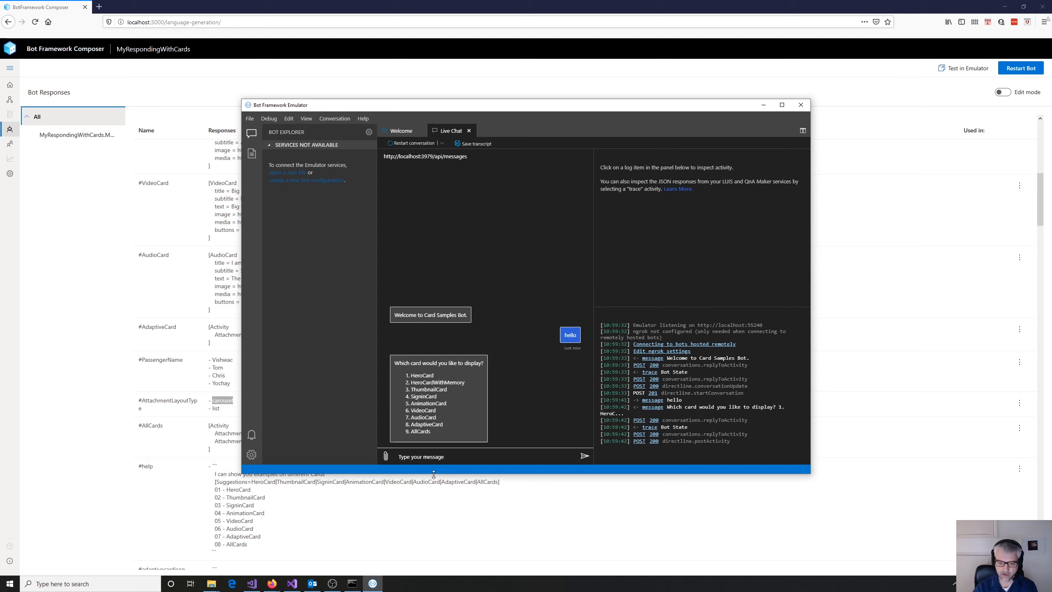
- Send "9" to the bot to request AllCards, then browse the returned card carousel forward and back to the Hero Card
text(9)
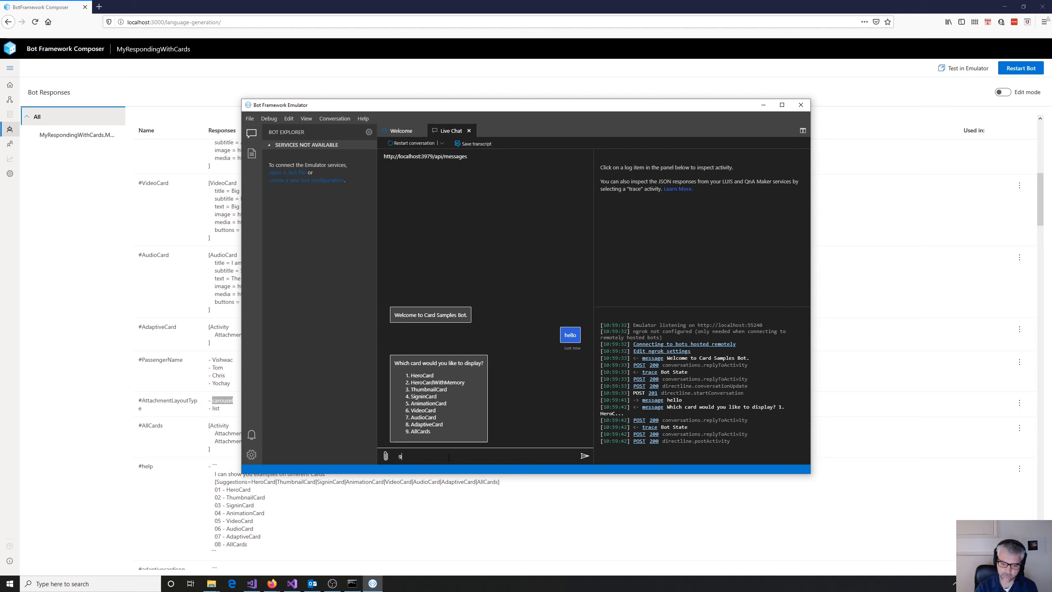
key(Return)
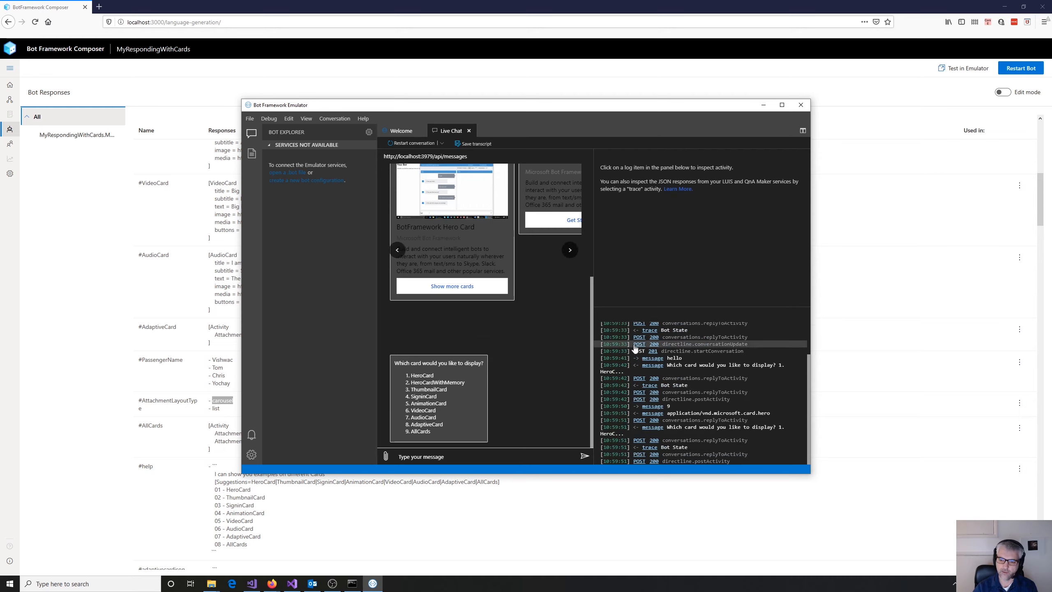
drag(590, 402, 577, 339)
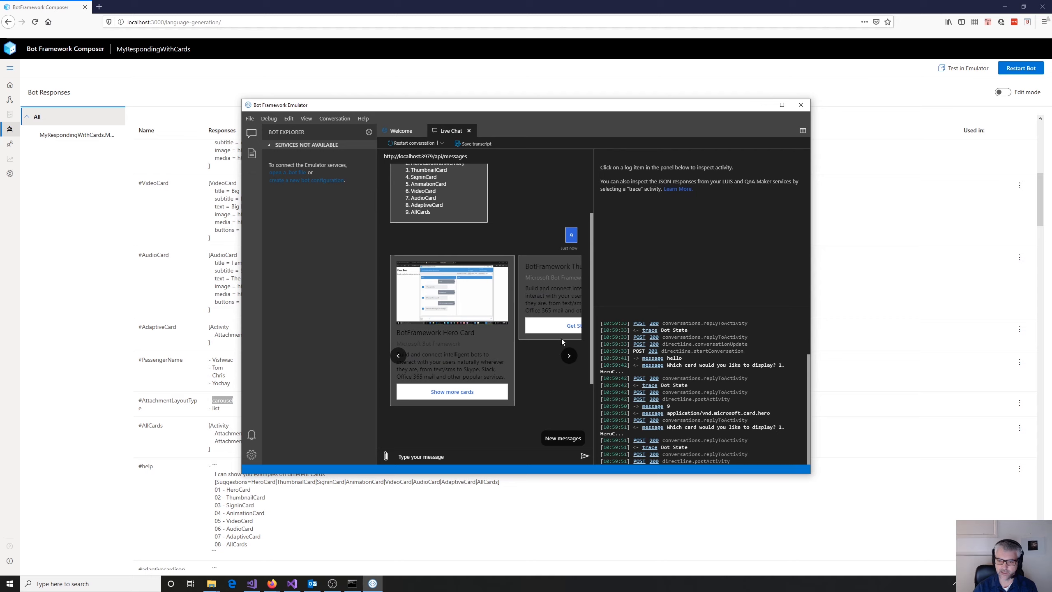
click(569, 356)
click(569, 357)
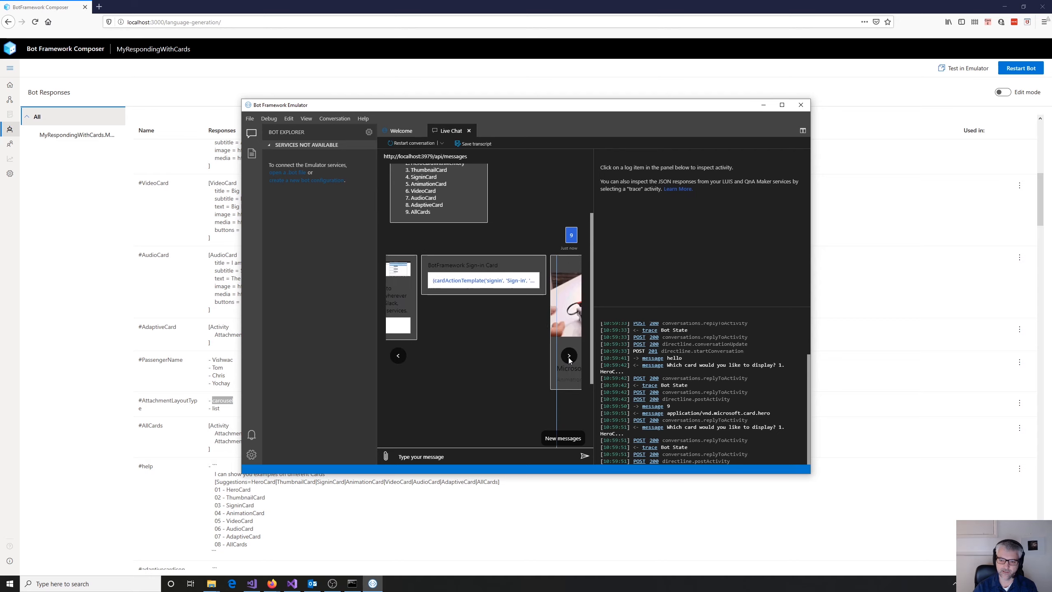
click(569, 356)
click(399, 356)
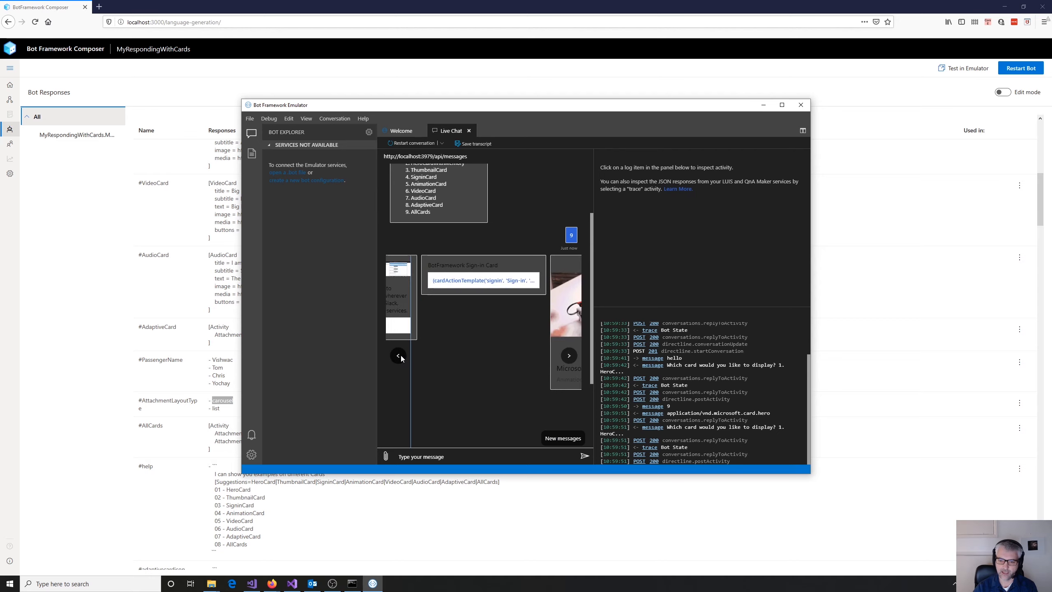
click(400, 356)
click(399, 356)
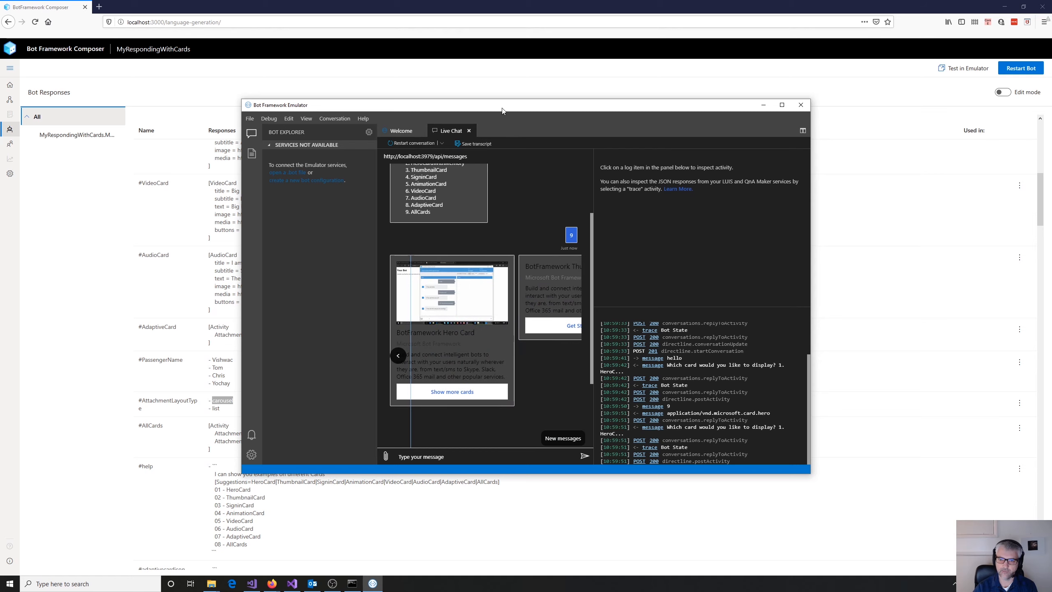
- Move the Emulator window clear of the #AttachmentLayoutType template, then send "9" again to request another AllCards response
drag(504, 108, 692, 115)
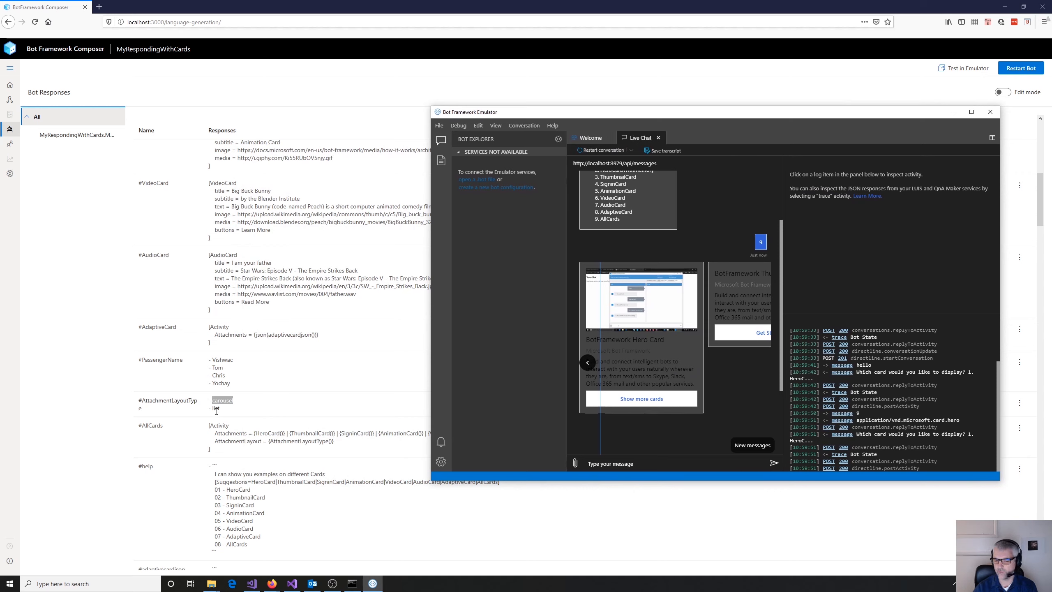
drag(796, 112, 686, 93)
scroll(650, 344, down, 3)
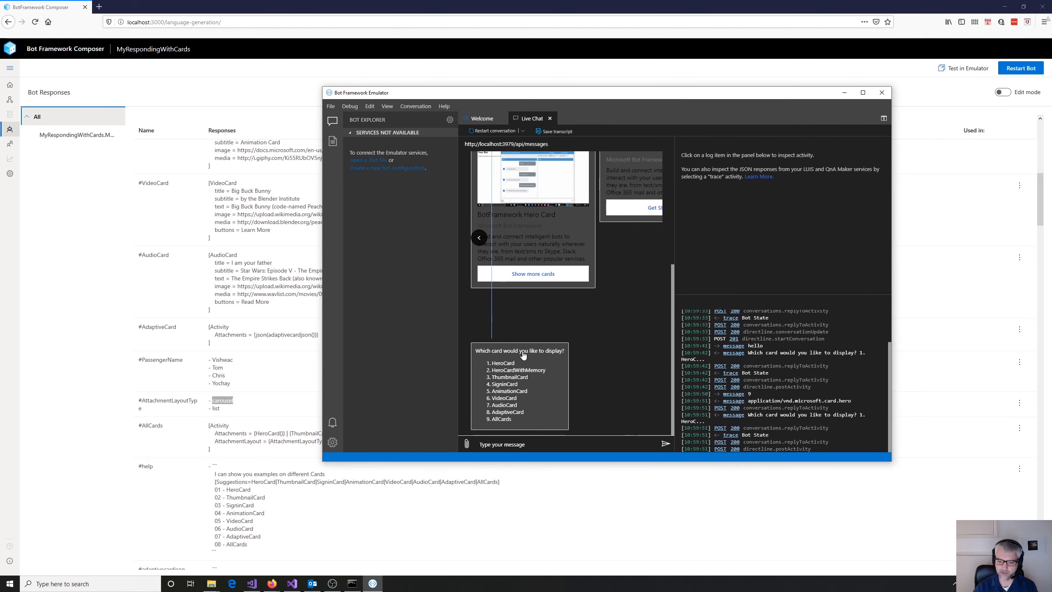
click(514, 445)
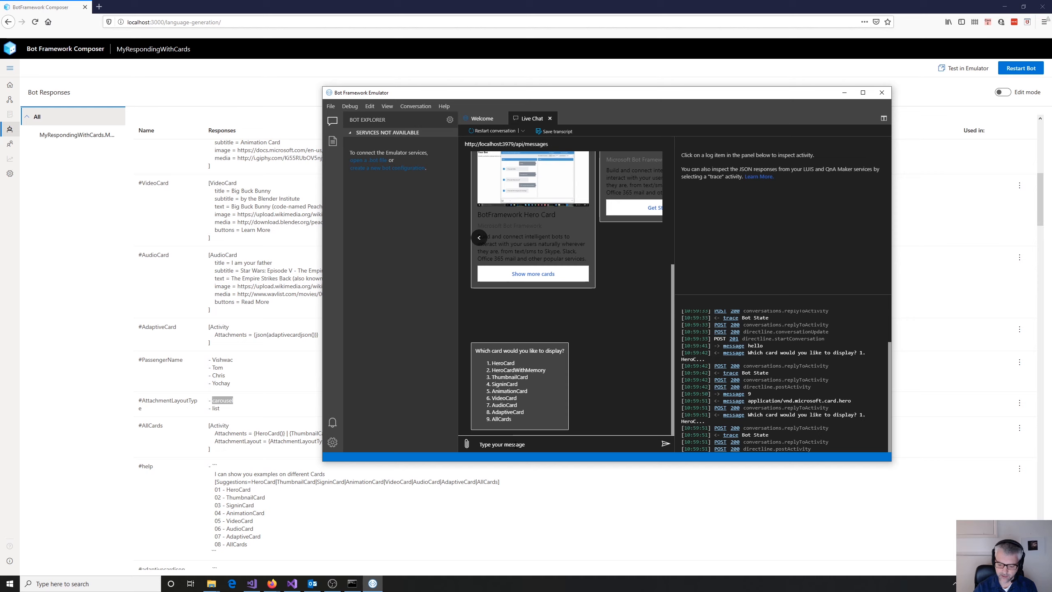
text(9)
key(Return)
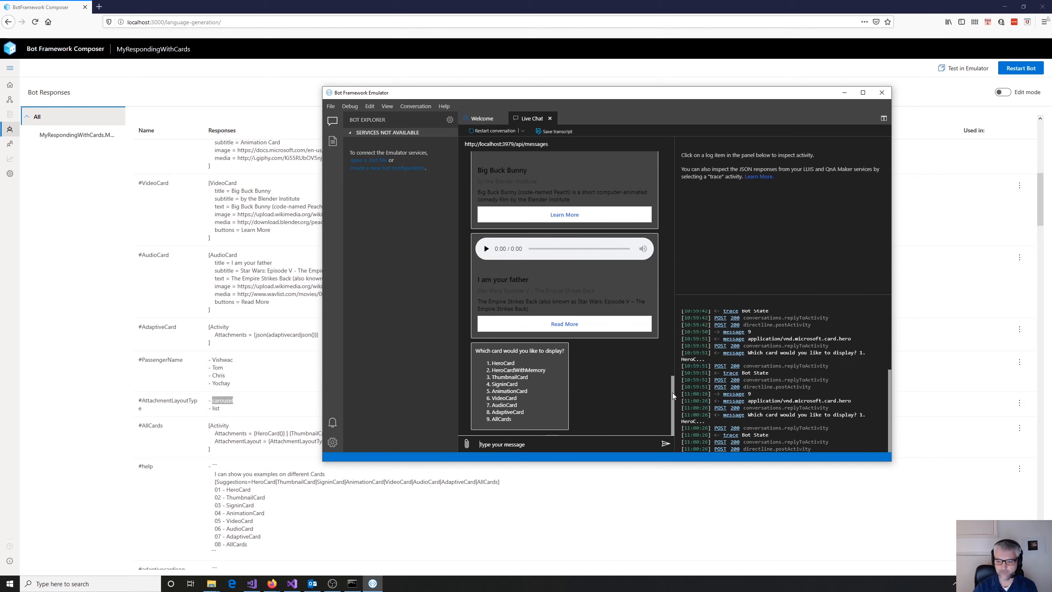
drag(672, 393, 656, 414)
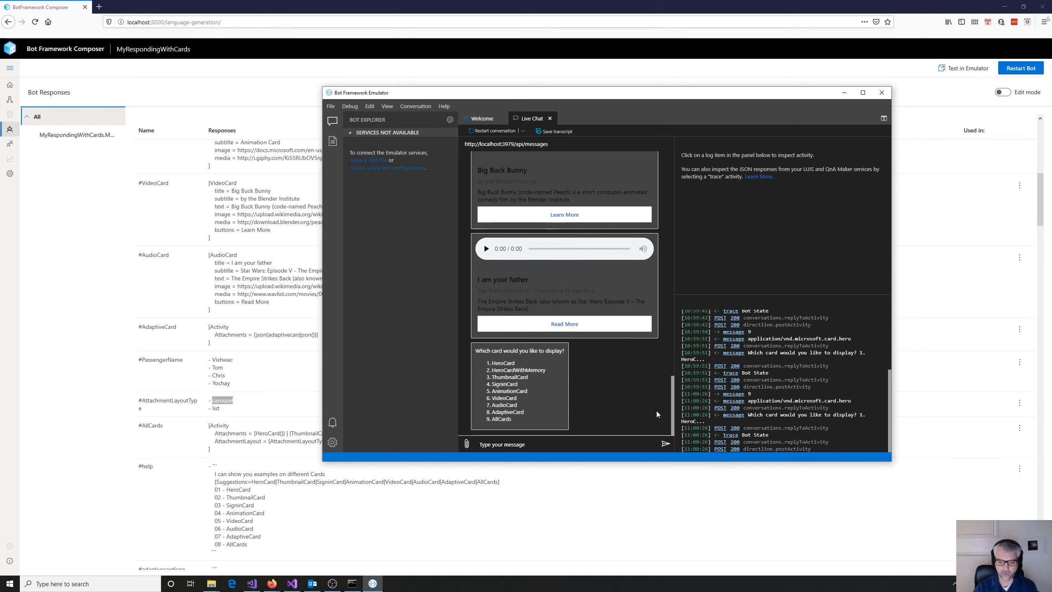
- Request AllCards three more times with "9" and compare the attachment layout of each reply
text(9)
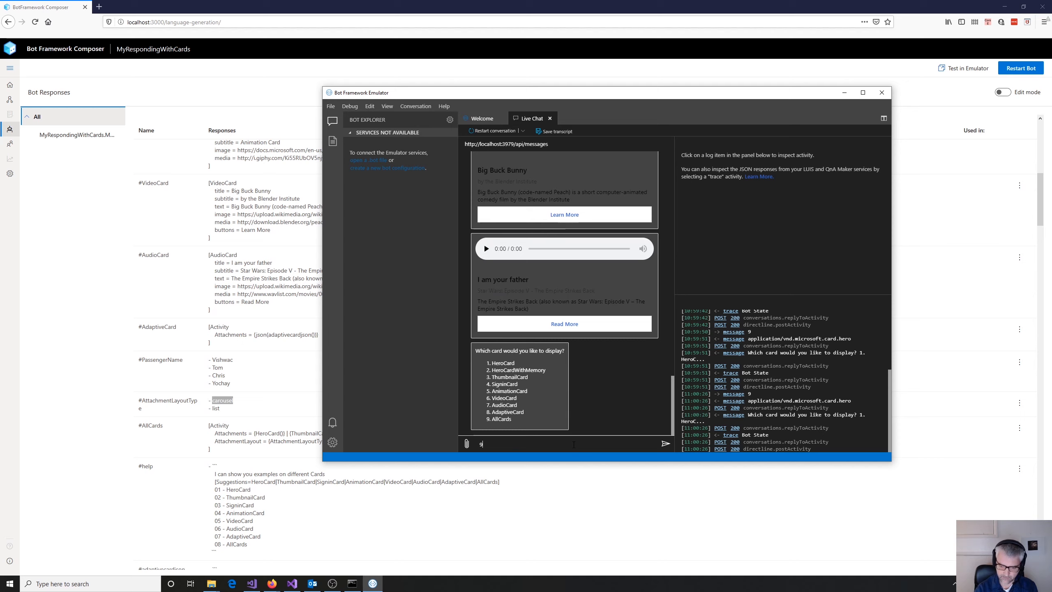
key(Return)
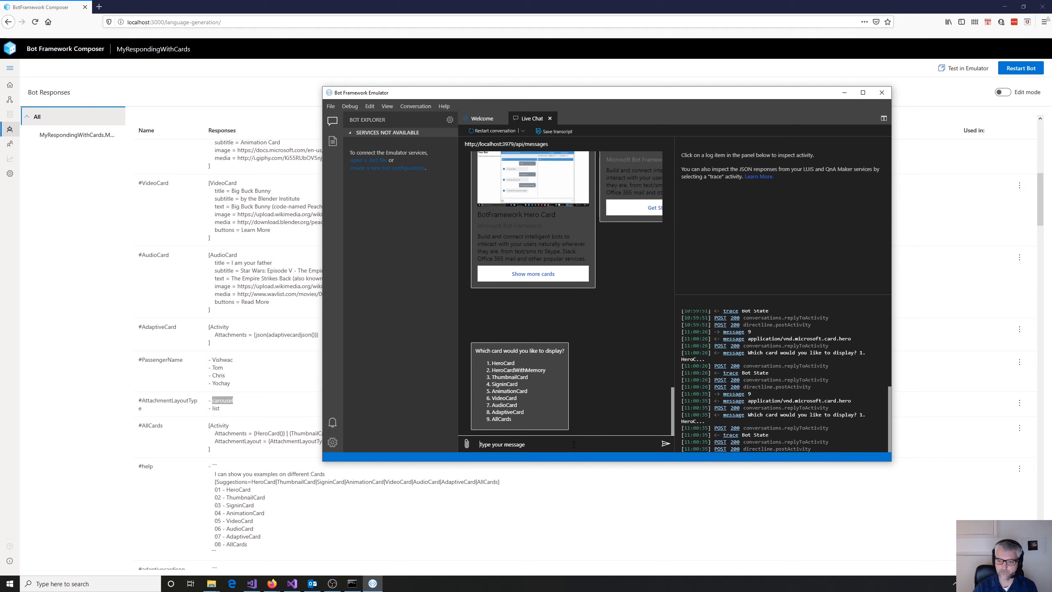
scroll(672, 387, down, 5)
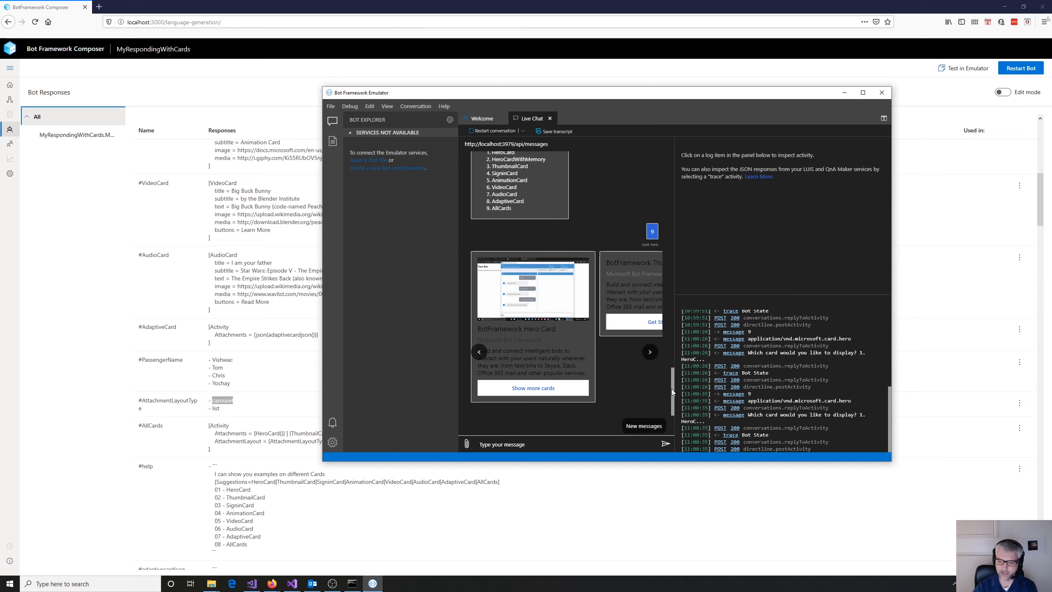
scroll(672, 391, down, 3)
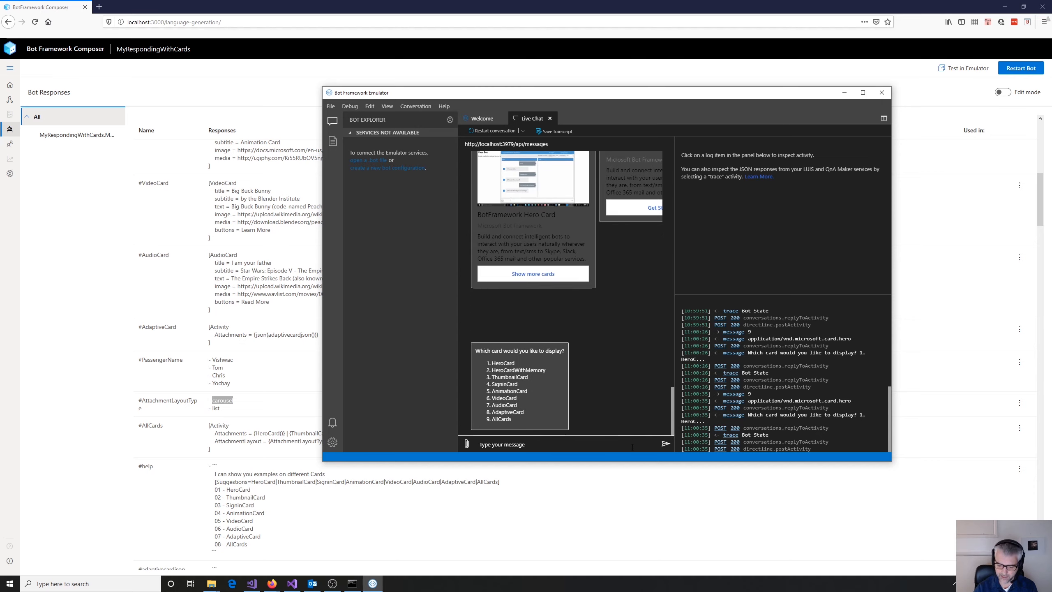
text(9)
key(Return)
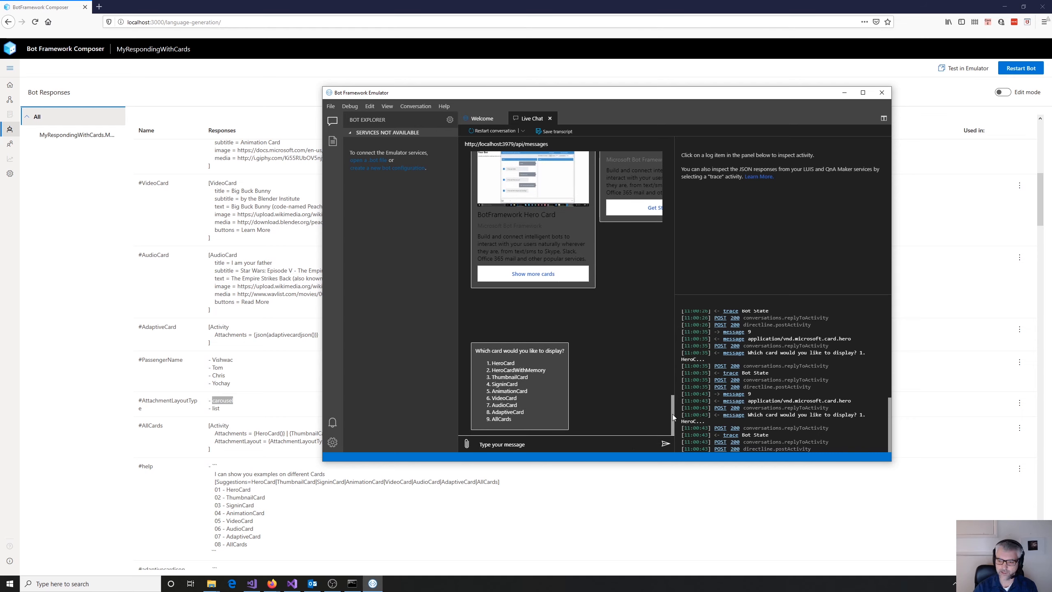
mouse_move(672, 414)
mouse_down()
mouse_move(667, 370)
mouse_move(667, 423)
mouse_up()
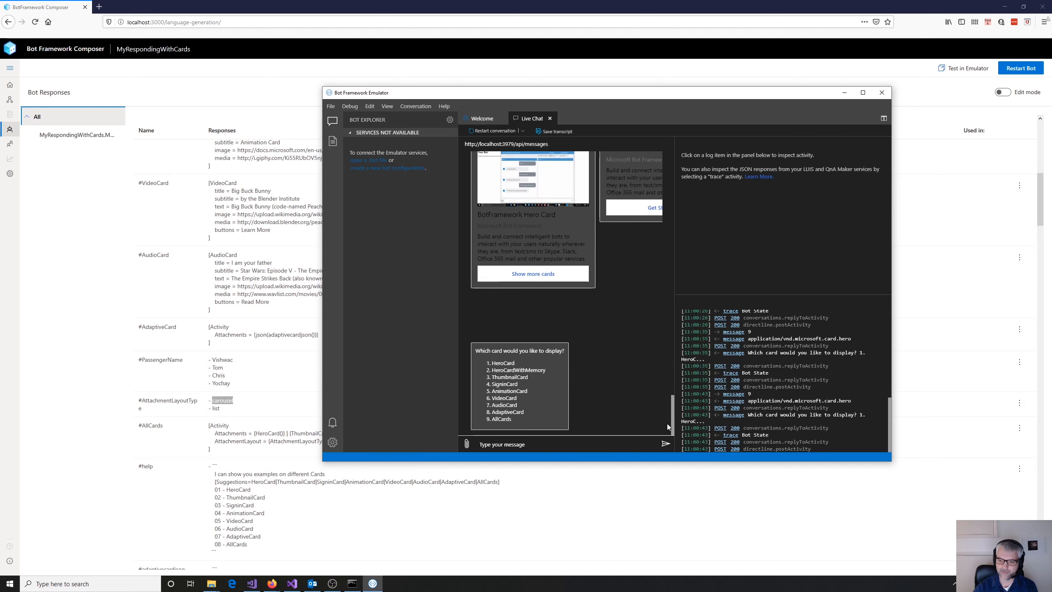
click(593, 444)
text(9)
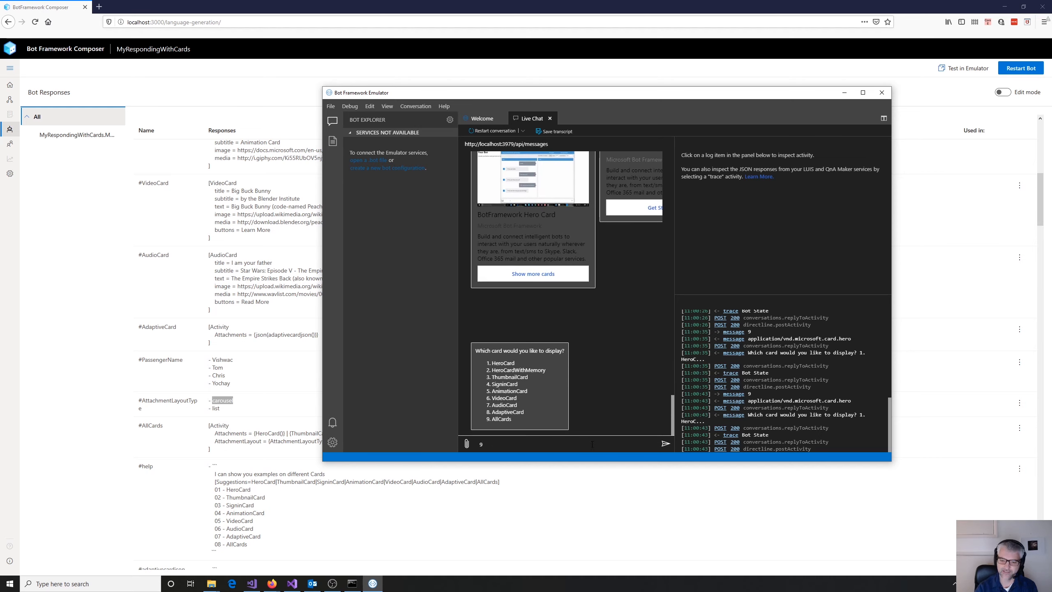
key(Return)
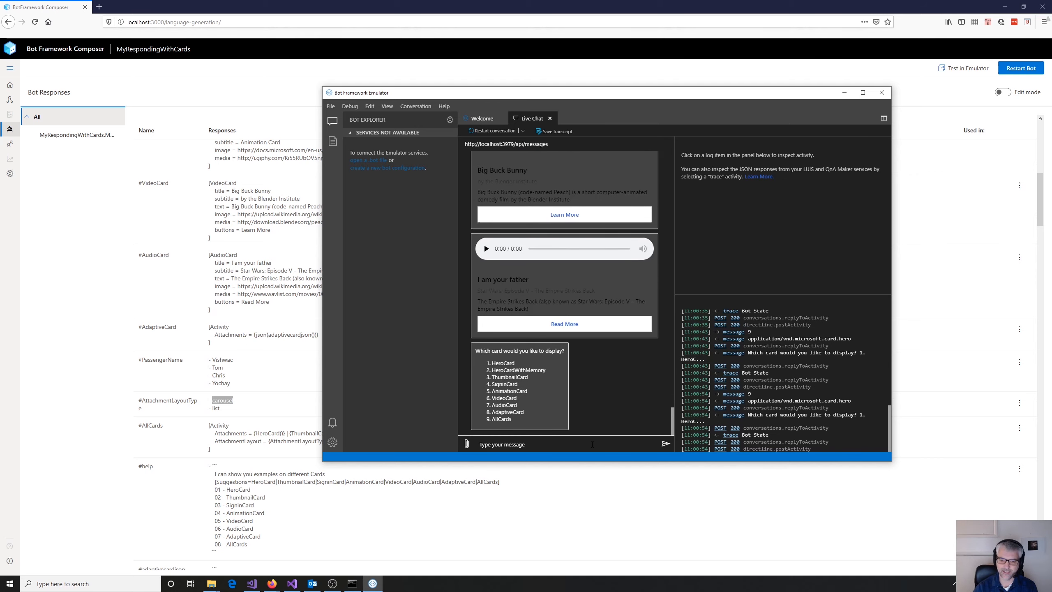
- Return to Bot Framework Composer and review the #AttachmentLayoutType options and their use in the #AllCards template's AttachmentLayout property
click(321, 377)
click(258, 409)
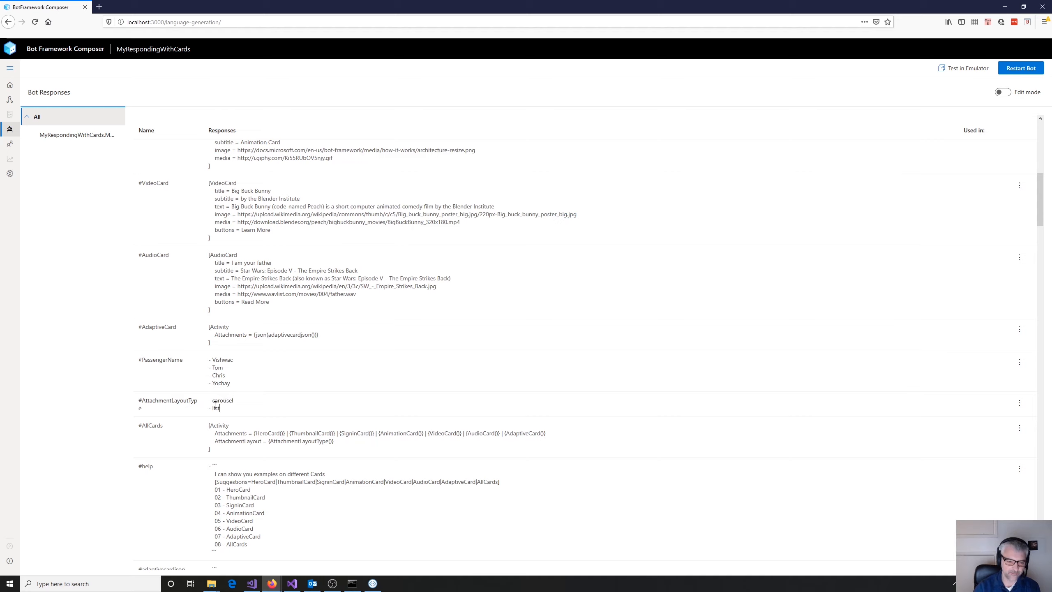
drag(209, 401, 222, 409)
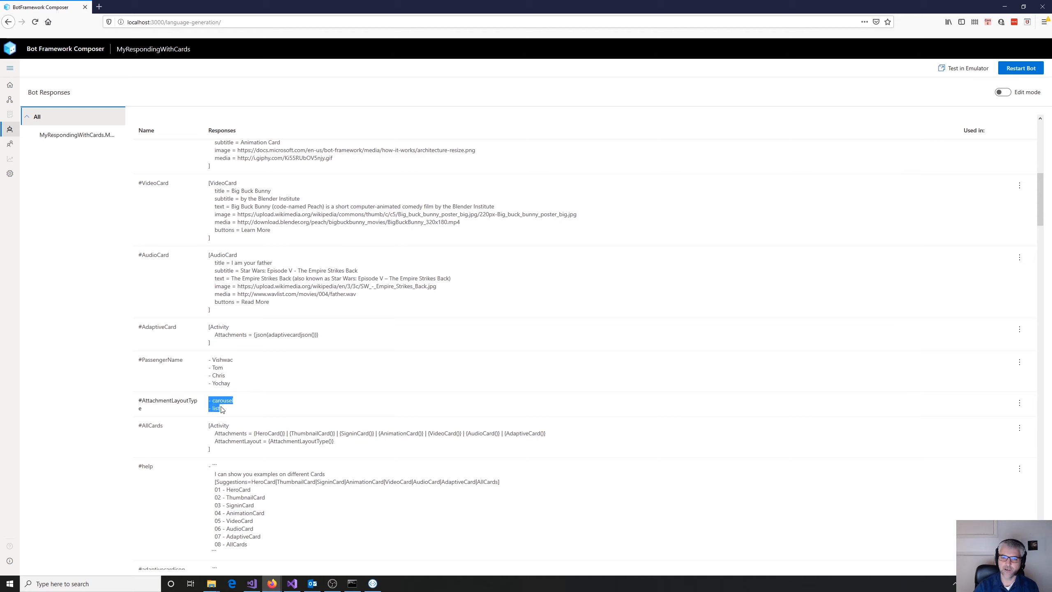
click(222, 410)
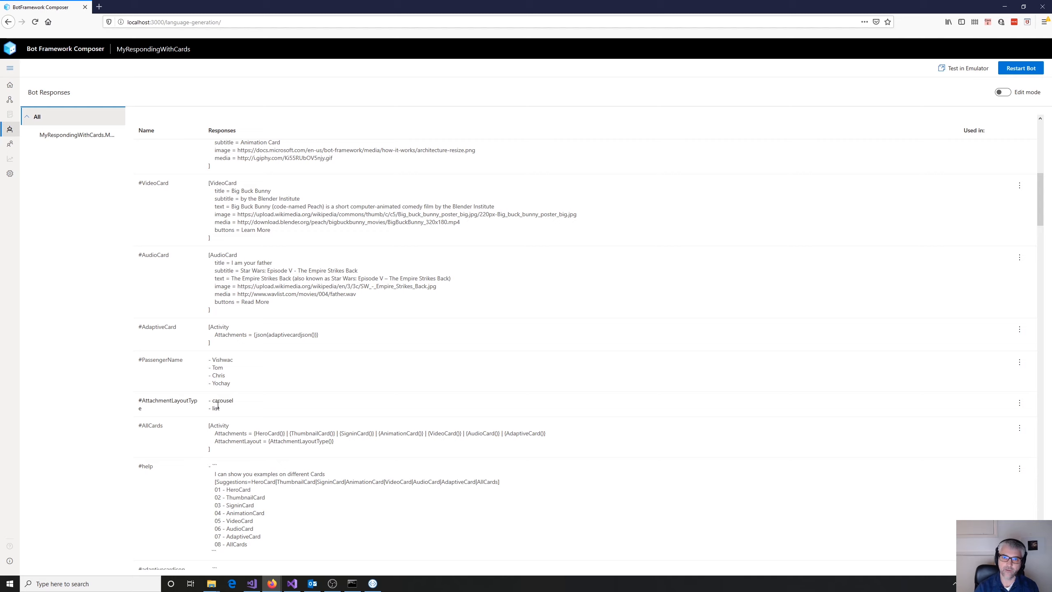
scroll(323, 411, down, 2)
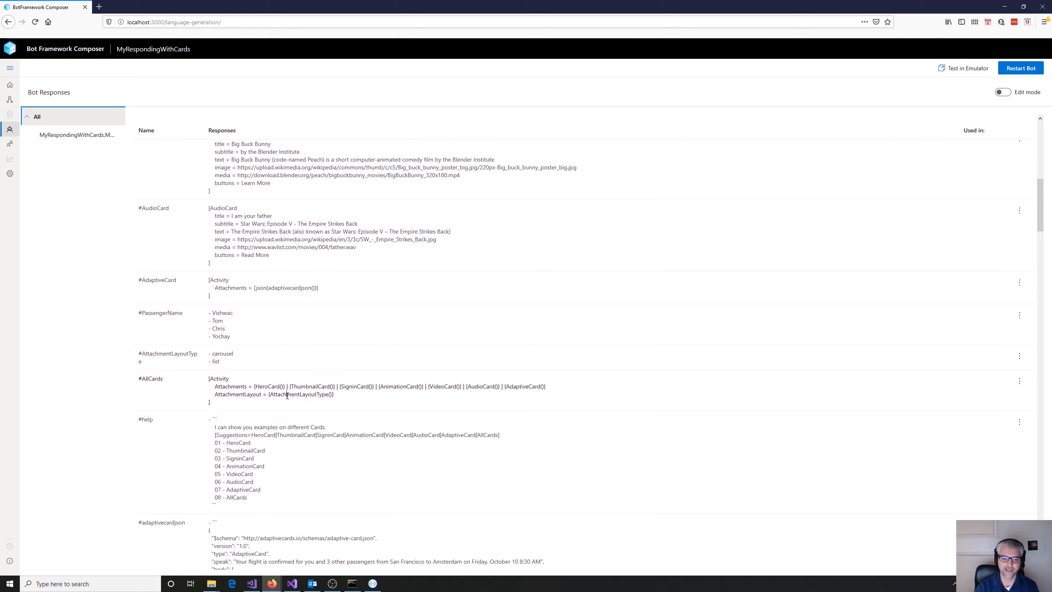
double_click(287, 395)
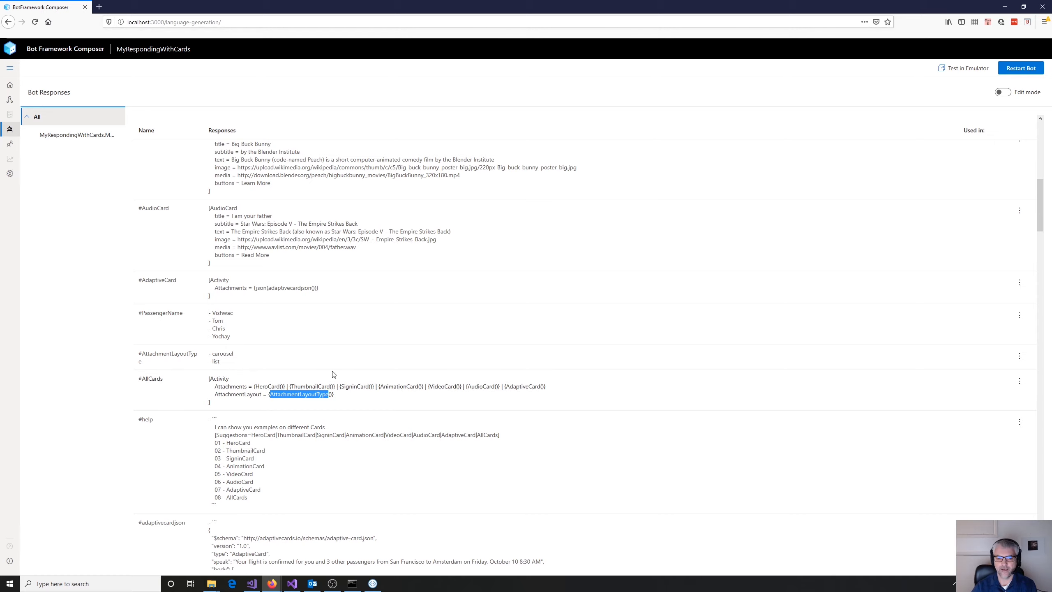
scroll(461, 413, down, 5)
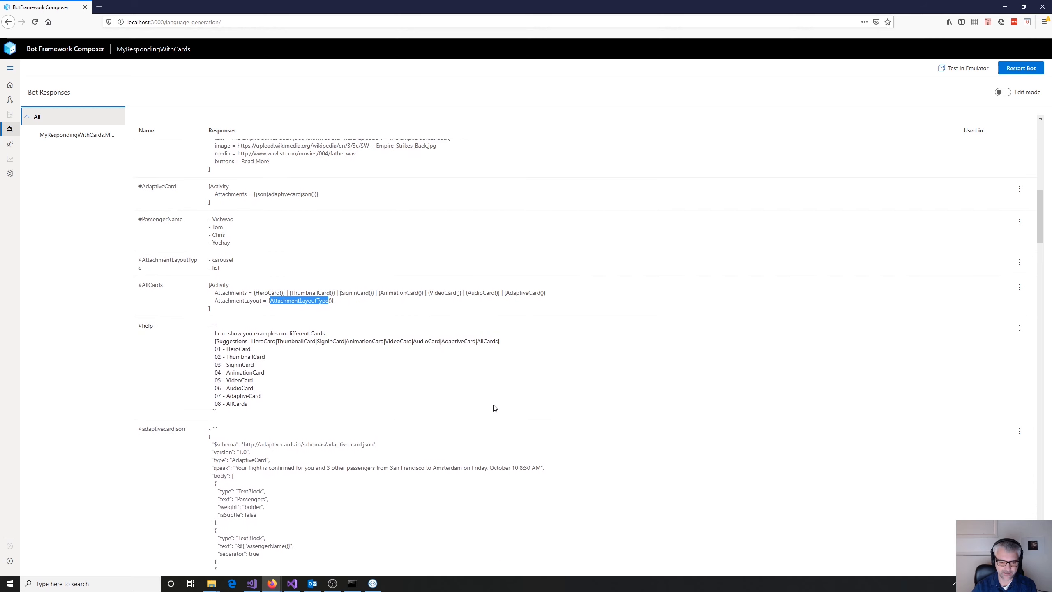
scroll(495, 408, up, 15)
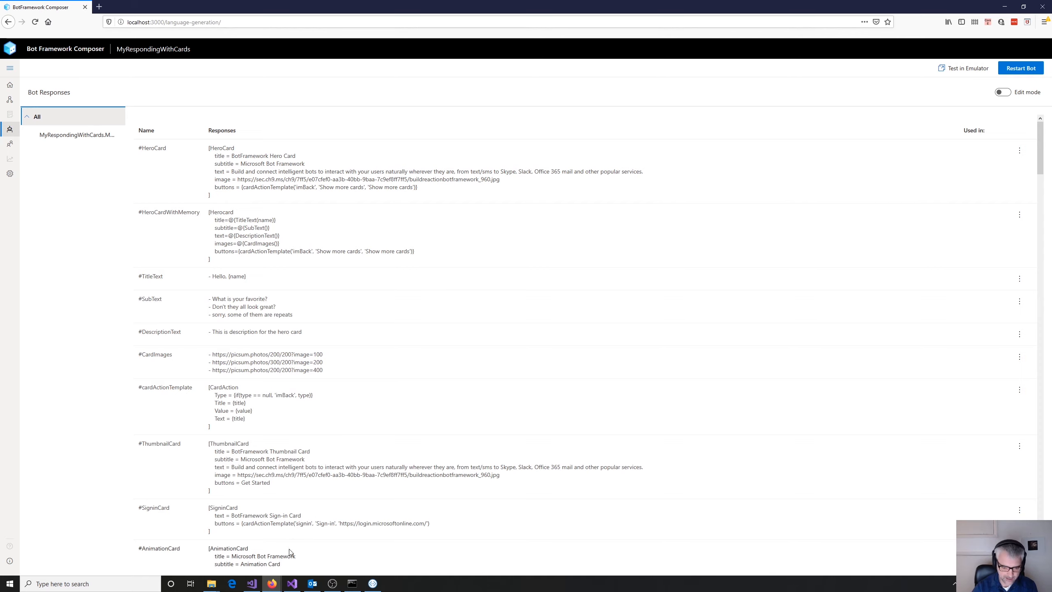
- Switch to the BotProject solution in Visual Studio, dismiss the GhostDoc Pro update notice and open ComposerBot.cs
mouse_move(290, 587)
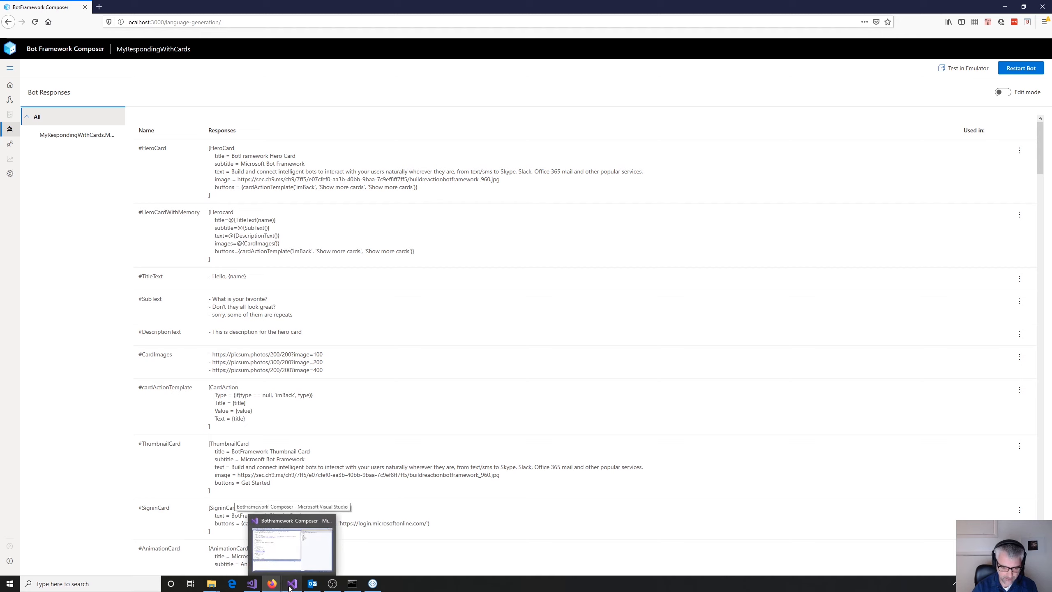
mouse_move(247, 586)
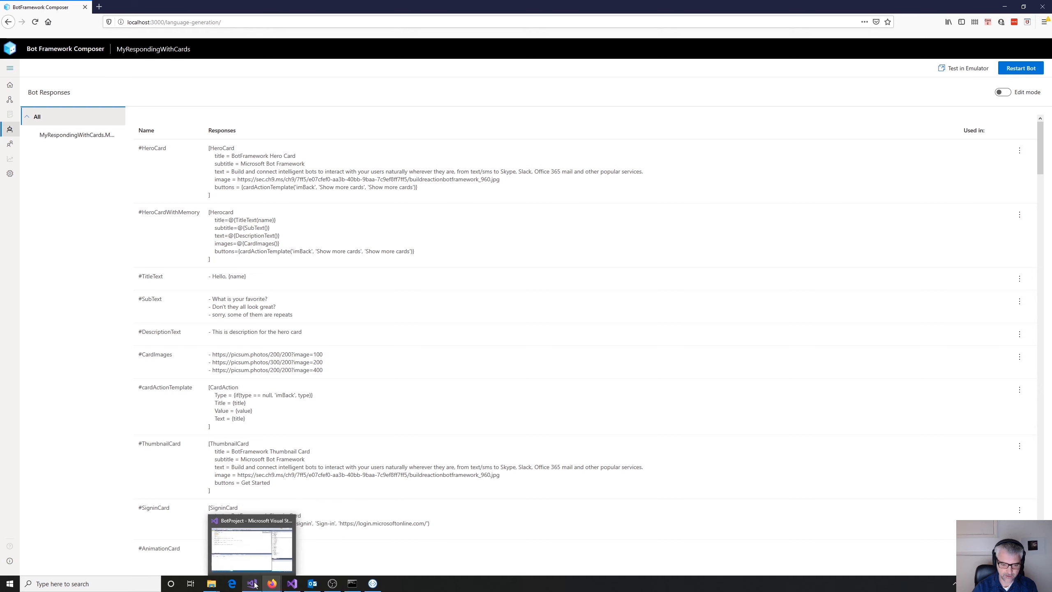
click(252, 585)
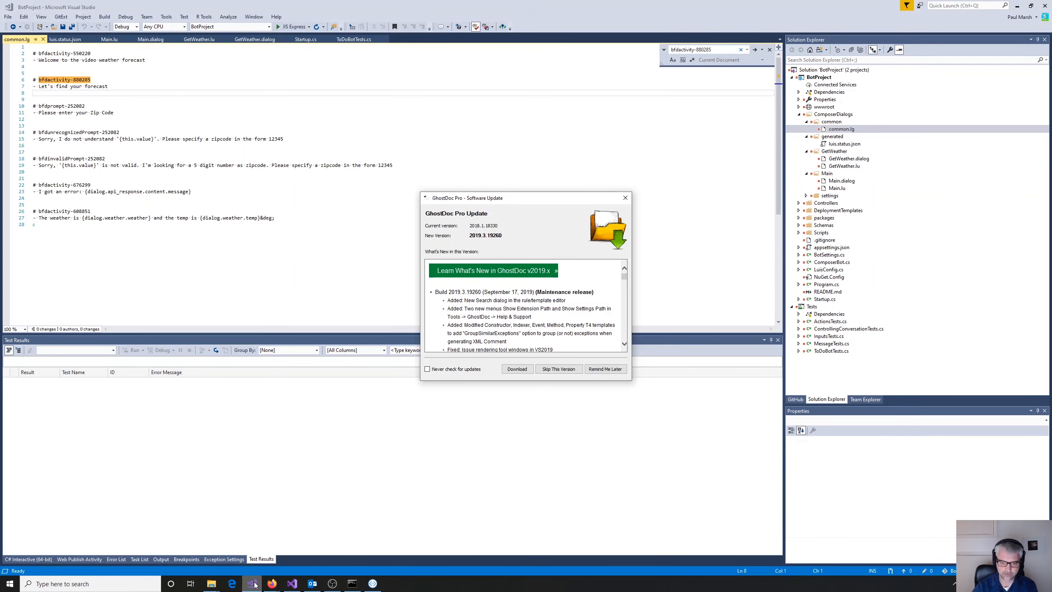
click(624, 199)
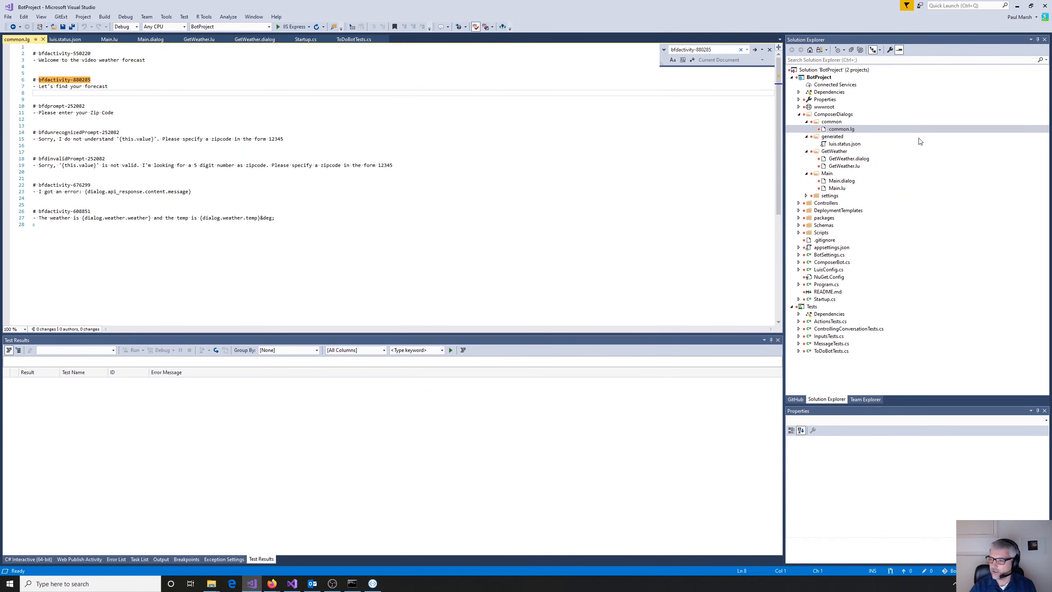
click(828, 262)
double_click(828, 262)
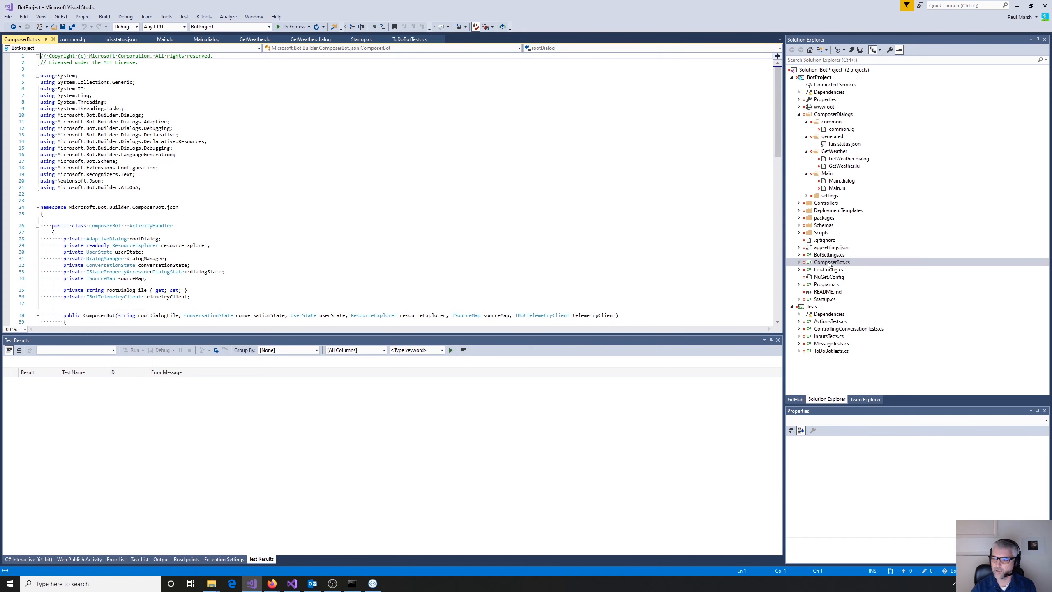
- Open Startup.cs and review ConfigureServices from the service registrations and storage setup to the ResourceExplorer that loads the bot's resources
double_click(824, 298)
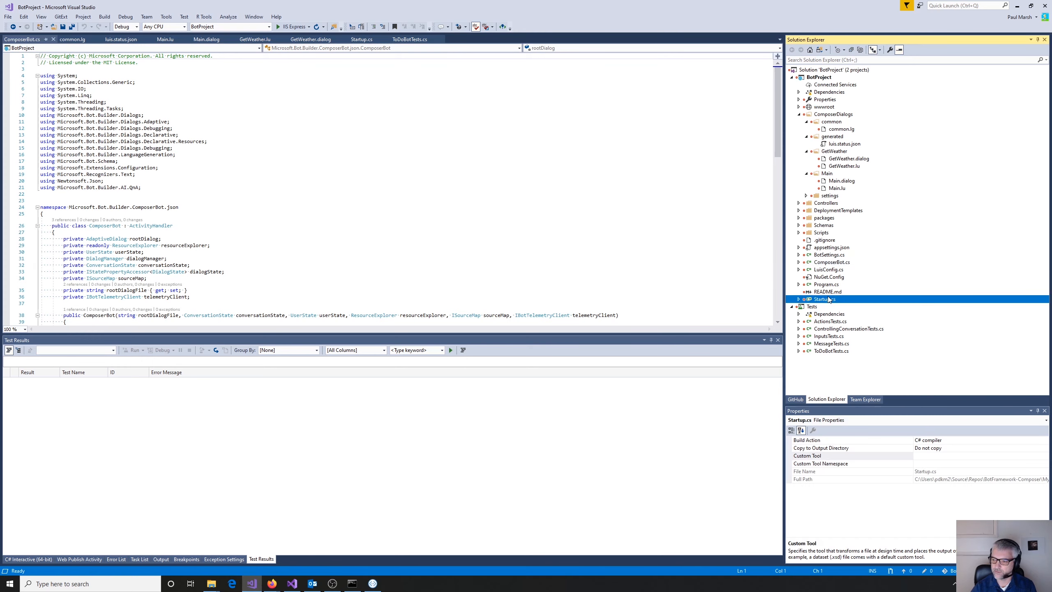
click(469, 180)
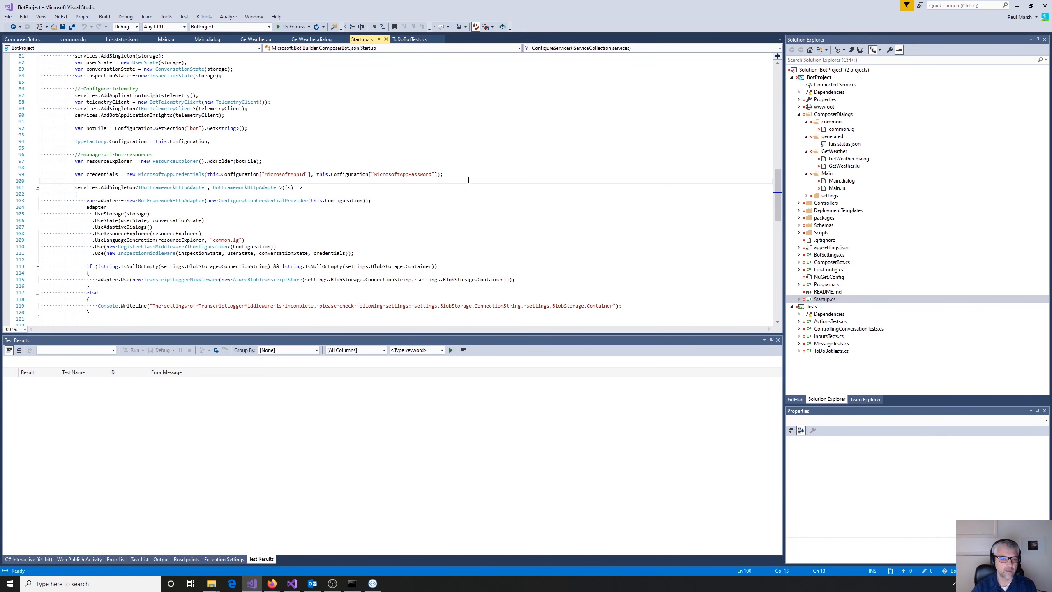
scroll(472, 181, up, 8)
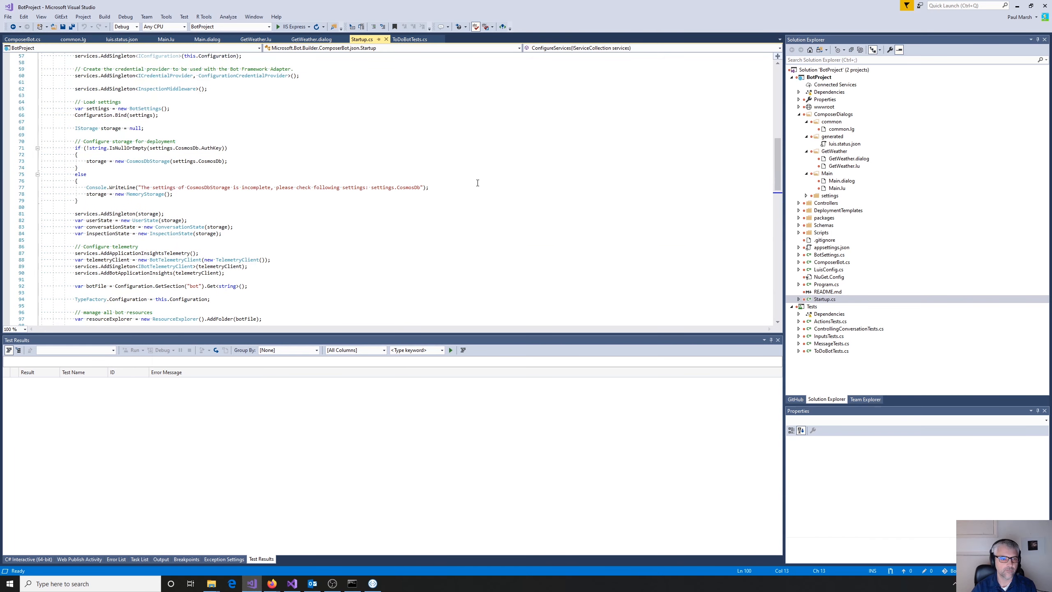
scroll(480, 184, up, 3)
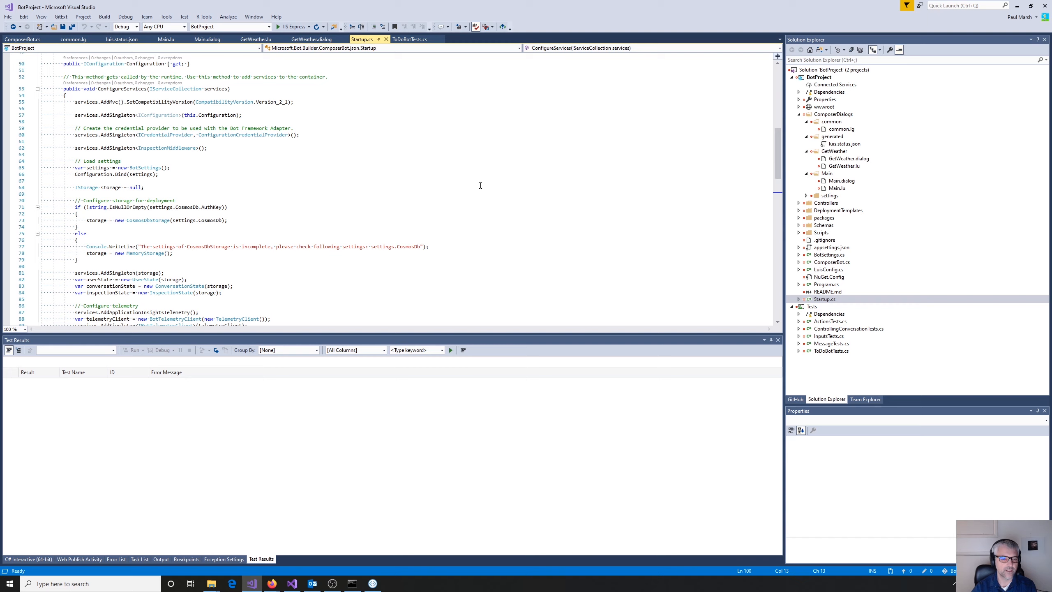
scroll(480, 185, down, 2)
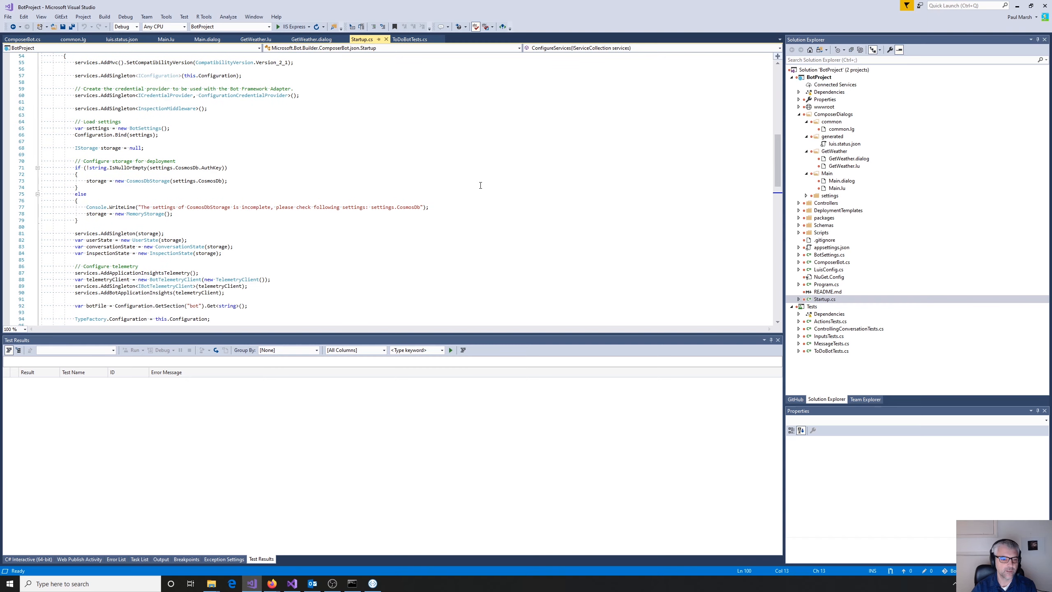
scroll(480, 185, down, 1)
scroll(481, 186, down, 2)
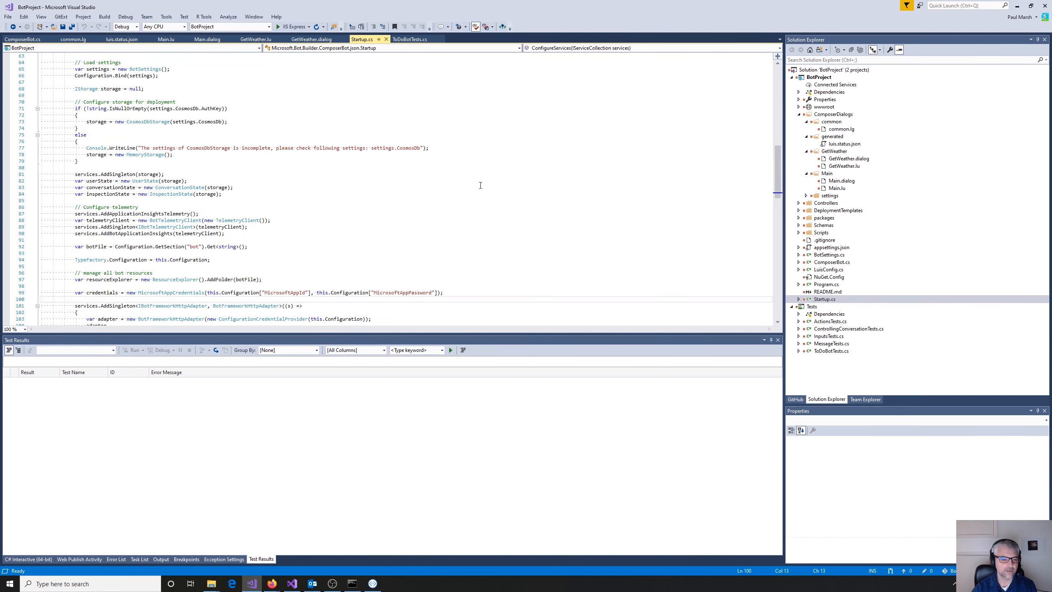
scroll(480, 186, down, 2)
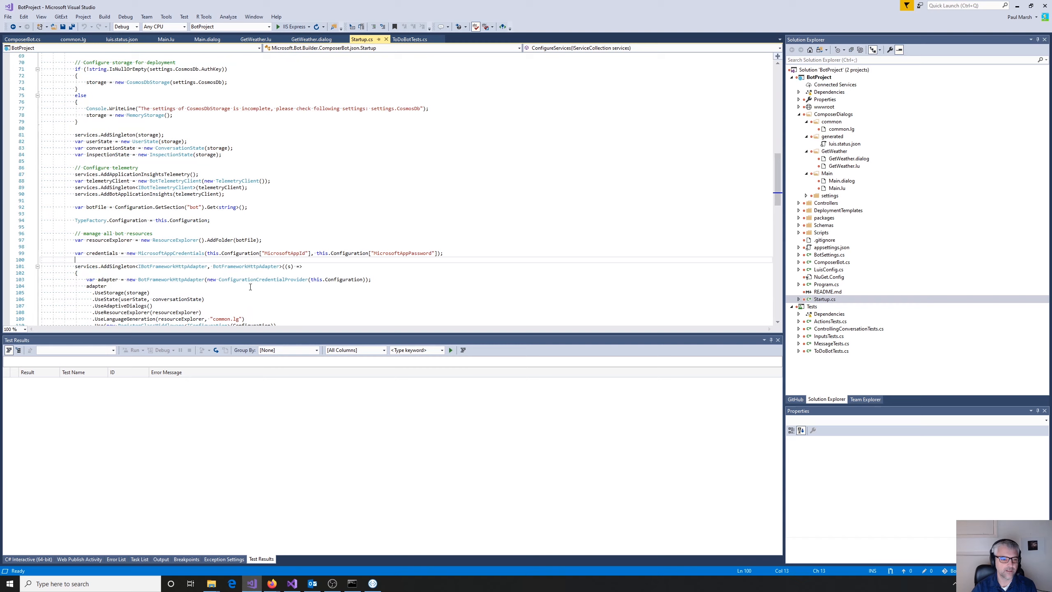
click(147, 240)
double_click(175, 240)
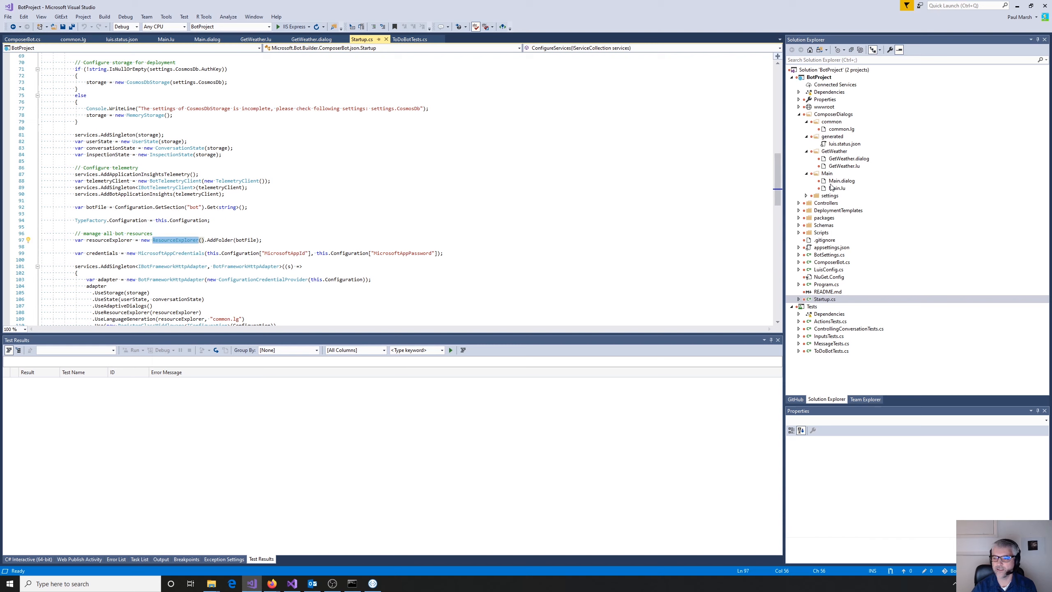
- Review the BotFrameworkHttpAdapter setup in Startup.cs and highlight the ComposerBot registration and its "Main.dialog" argument
scroll(452, 236, down, 2)
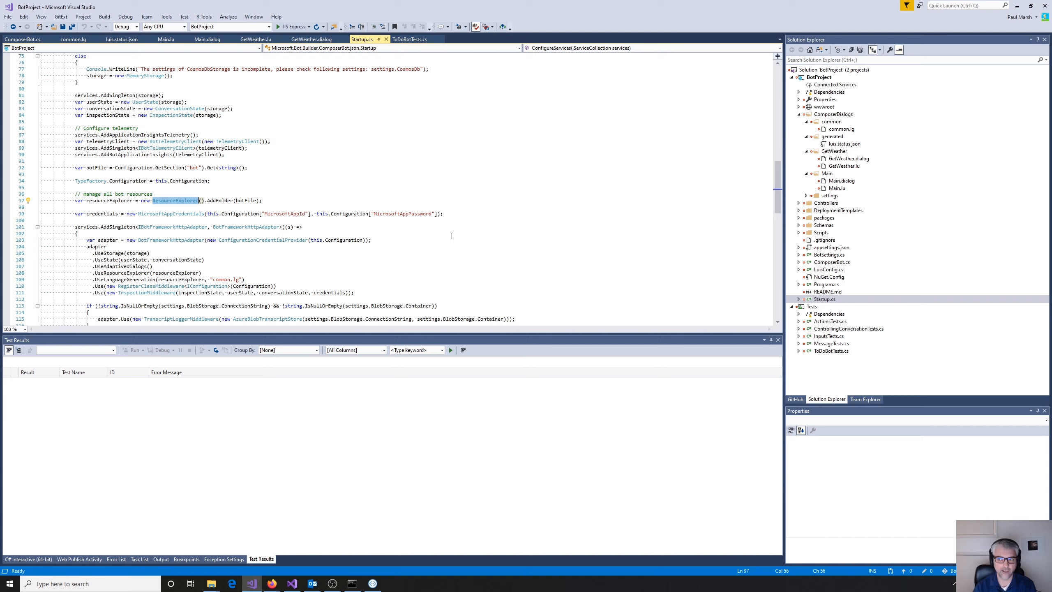
scroll(461, 269, down, 1)
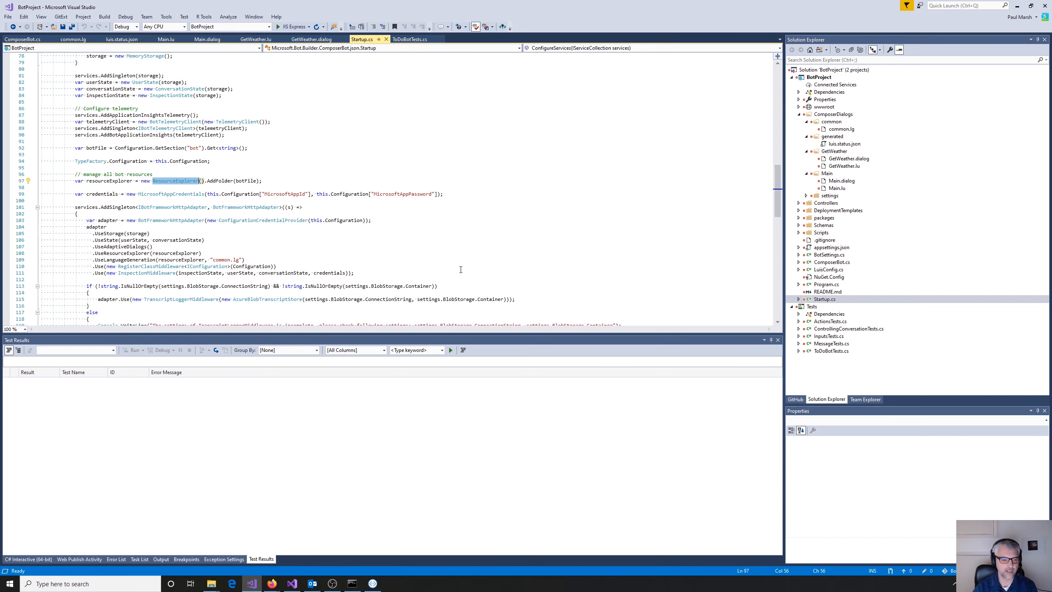
scroll(460, 269, down, 5)
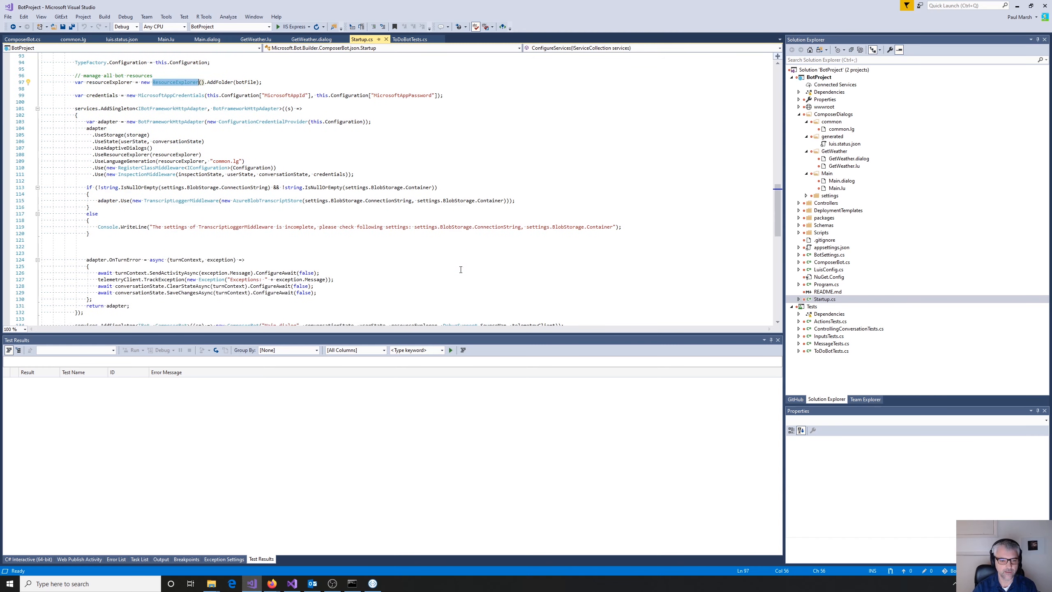
scroll(461, 269, down, 2)
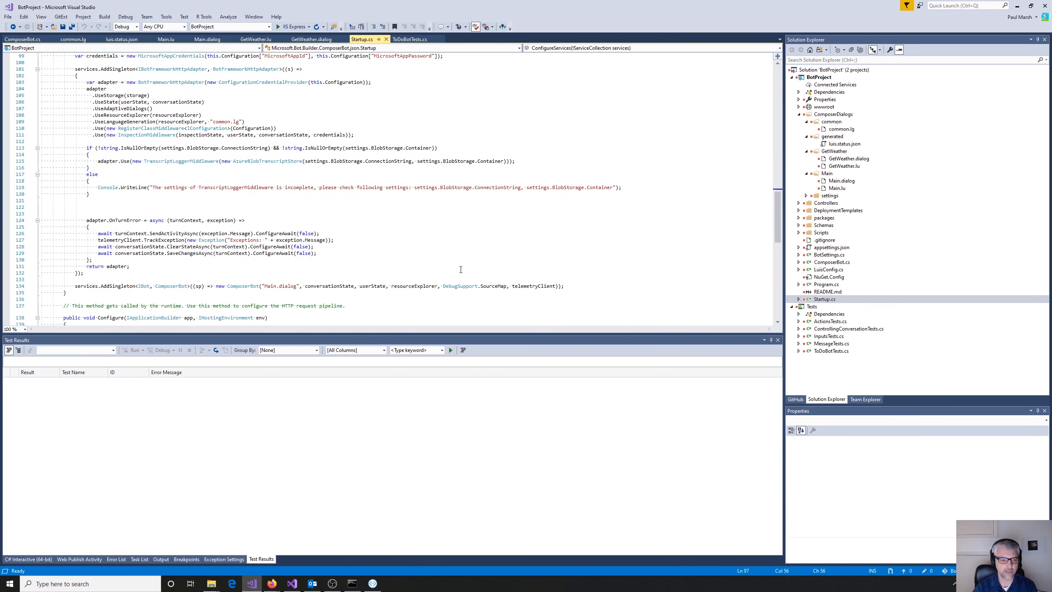
double_click(163, 286)
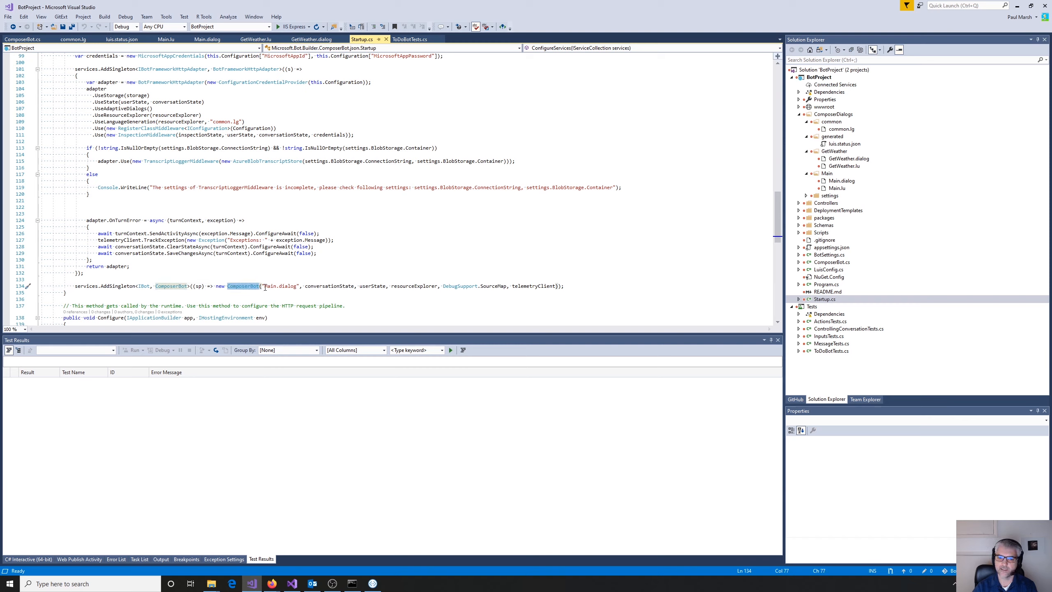
drag(264, 286, 297, 286)
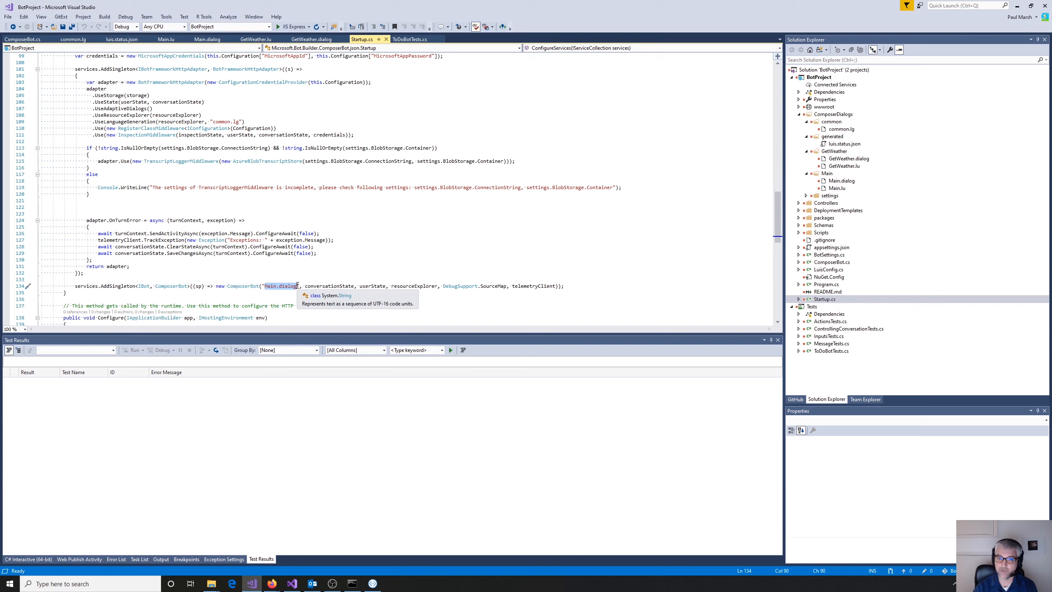
click(250, 286)
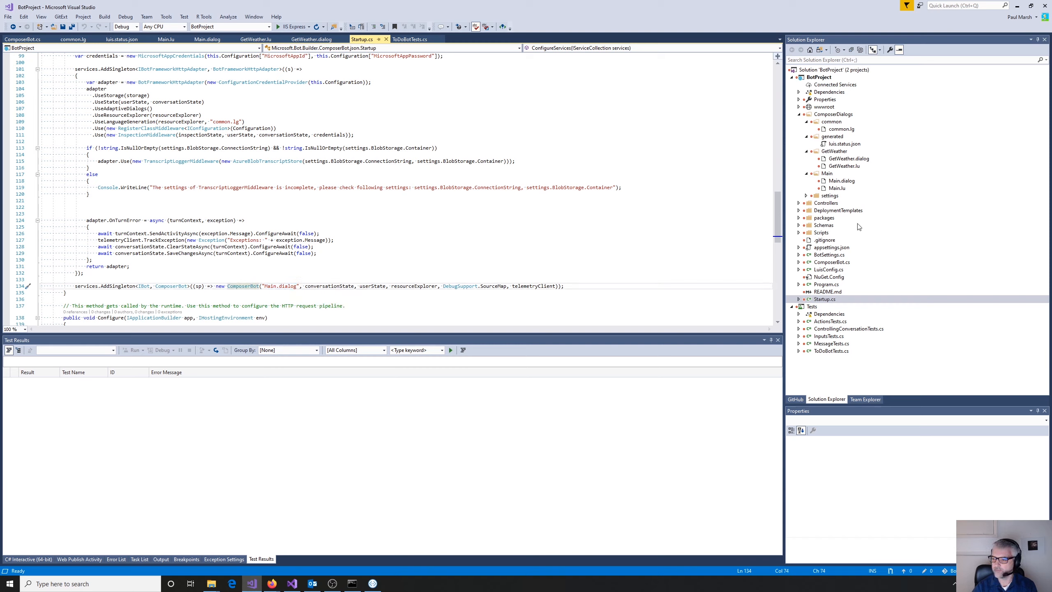
- Return to ComposerBot.cs and examine its using directives, constructor and LoadRootDialogAsync method
click(833, 263)
double_click(834, 263)
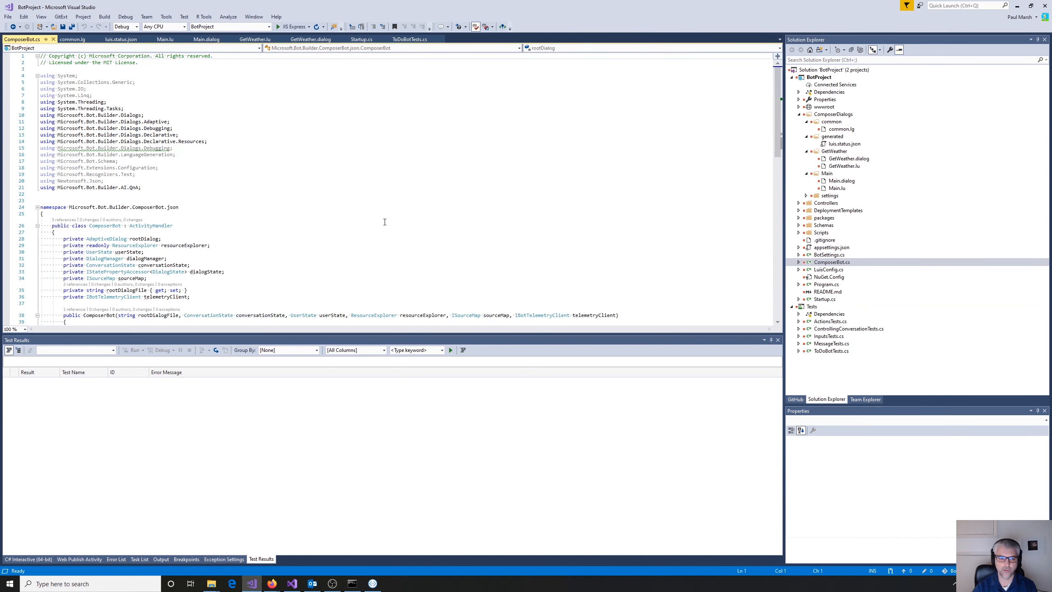
scroll(384, 222, down, 4)
scroll(278, 207, up, 4)
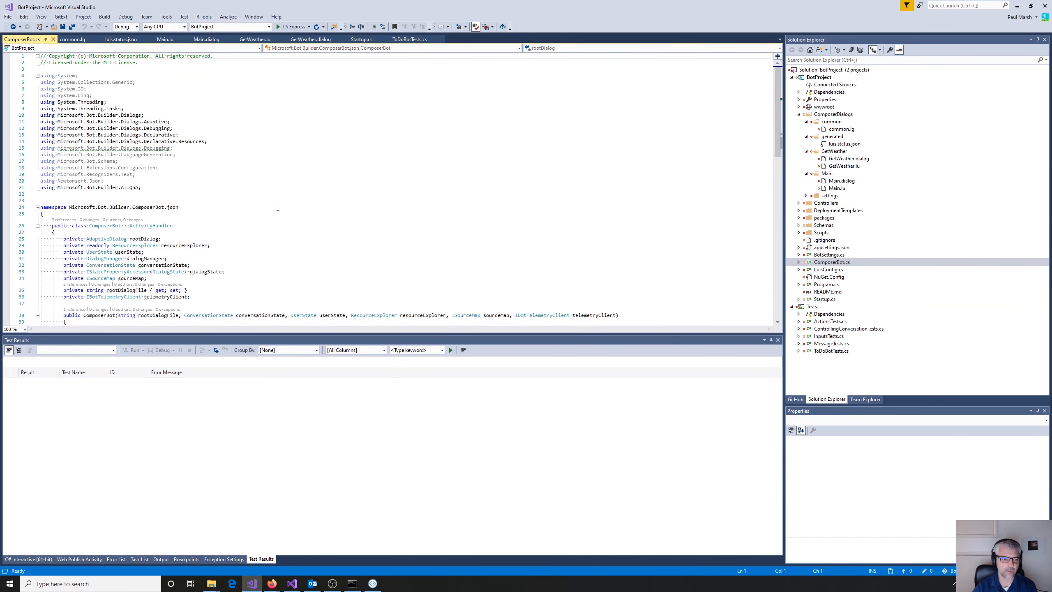
drag(178, 148, 72, 148)
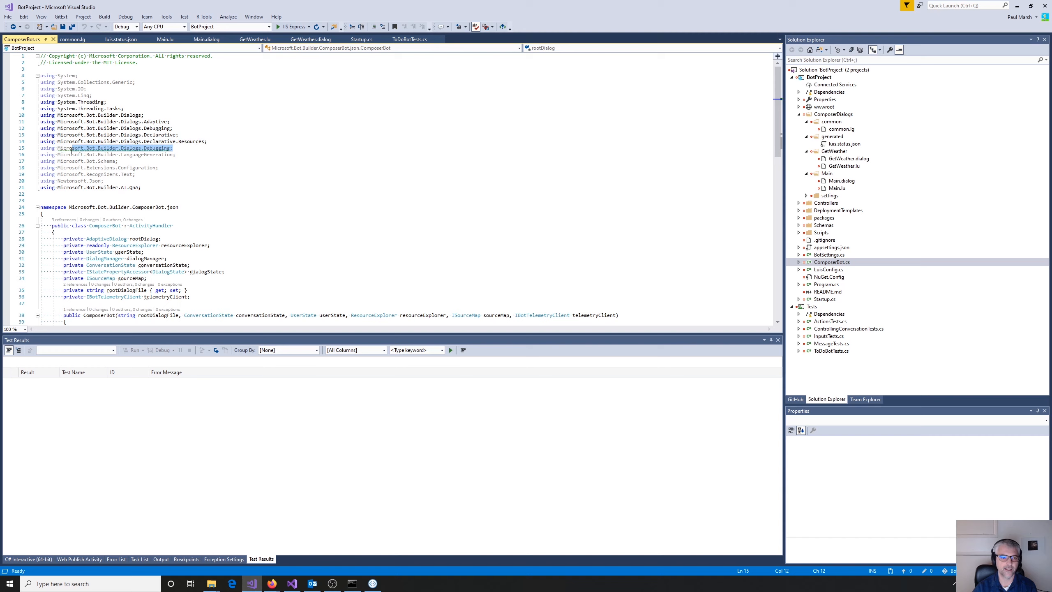
click(233, 186)
scroll(416, 255, down, 5)
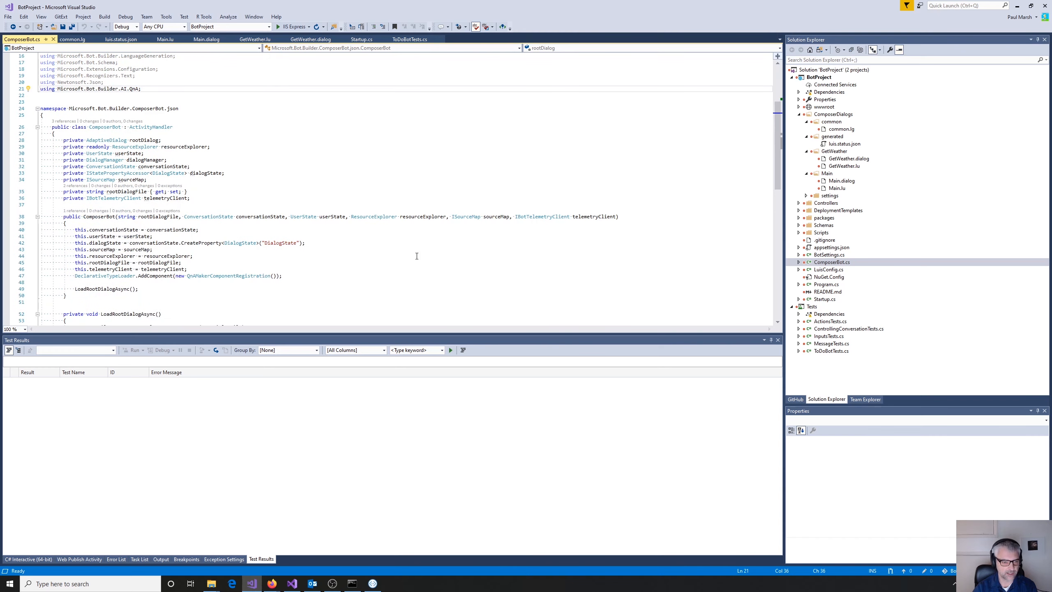
scroll(416, 255, down, 2)
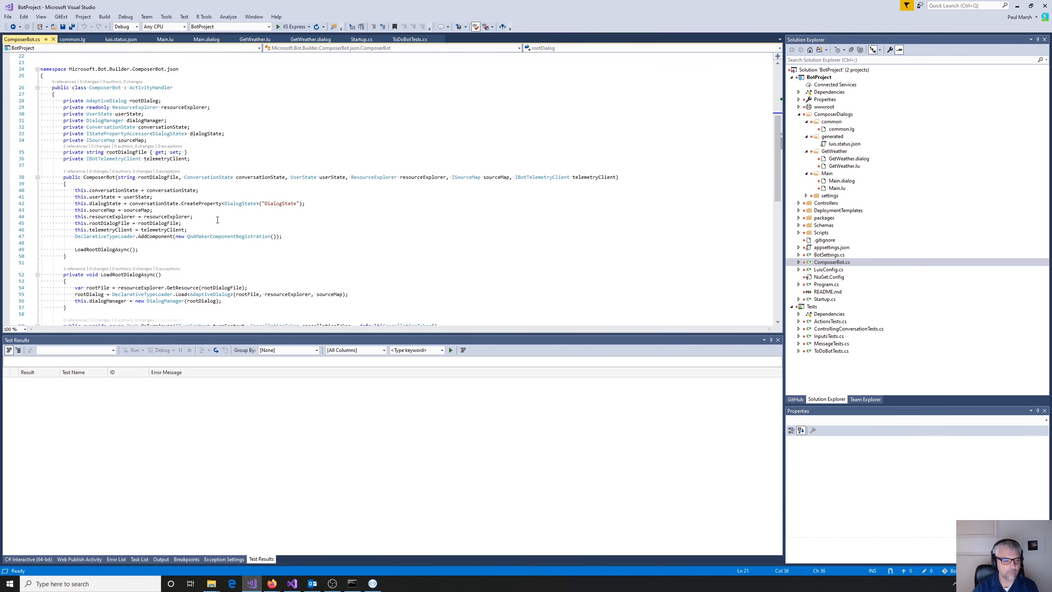
scroll(357, 223, down, 2)
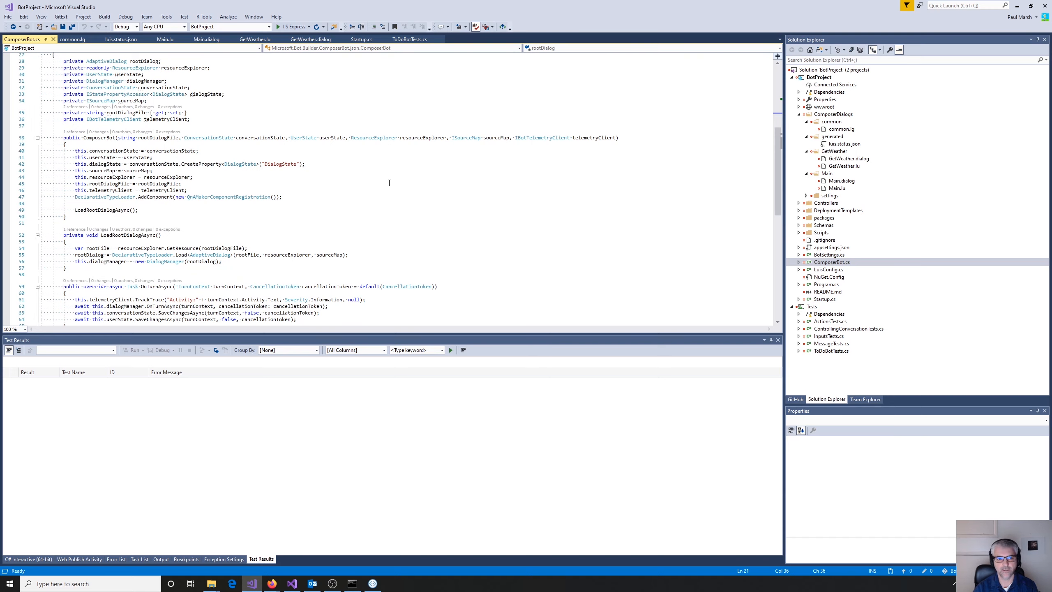
scroll(389, 183, down, 3)
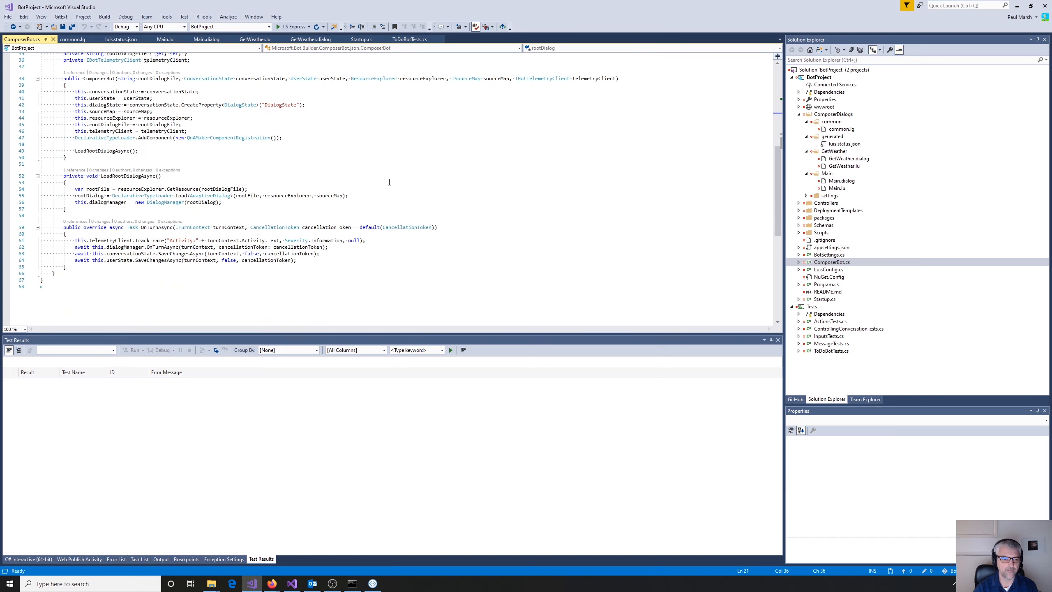
- Examine the OnTurnAsync override in ComposerBot.cs, highlighting its dialogManager.OnTurnAsync call
double_click(151, 228)
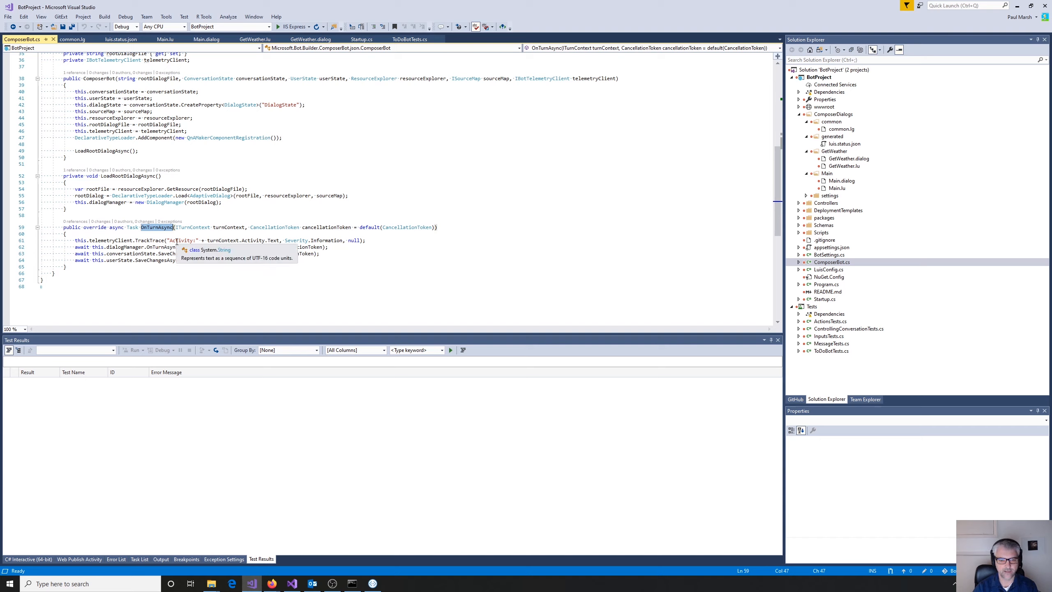
double_click(126, 247)
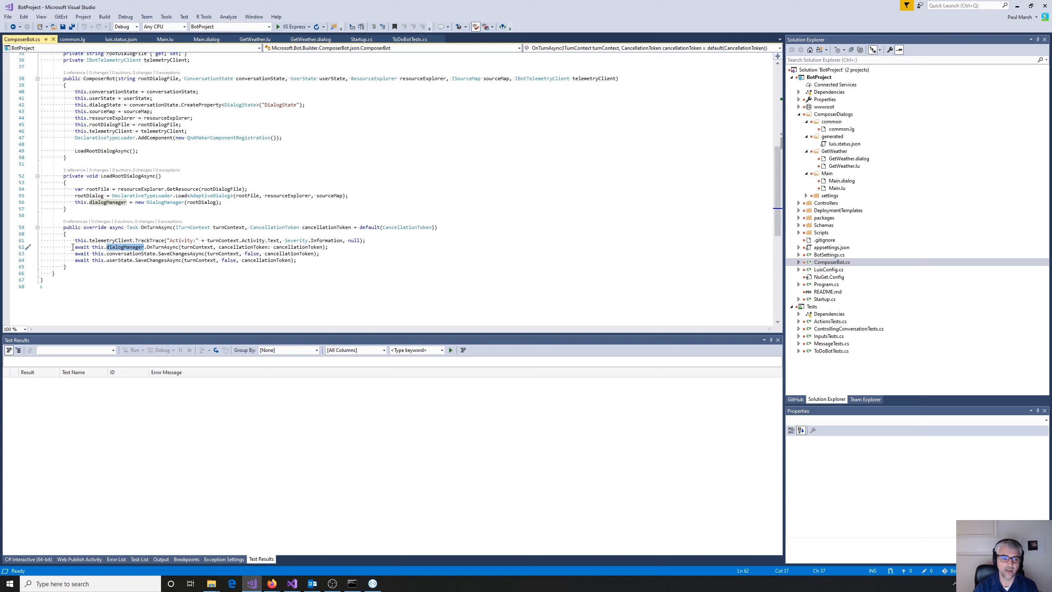
drag(73, 247, 332, 245)
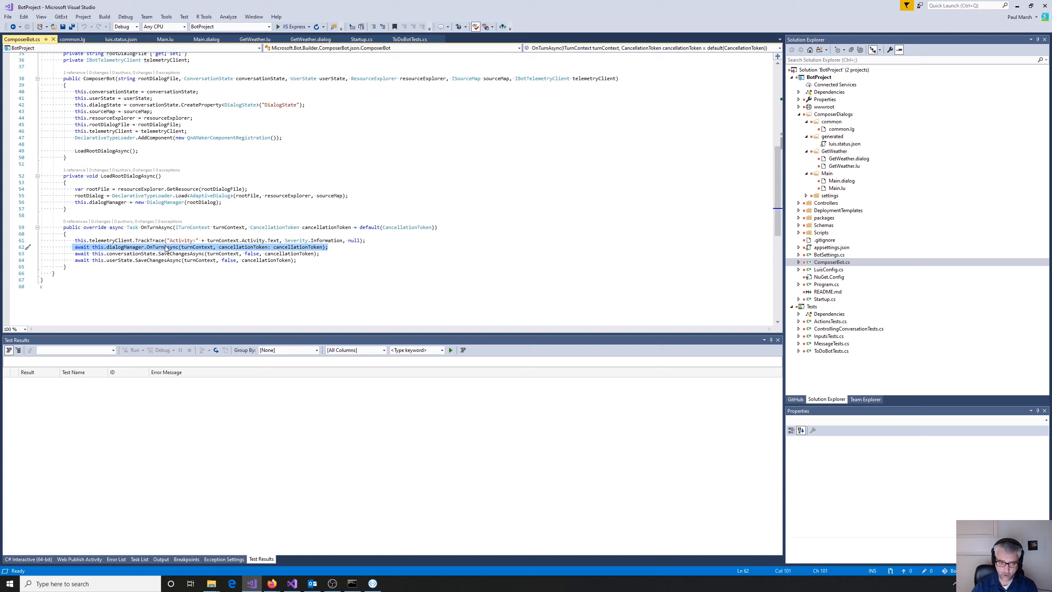
click(82, 247)
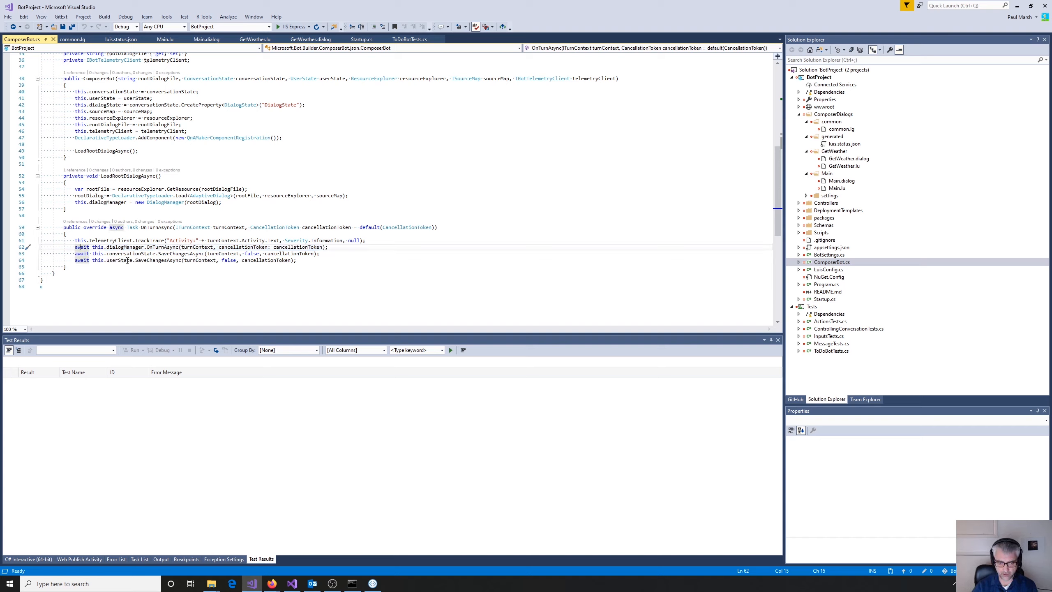
double_click(163, 248)
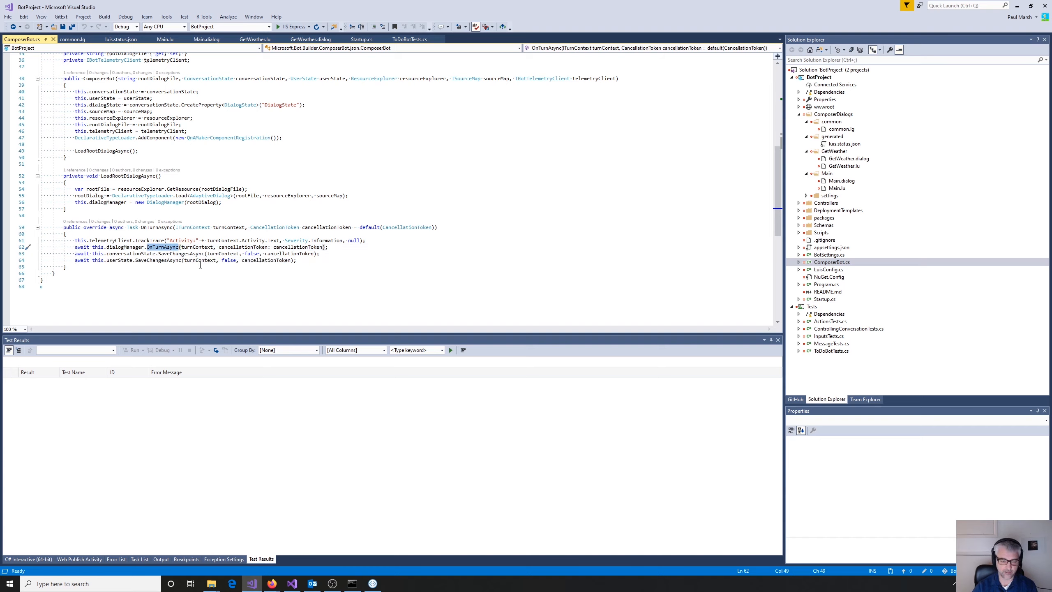